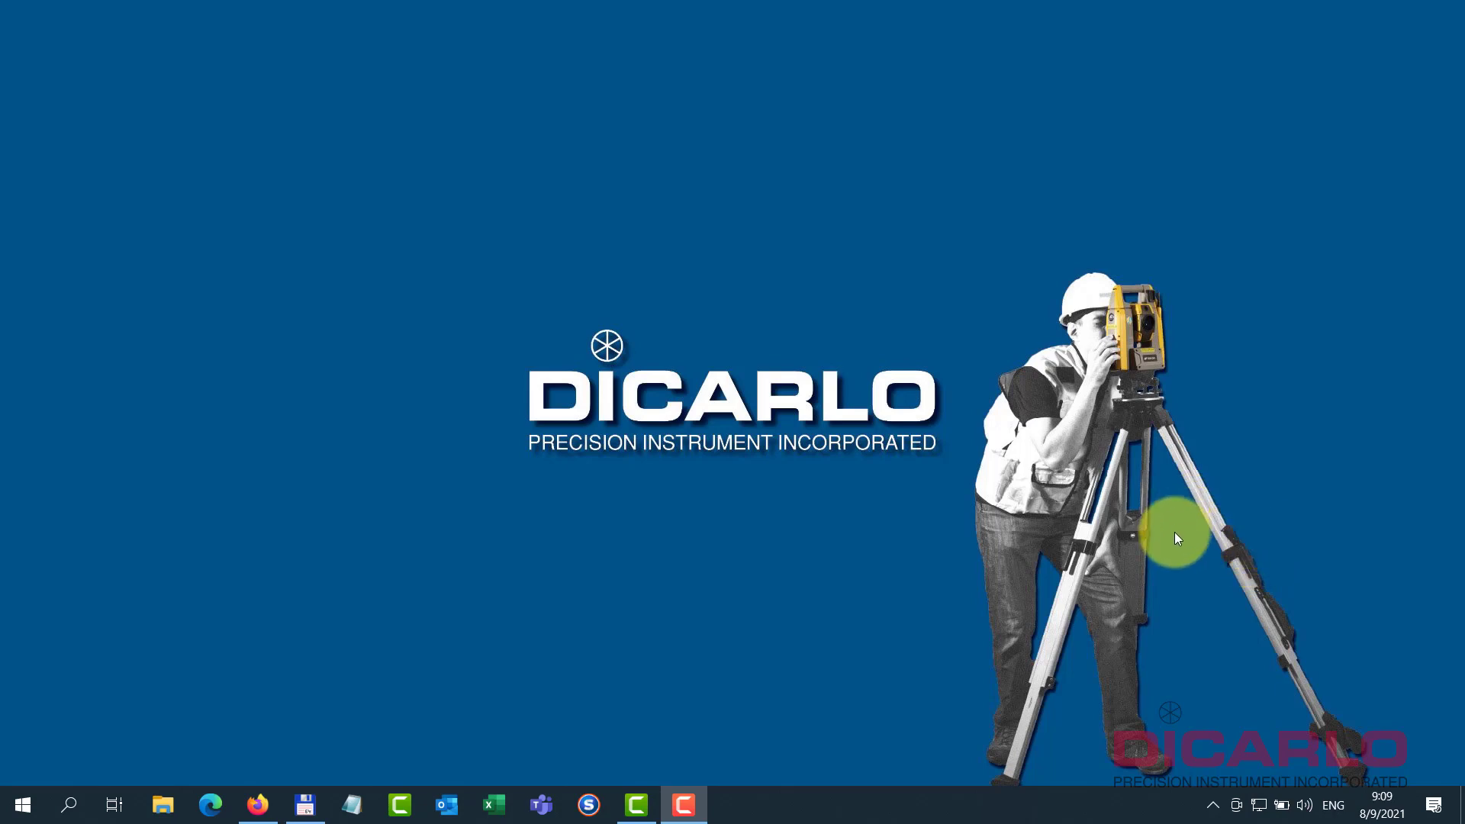
- Search for 'mag' in the Start menu and launch MAGNET Tools
left_click(69, 805)
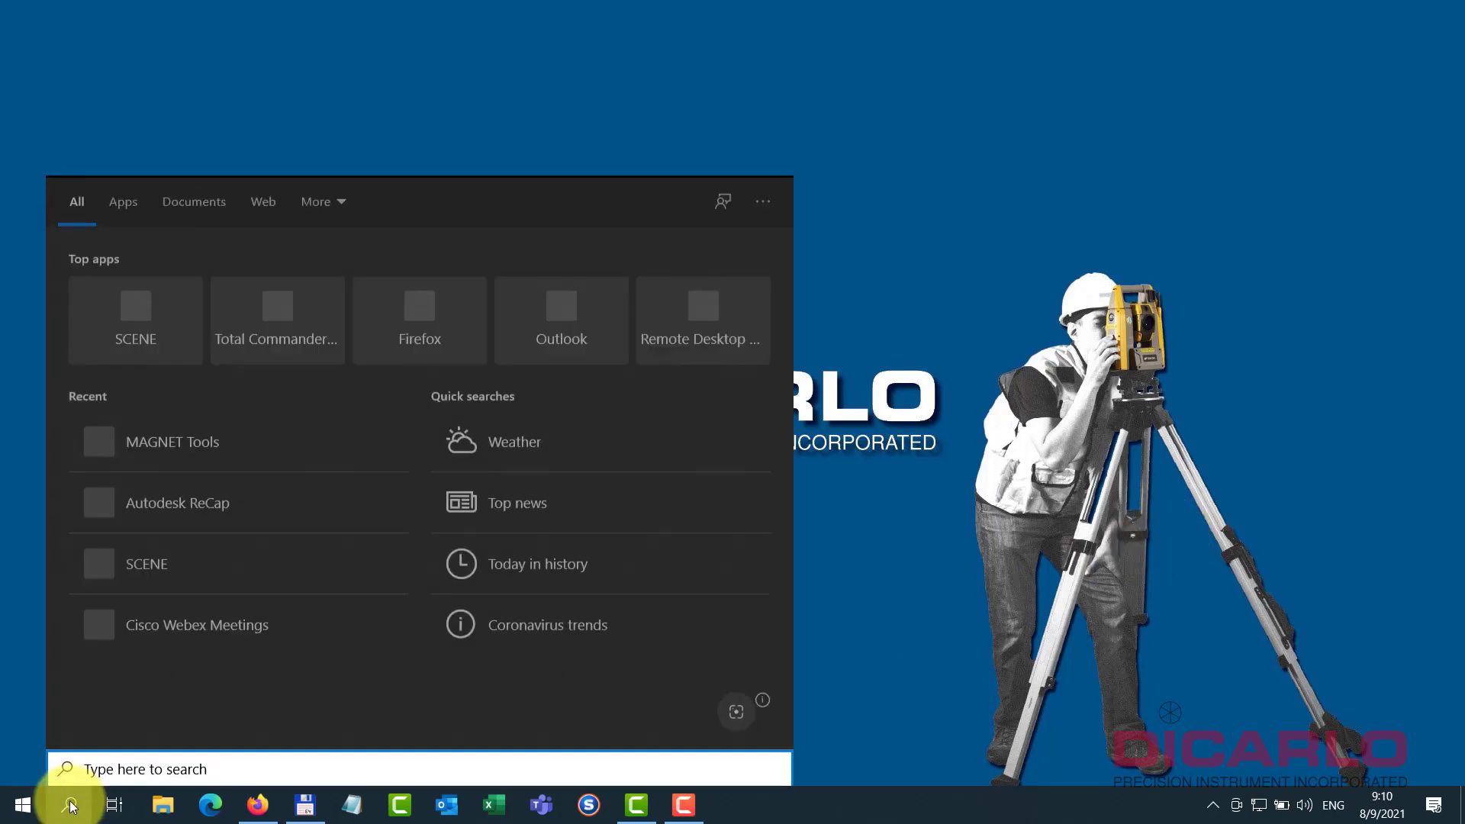
type("mag")
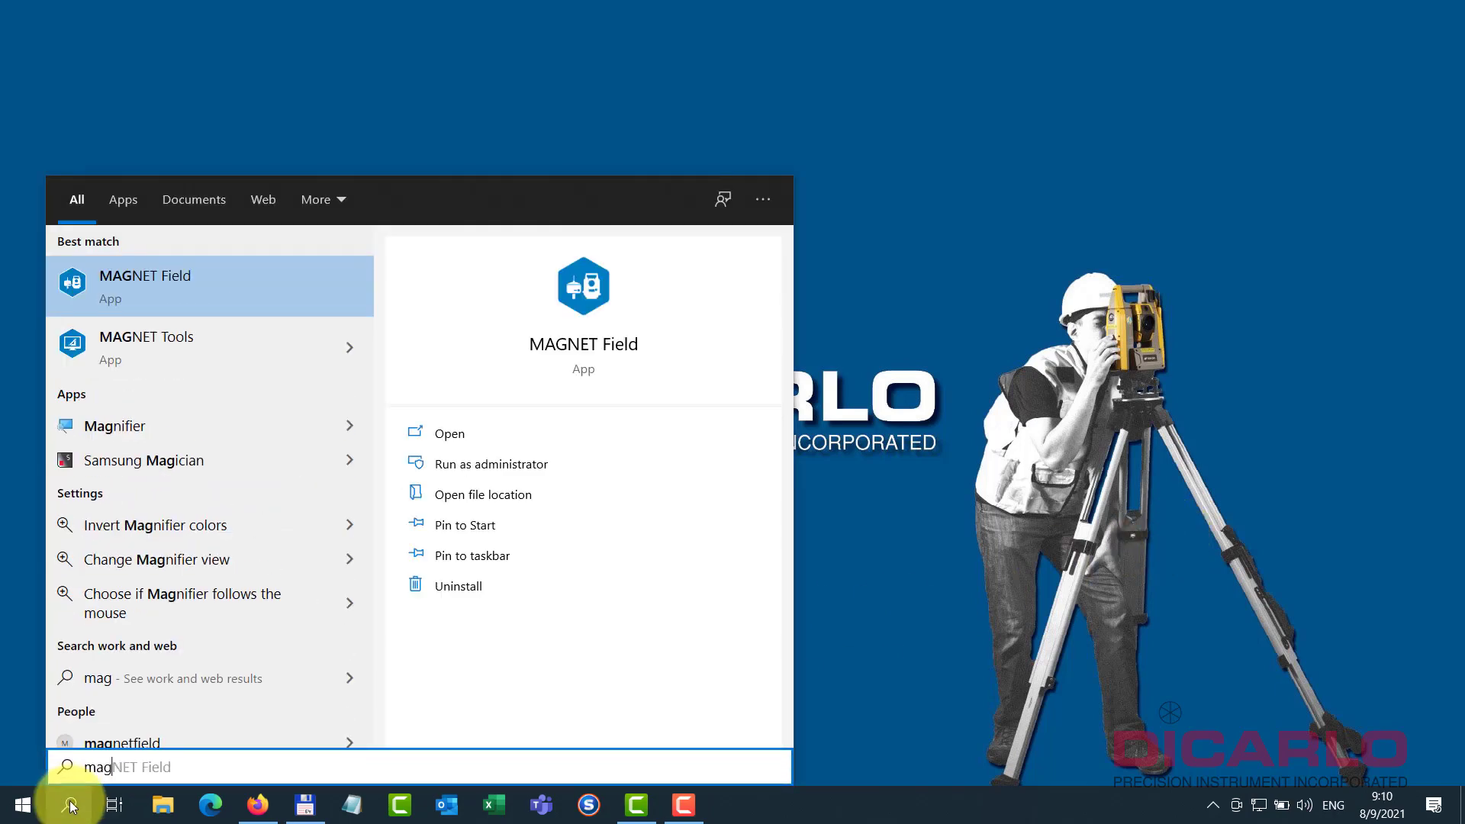
left_click(189, 336)
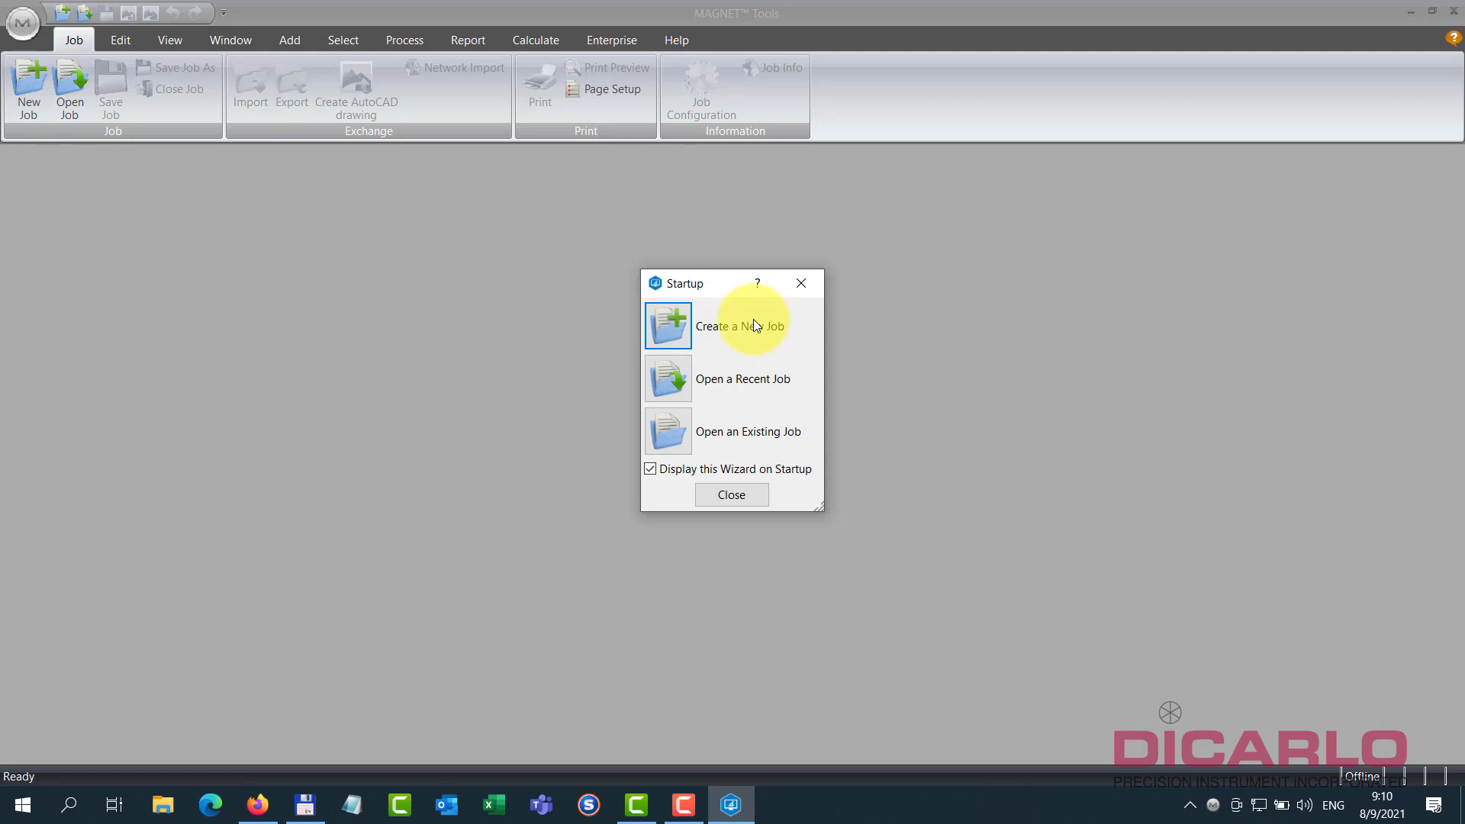
- Start a new job located in the D:\Jobs\Training Video Data folder
left_click(662, 326)
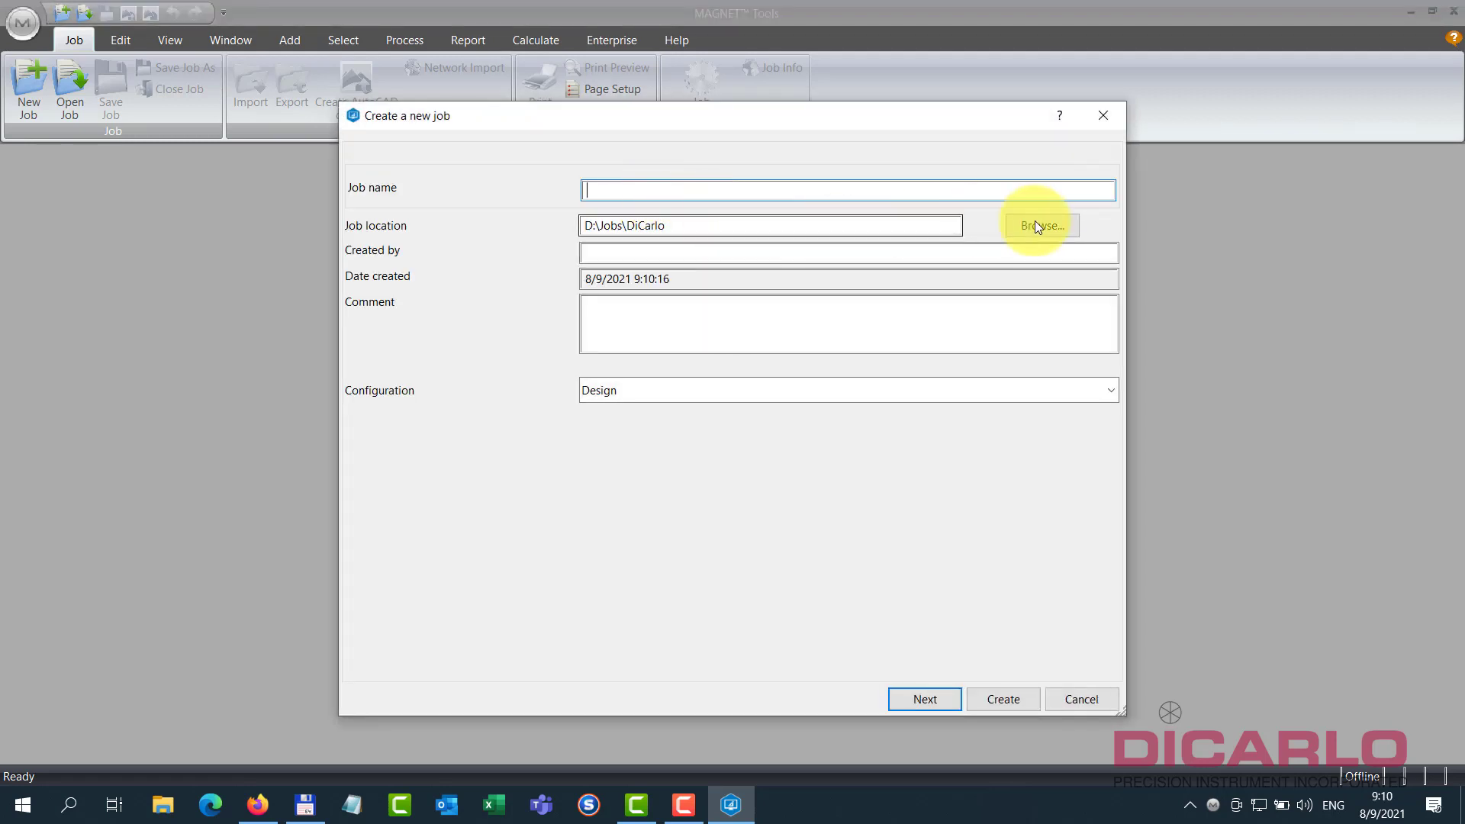
left_click(1036, 225)
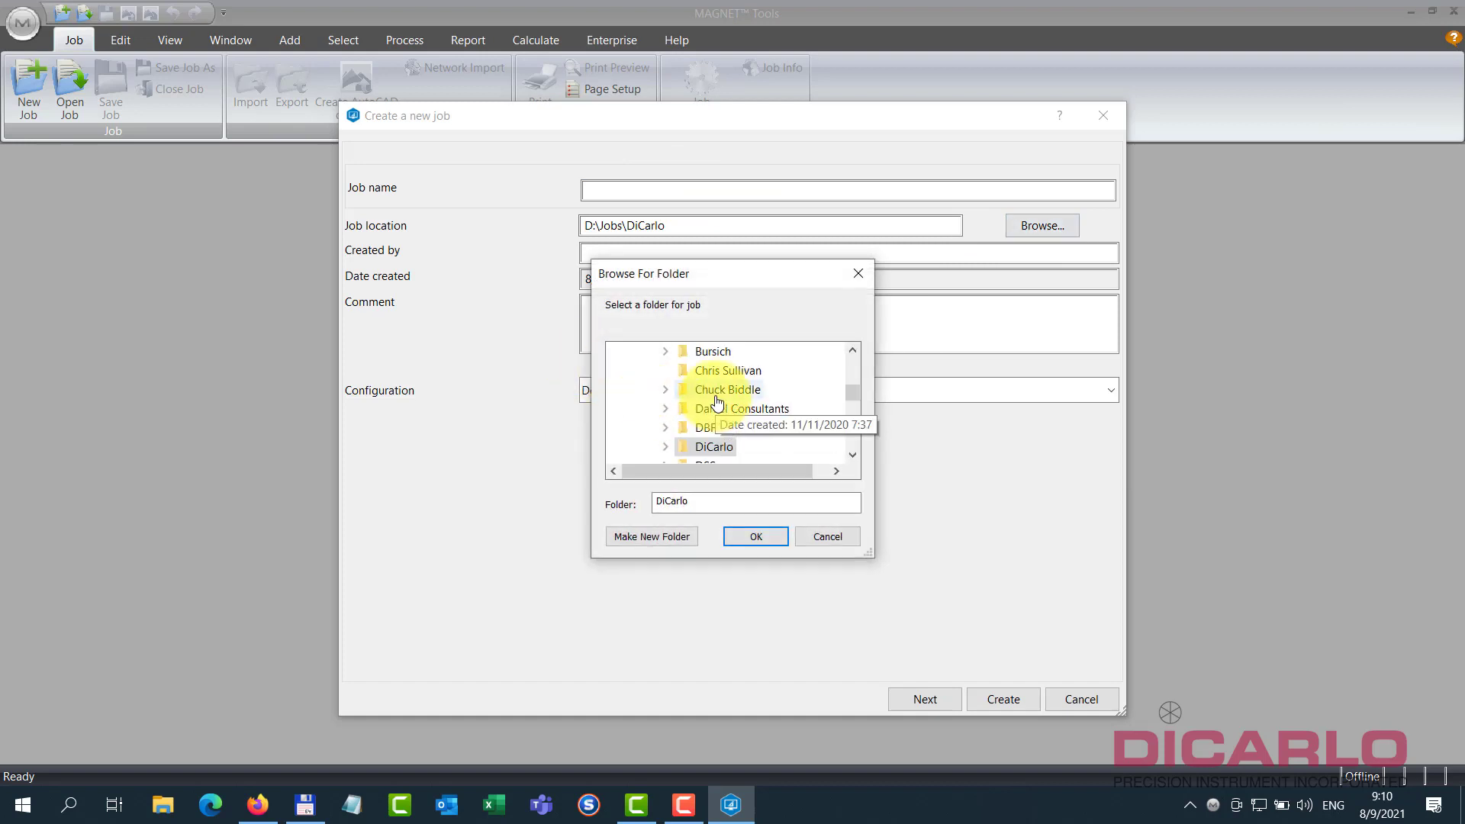
scroll(738, 412, "down", 10)
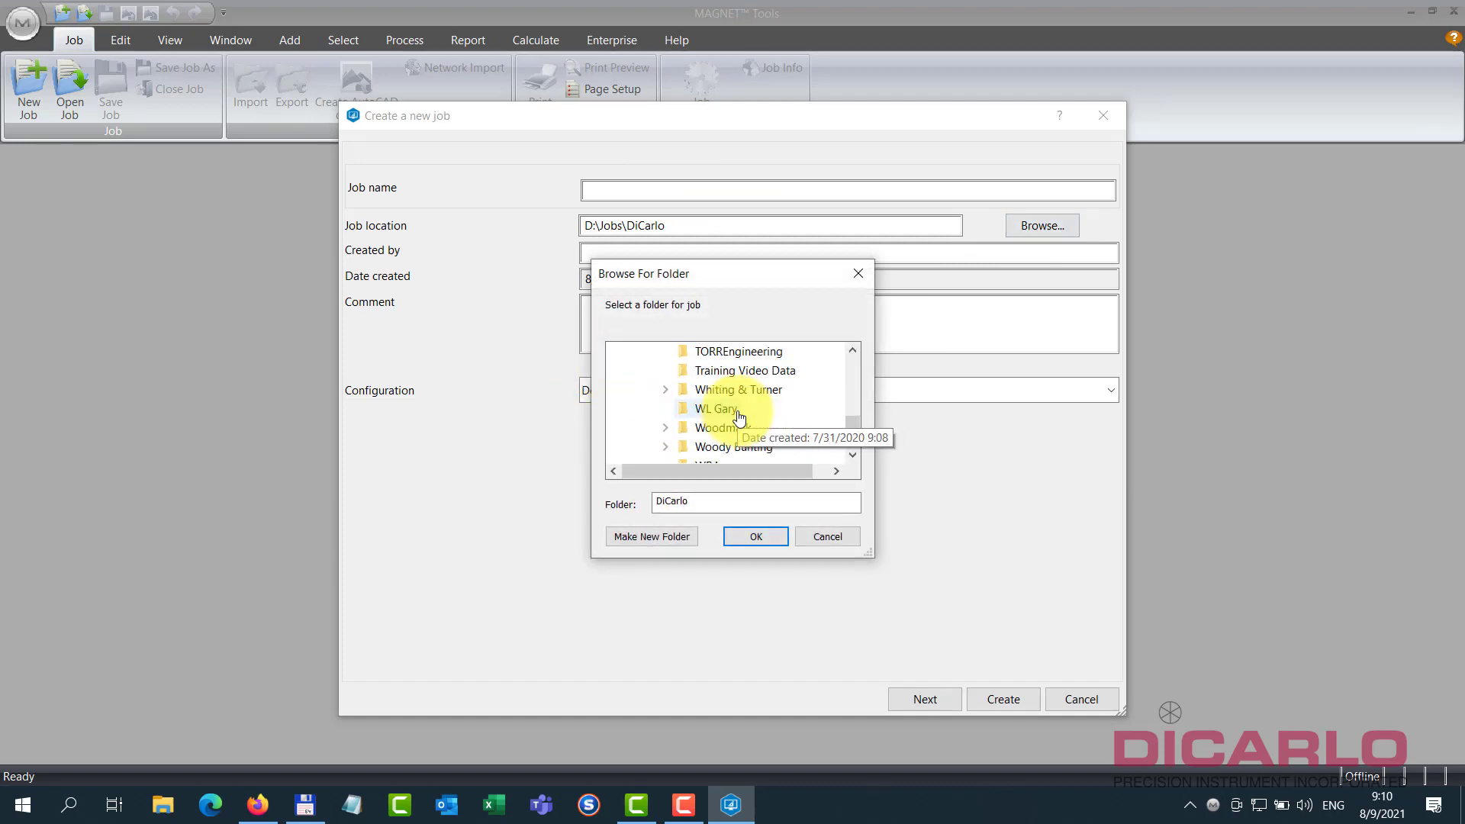
left_click(744, 371)
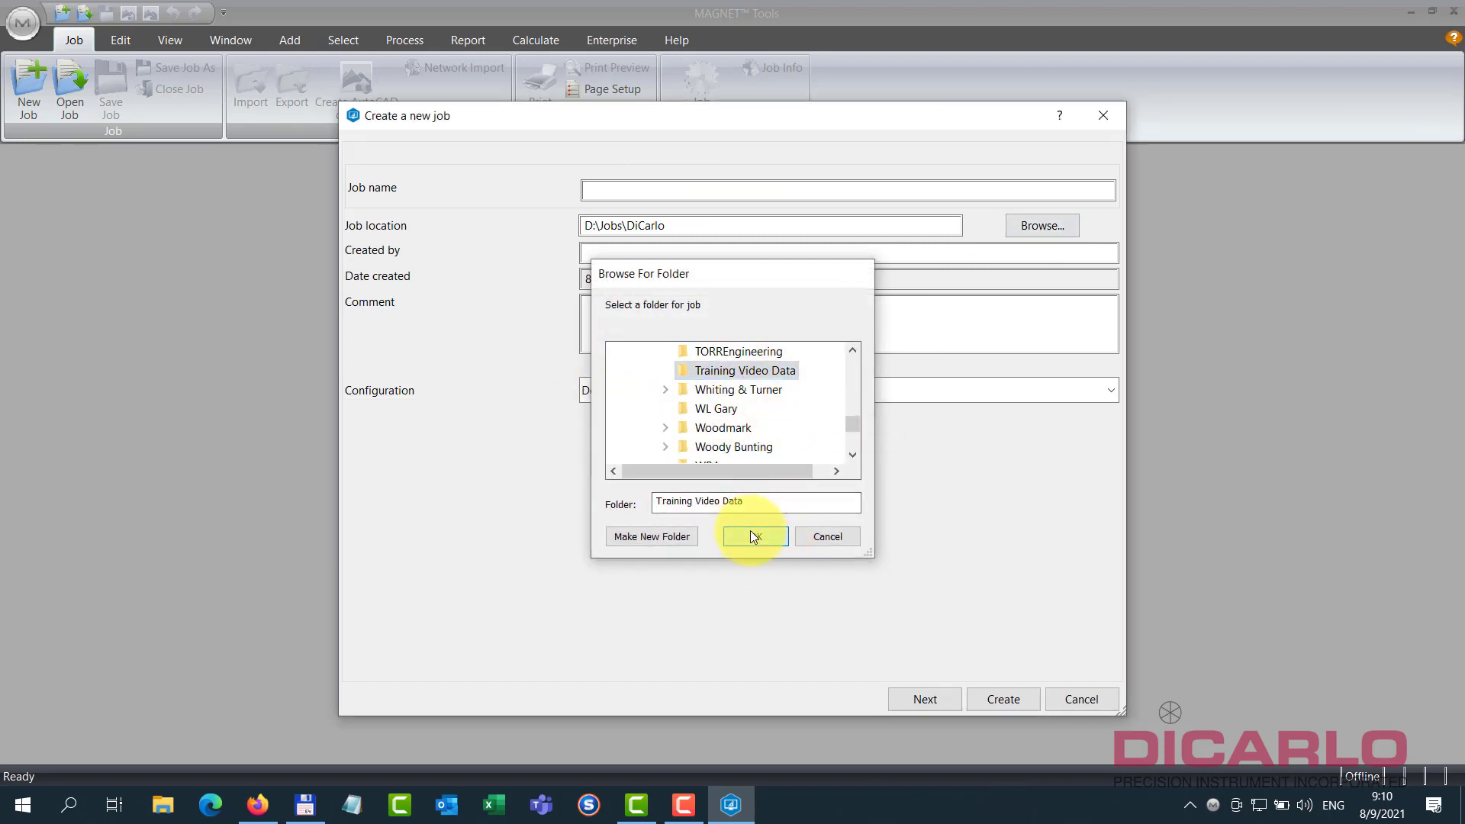
left_click(752, 536)
- Name the job Training_video and keep the Design configuration
left_click(663, 193)
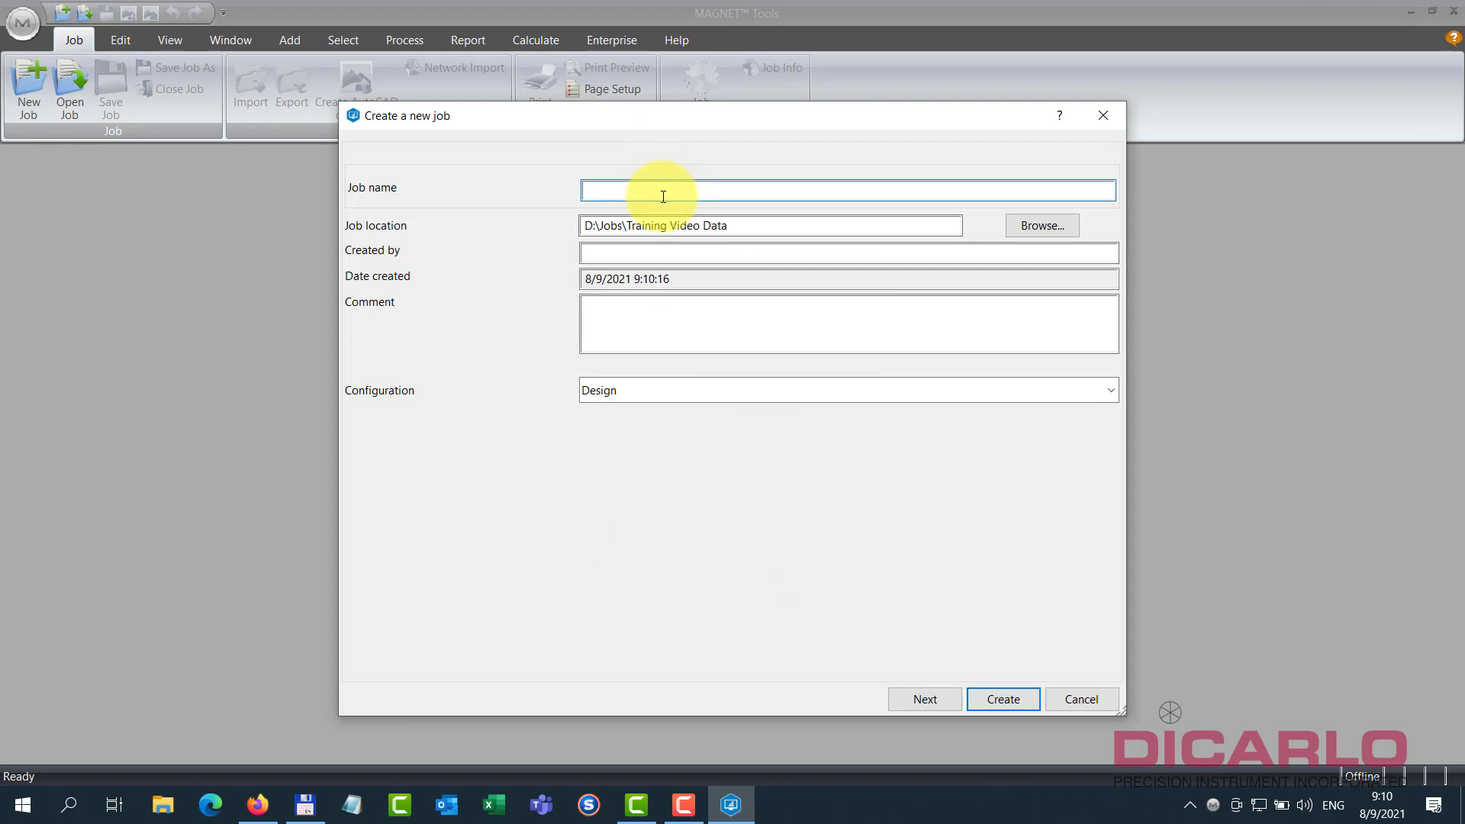
type("Training_video")
left_click(637, 390)
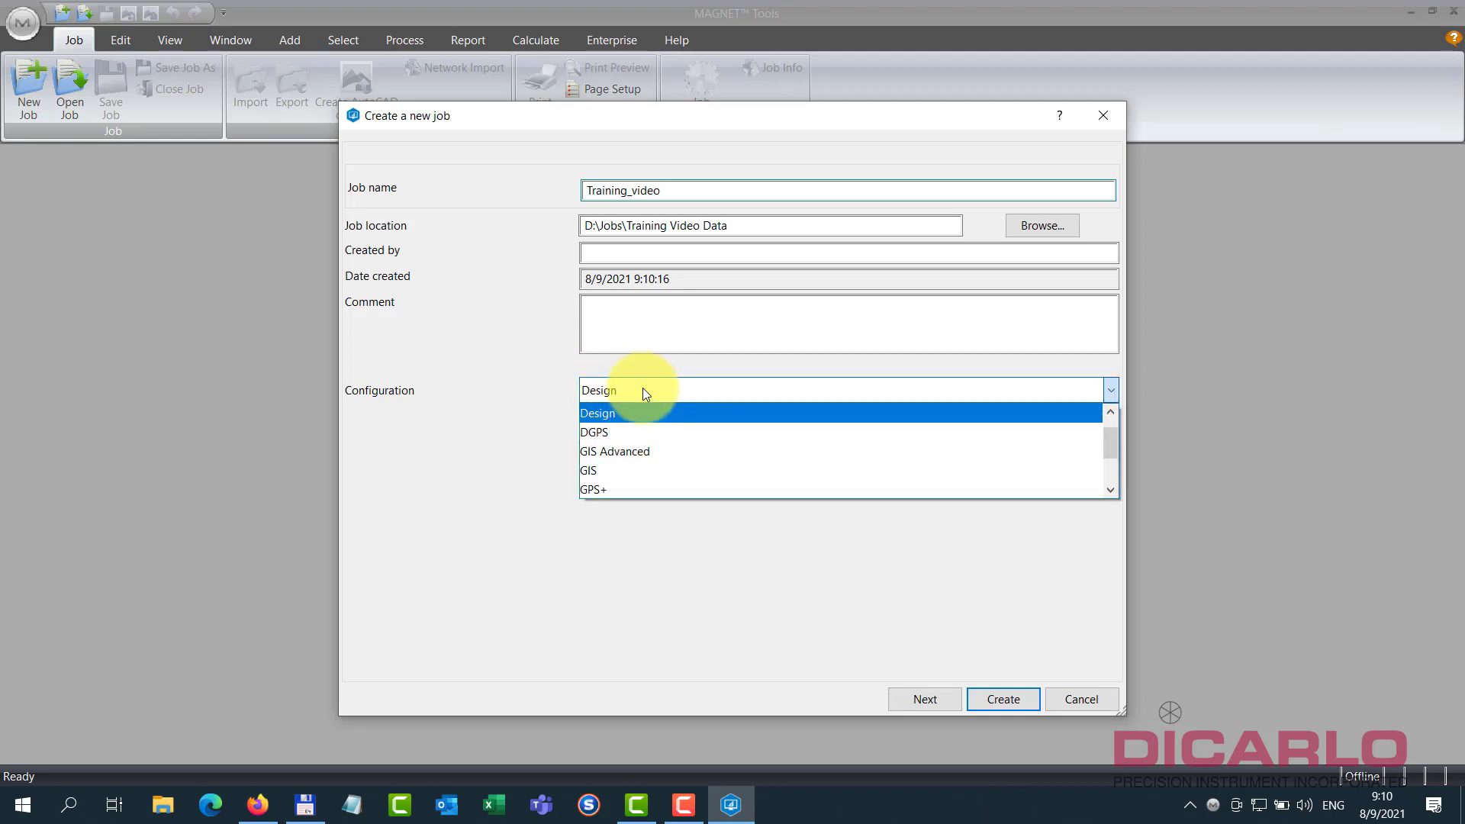
scroll(641, 457, "down", 1)
scroll(653, 448, "up", 1)
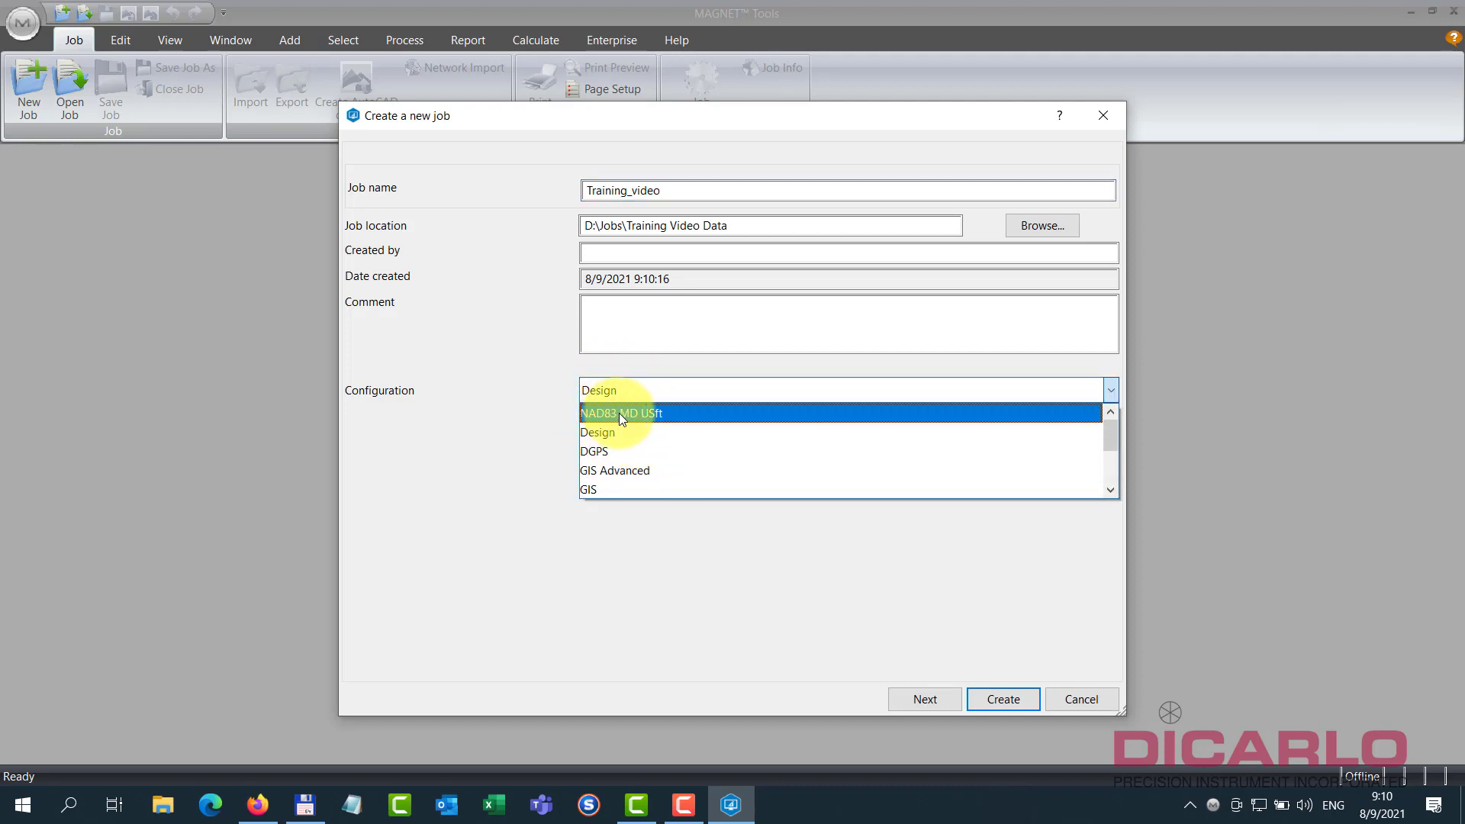
left_click(534, 380)
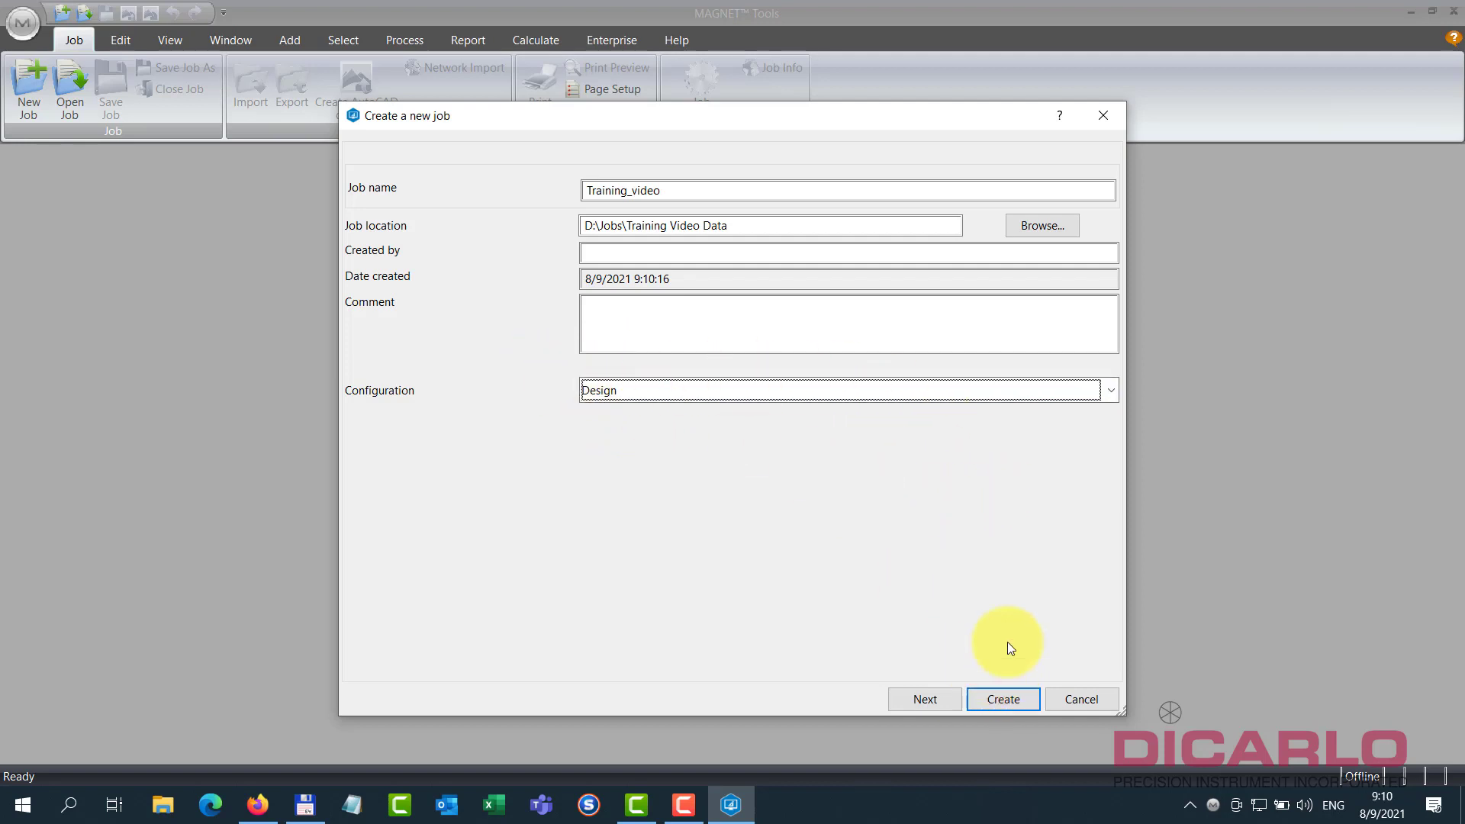
- Create the job, enlarge the Points table, and select DTGT0310x.tps, OCCC0310x.tps and SBYU0310x.tps for import
left_click(1004, 699)
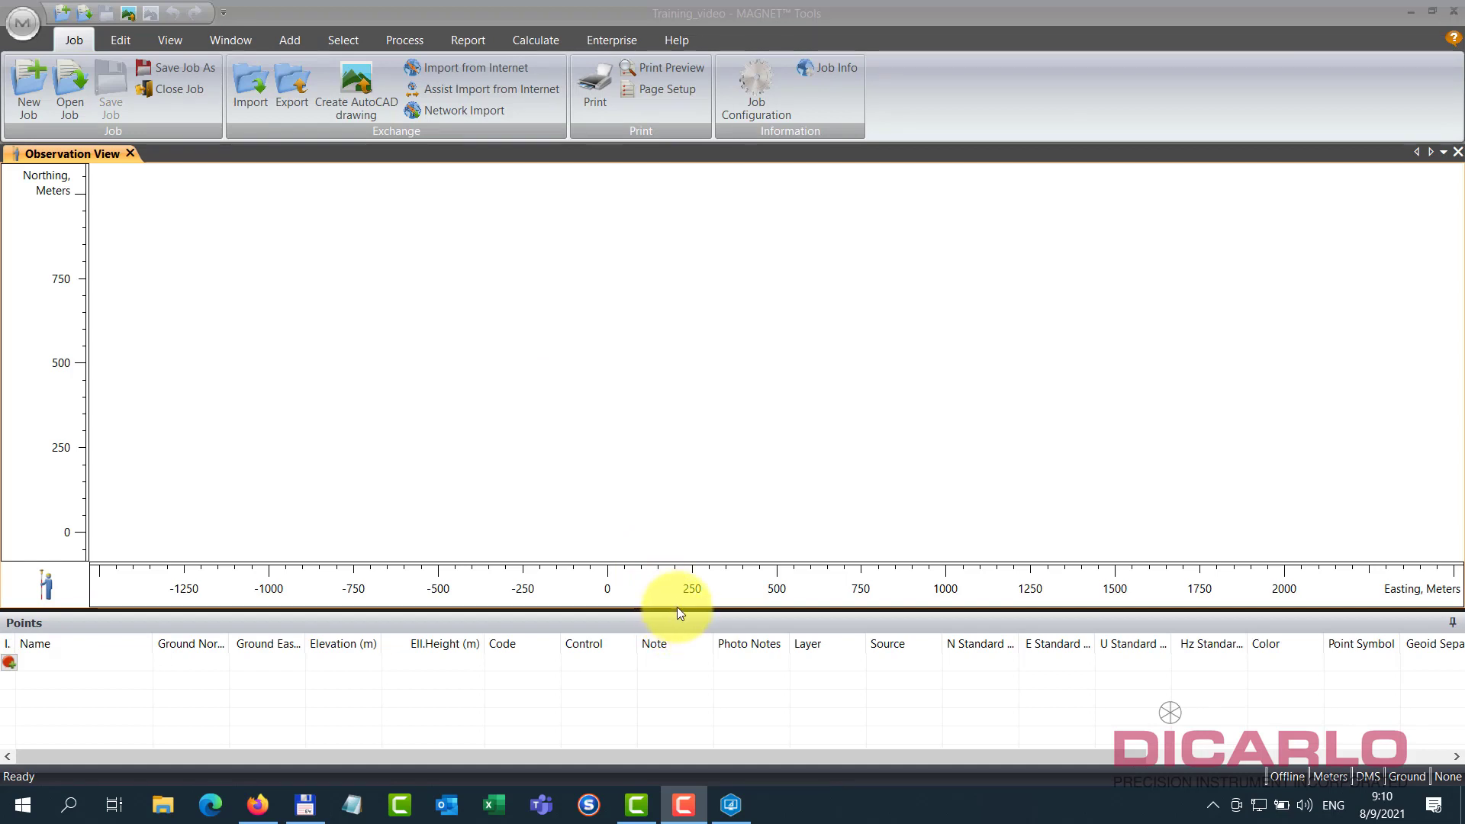
left_click_drag(677, 609, 673, 546)
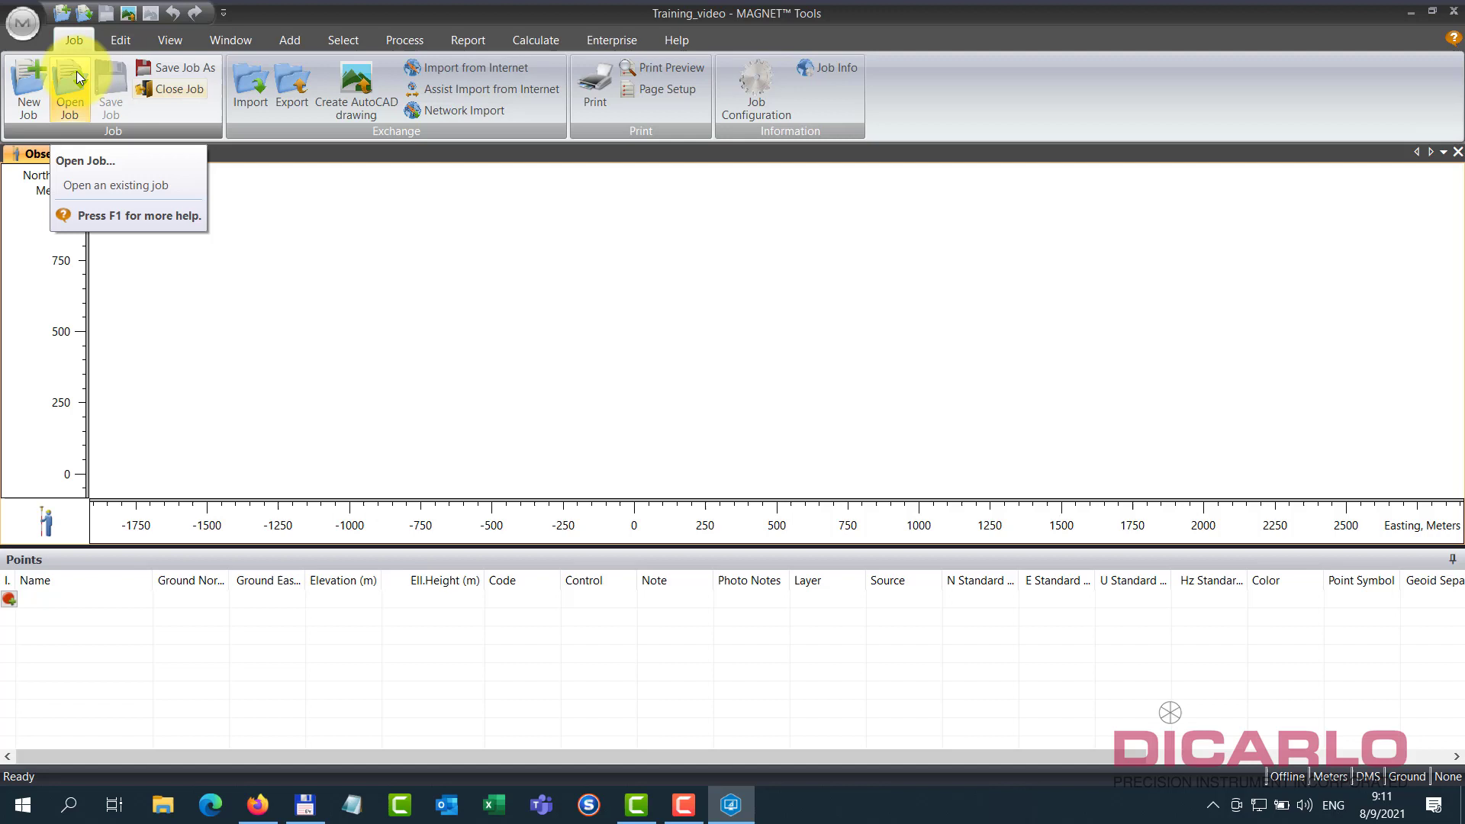
left_click(248, 82)
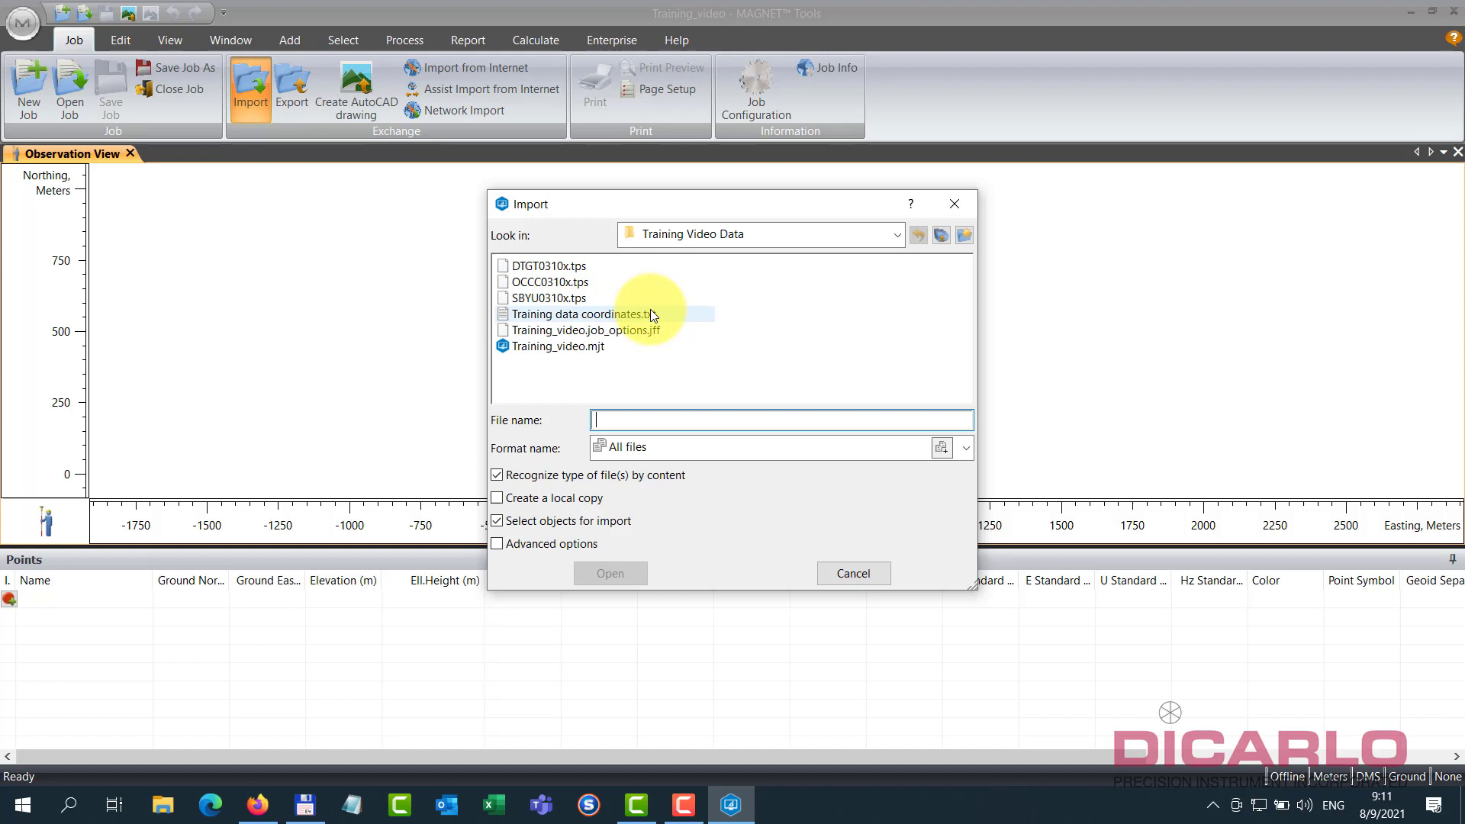
left_click_drag(629, 299, 542, 264)
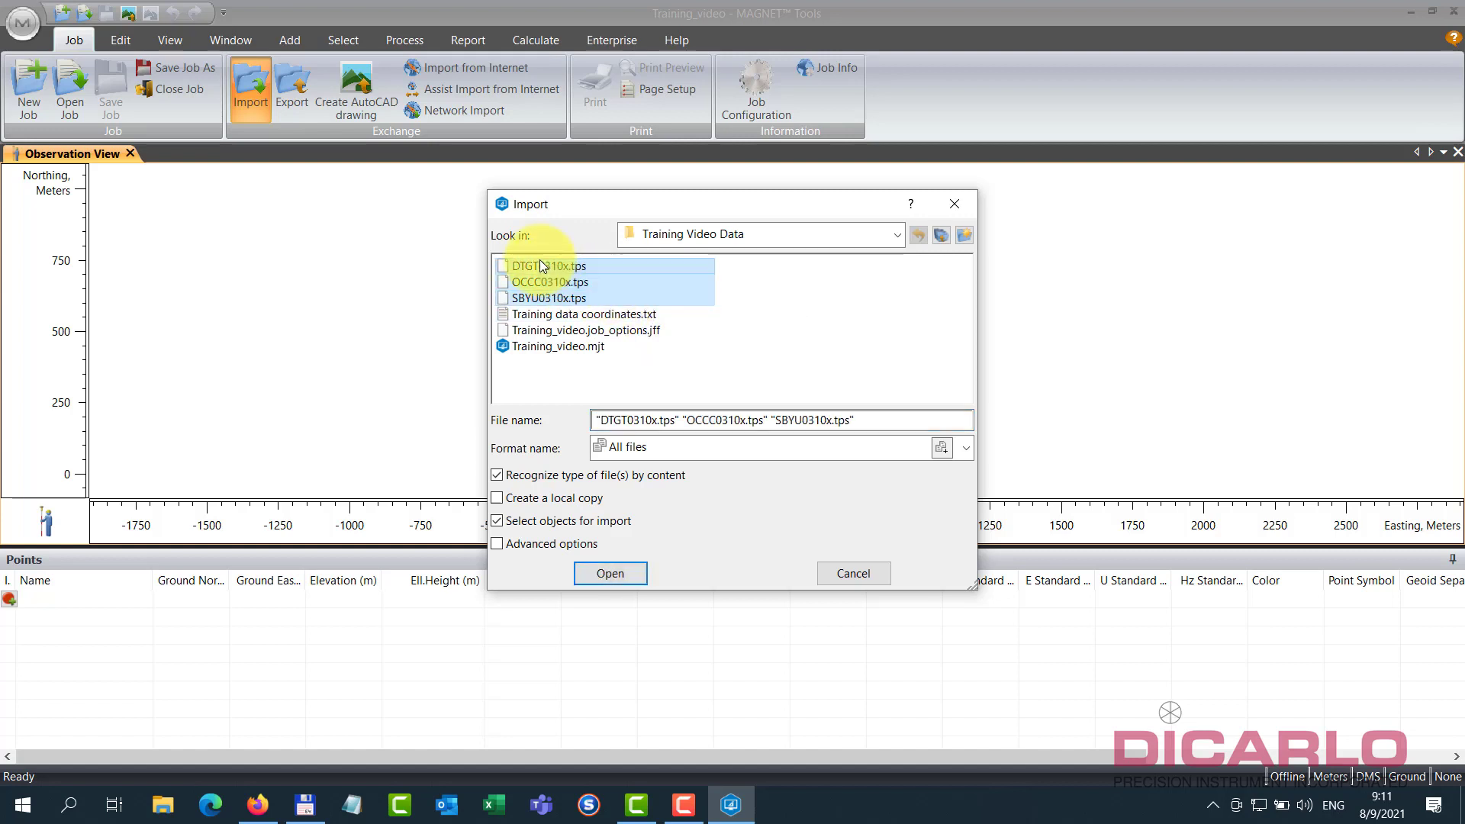
- Import all objects from DTGT0310x, OCCC0310x and SBYU0310x, then clear the view selection
left_click(607, 573)
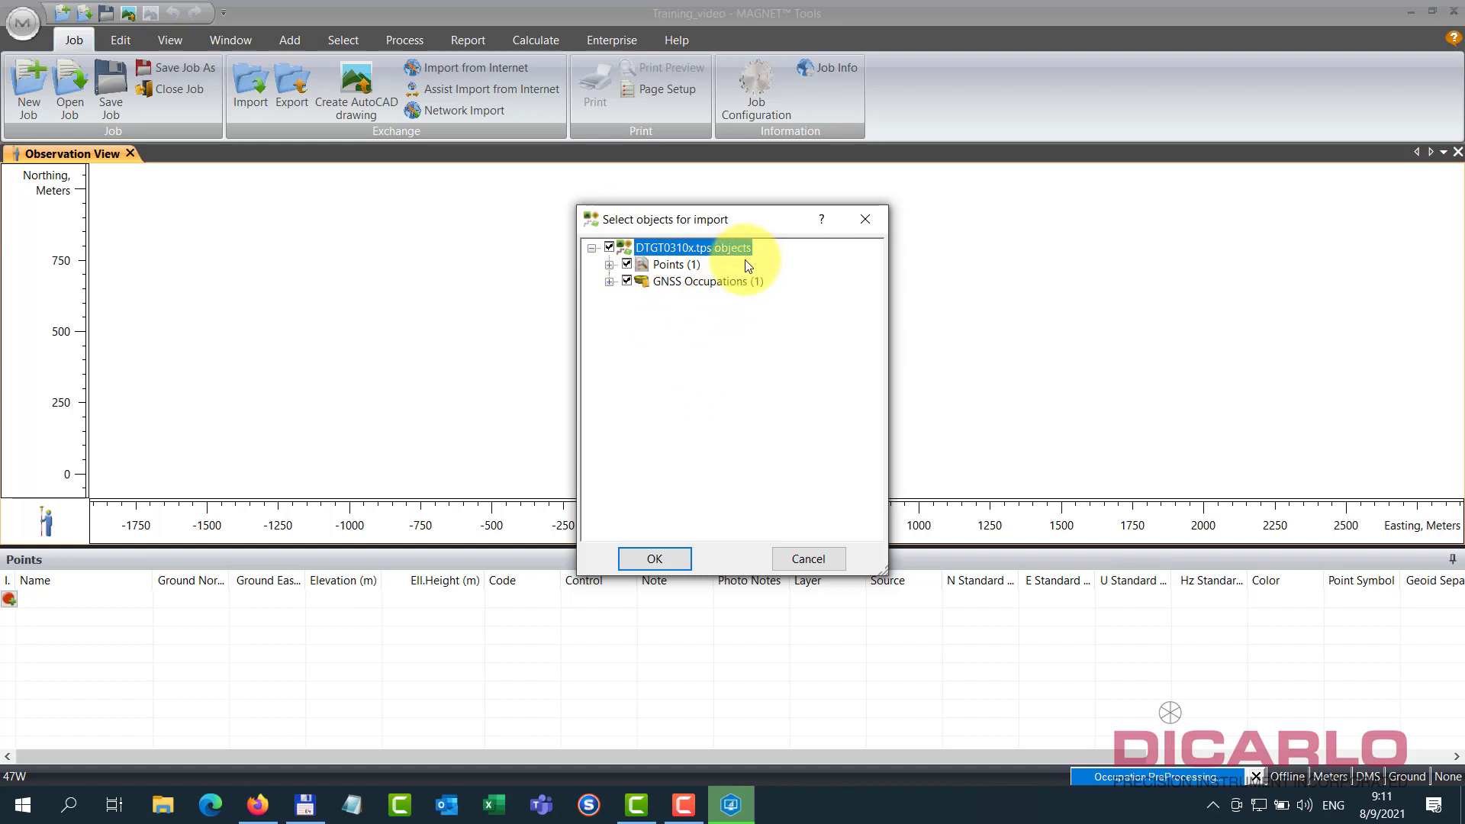
left_click(655, 558)
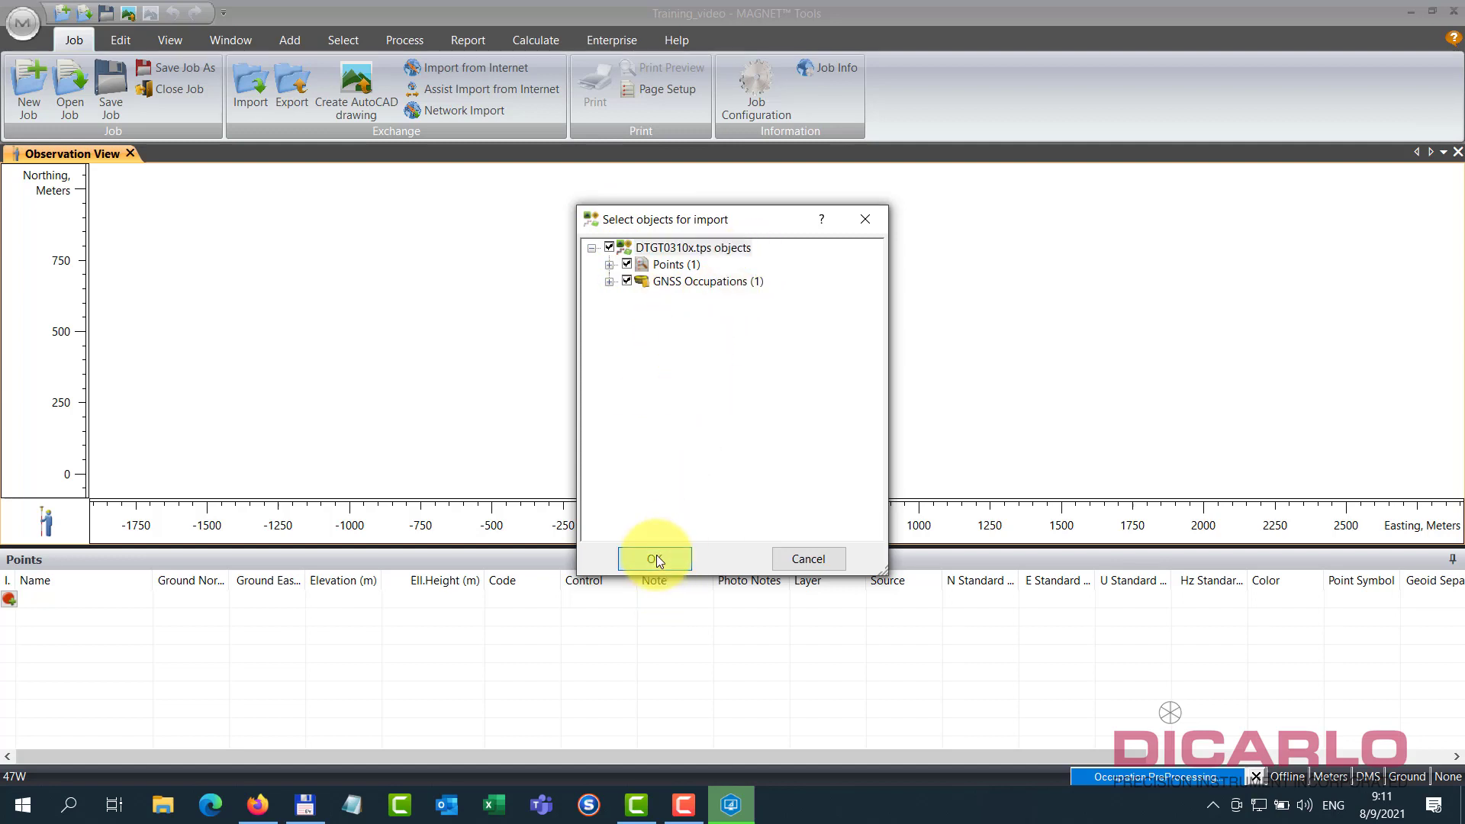
left_click(656, 559)
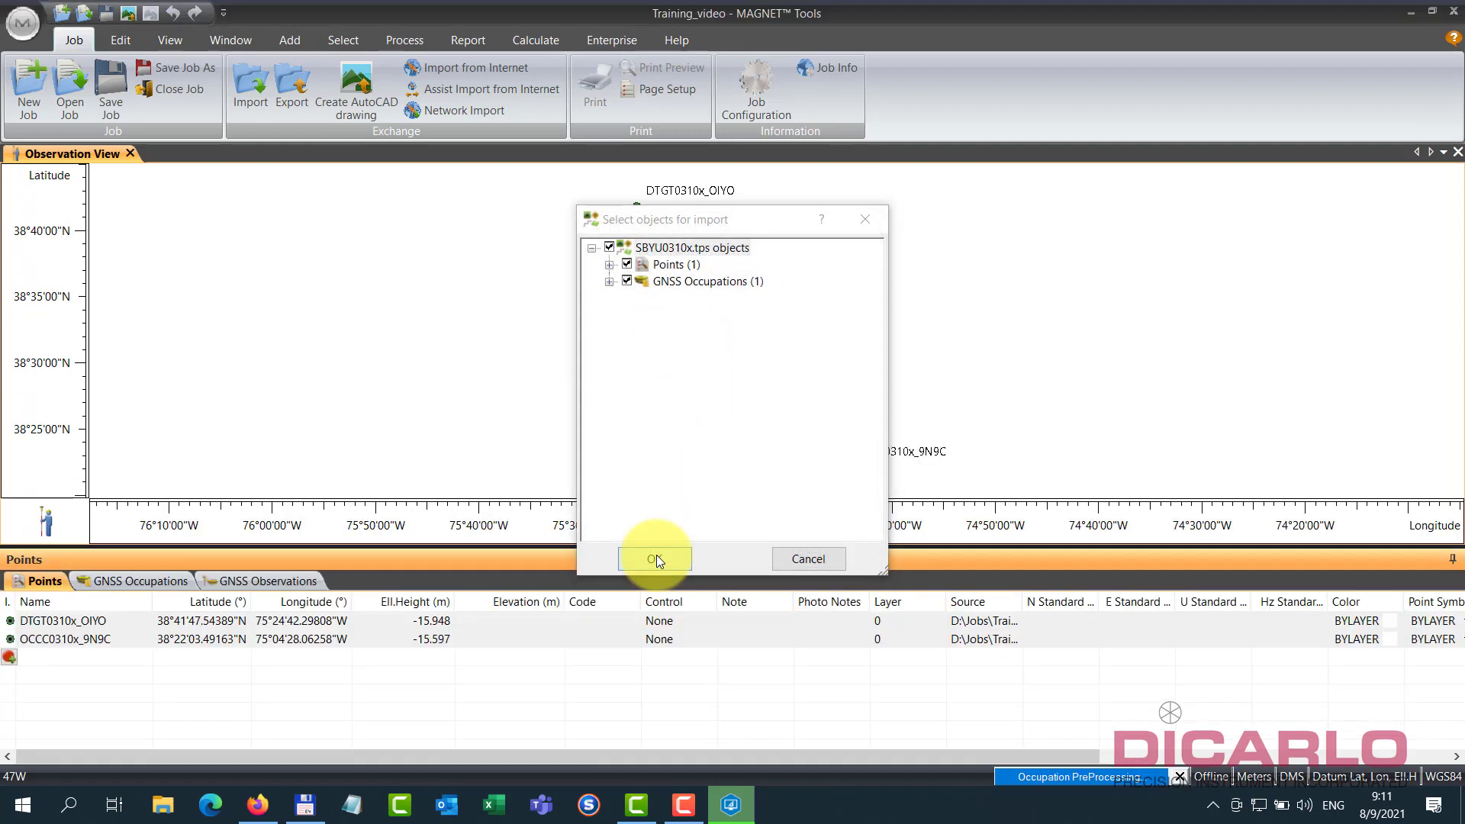
left_click(658, 560)
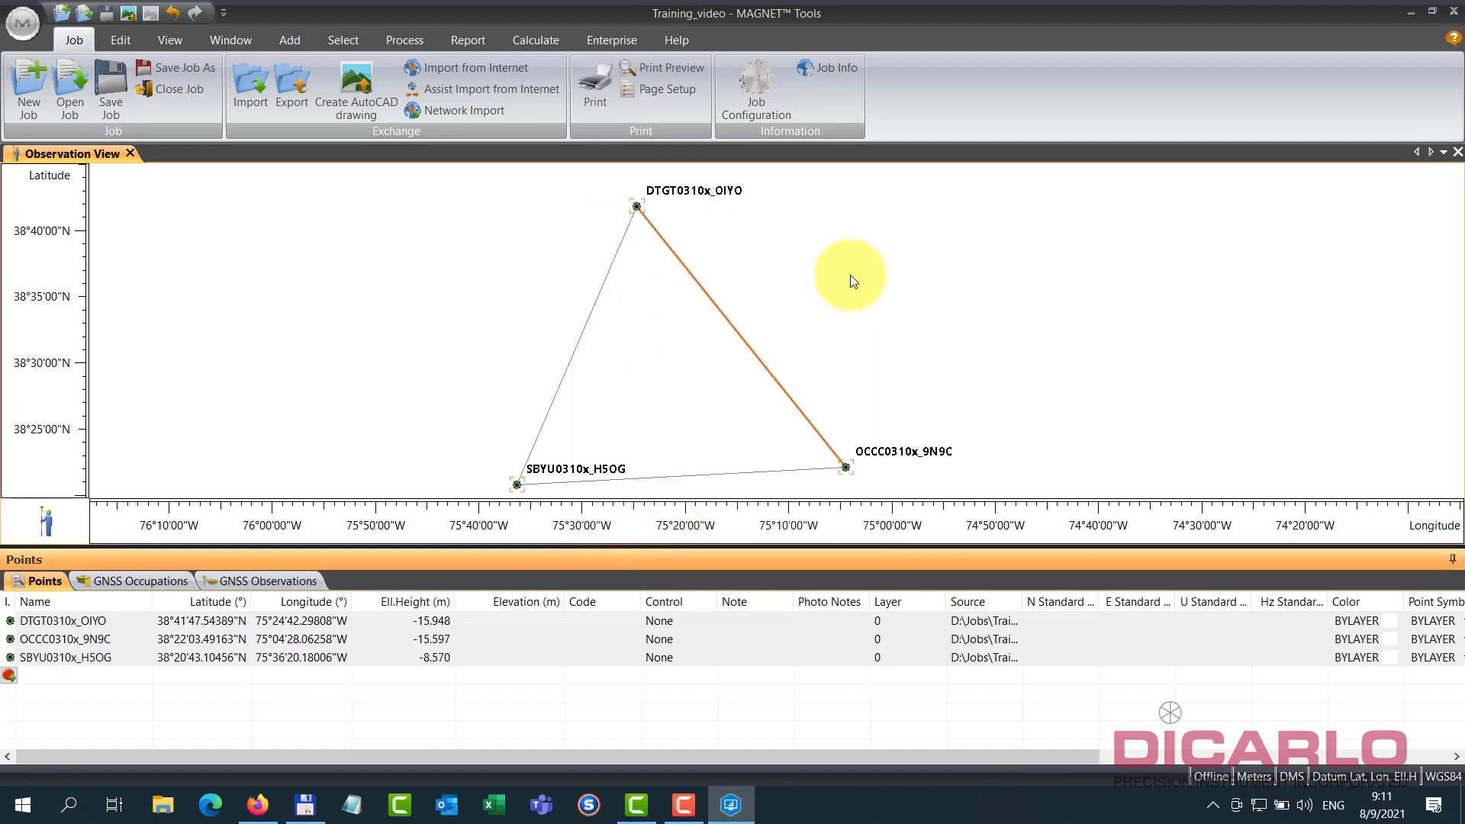
left_click(825, 267)
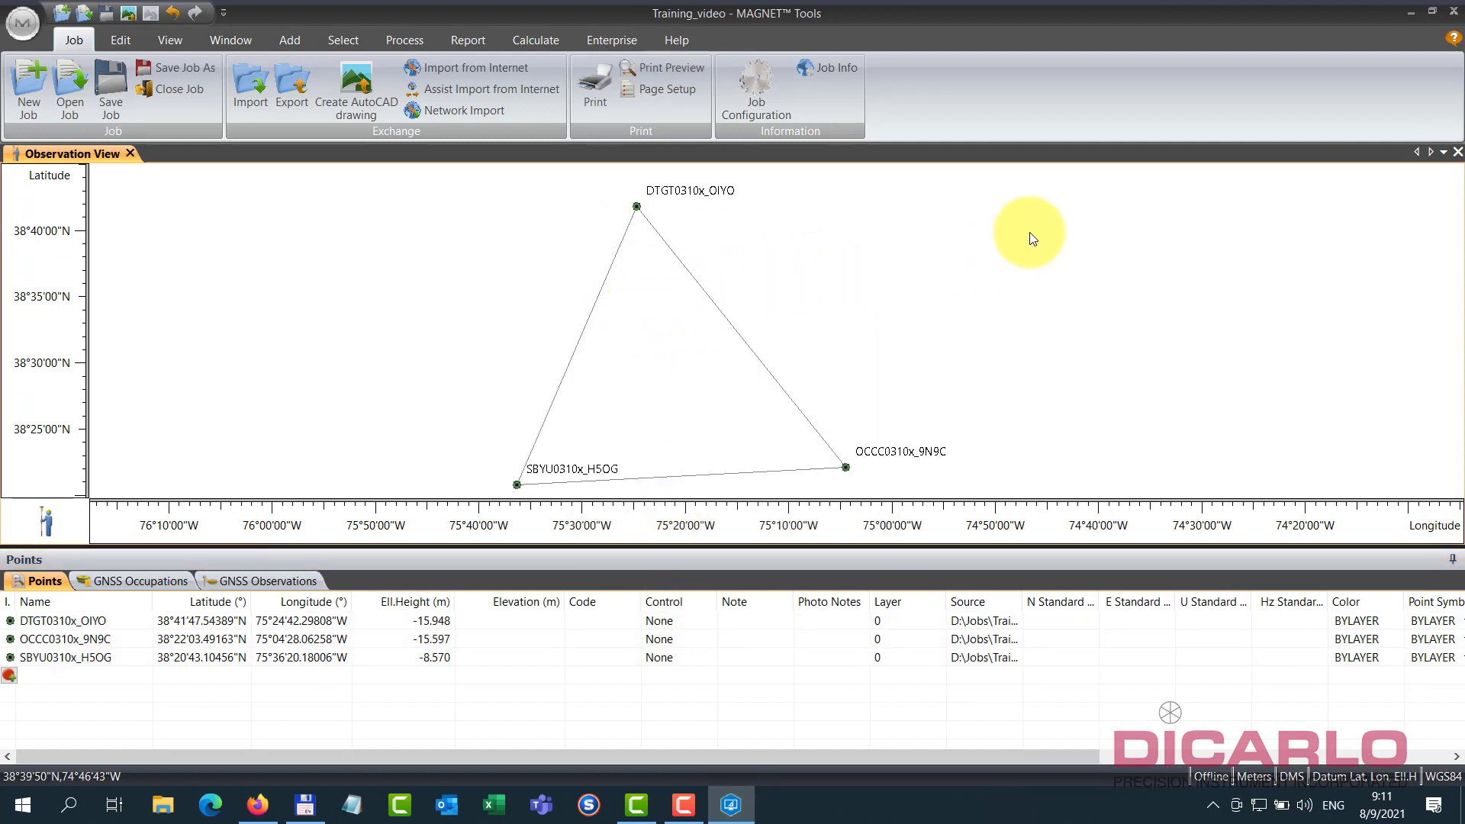
scroll(1029, 232, "down", 1)
scroll(728, 353, "up", 1)
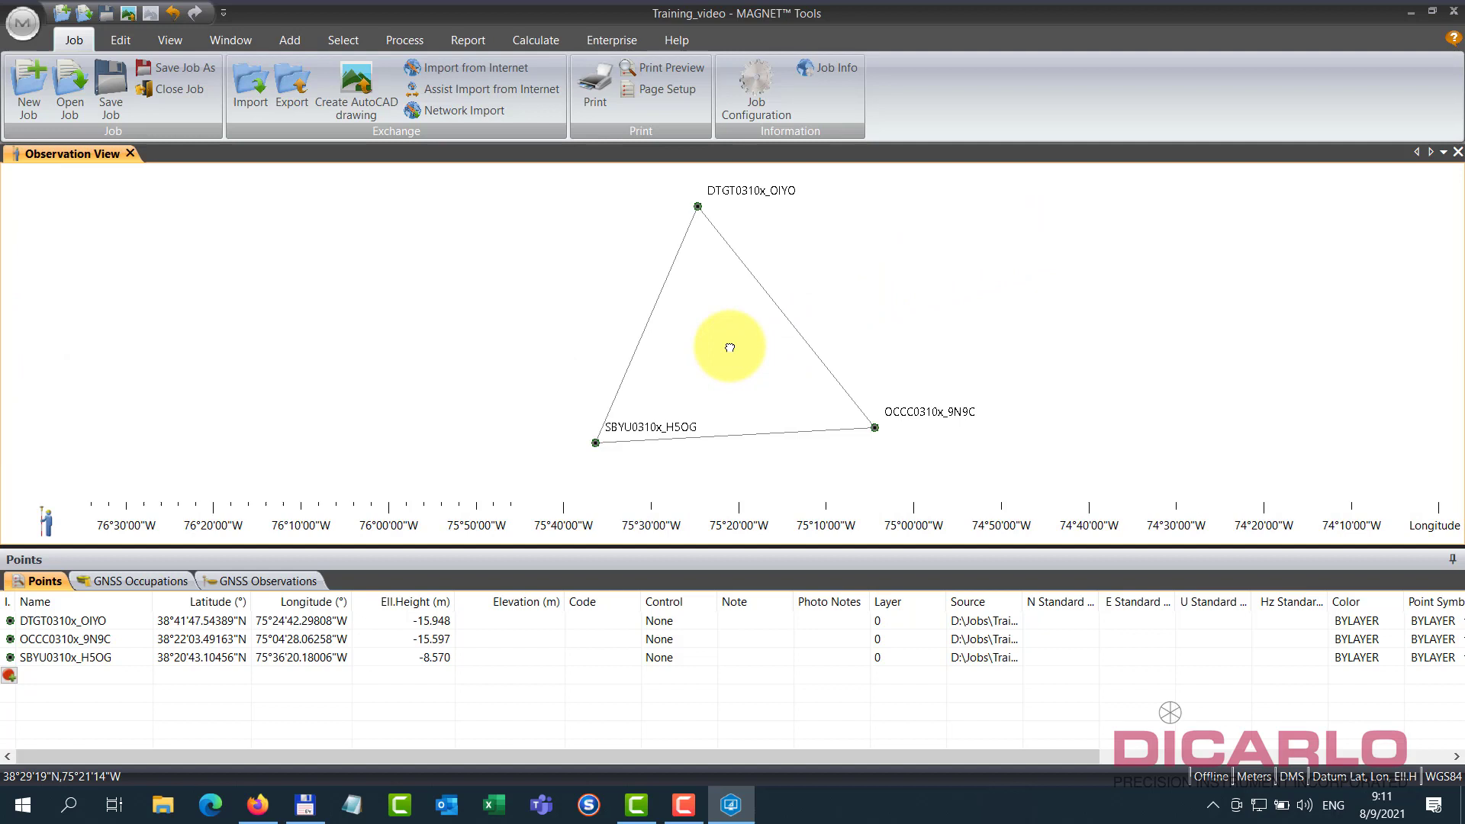
scroll(762, 344, "down", 1)
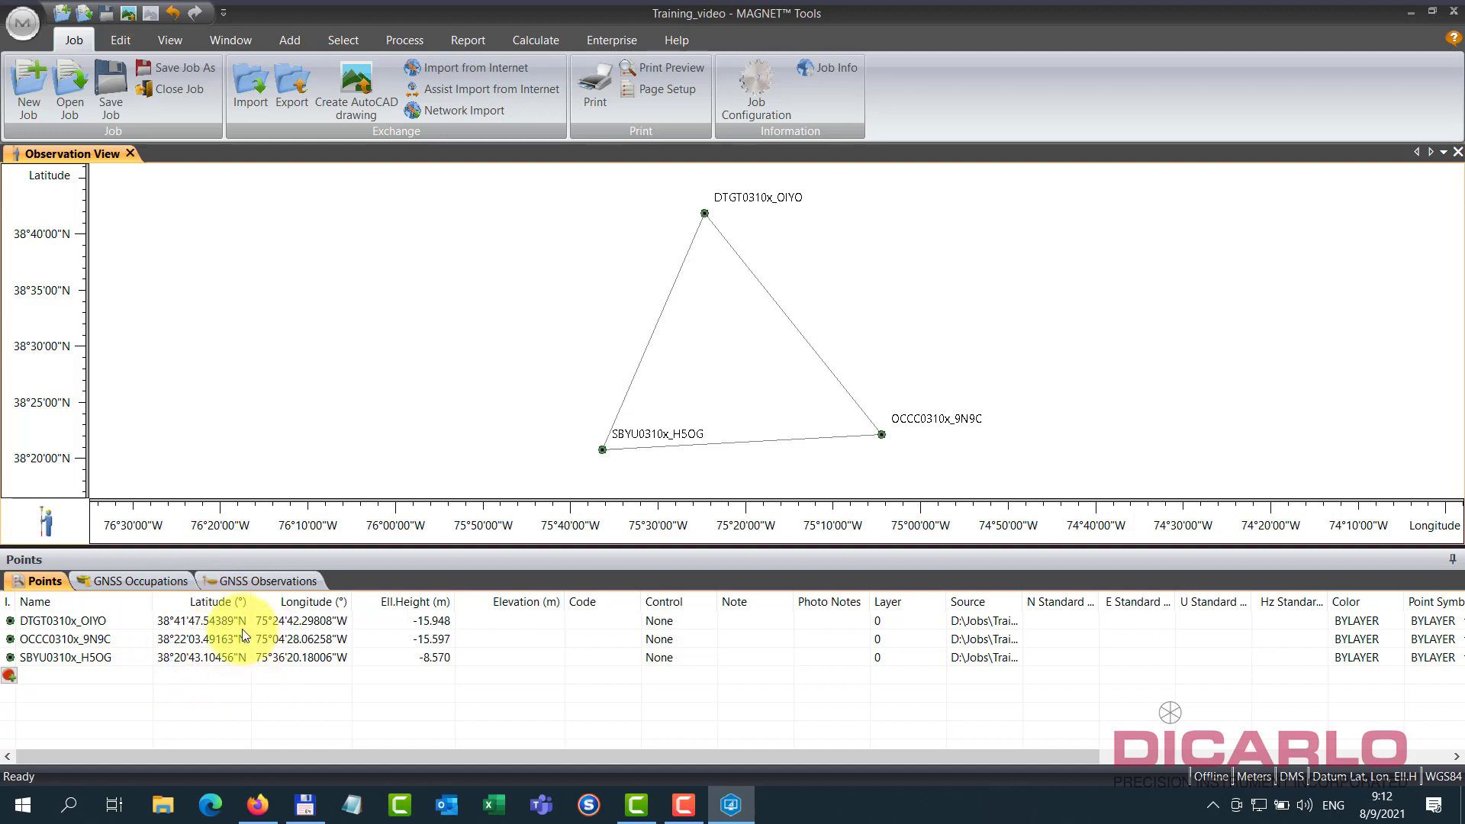
mouse_move(1352, 780)
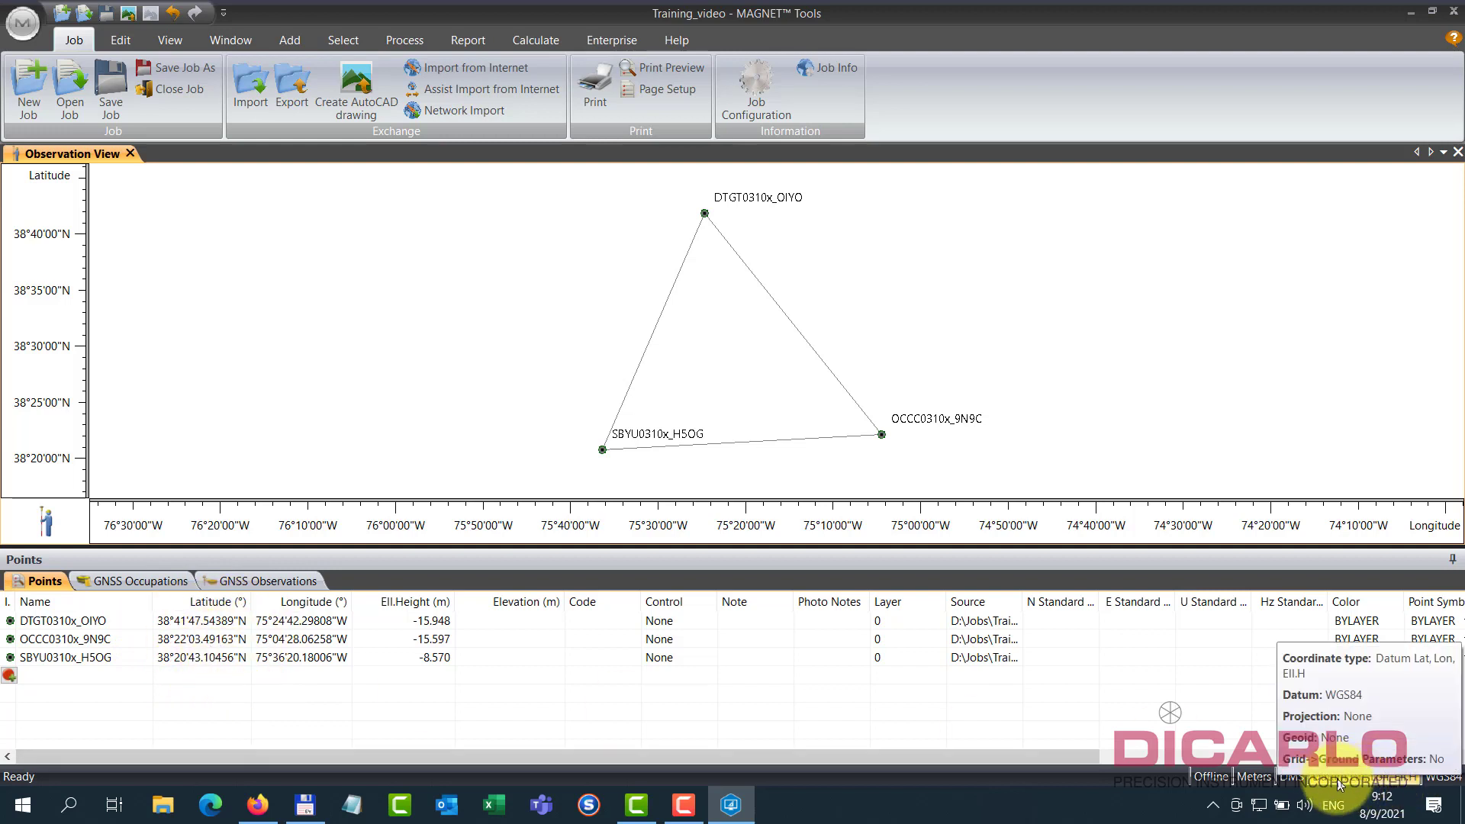
- Switch the coordinate display to Ground and widen the Ground Northing column
left_click(1342, 786)
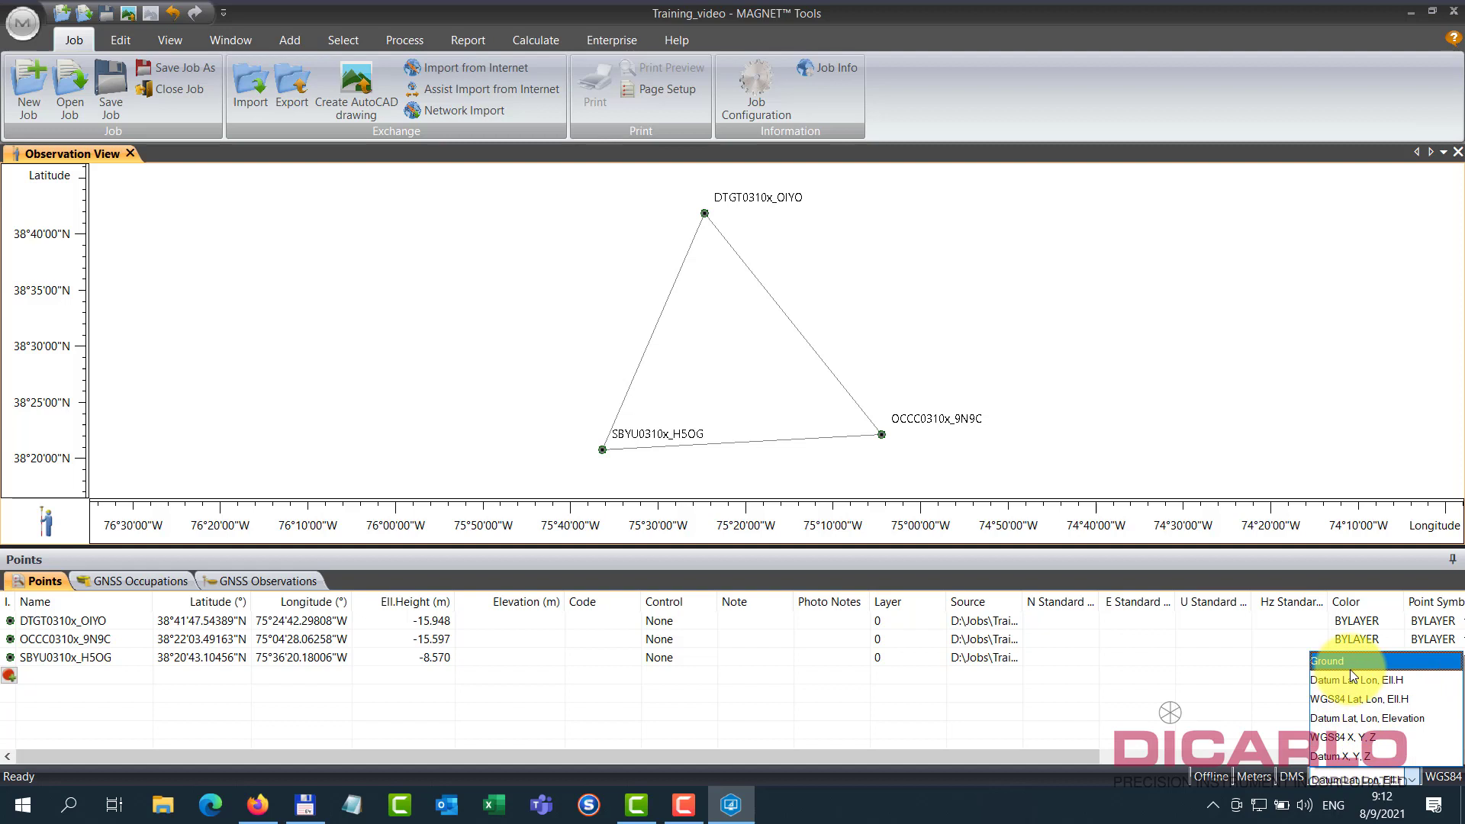
left_click(1331, 661)
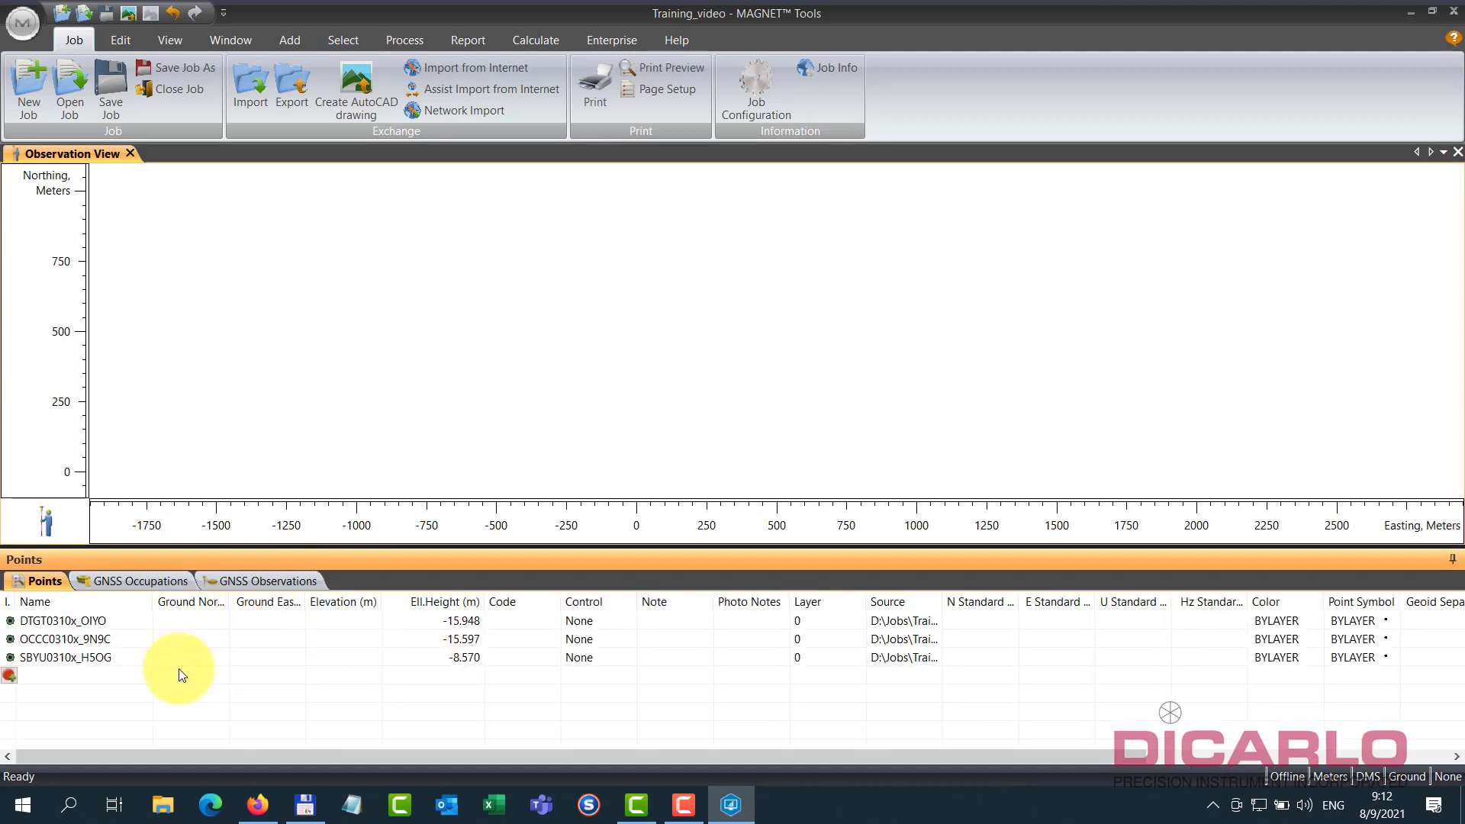
left_click_drag(229, 608, 393, 608)
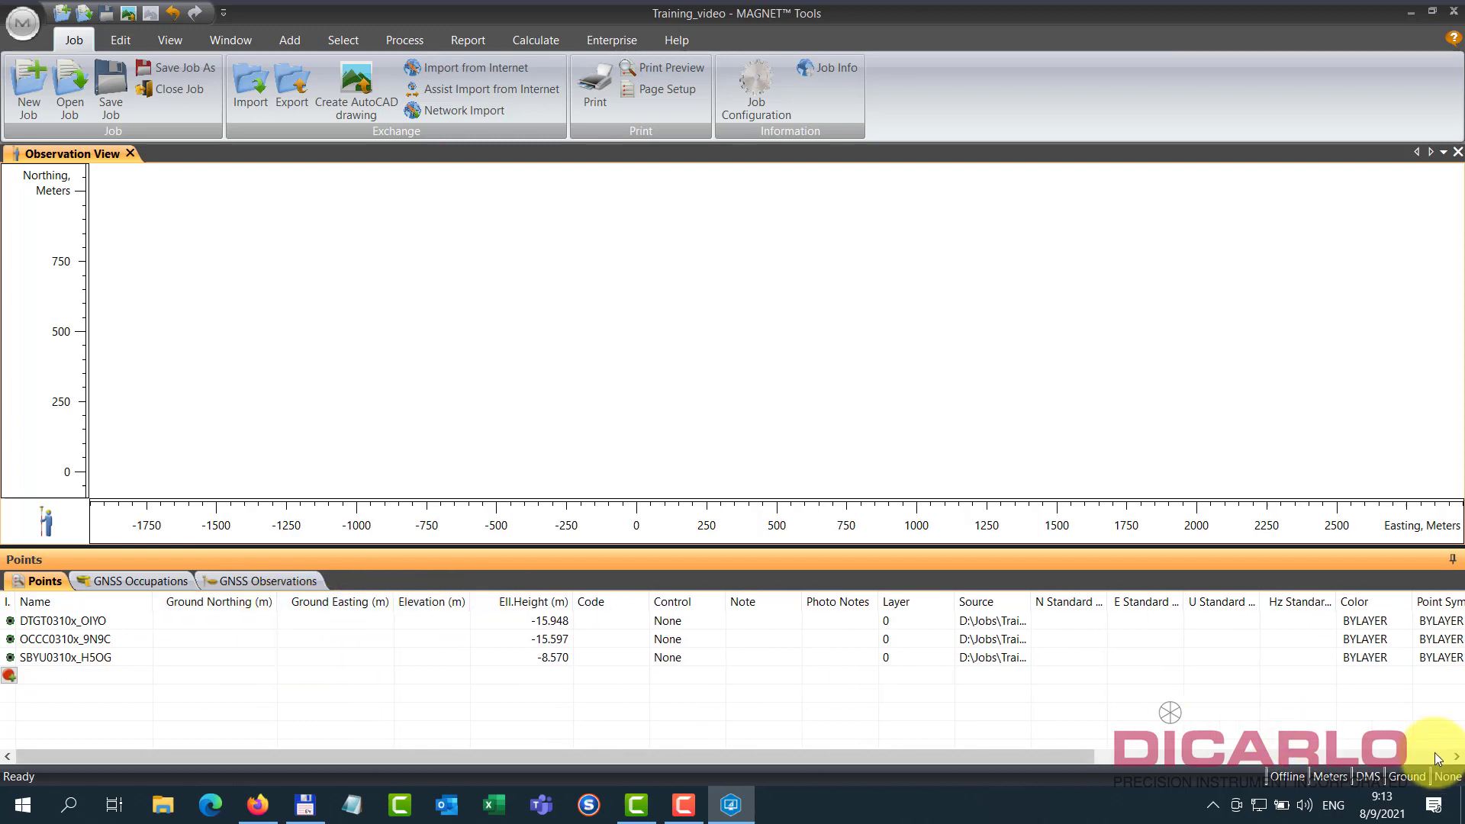
mouse_move(1456, 784)
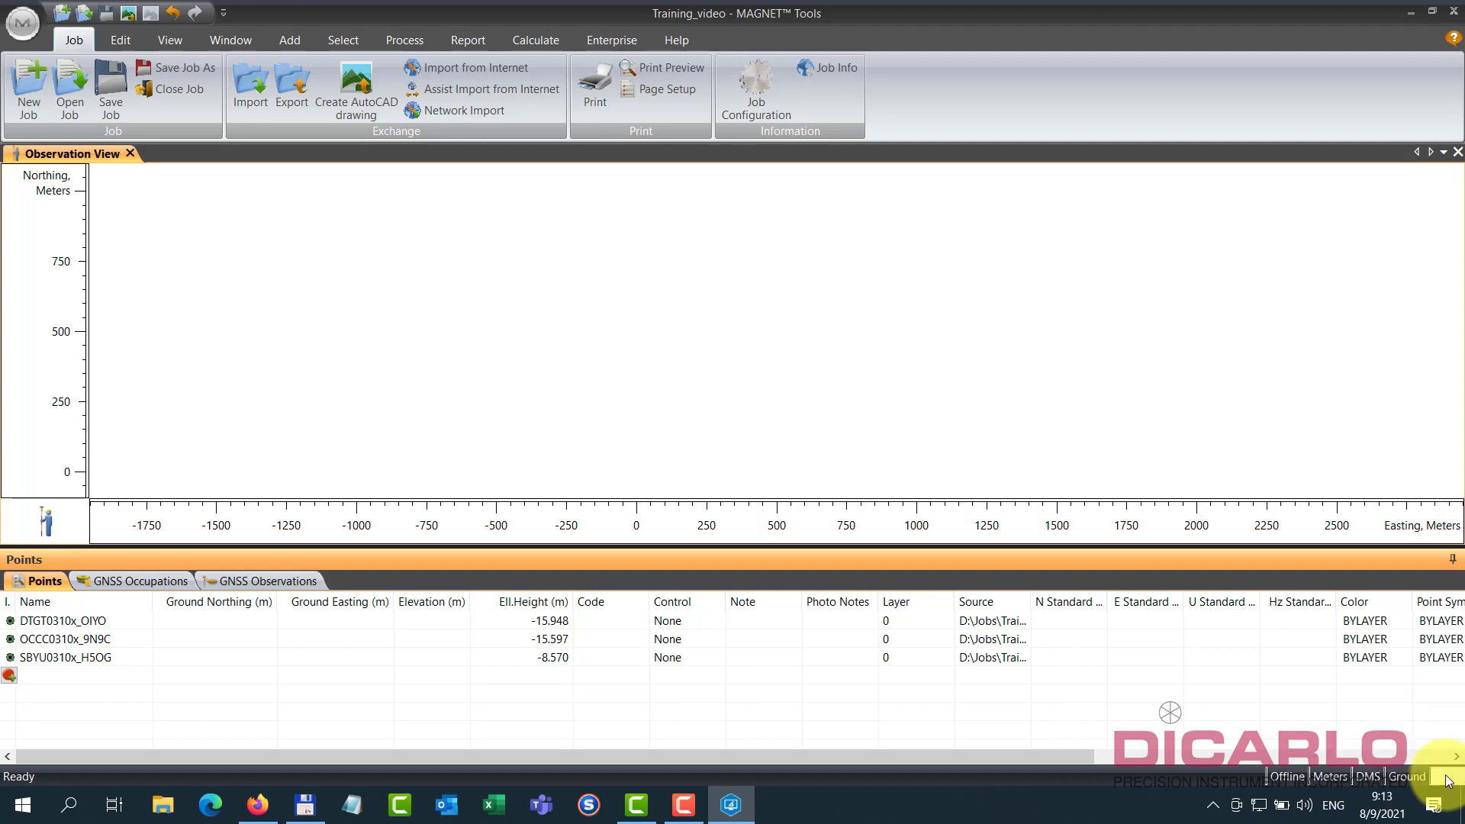
- Set the job projection to USA > SPC83 > Maryland
left_click(1447, 777)
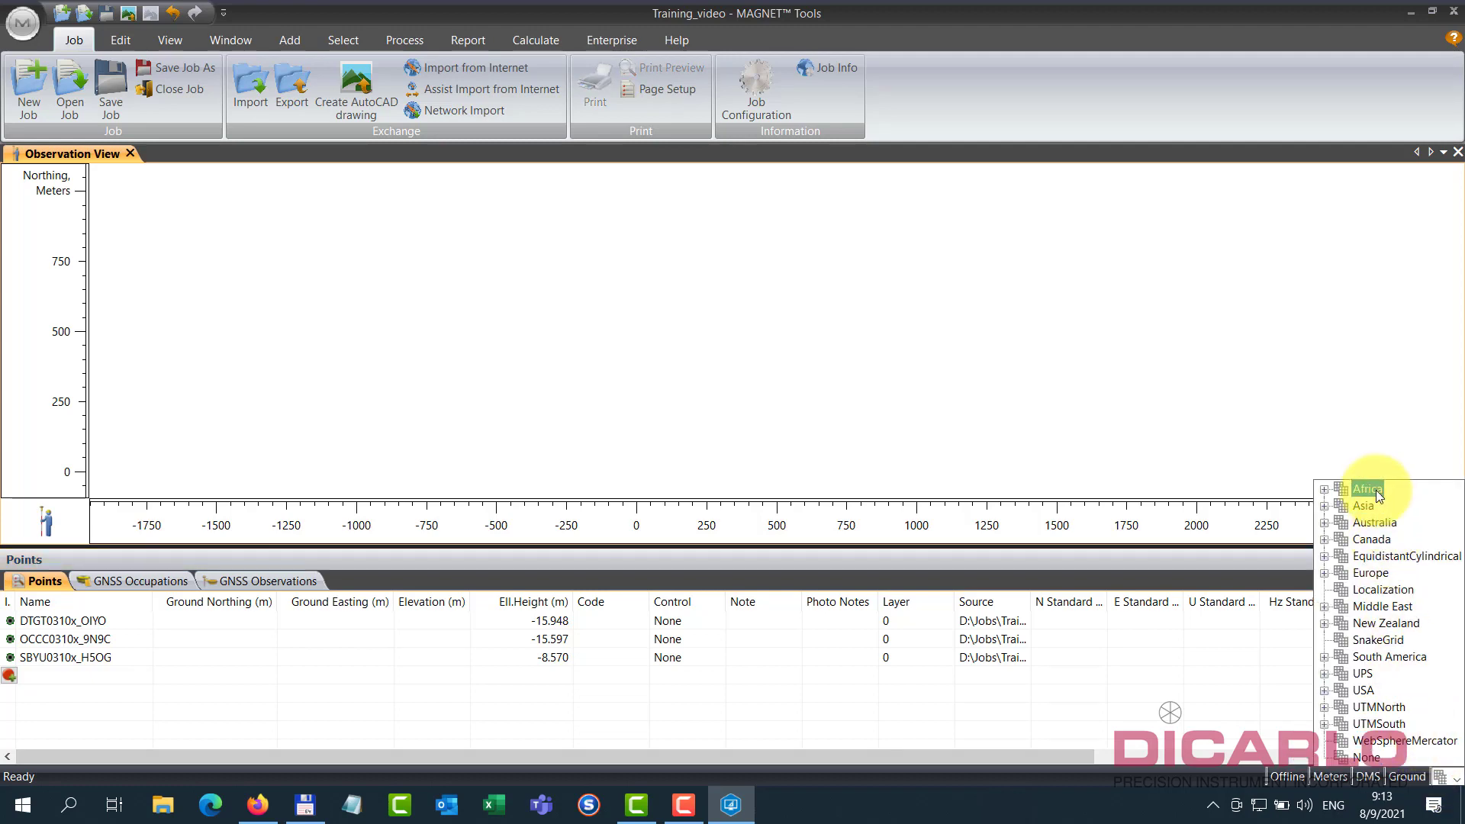
left_click(1326, 691)
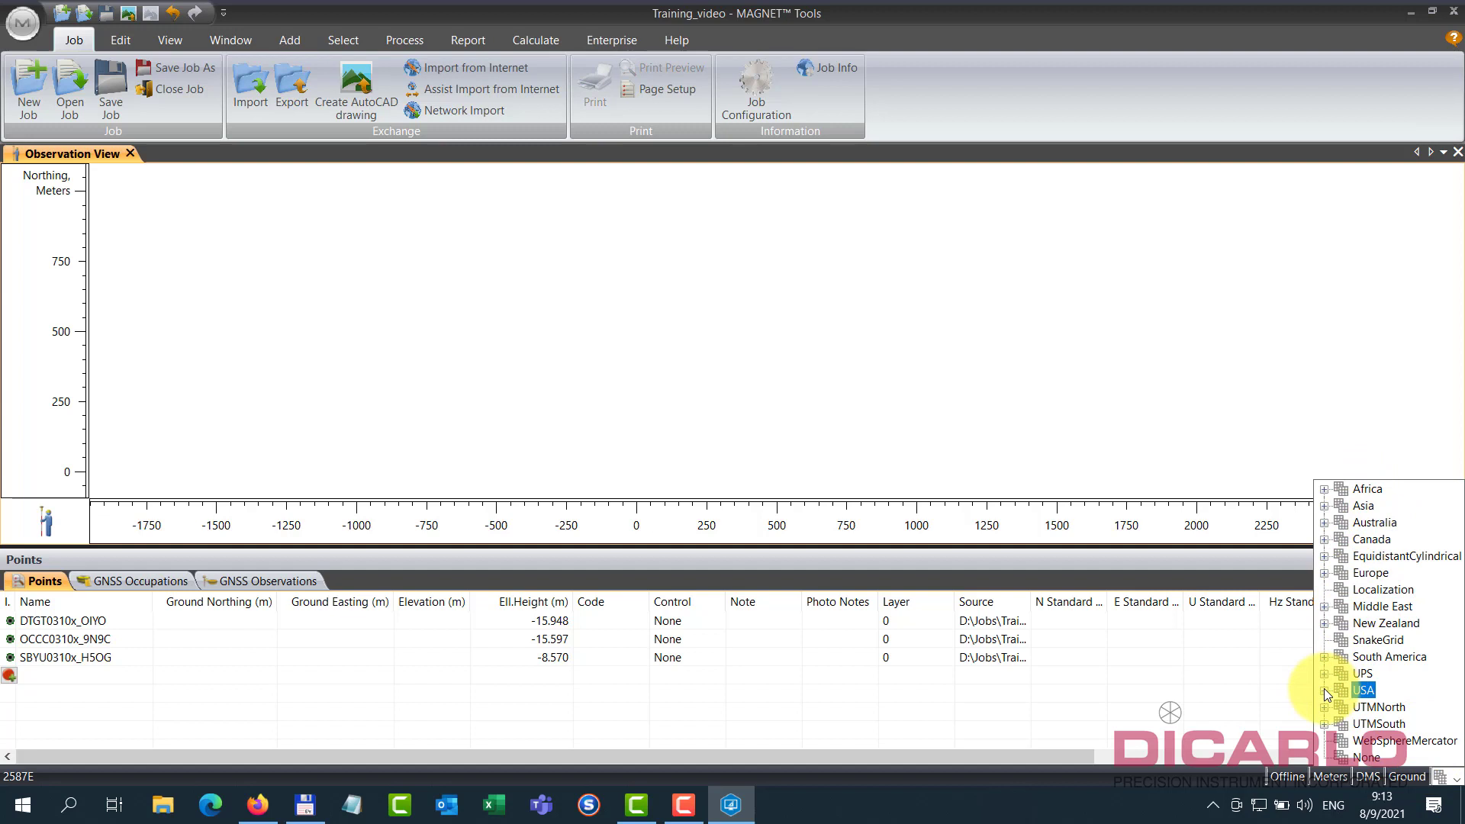
left_click(1323, 691)
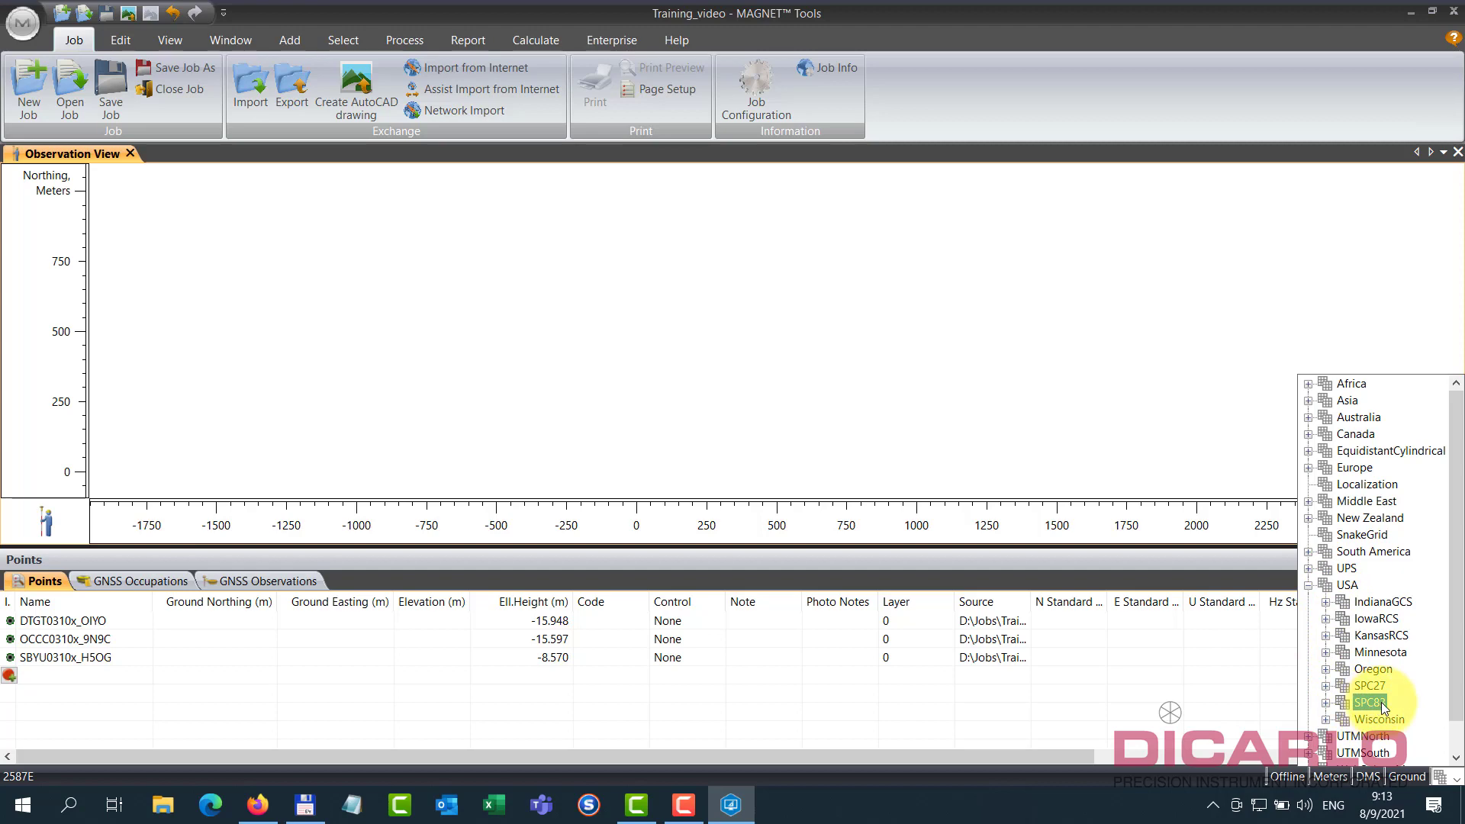
left_click(1326, 703)
scroll(1340, 620, "down", 3)
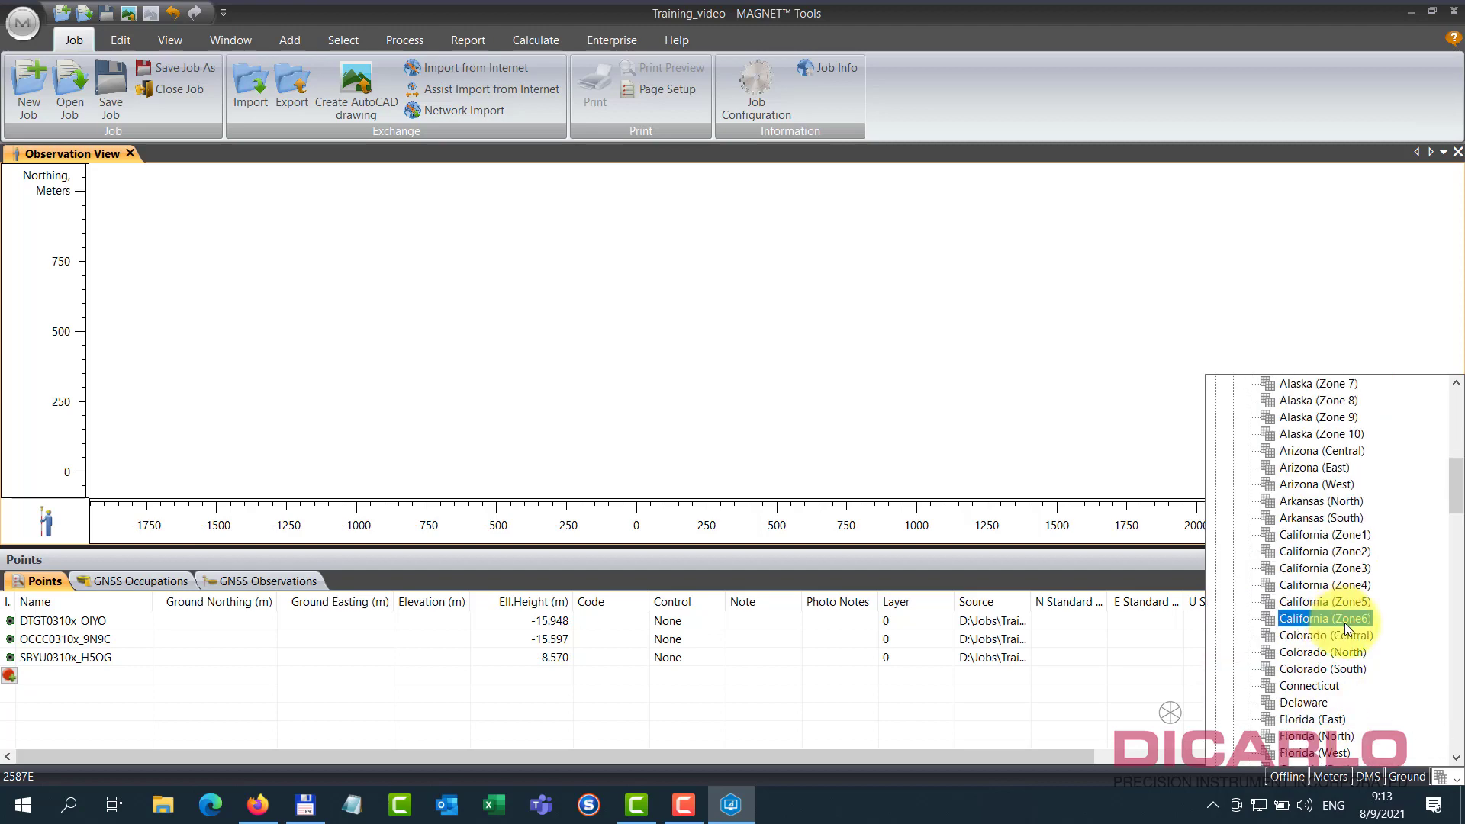
scroll(1345, 626, "down", 6)
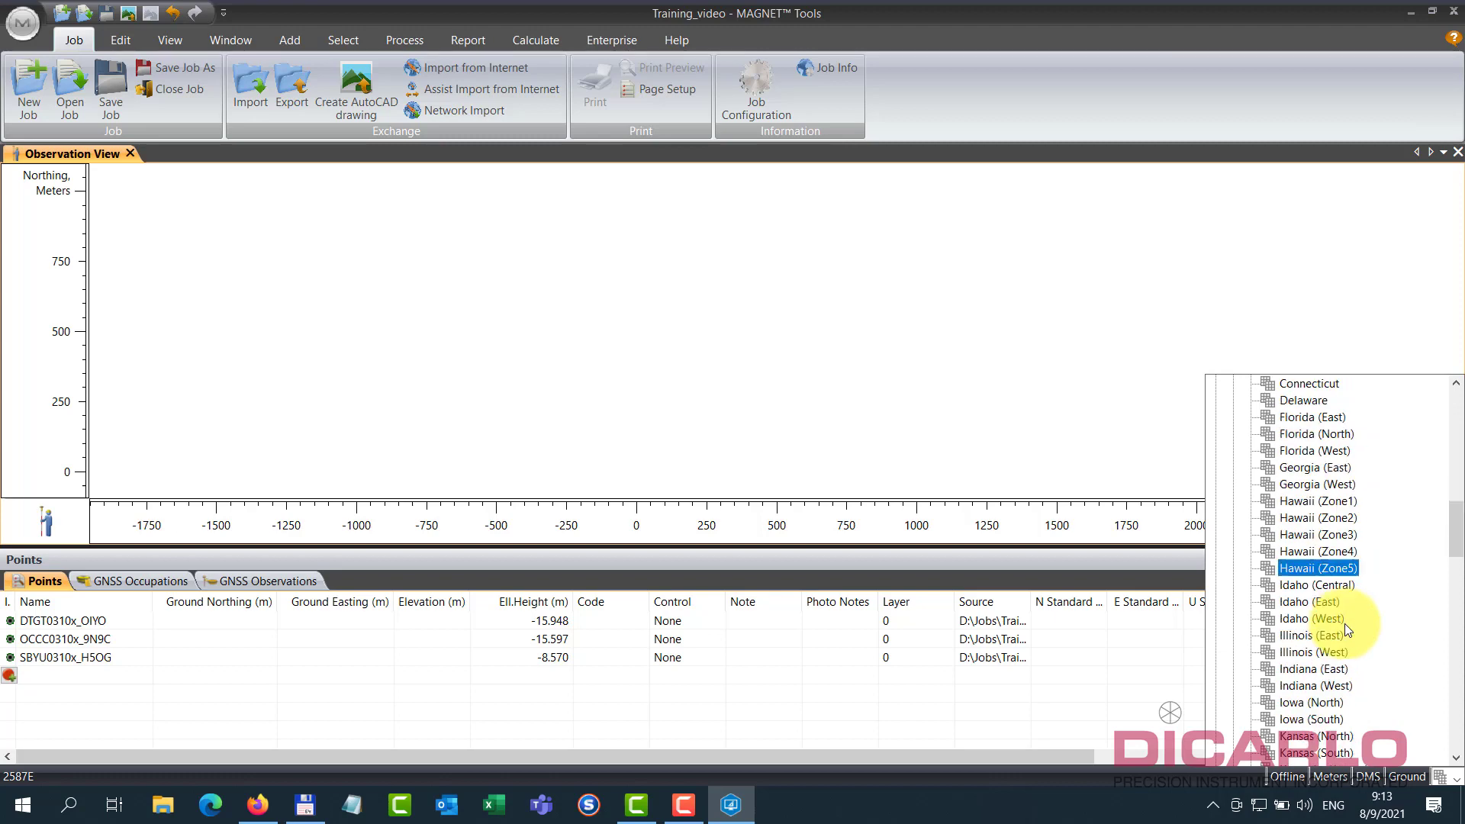
scroll(1344, 624, "down", 4)
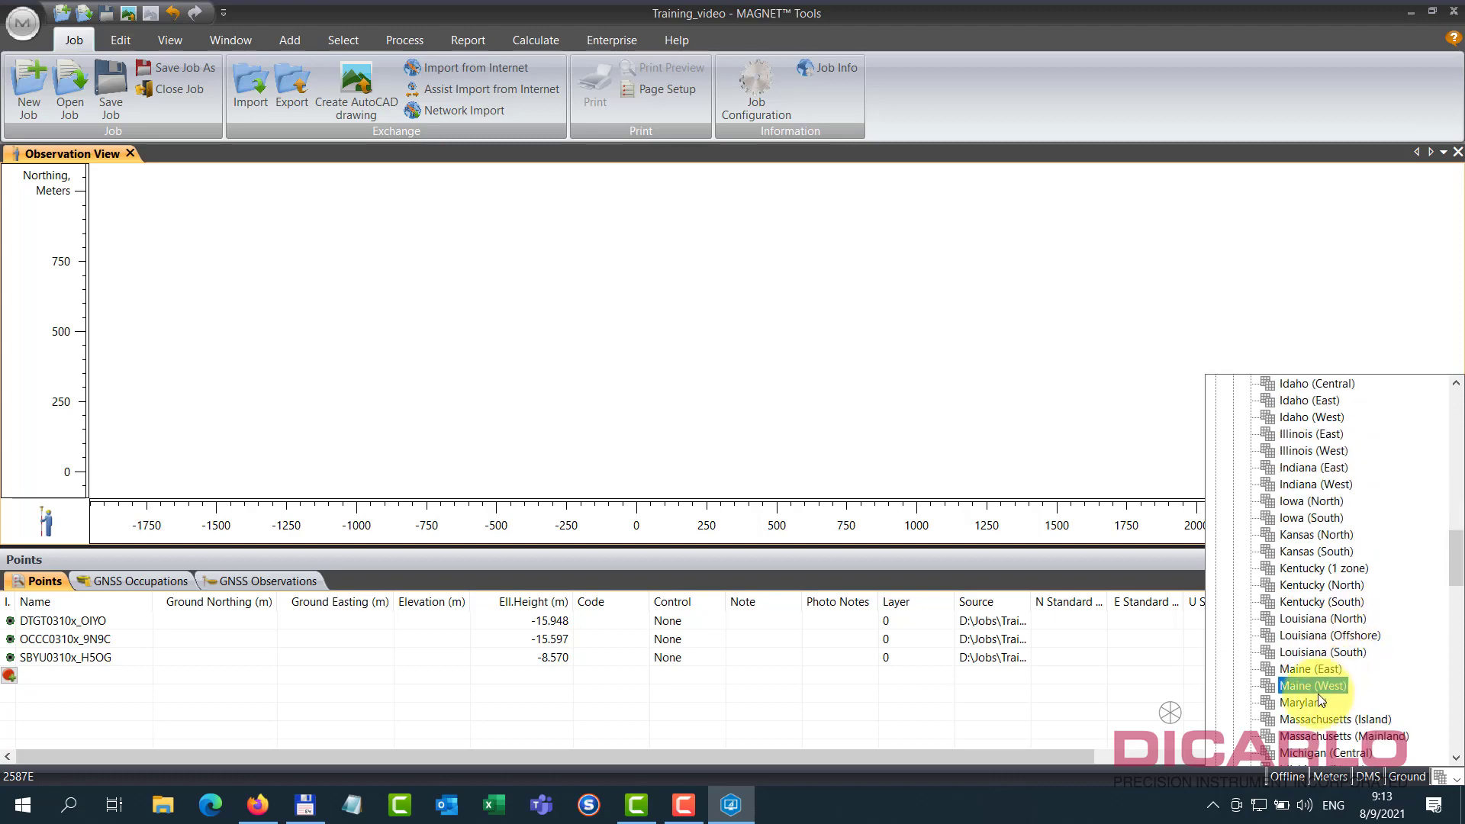
left_click(1314, 698)
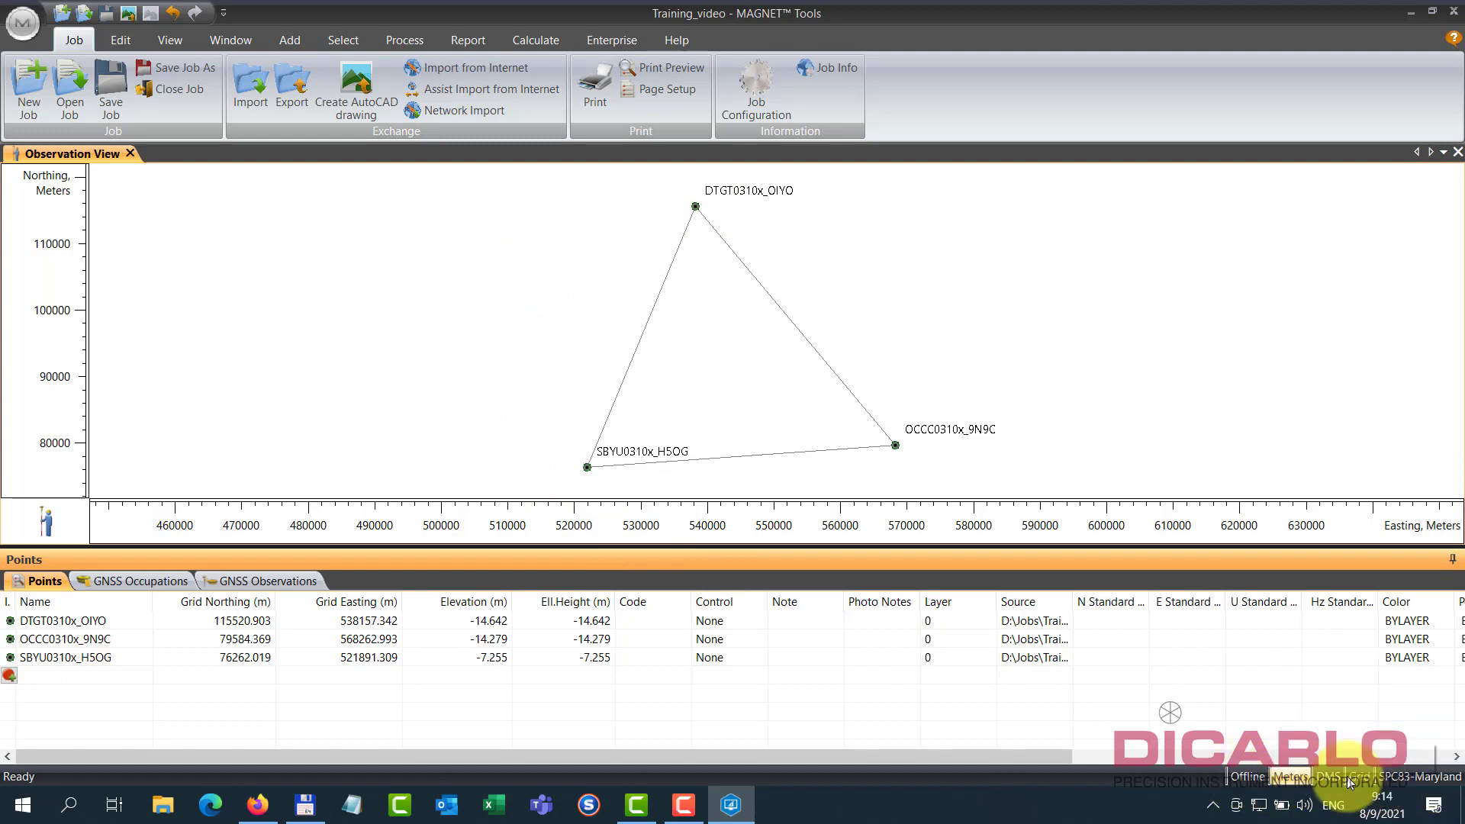
- In Job Configuration coordinate systems, keep Maryland projection and apply geoid g2018u8
mouse_move(1402, 782)
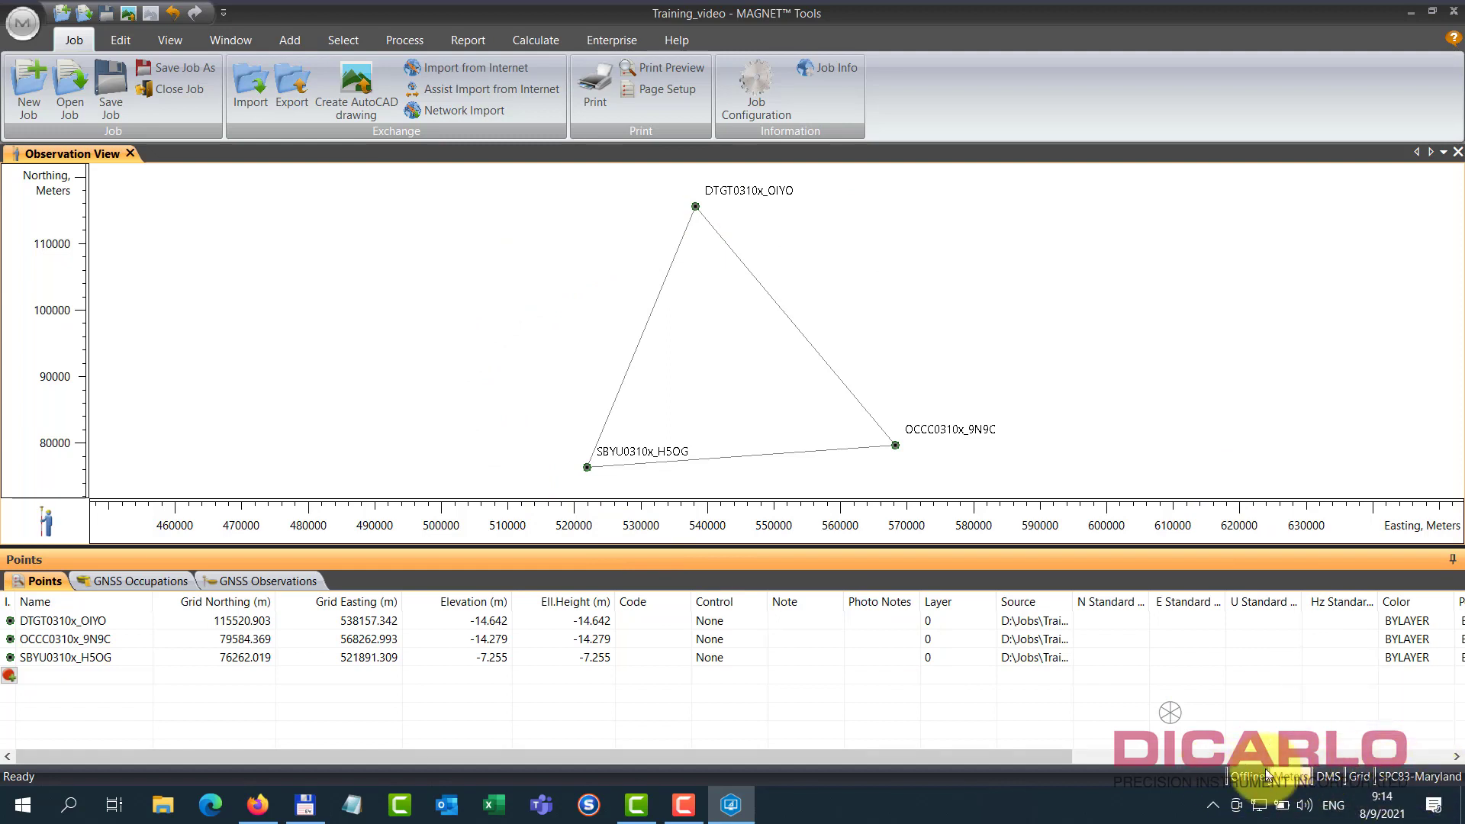
left_click(753, 81)
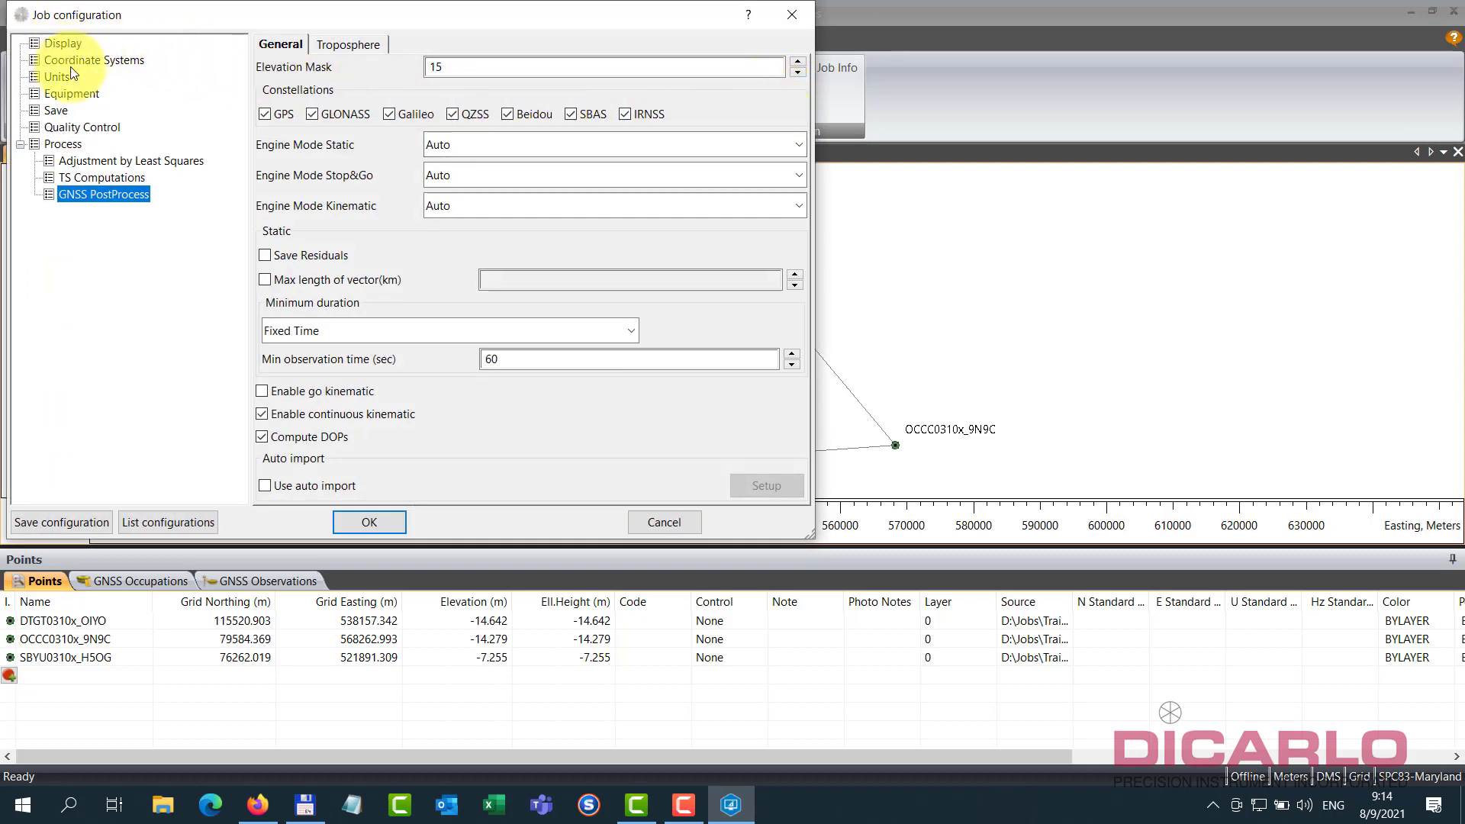
left_click(90, 59)
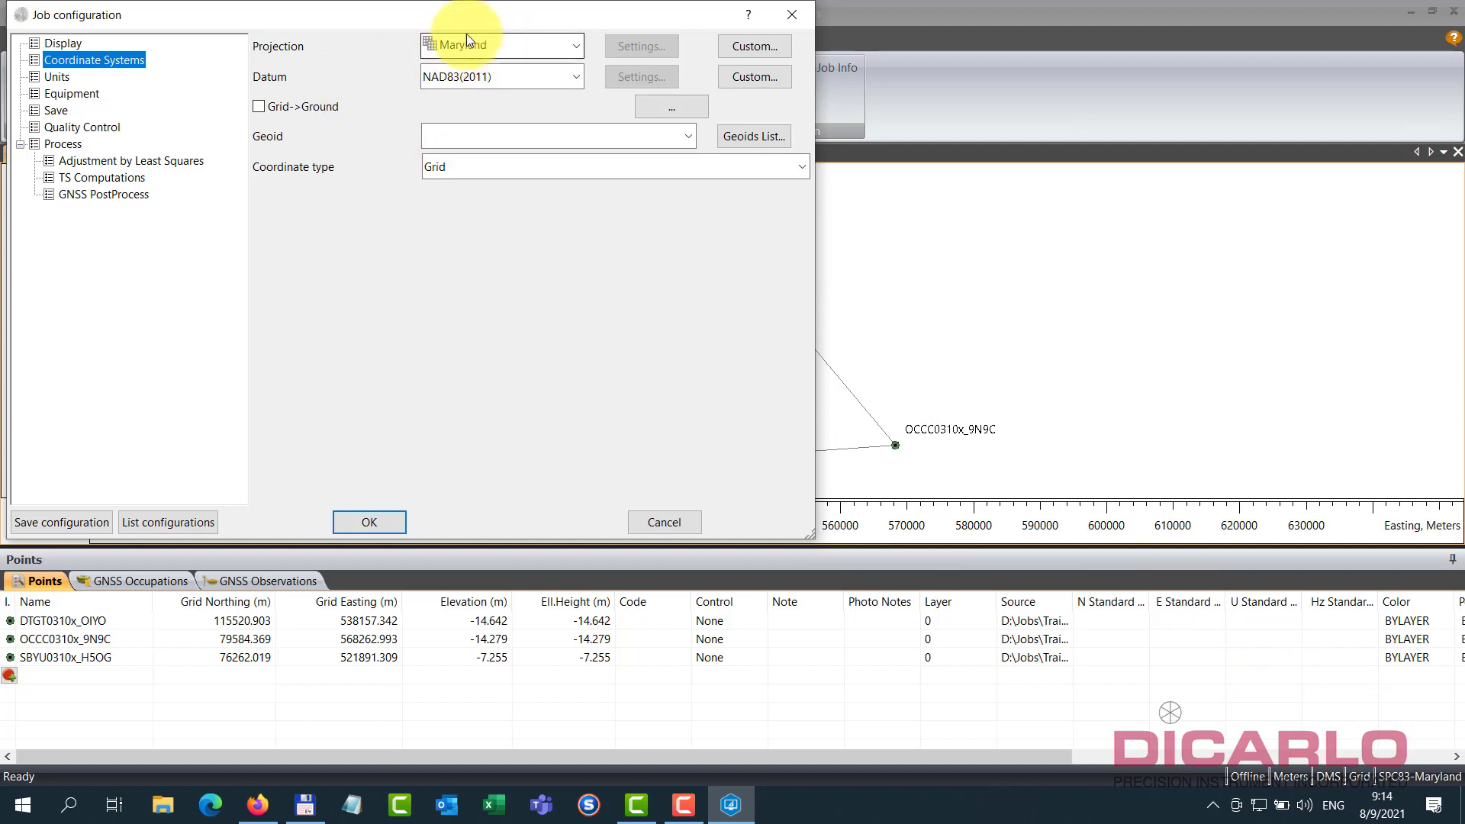
left_click(495, 46)
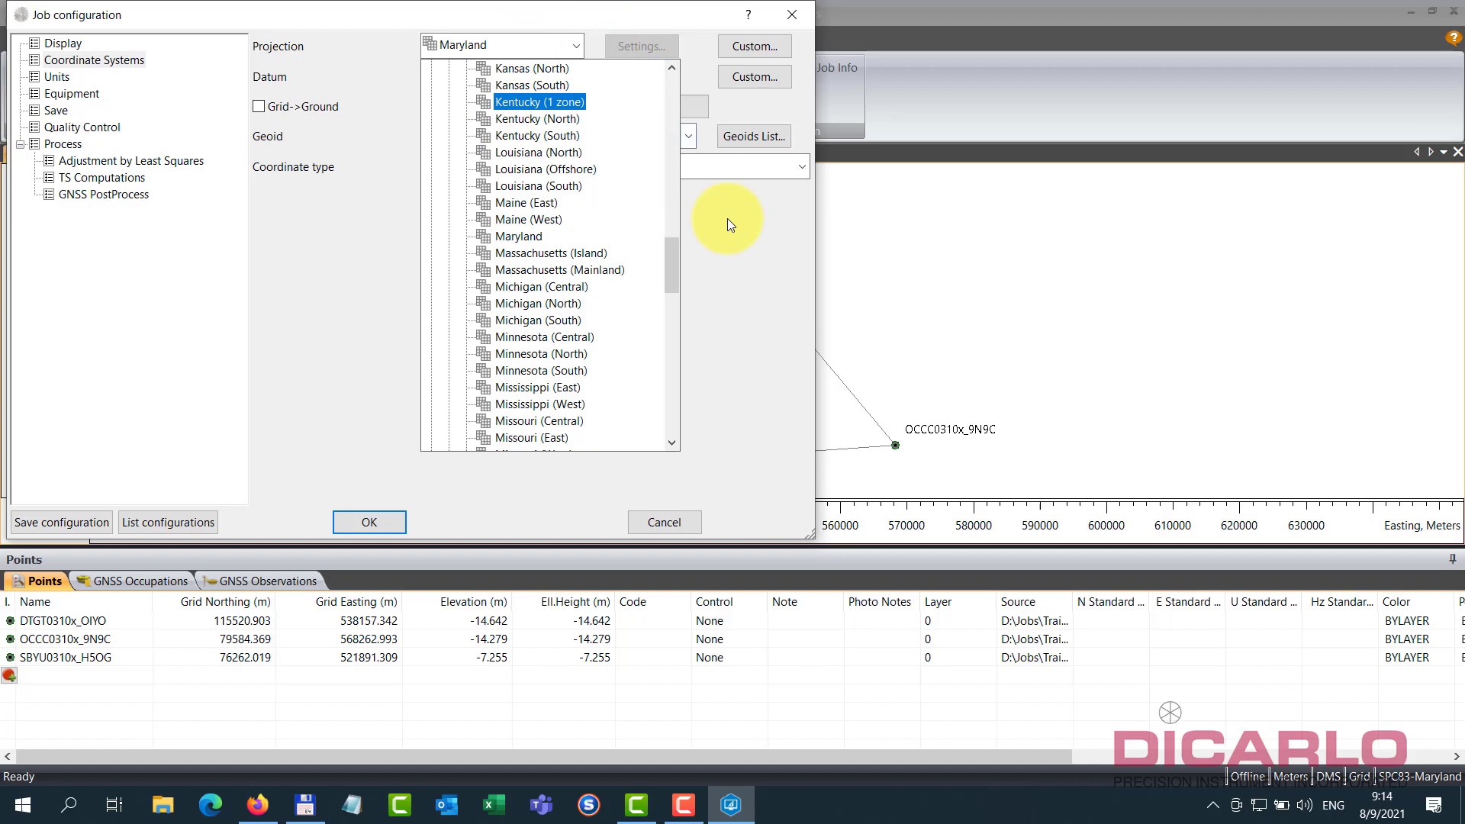
left_click(528, 234)
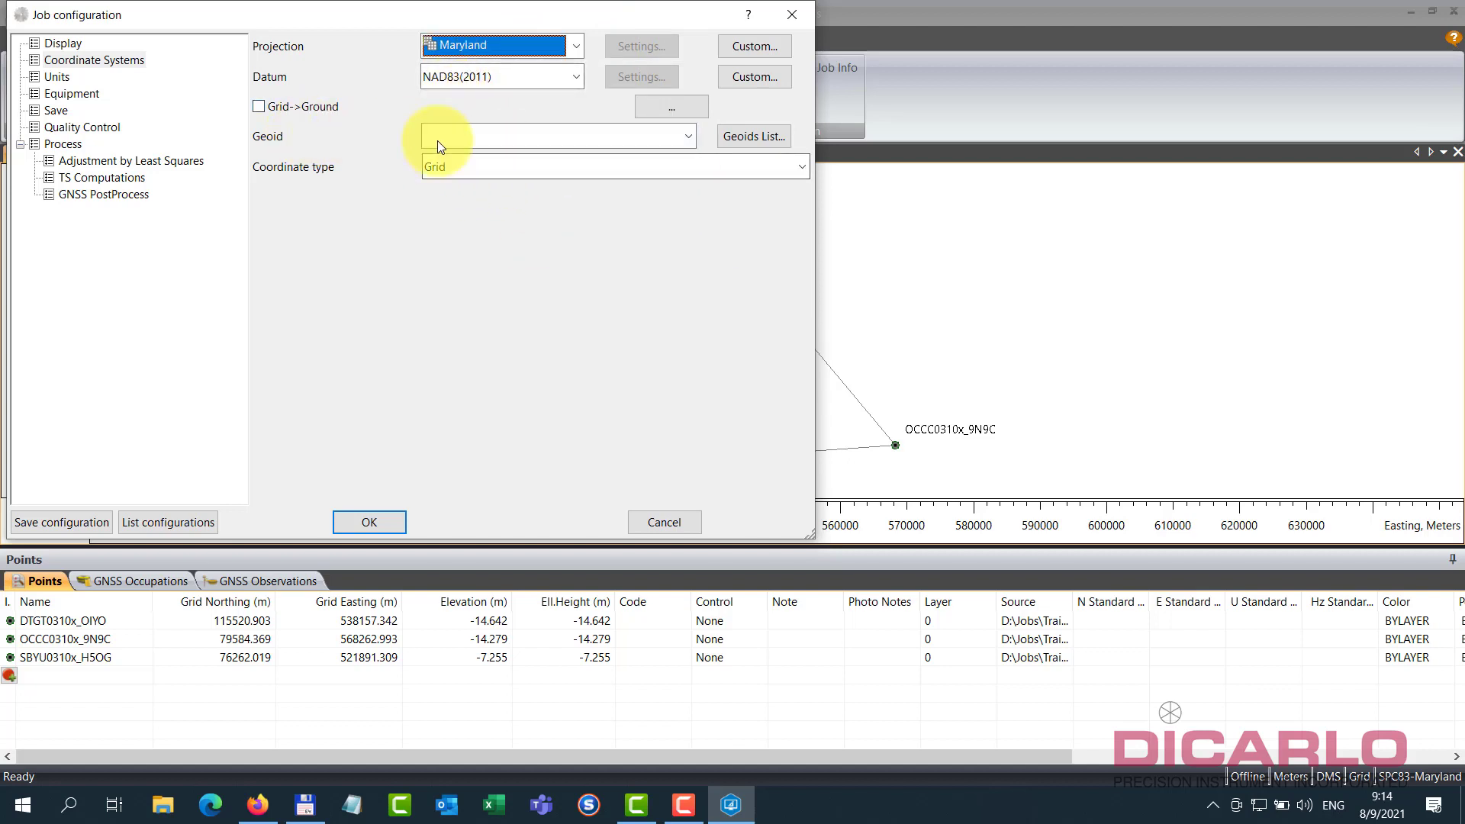
left_click(502, 135)
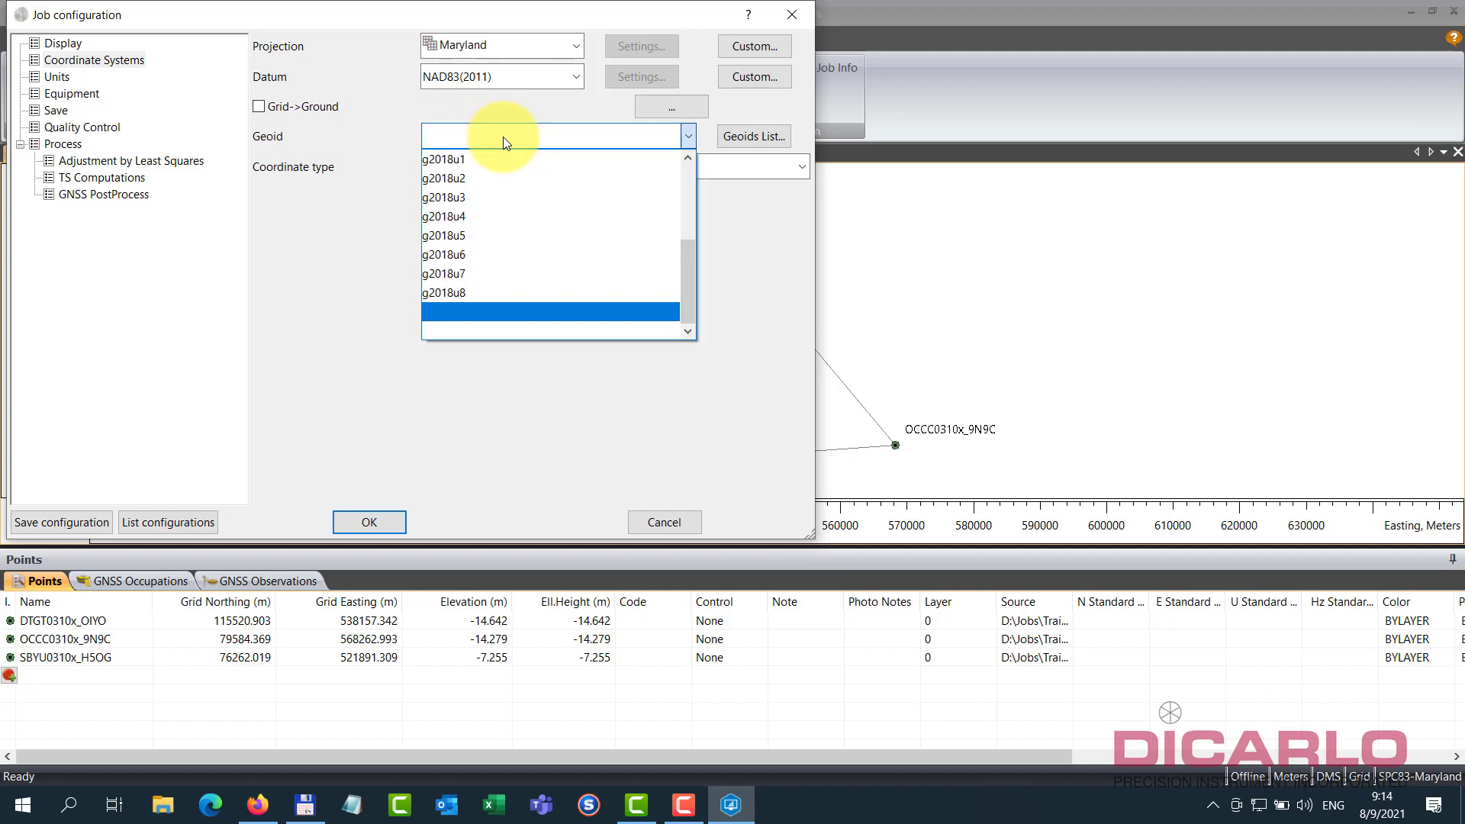
left_click(475, 292)
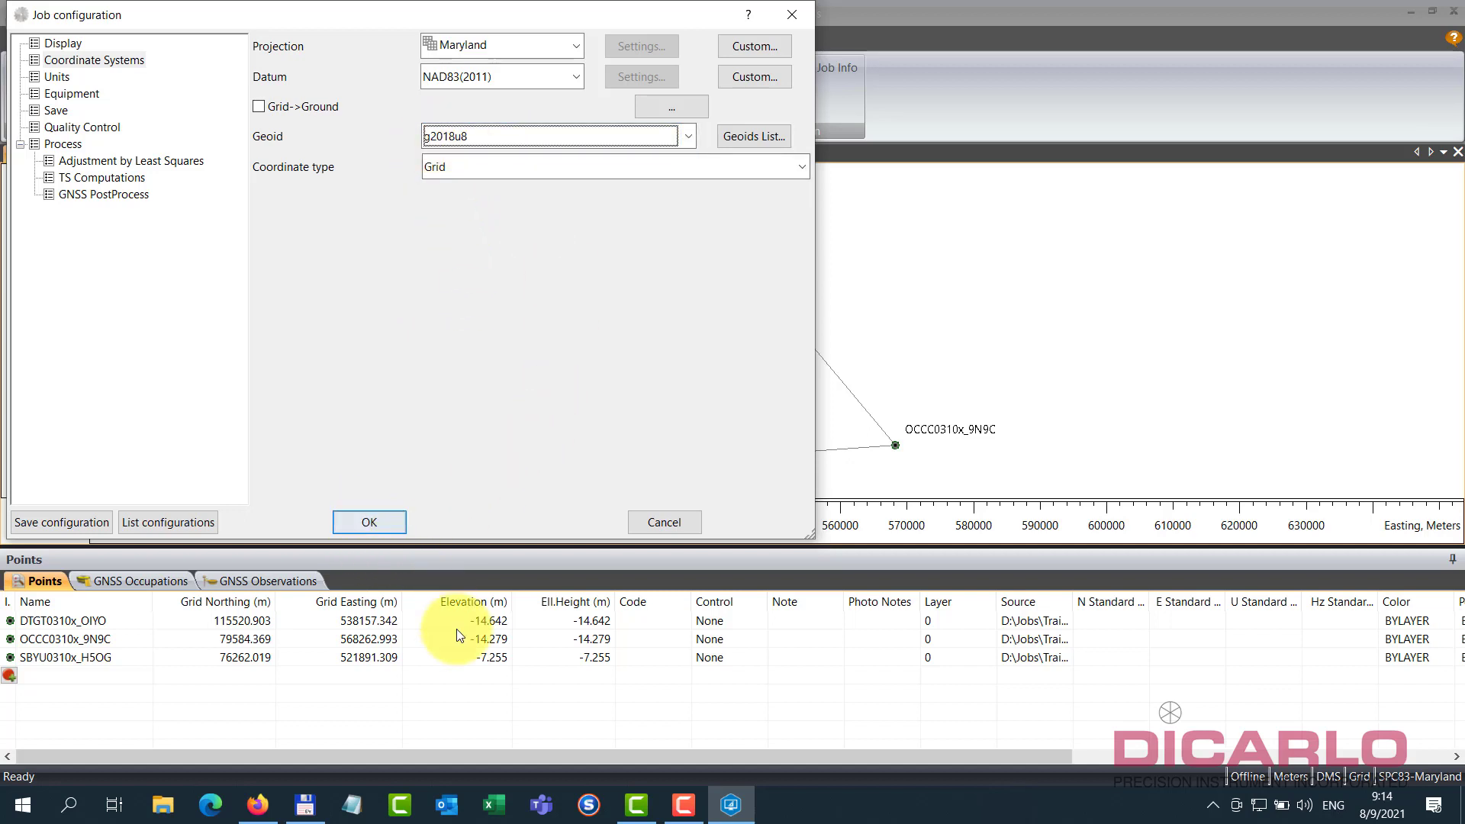
left_click(366, 515)
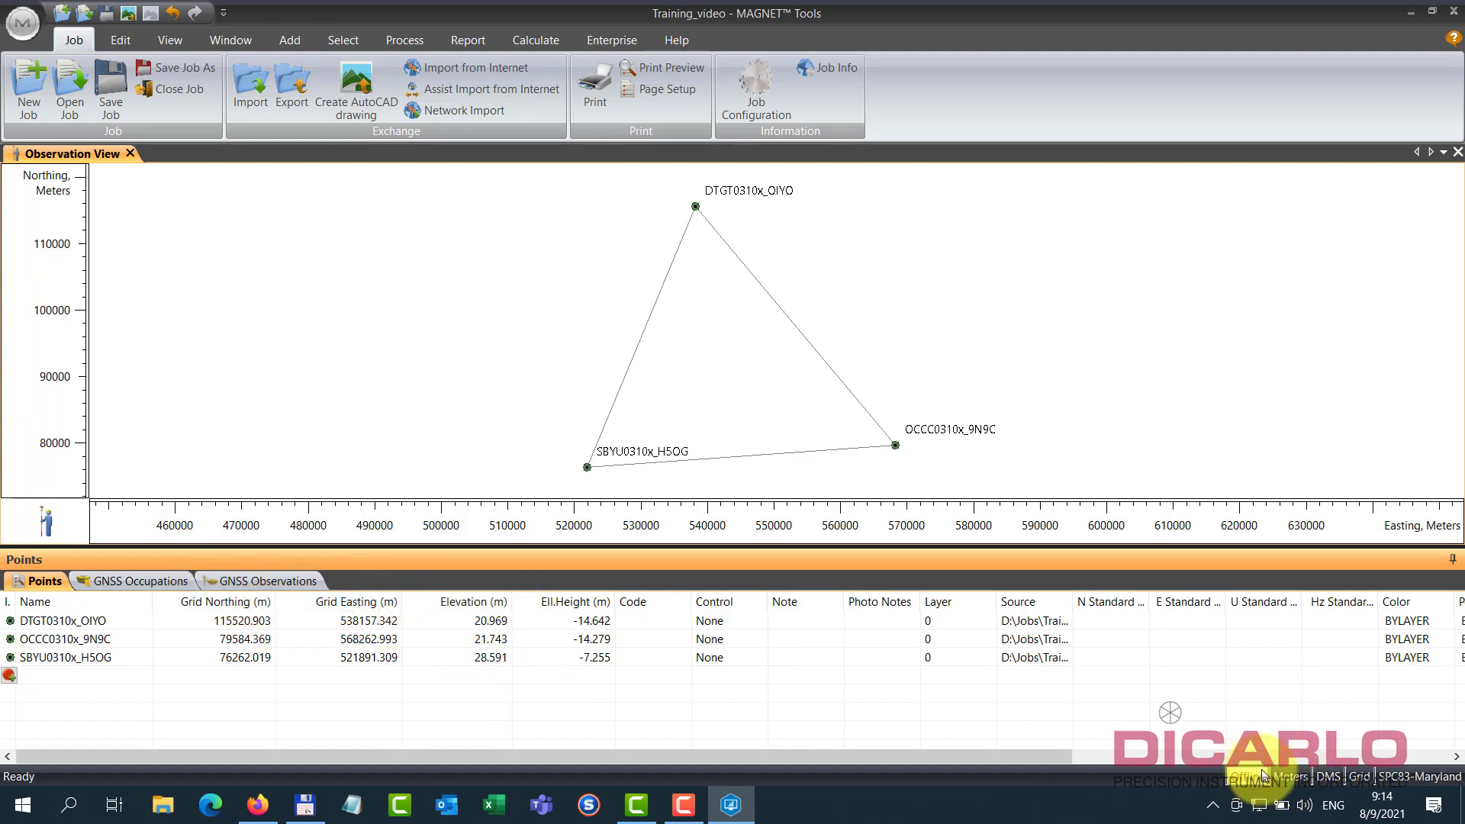
- Change the job's distance units from Meters to USFeet
left_click(1293, 775)
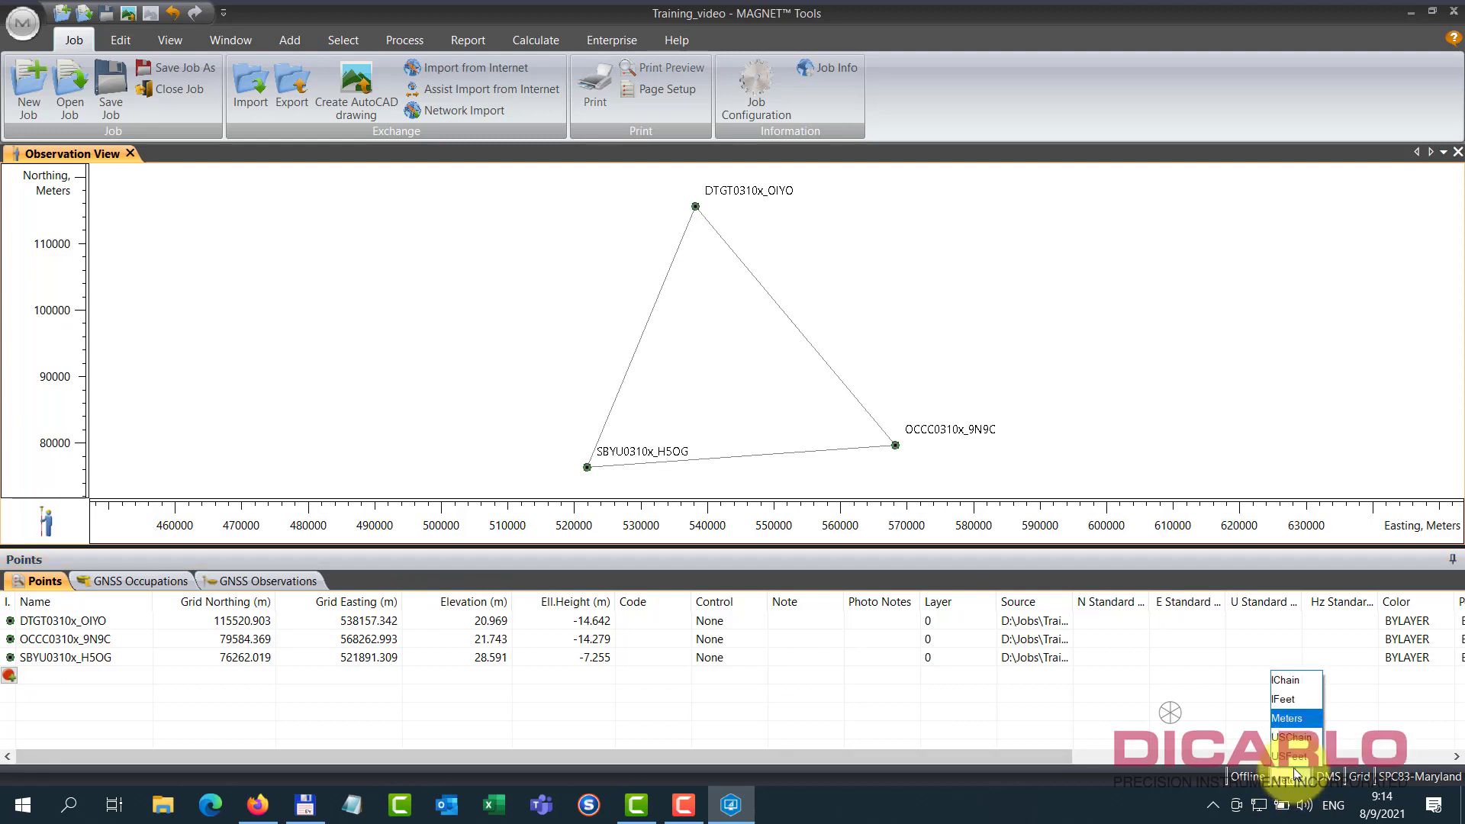
left_click(1290, 756)
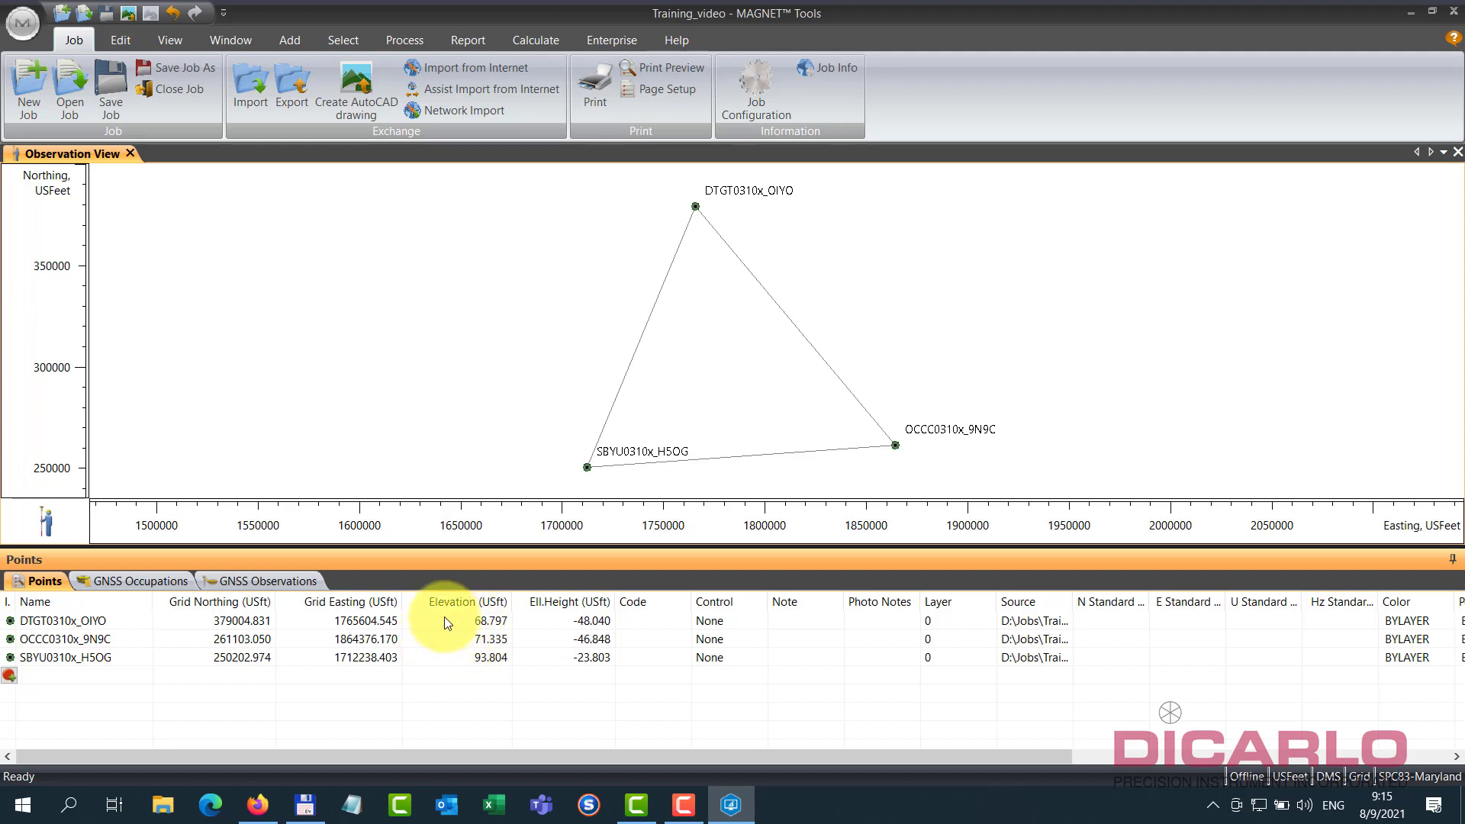
- Show the GNSS Occupations table and review each occupation's start and stop times
left_click(136, 580)
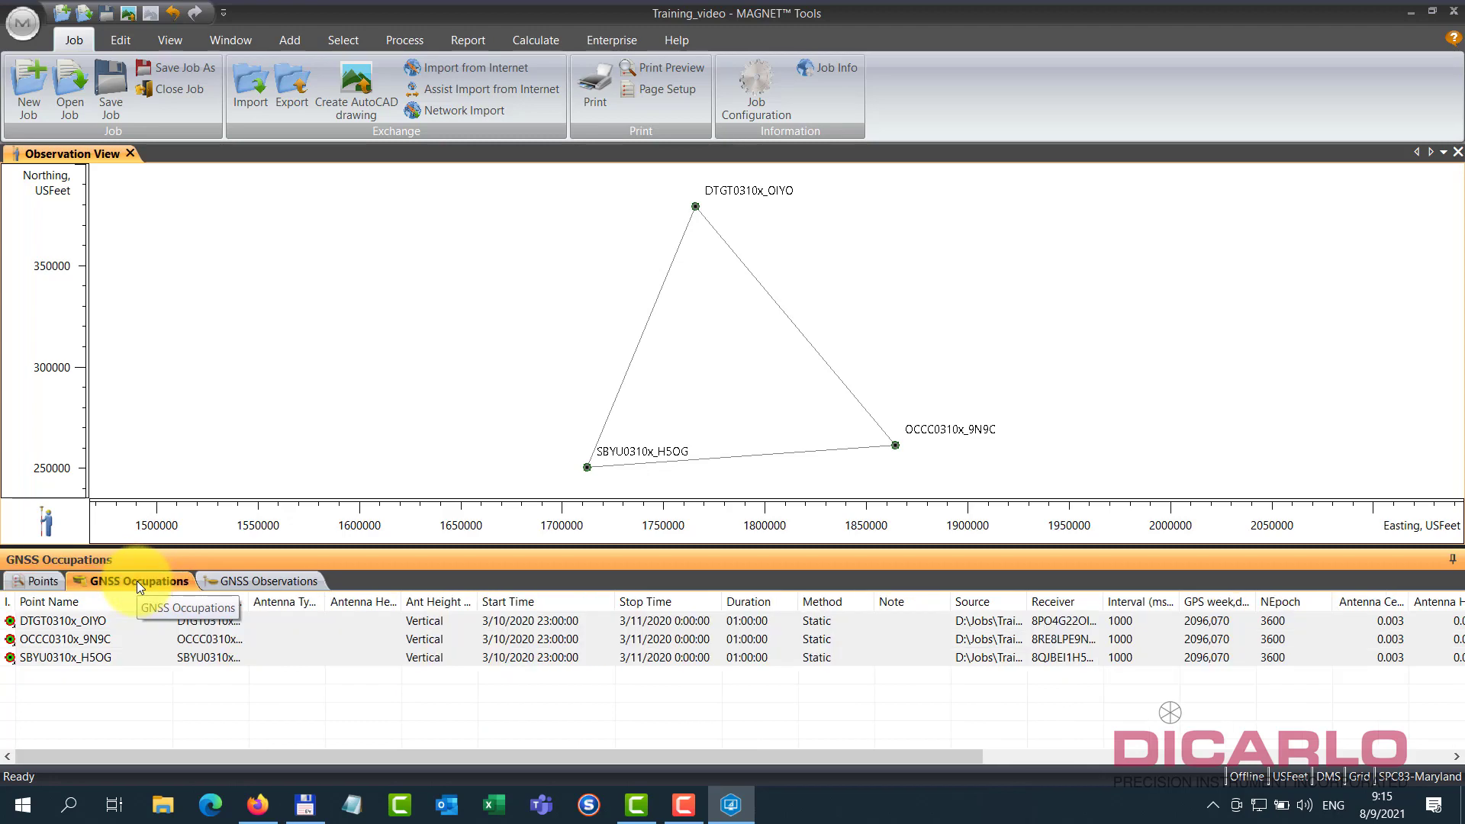
left_click(548, 654)
left_click(657, 656)
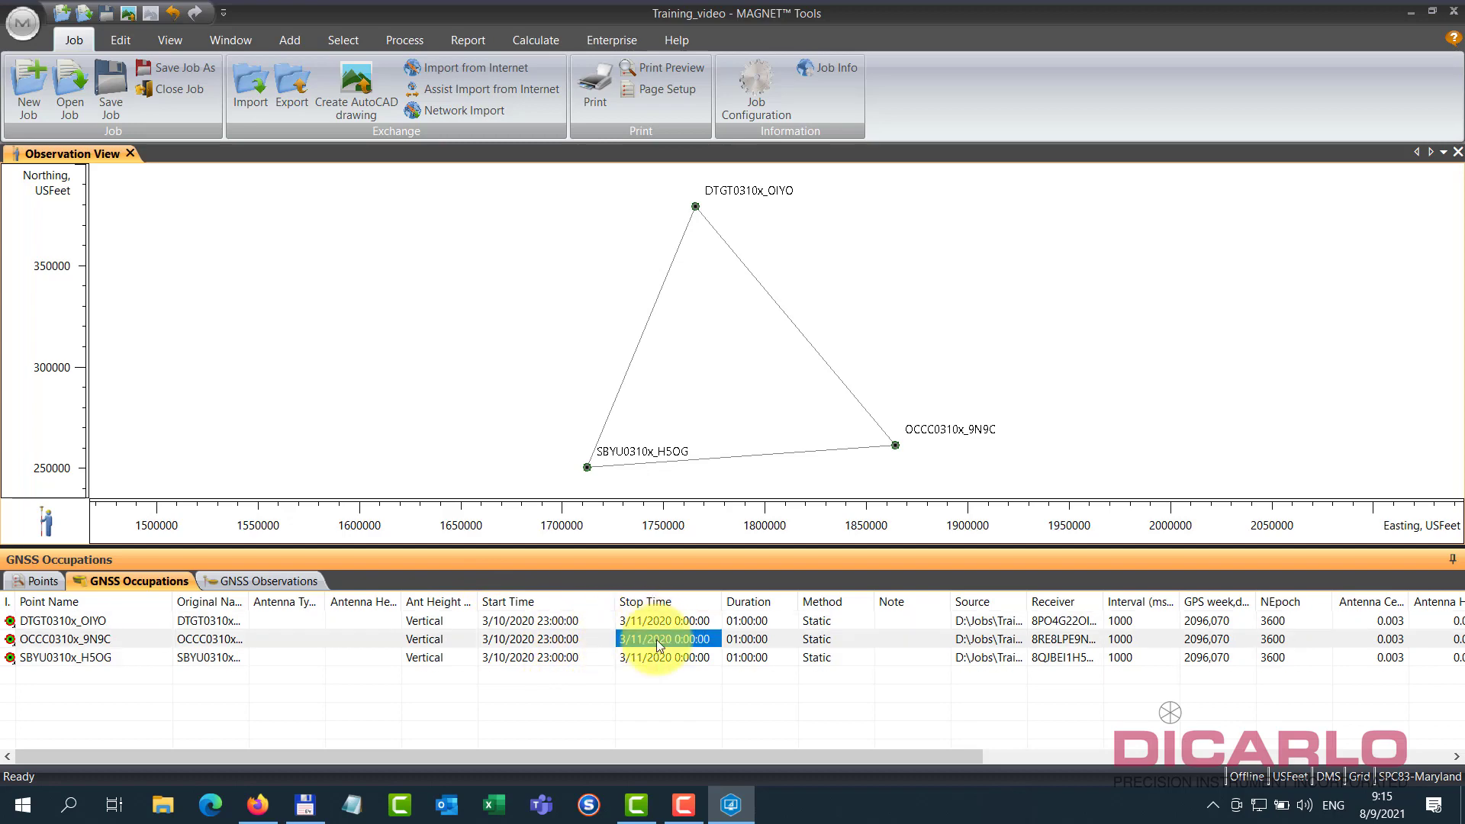
left_click(545, 619)
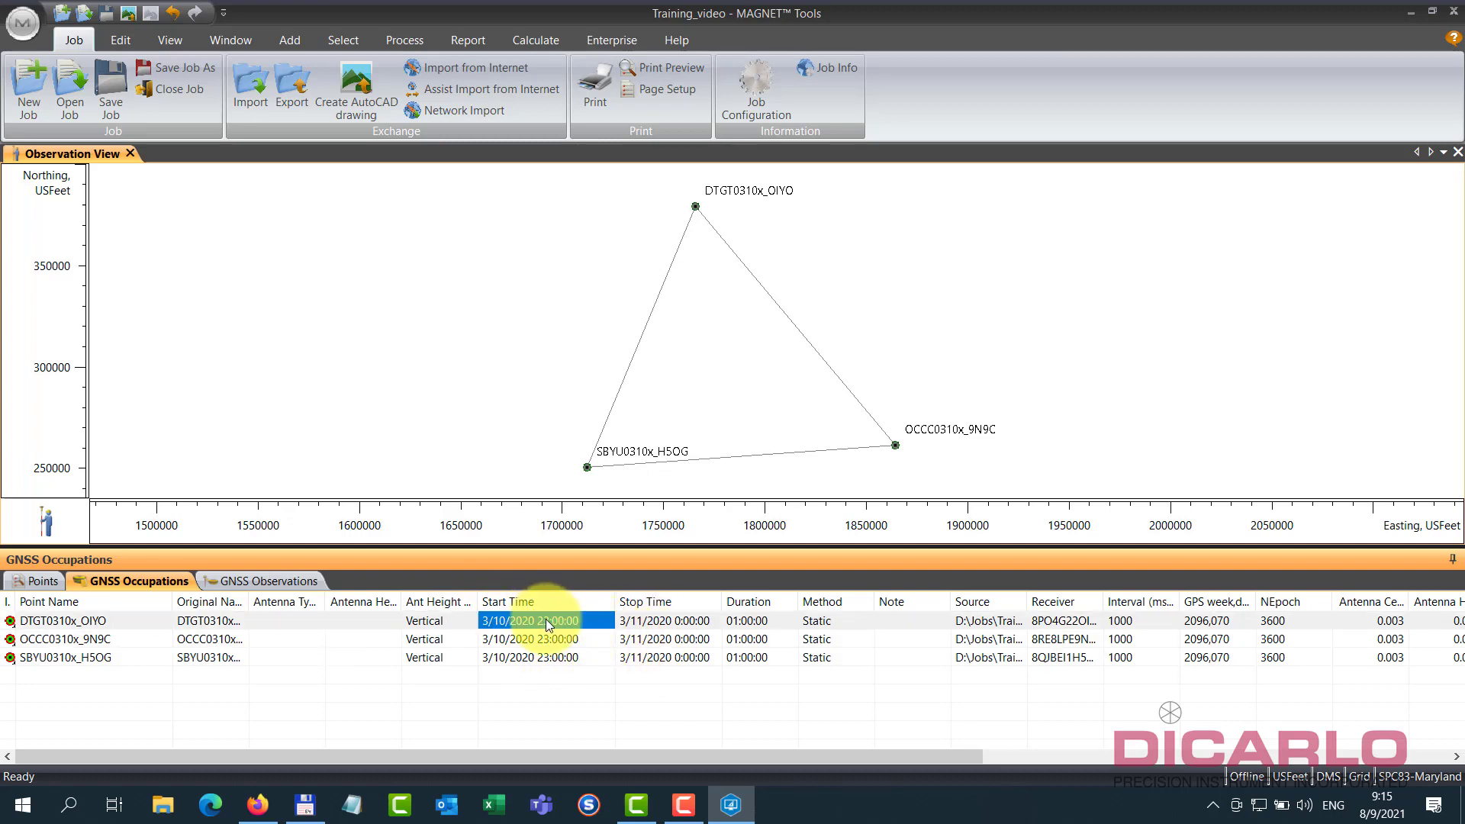
left_click(551, 638)
left_click(552, 655)
left_click(549, 621)
left_click(551, 638)
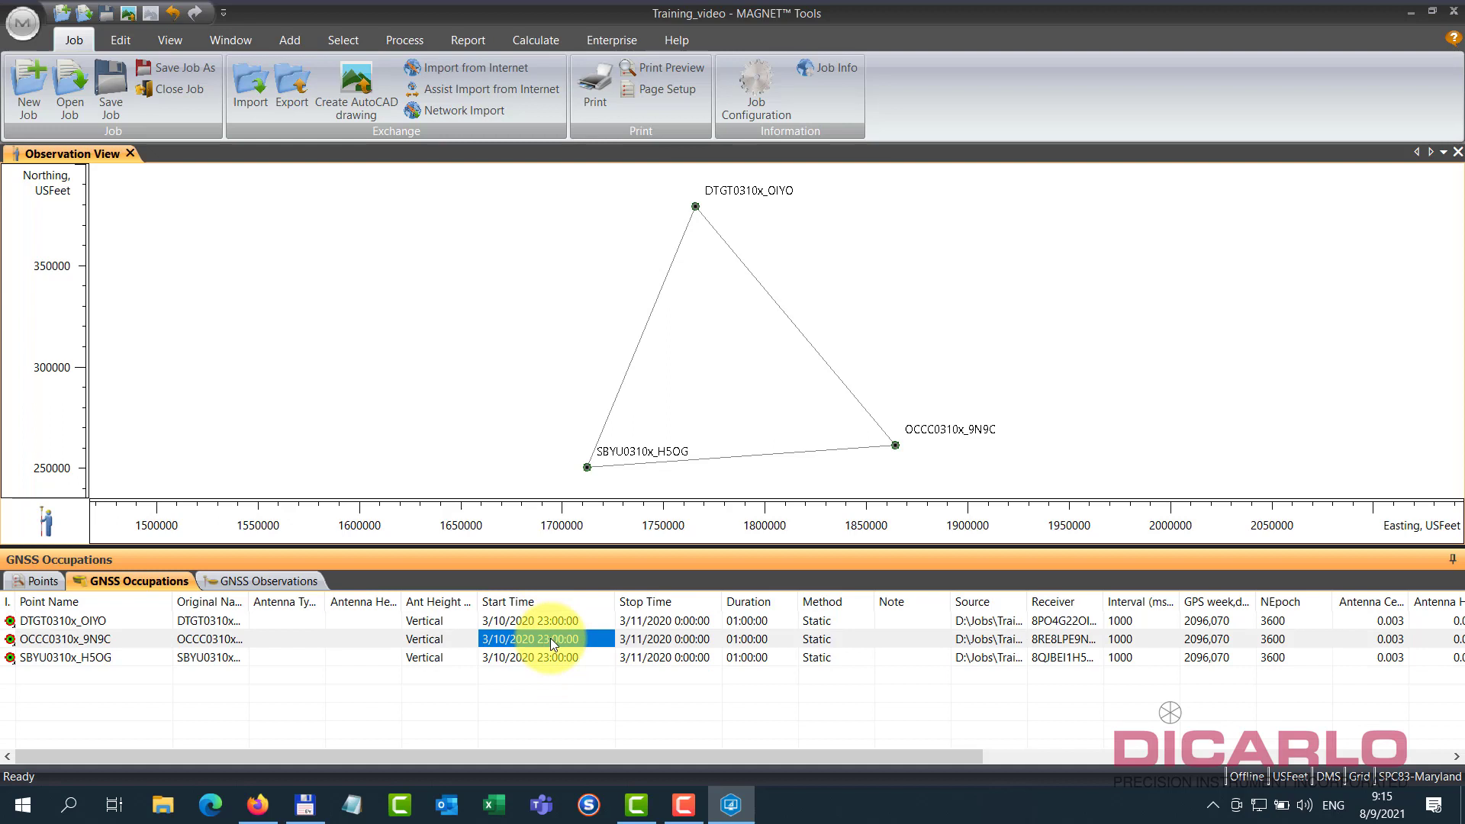
left_click(552, 656)
left_click(548, 619)
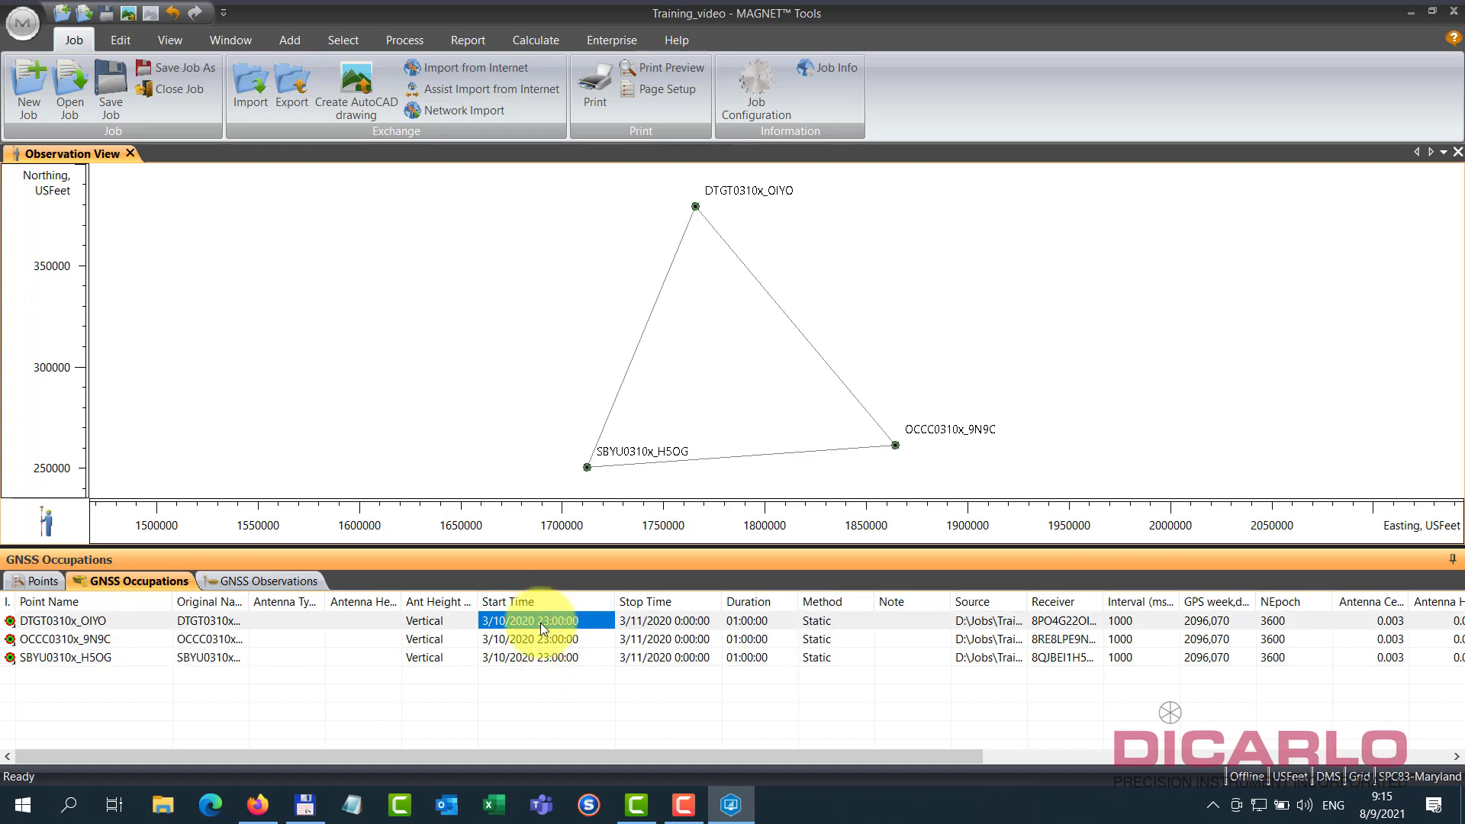
left_click(542, 637)
left_click(548, 654)
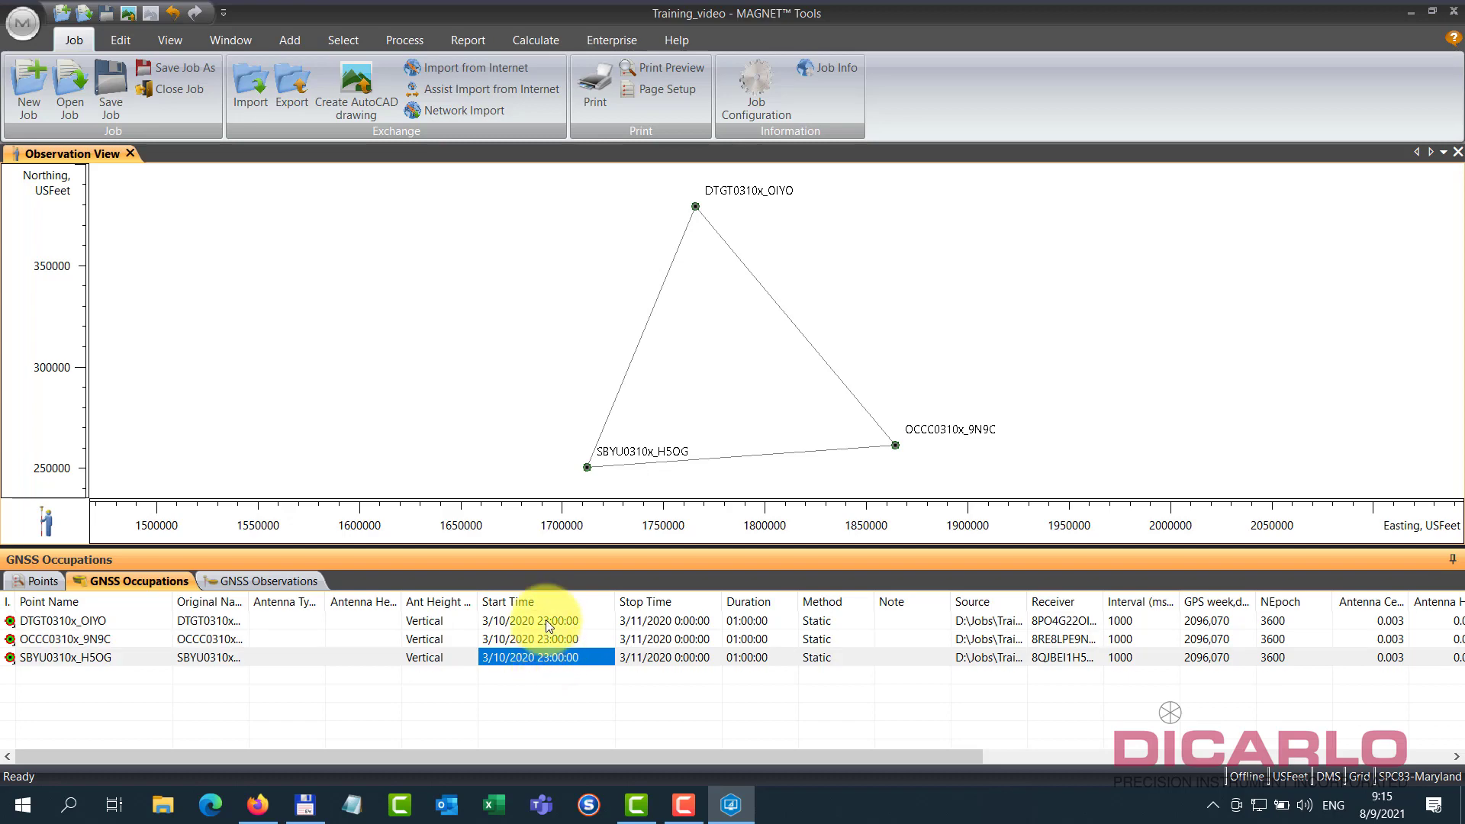
left_click(549, 620)
left_click(549, 639)
left_click(551, 655)
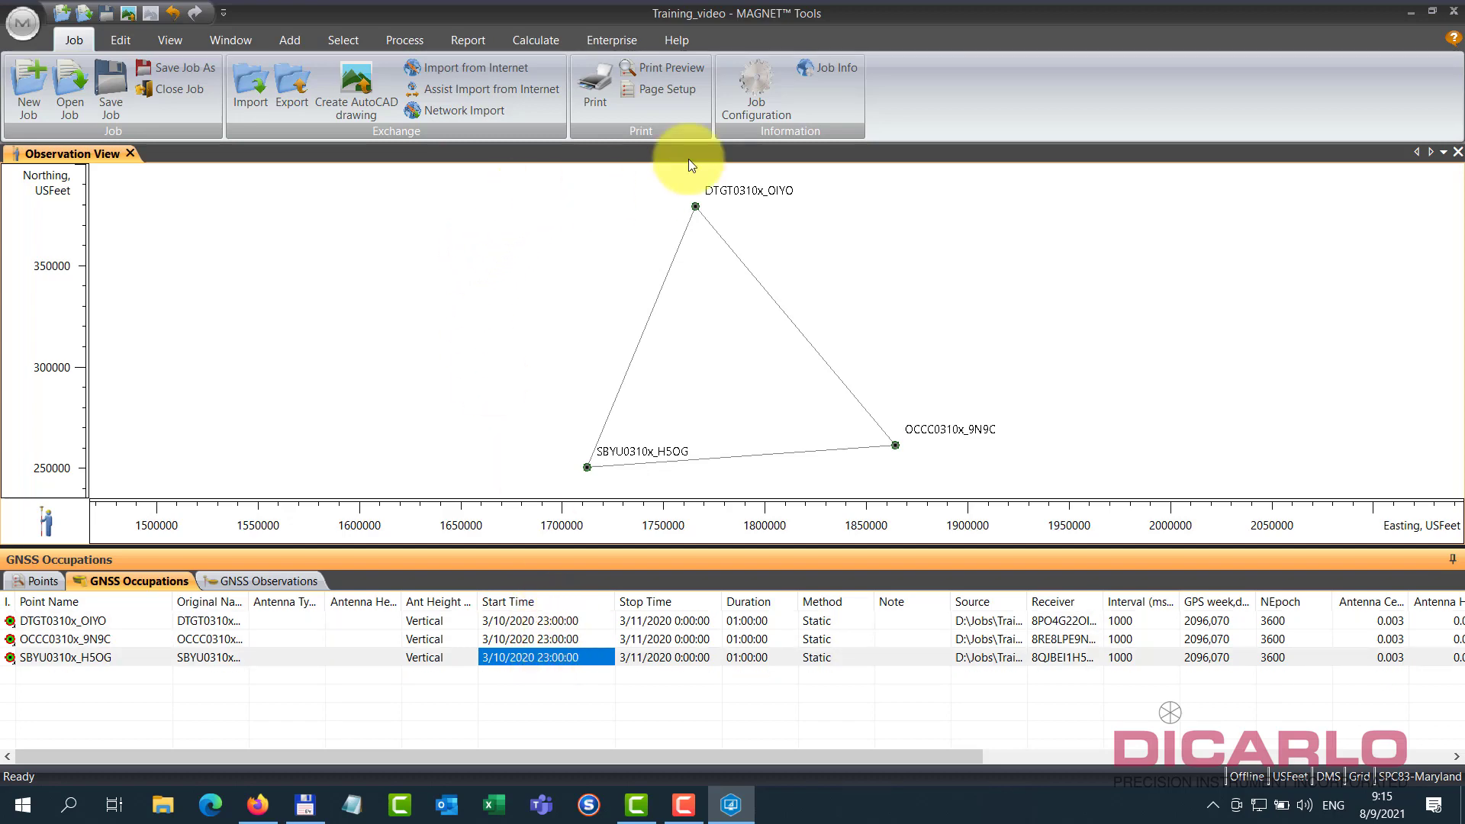
- Set the job's display time zone to (UTC-05:00) Eastern Time (US & Canada)
left_click(752, 88)
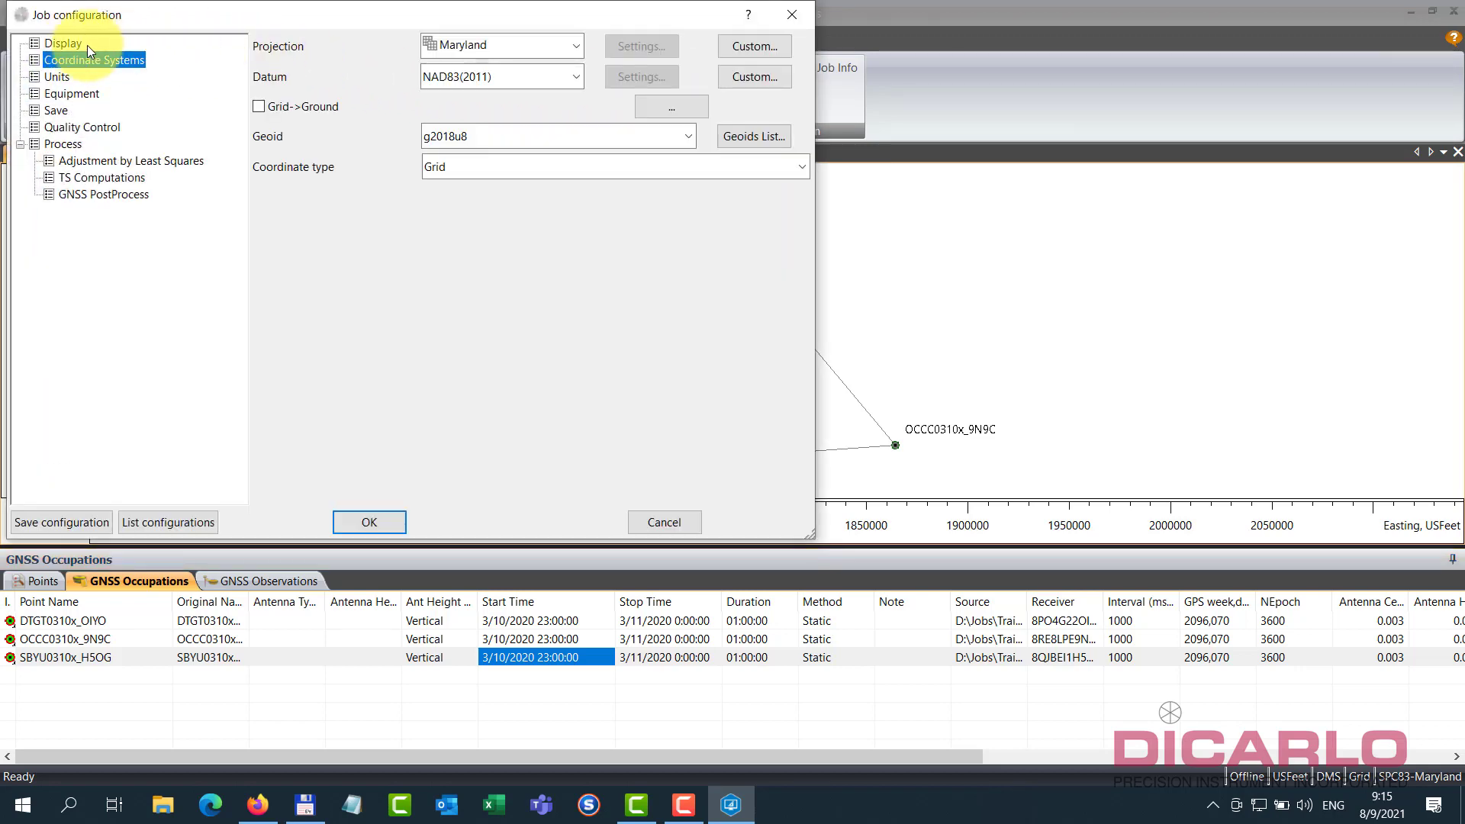
left_click(61, 44)
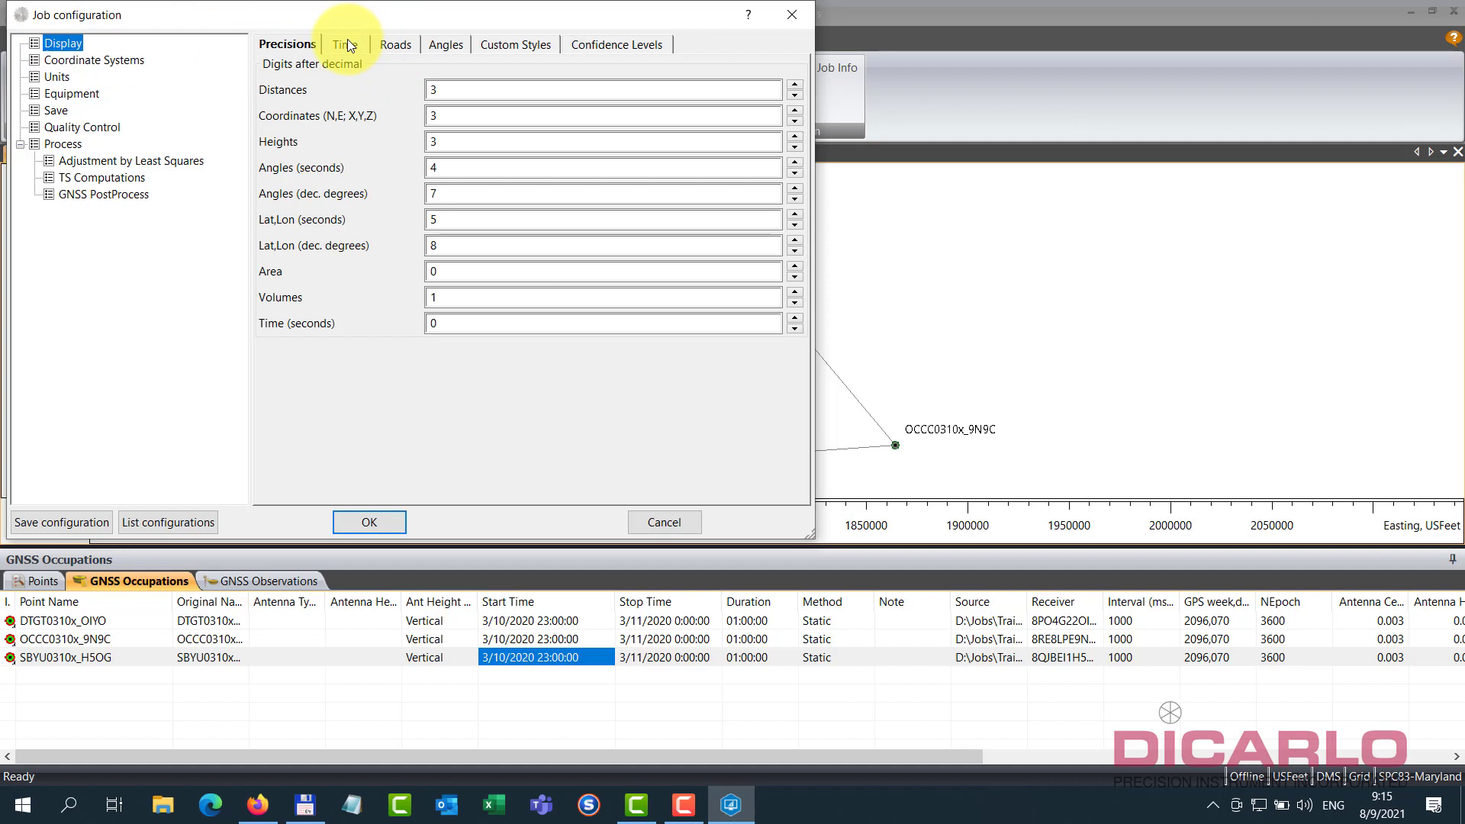
left_click(353, 44)
left_click(503, 70)
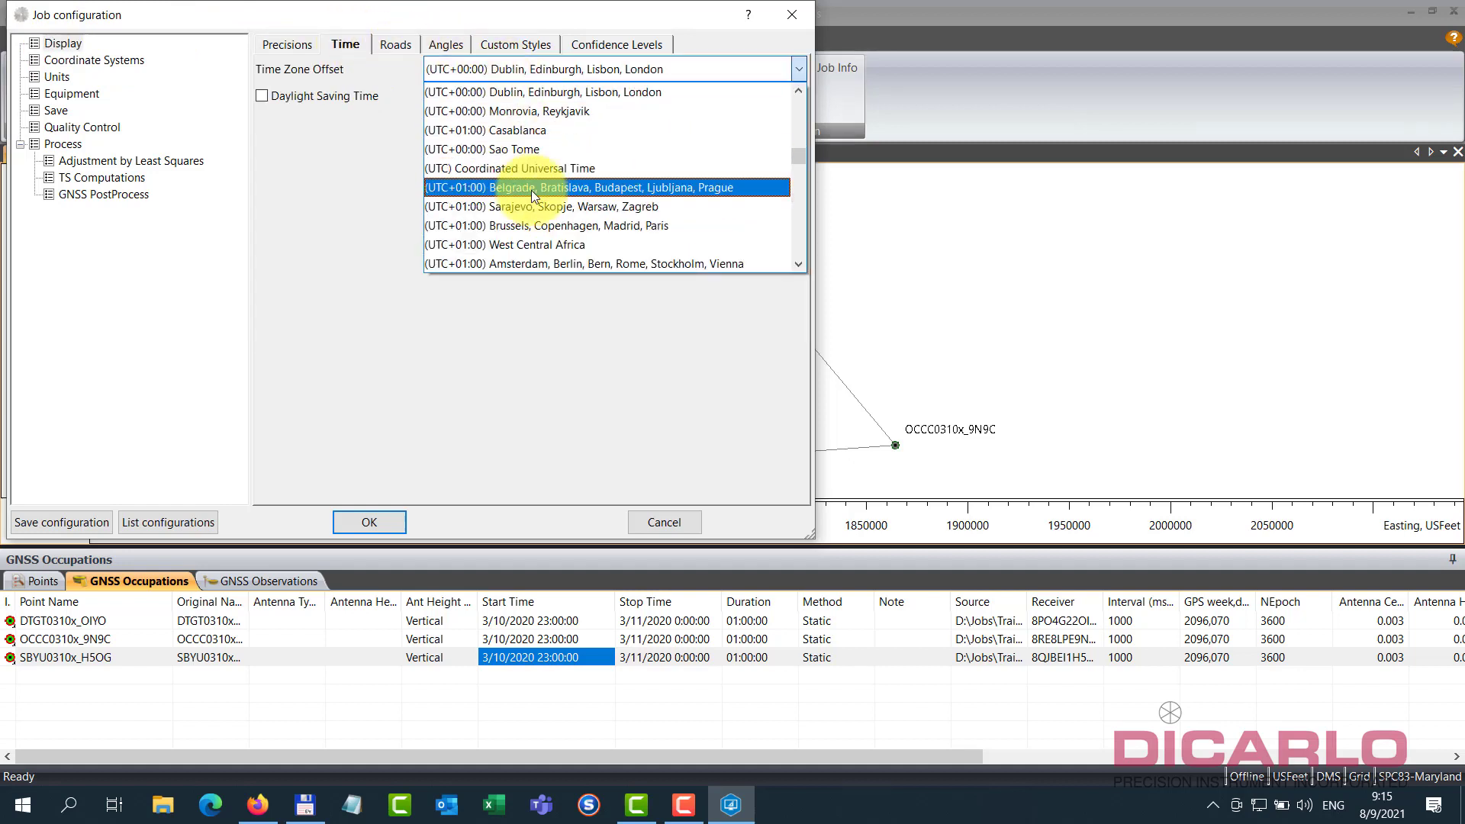
scroll(523, 185, "up", 1)
scroll(523, 185, "up", 10)
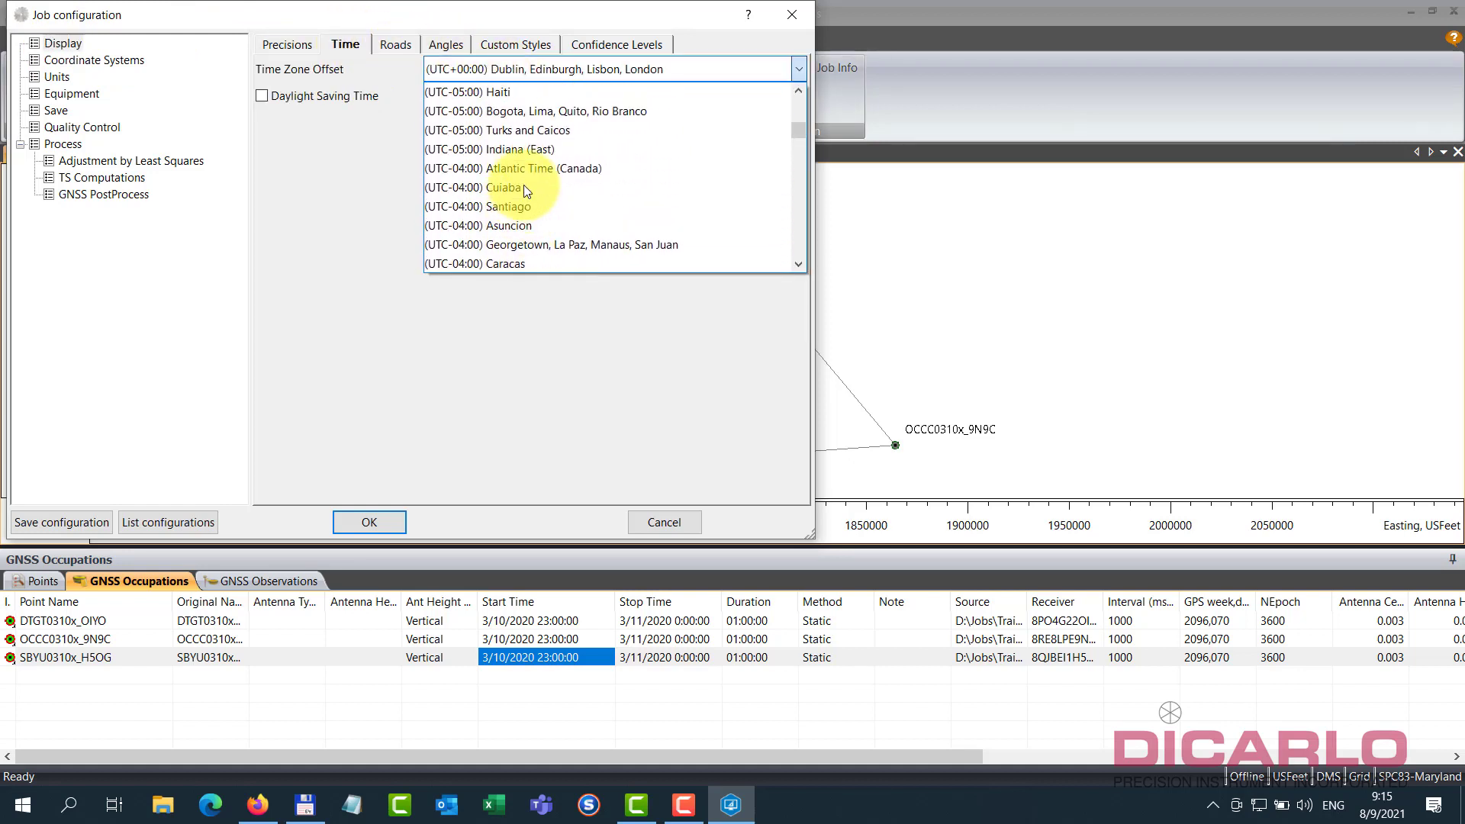
left_click(547, 108)
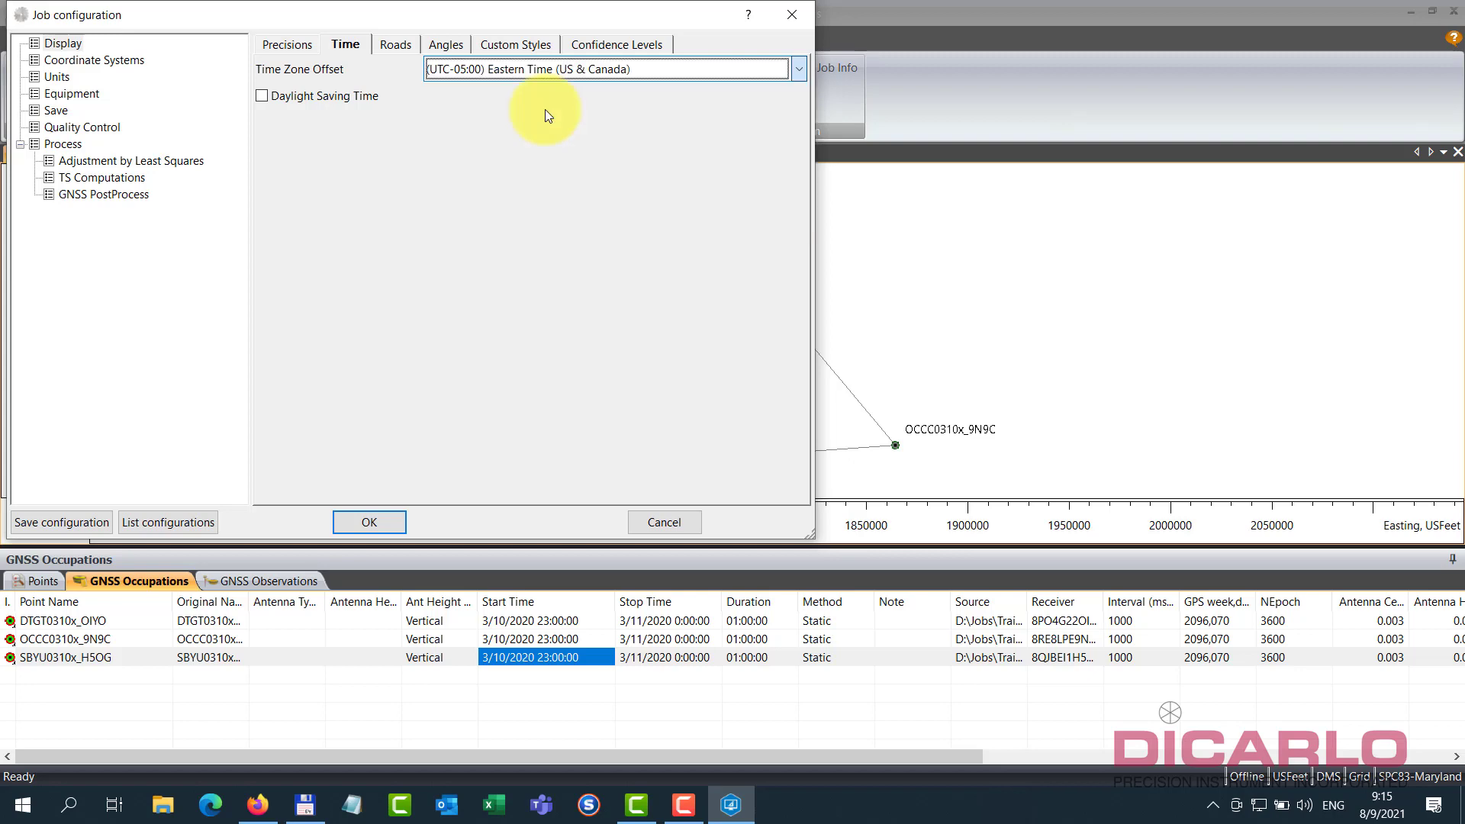
left_click(370, 523)
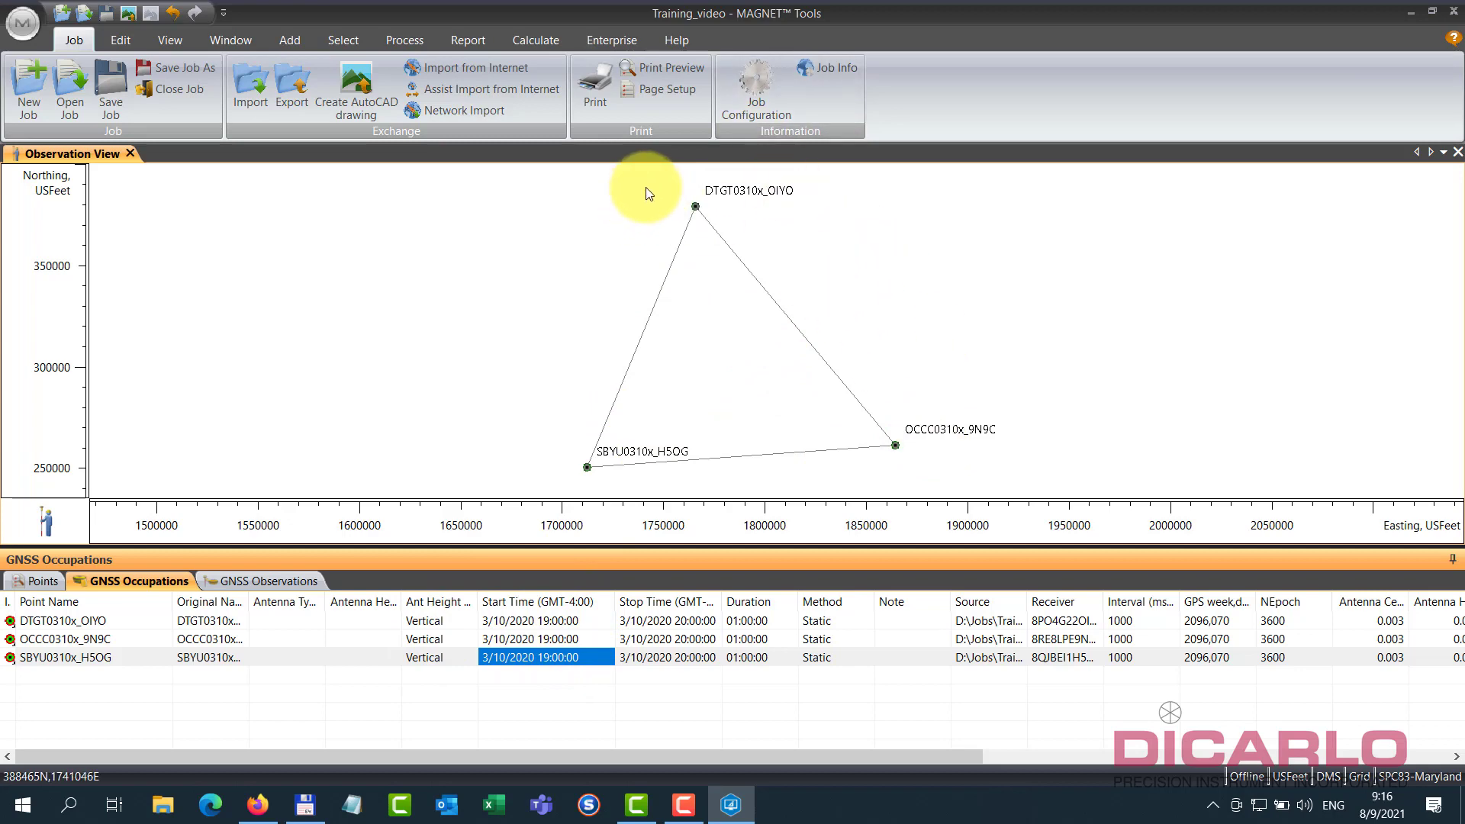
- Compare the Duration values of the three GNSS occupations, then widen the Antenna Type column
left_click(746, 623)
left_click(750, 638)
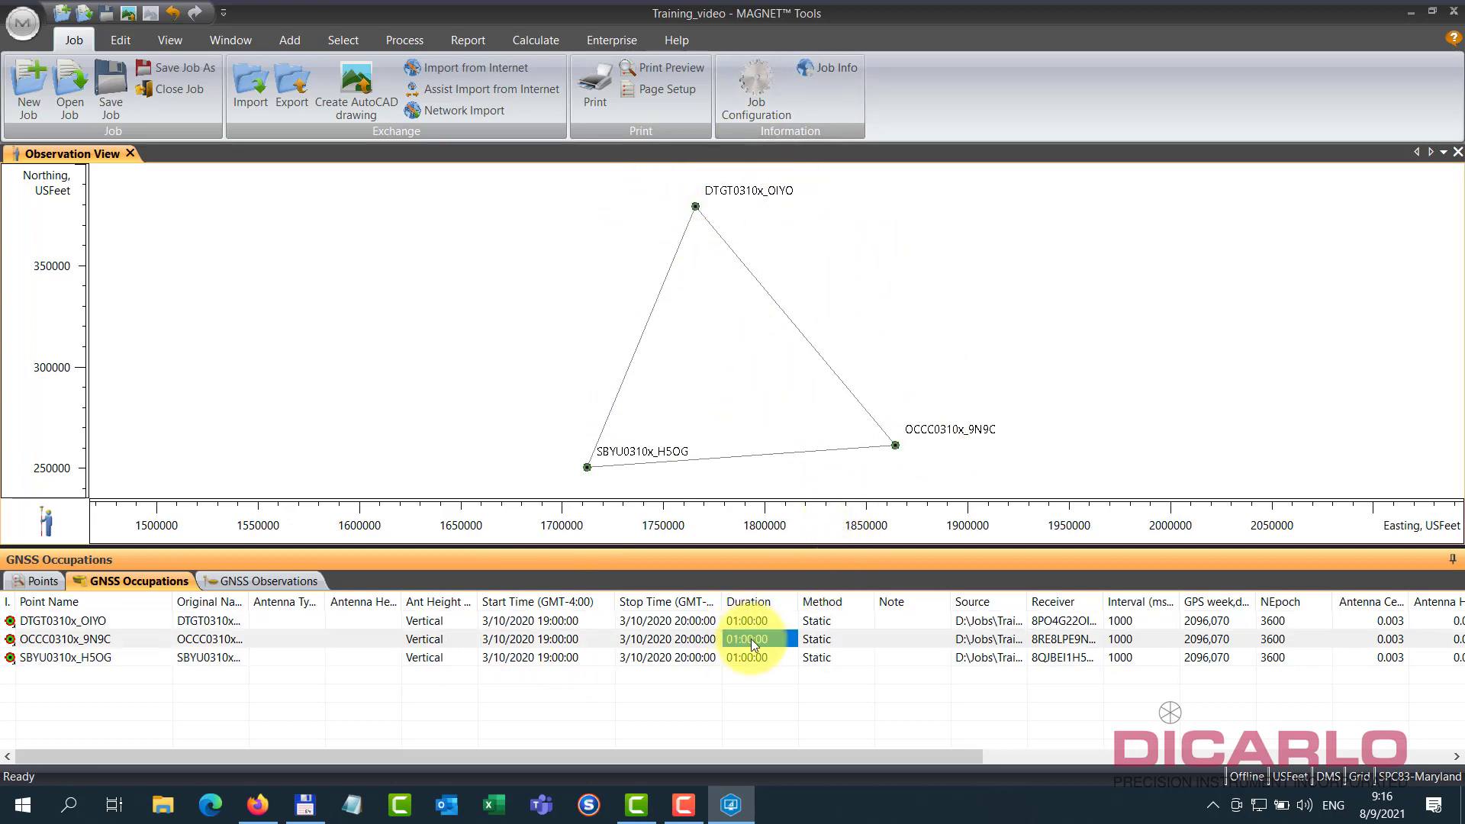
left_click(749, 657)
left_click(749, 620)
left_click(750, 639)
left_click(749, 656)
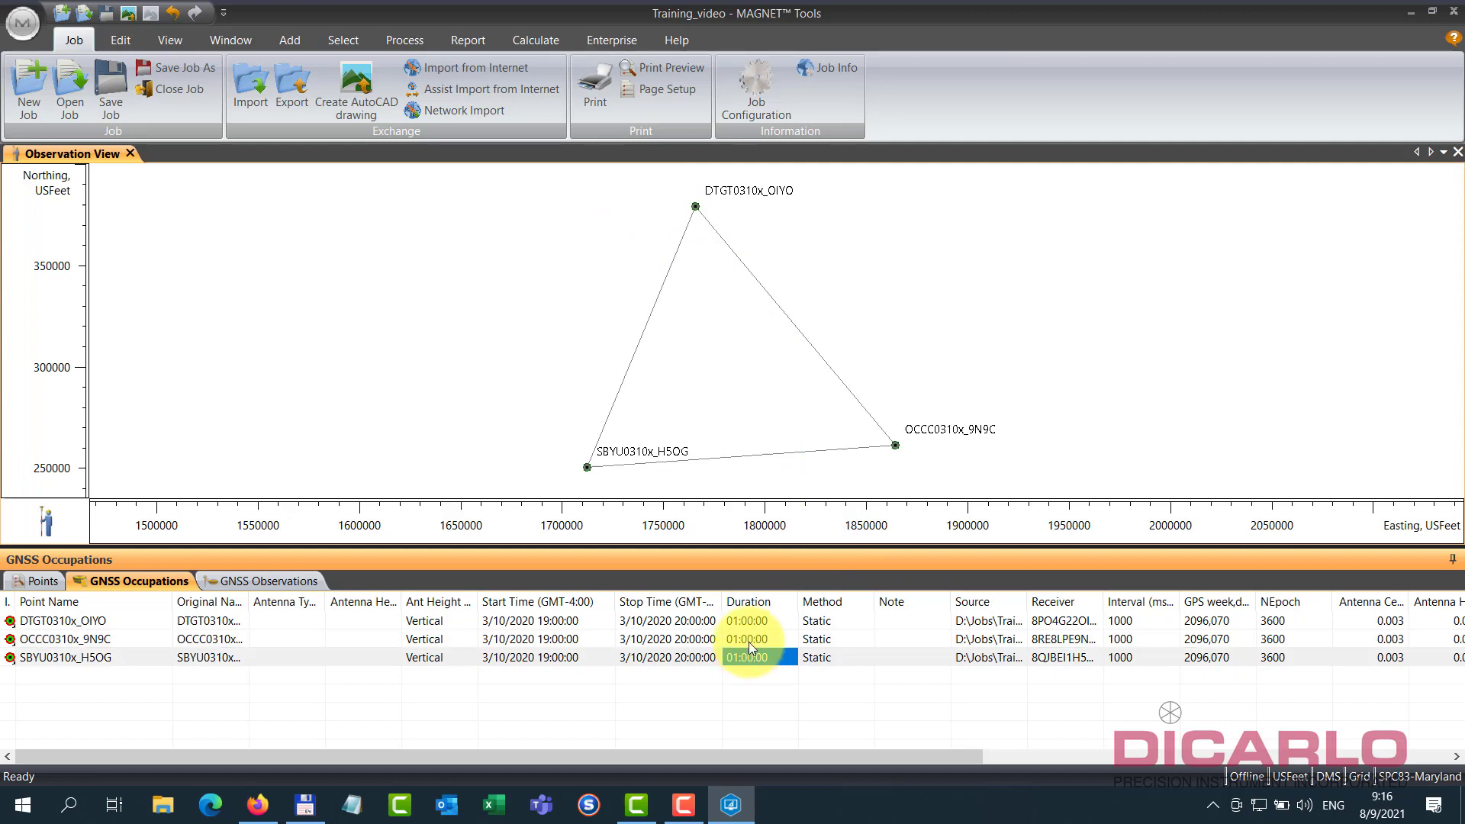
left_click(749, 639)
left_click(749, 621)
left_click(749, 639)
left_click(748, 658)
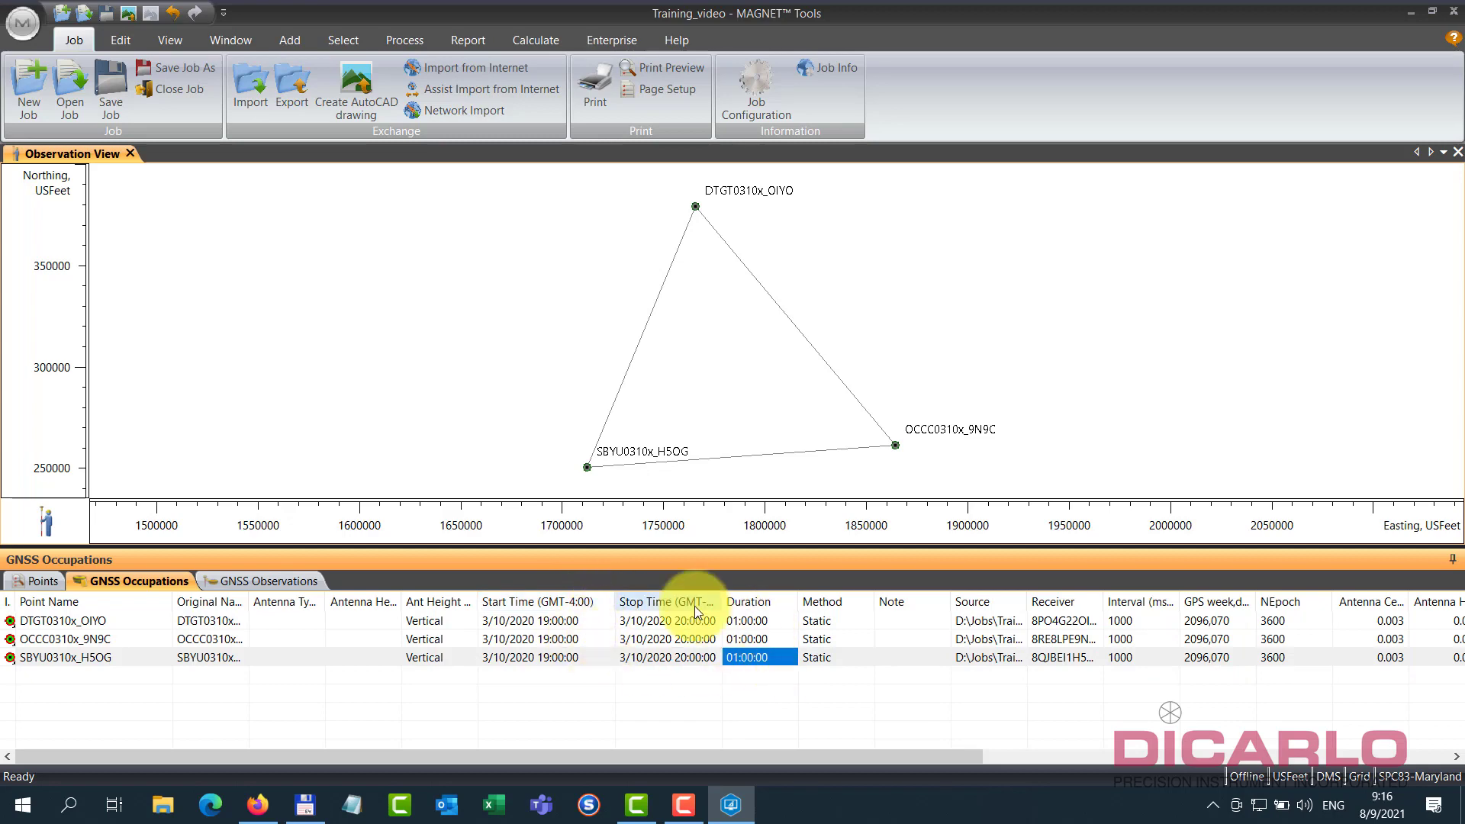
left_click_drag(327, 602, 516, 601)
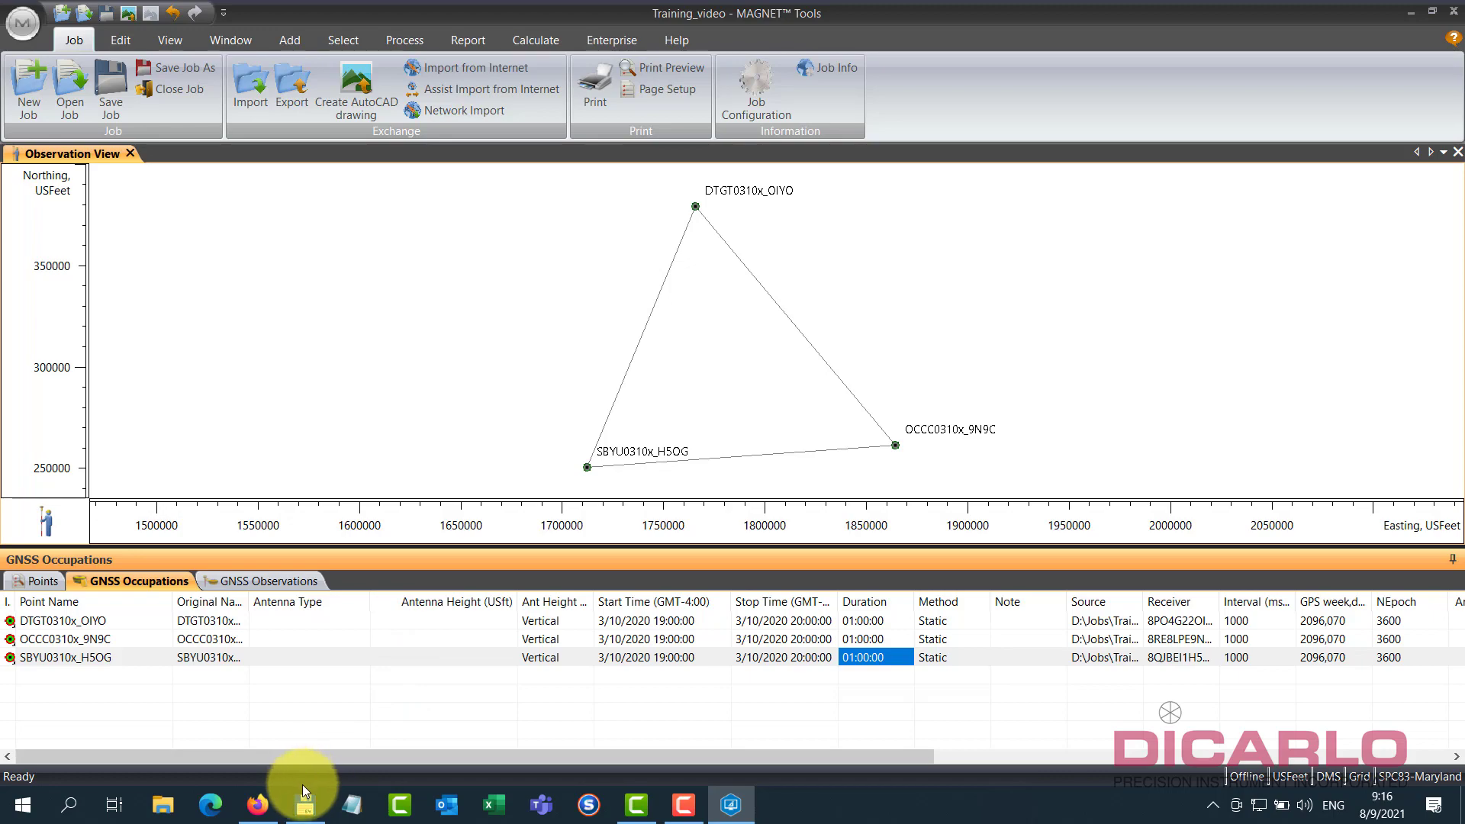
- Open Training data coordinates.txt from the Training Video Data folder, then return to the DTGT0310x_OIYO occupation
left_click(304, 805)
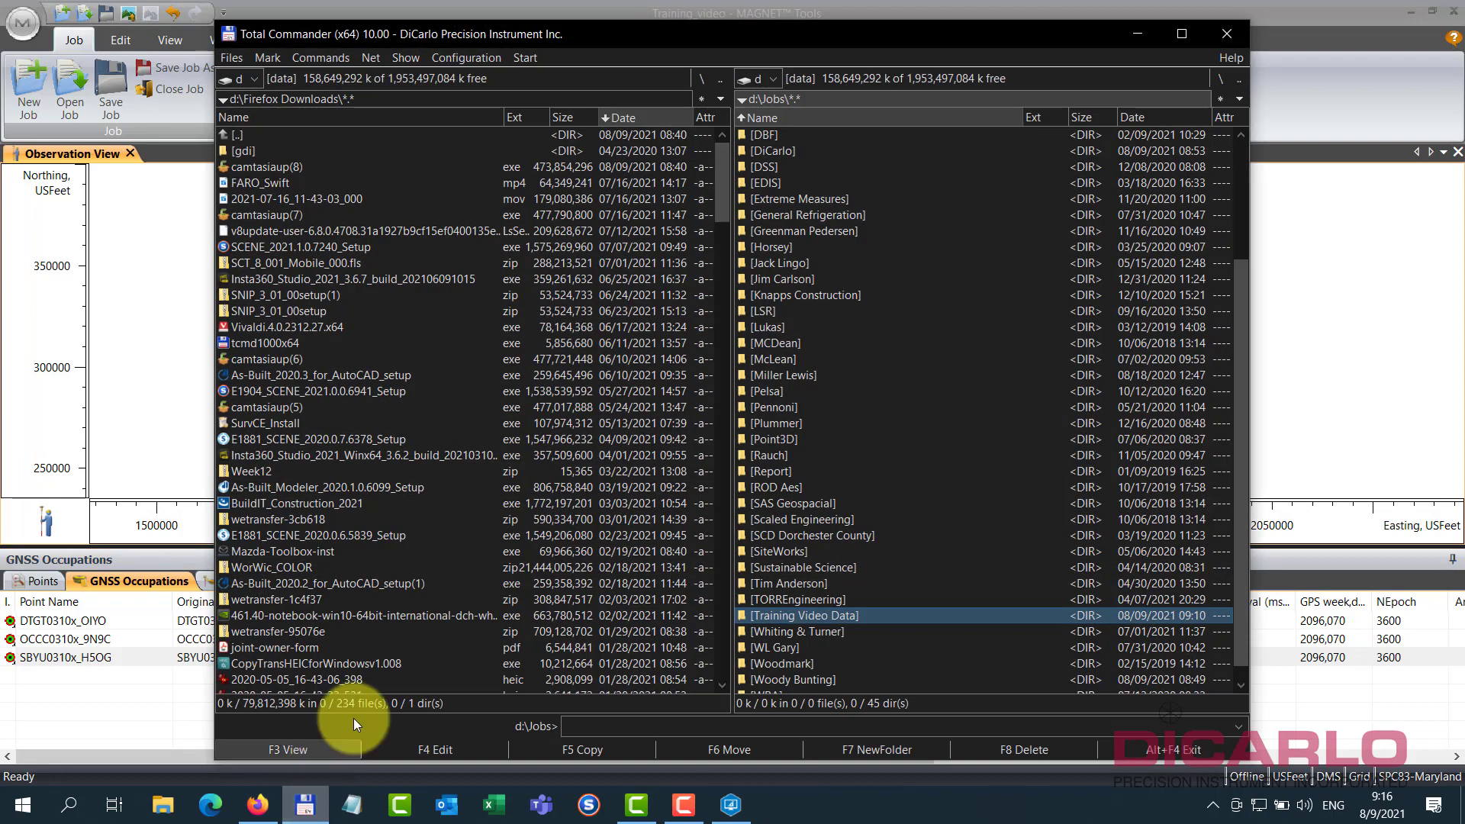
double_click(806, 617)
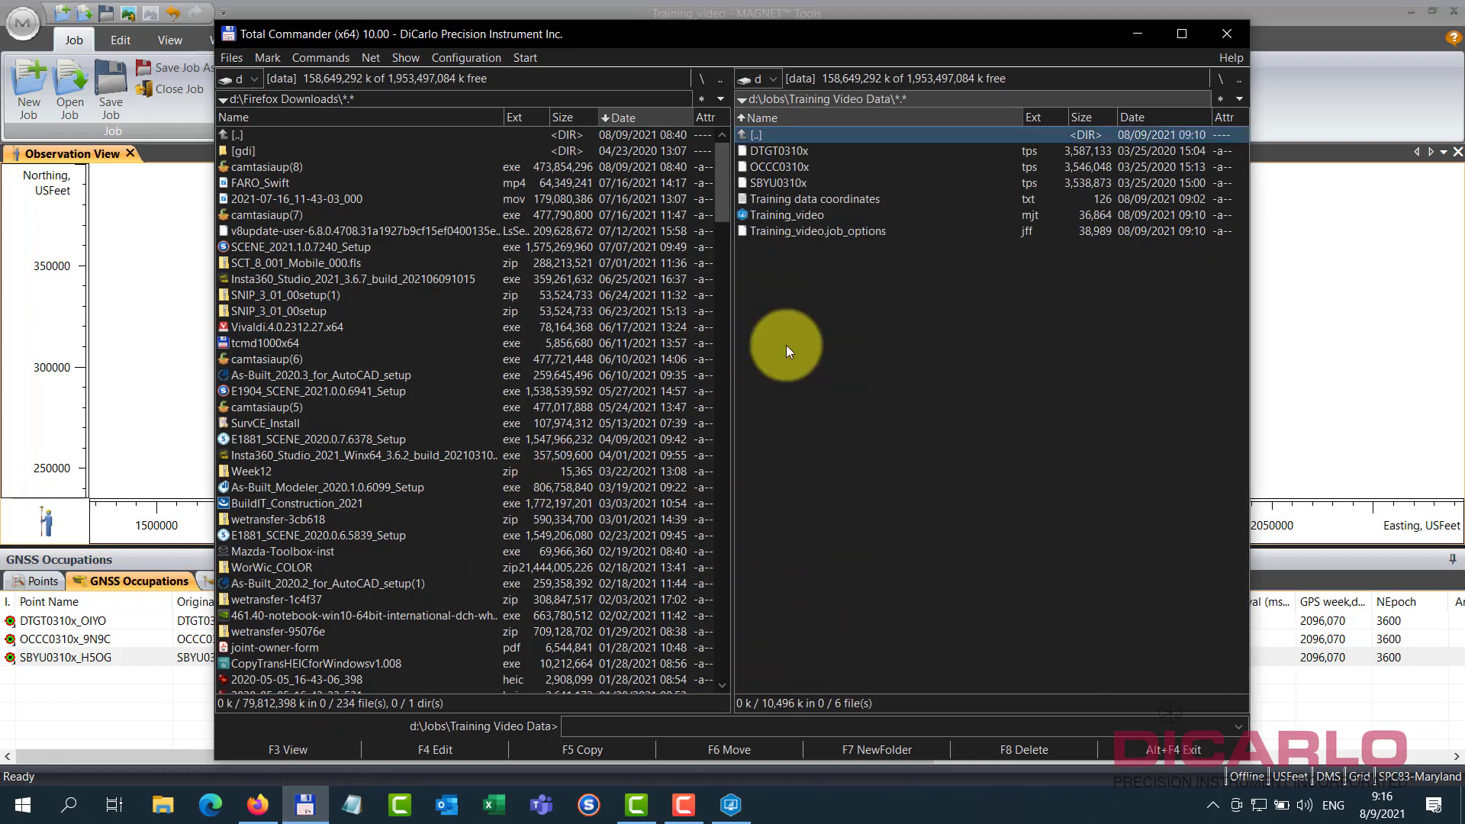
double_click(821, 198)
left_click(1137, 34)
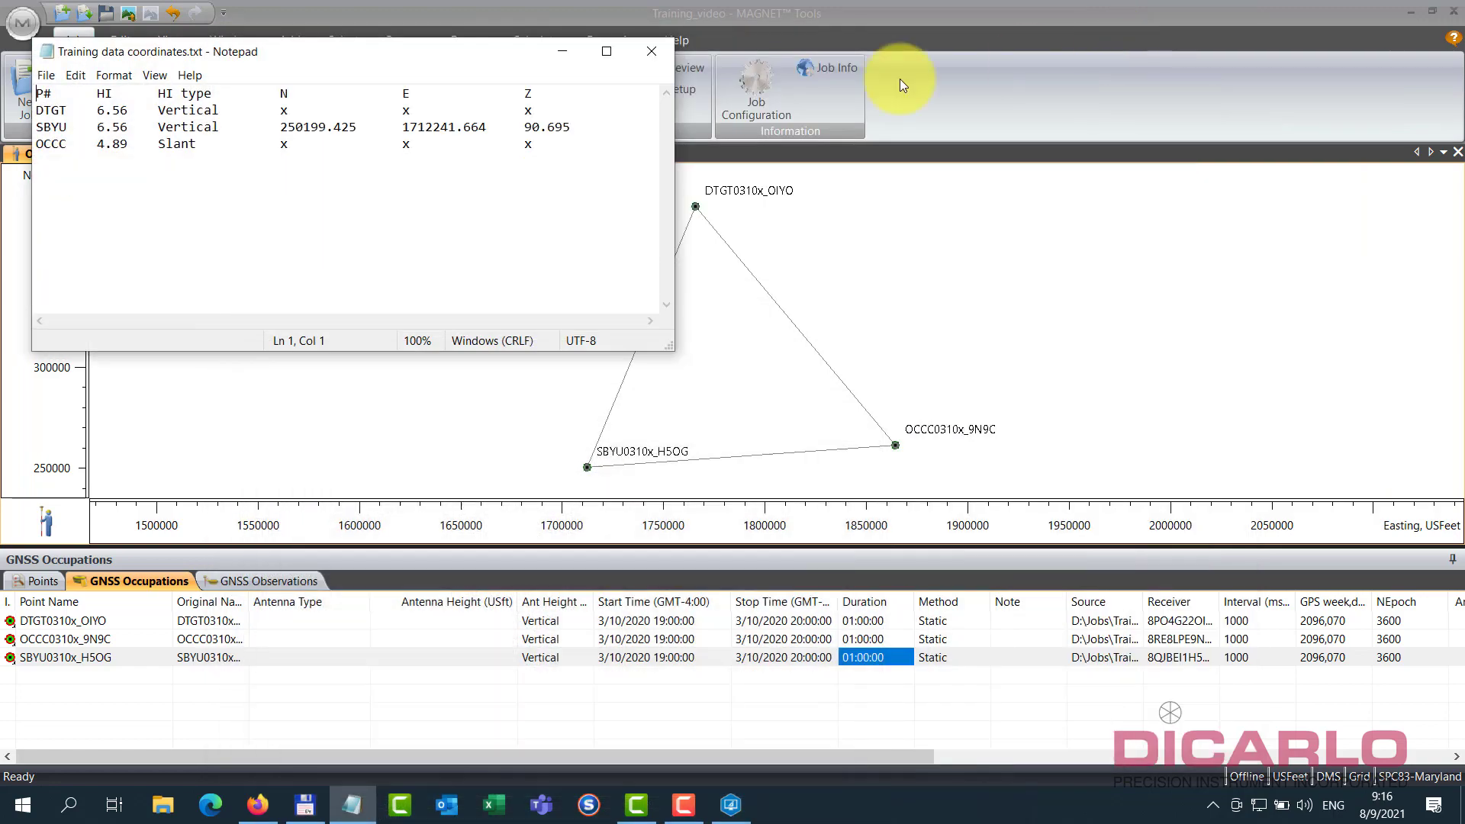
left_click_drag(337, 58, 514, 207)
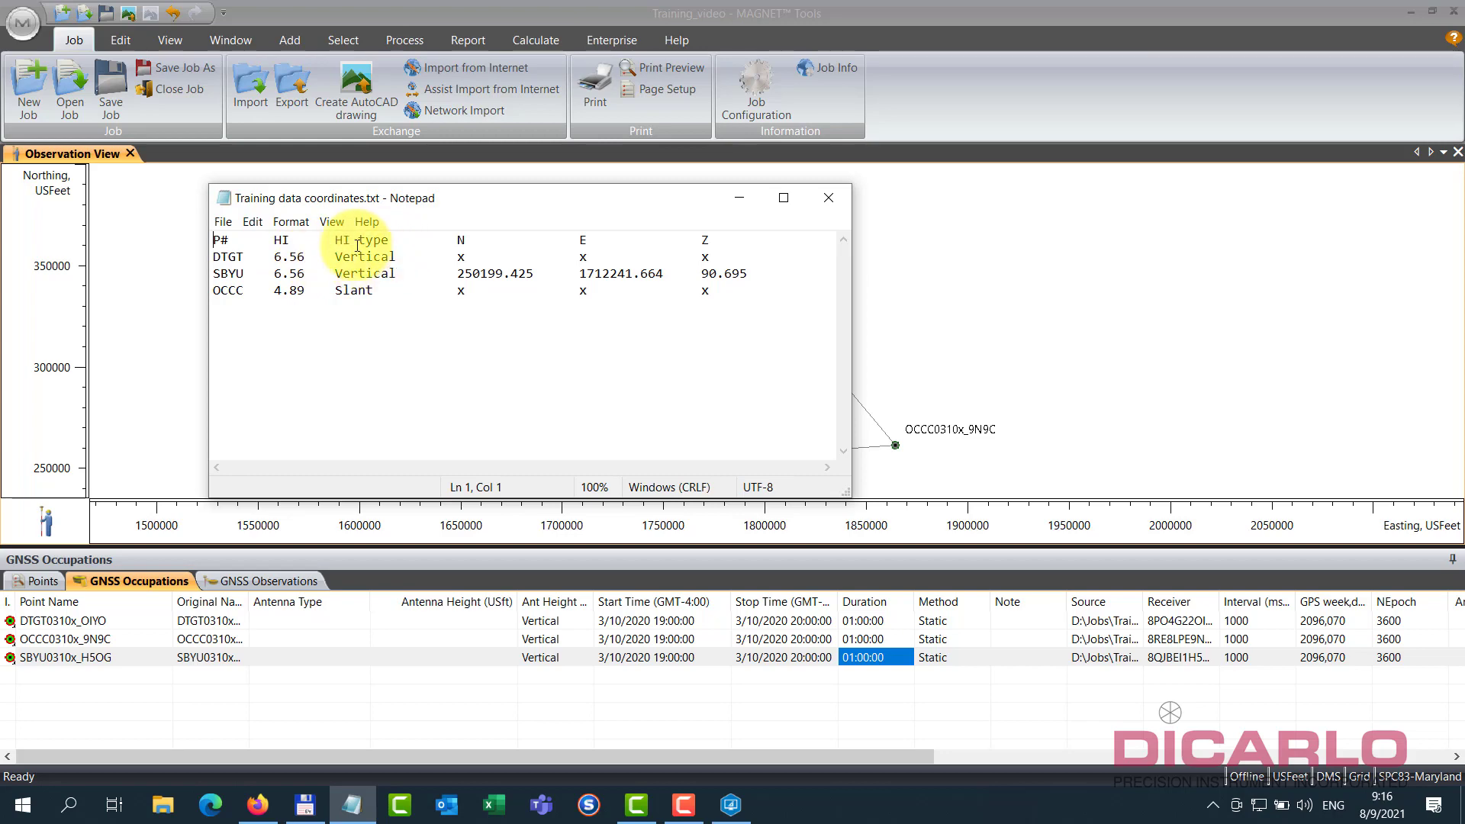
left_click(61, 622)
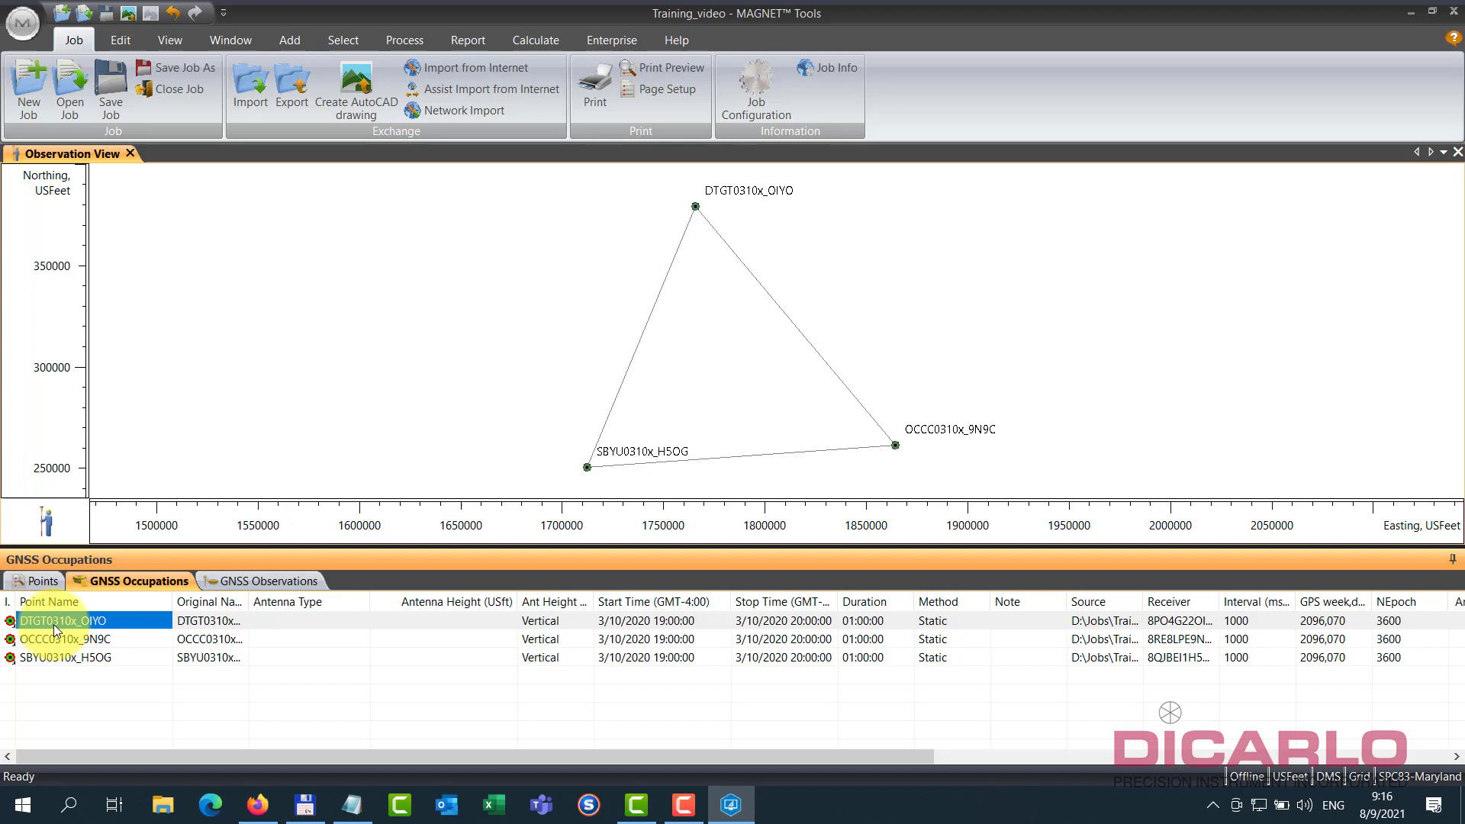
- Shorten point name DTGT0310x_OIYO to DTGT and bring the coordinate notes back up
left_click(53, 624)
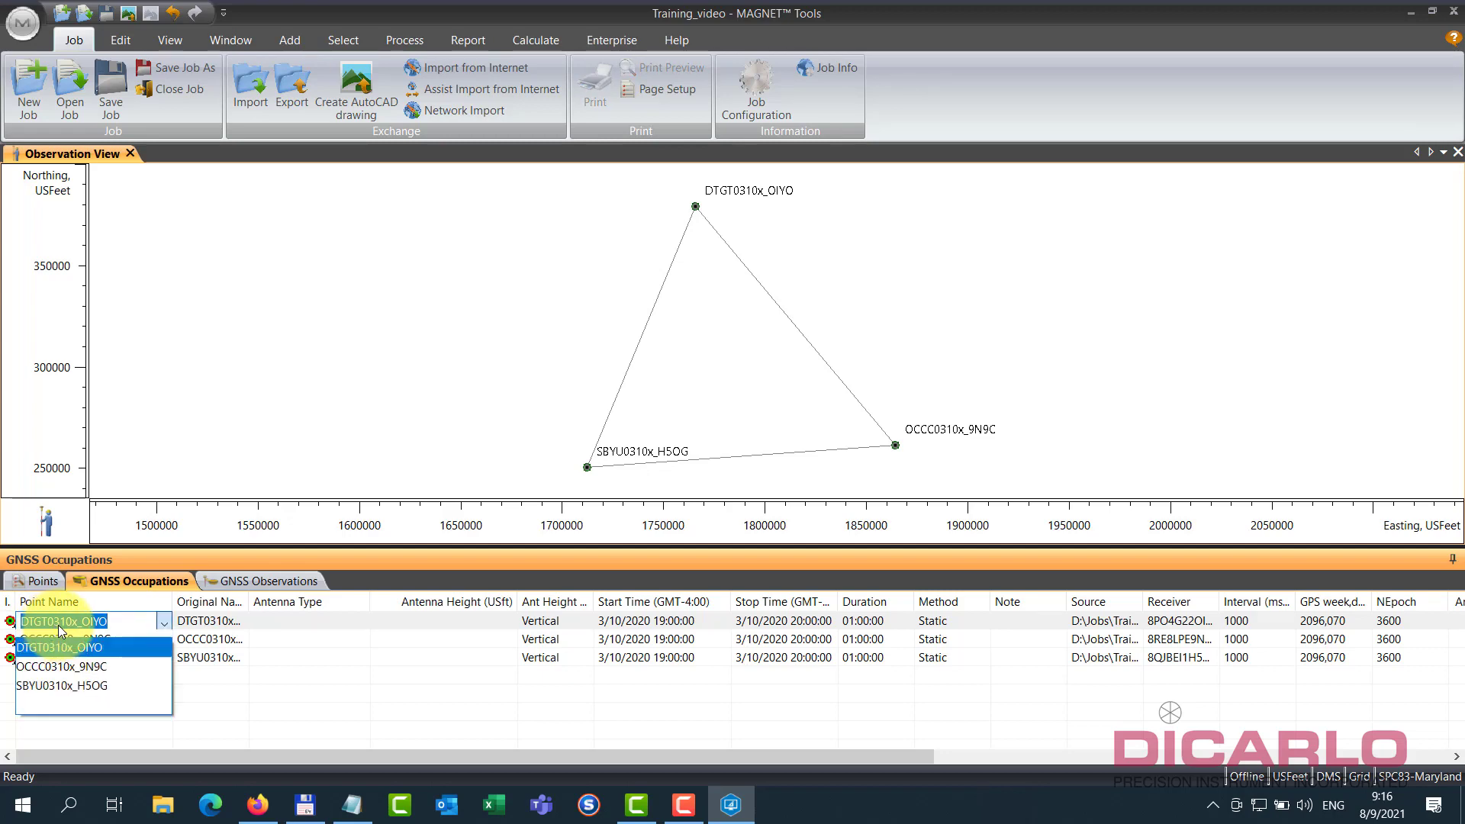
type("DTGT")
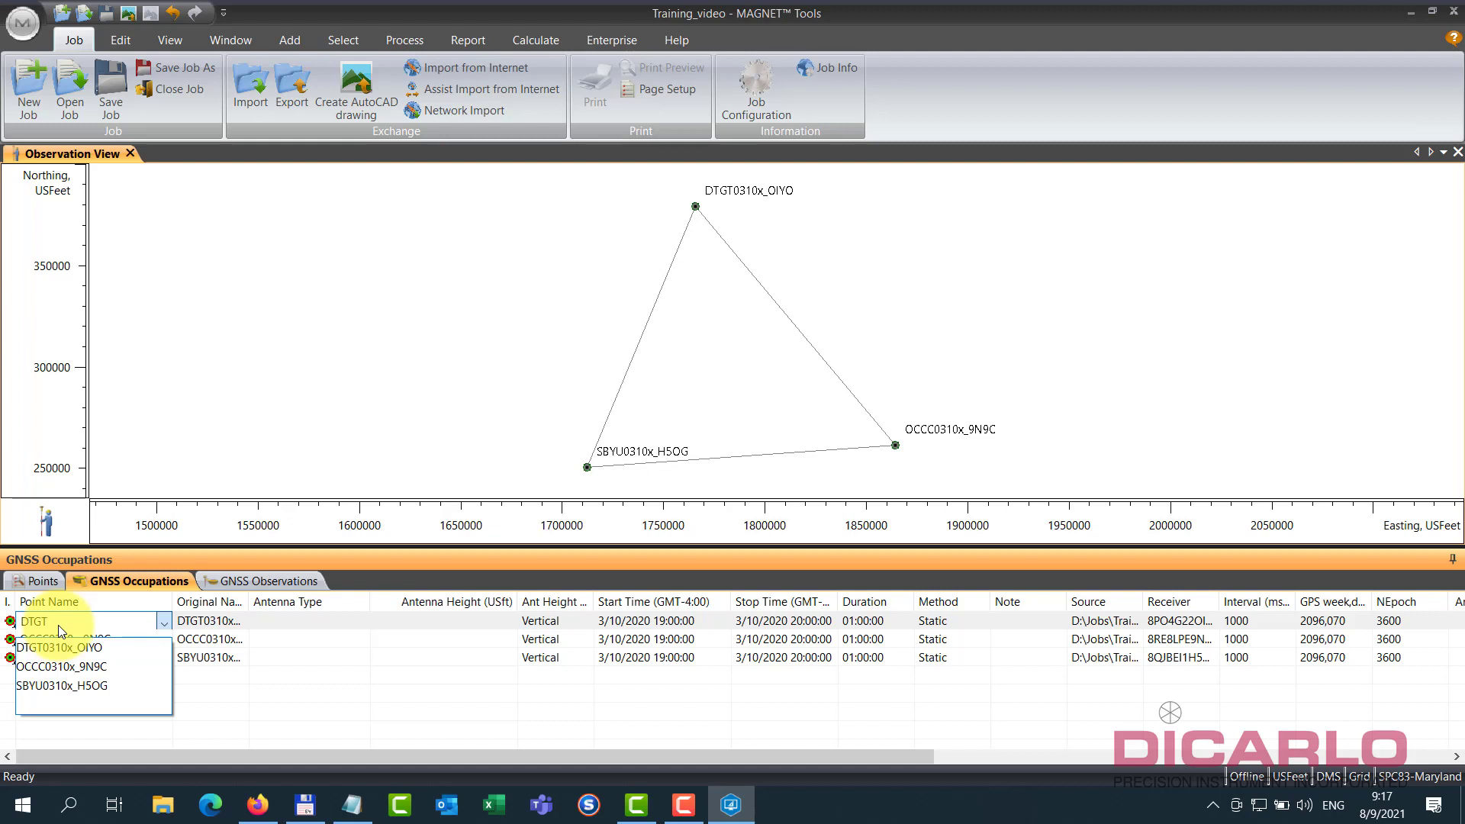
key("Return")
left_click(61, 640)
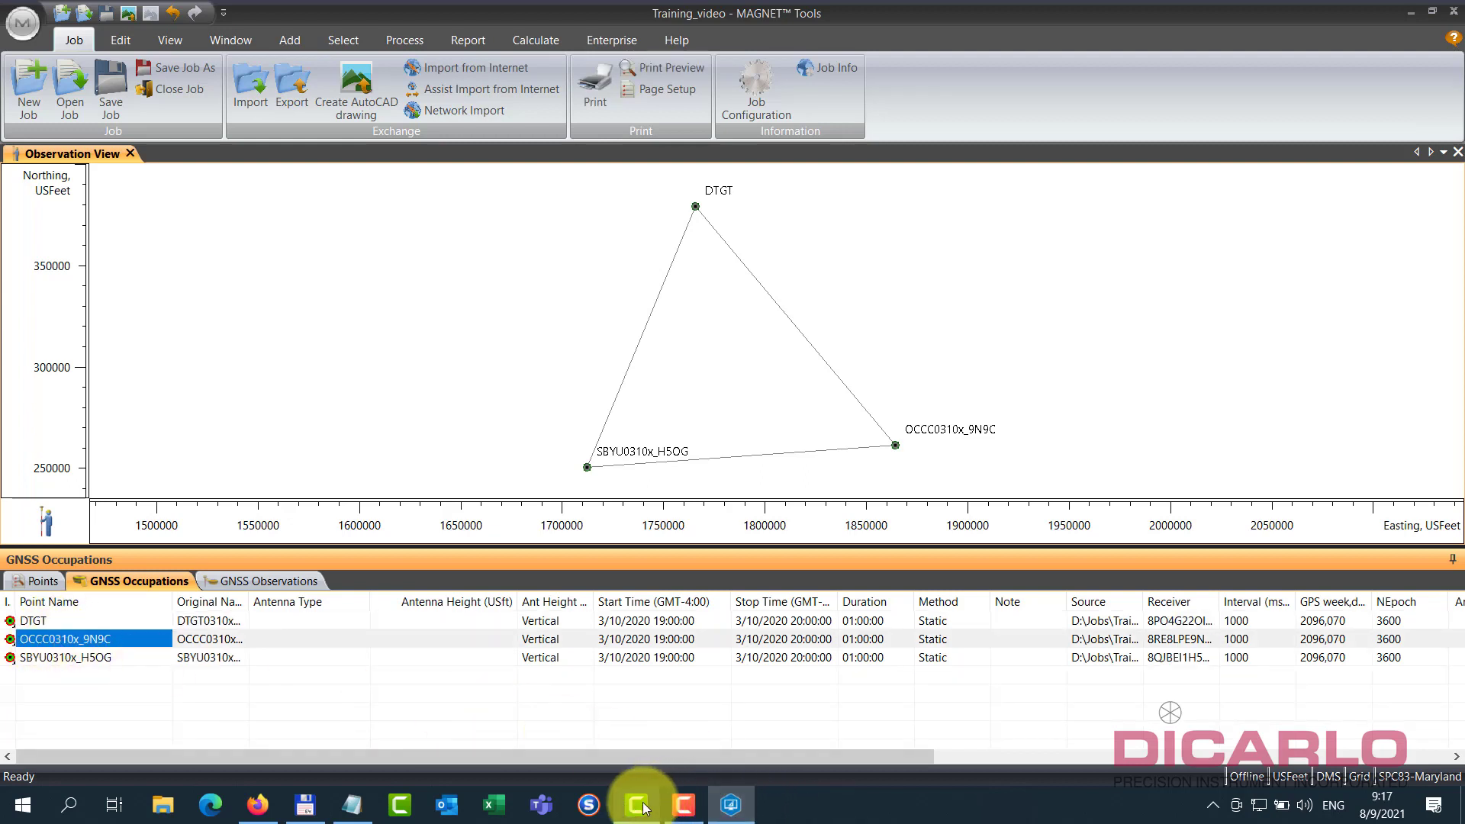
left_click(350, 807)
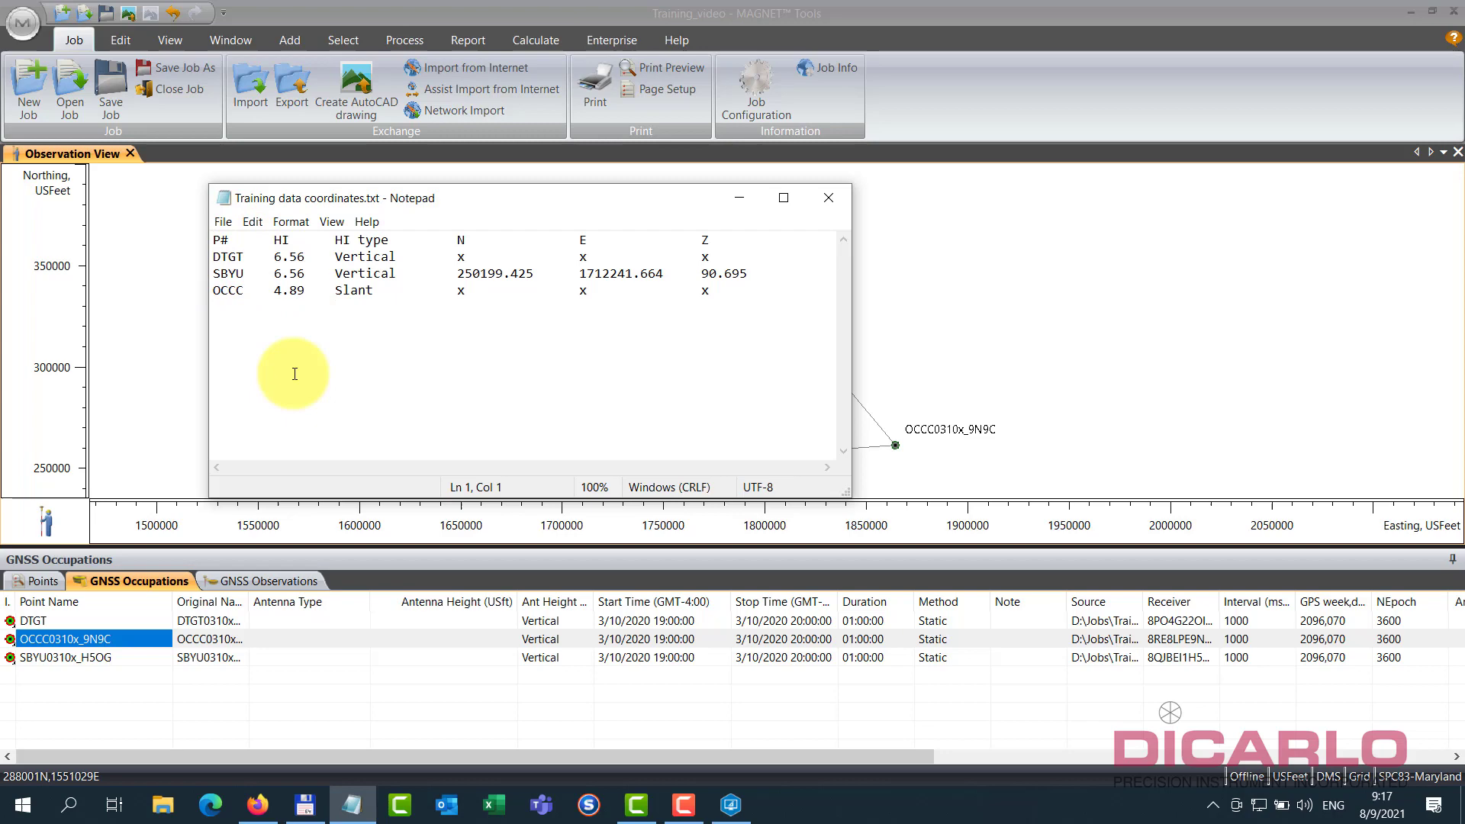
- Set DTGT's antenna type to Topcon G5-A1
left_click(308, 621)
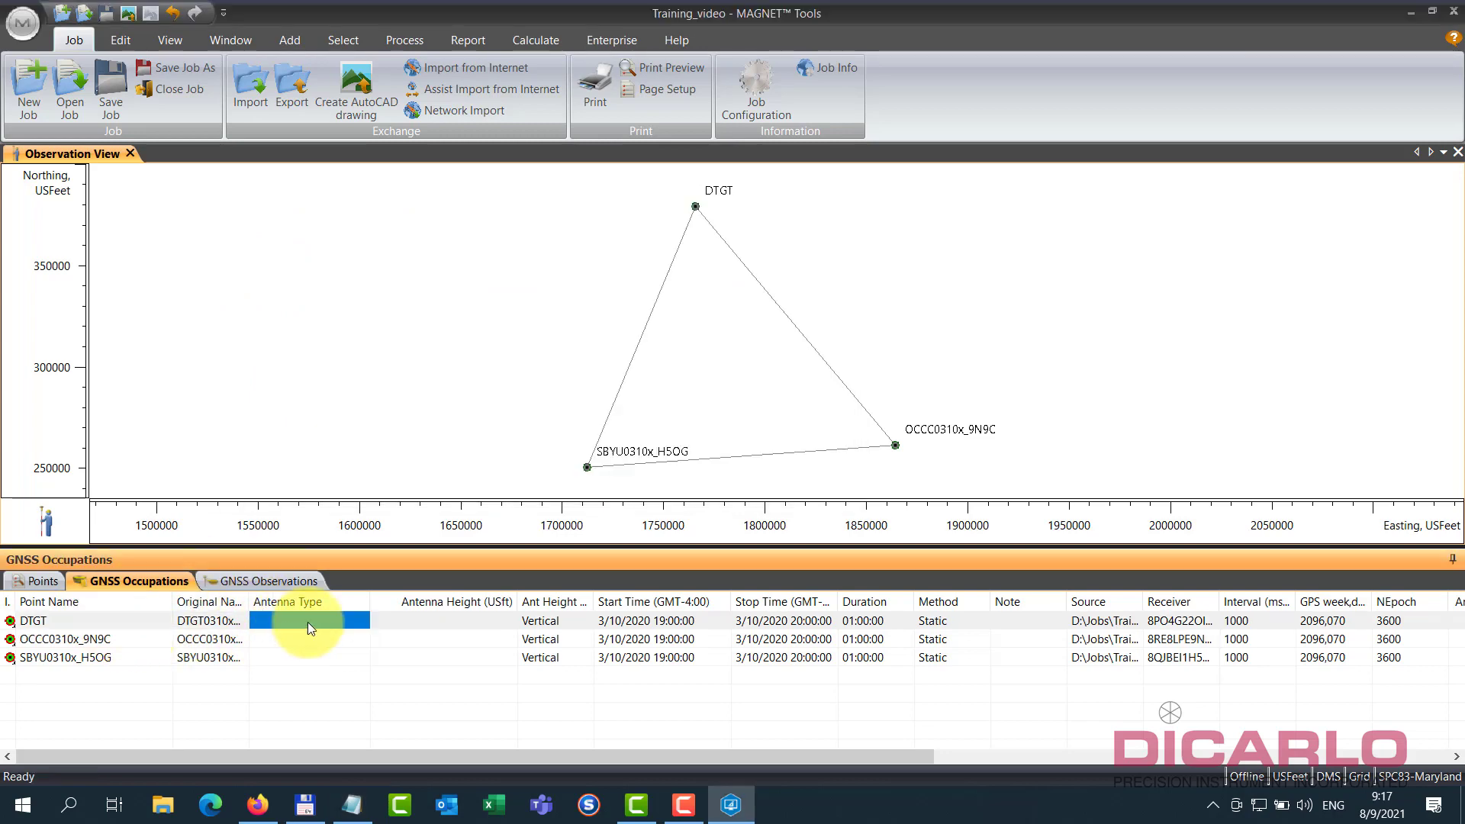
left_click(364, 623)
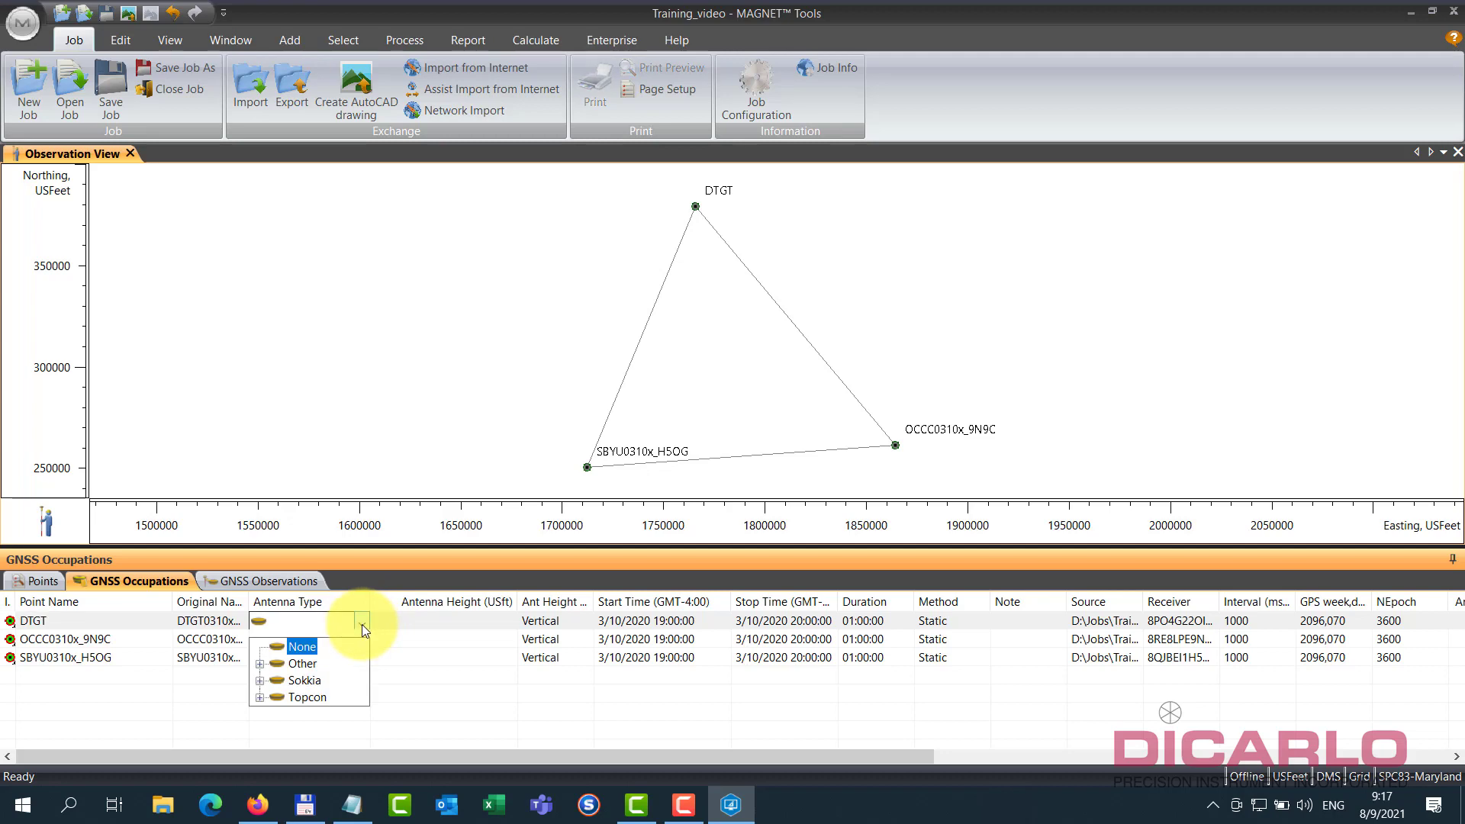
left_click(260, 698)
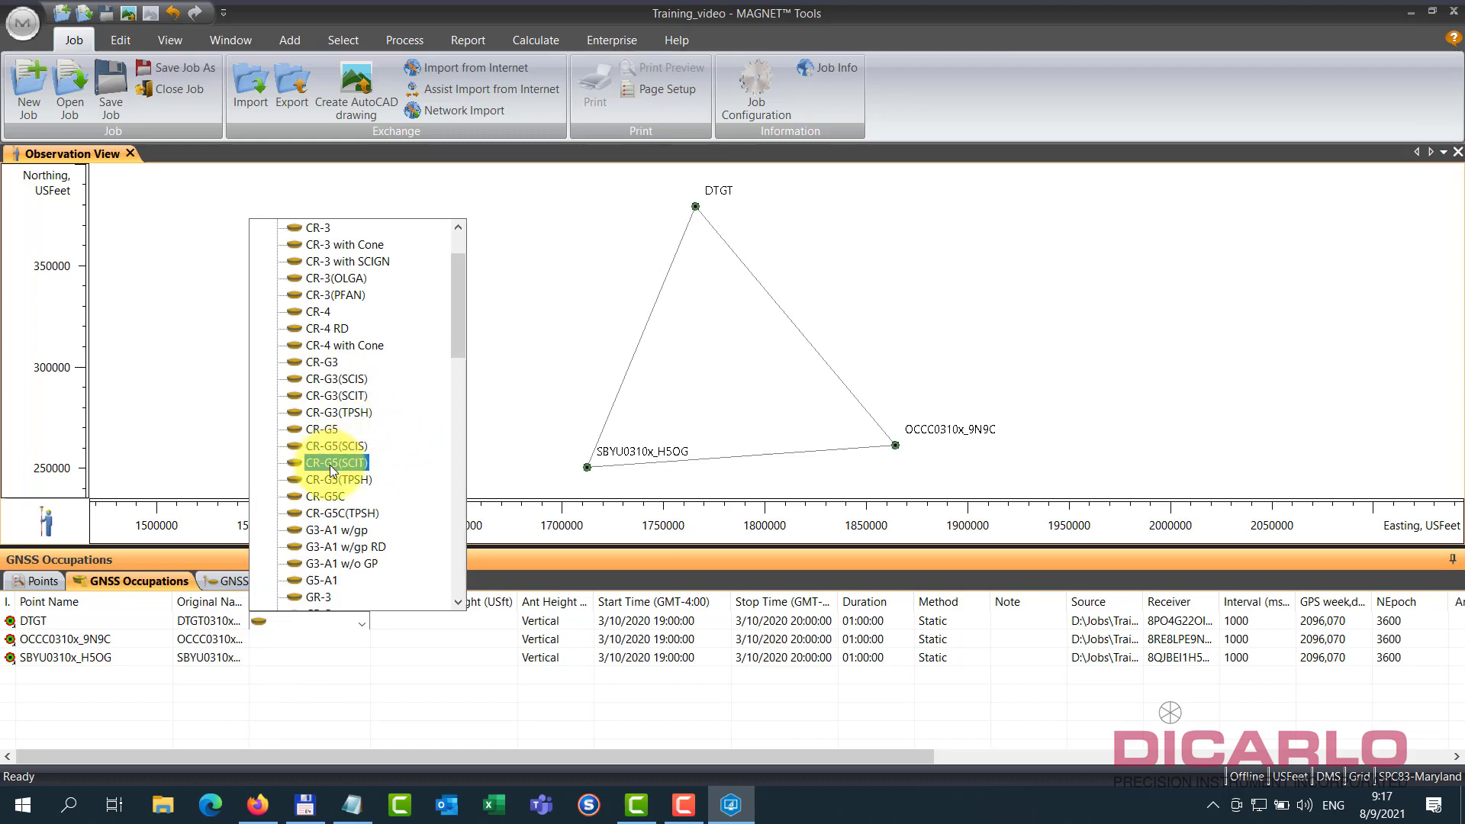
scroll(340, 519, "down", 1)
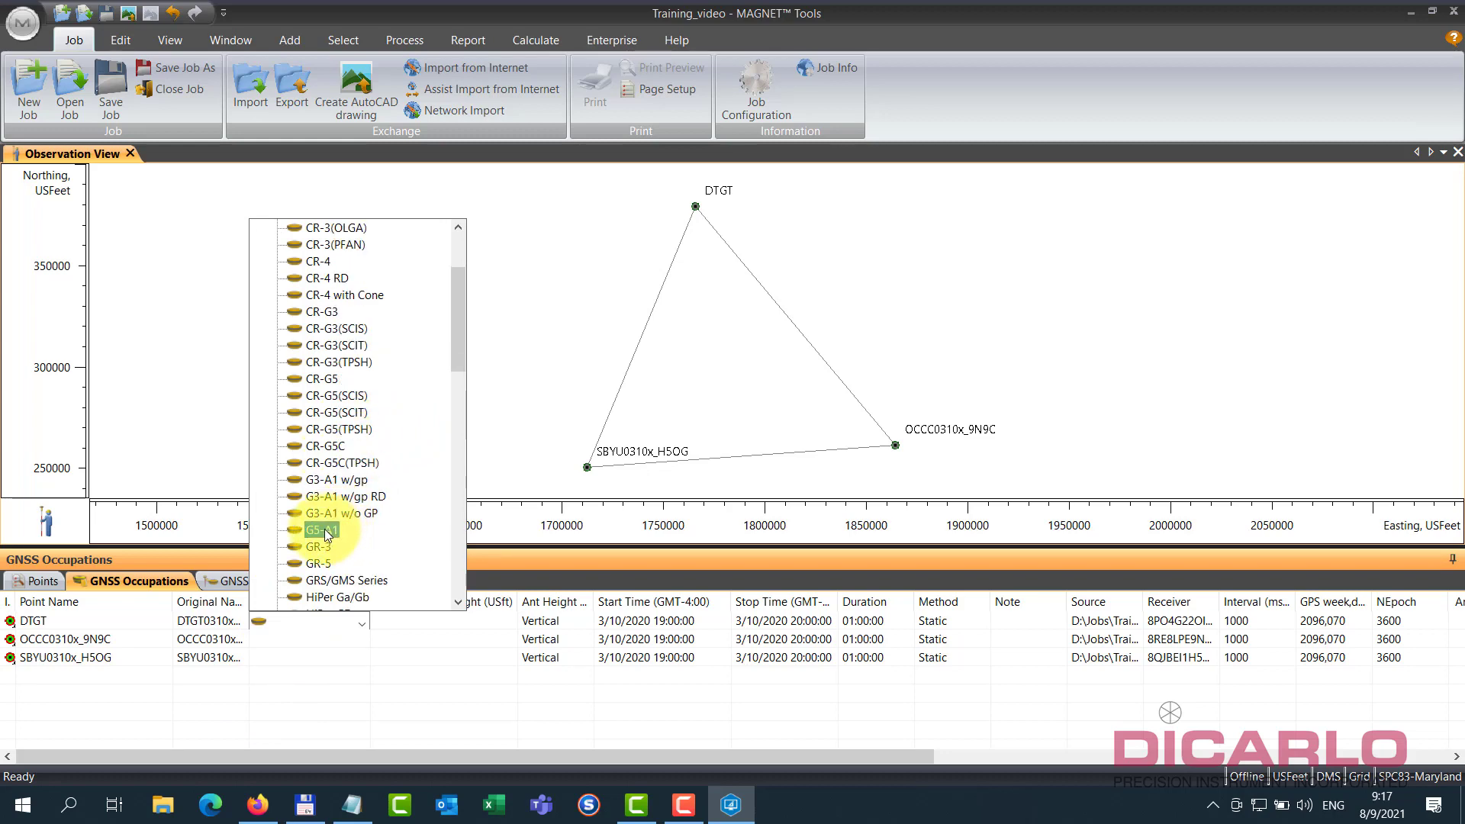
left_click(325, 531)
left_click(407, 621)
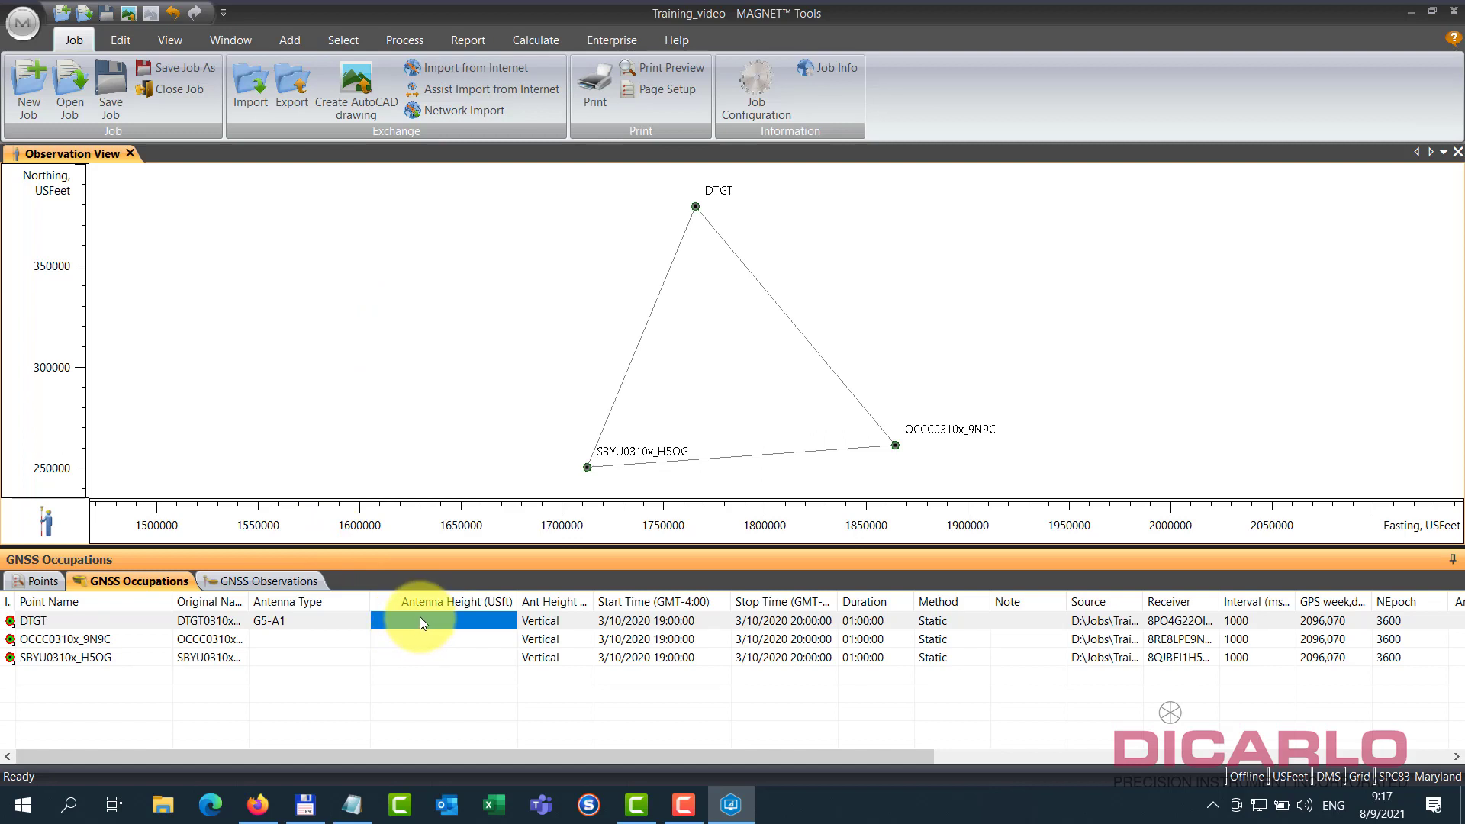
- Give DTGT an antenna height of 6.56 with Vertical height type
left_click(420, 620)
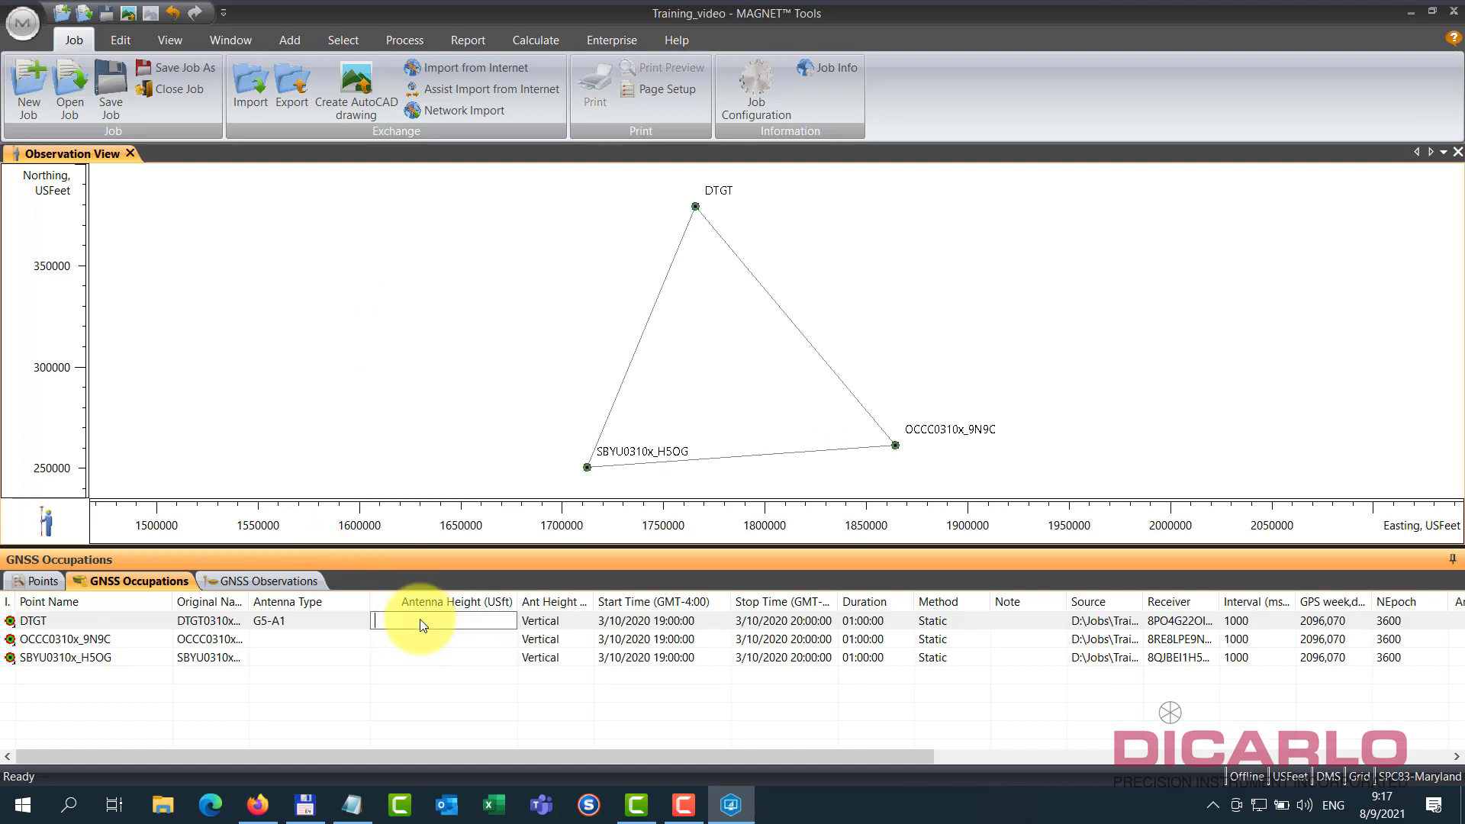
type("6.56")
key("Return")
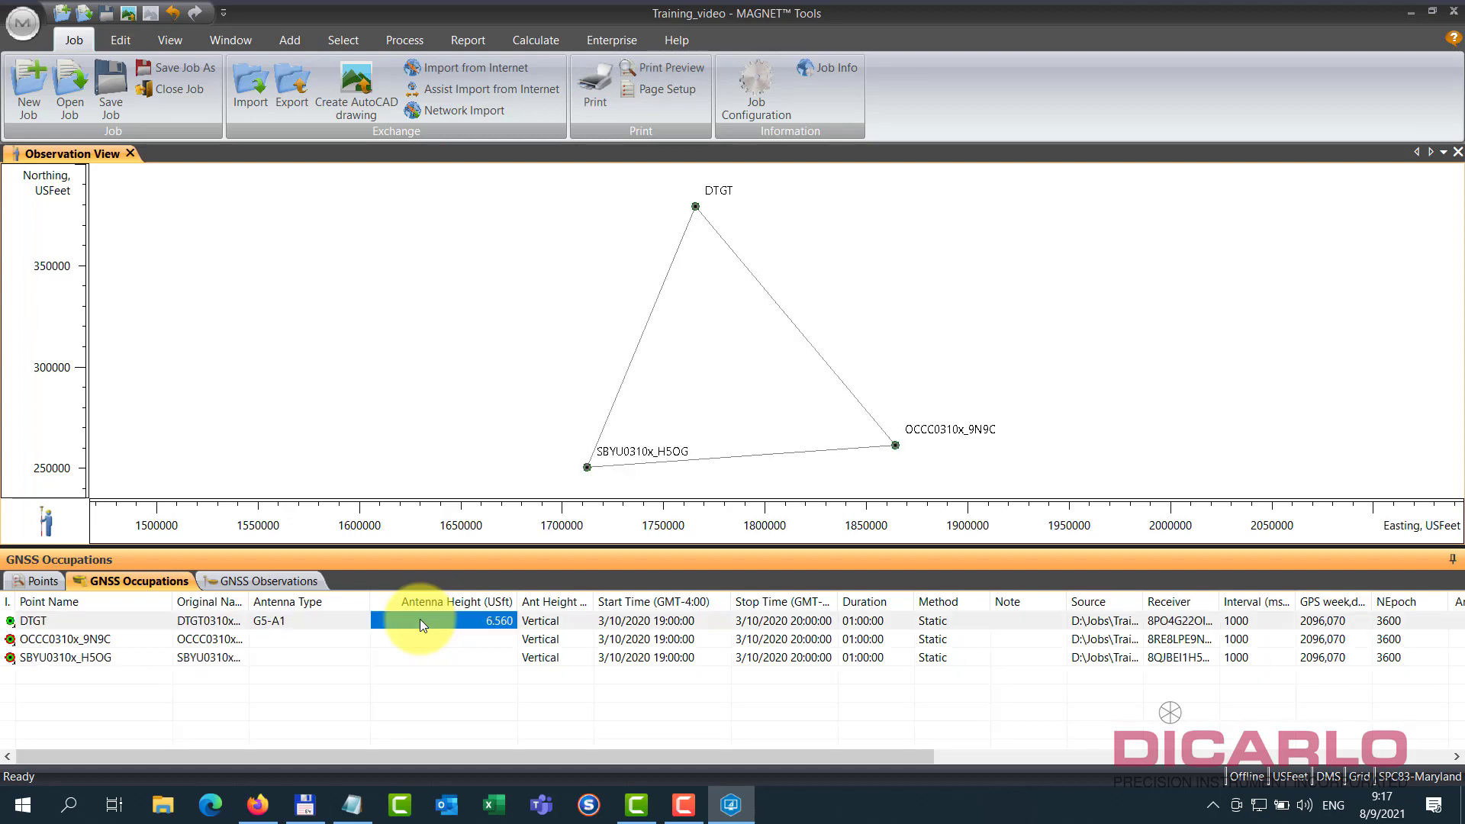
left_click(553, 620)
left_click(555, 622)
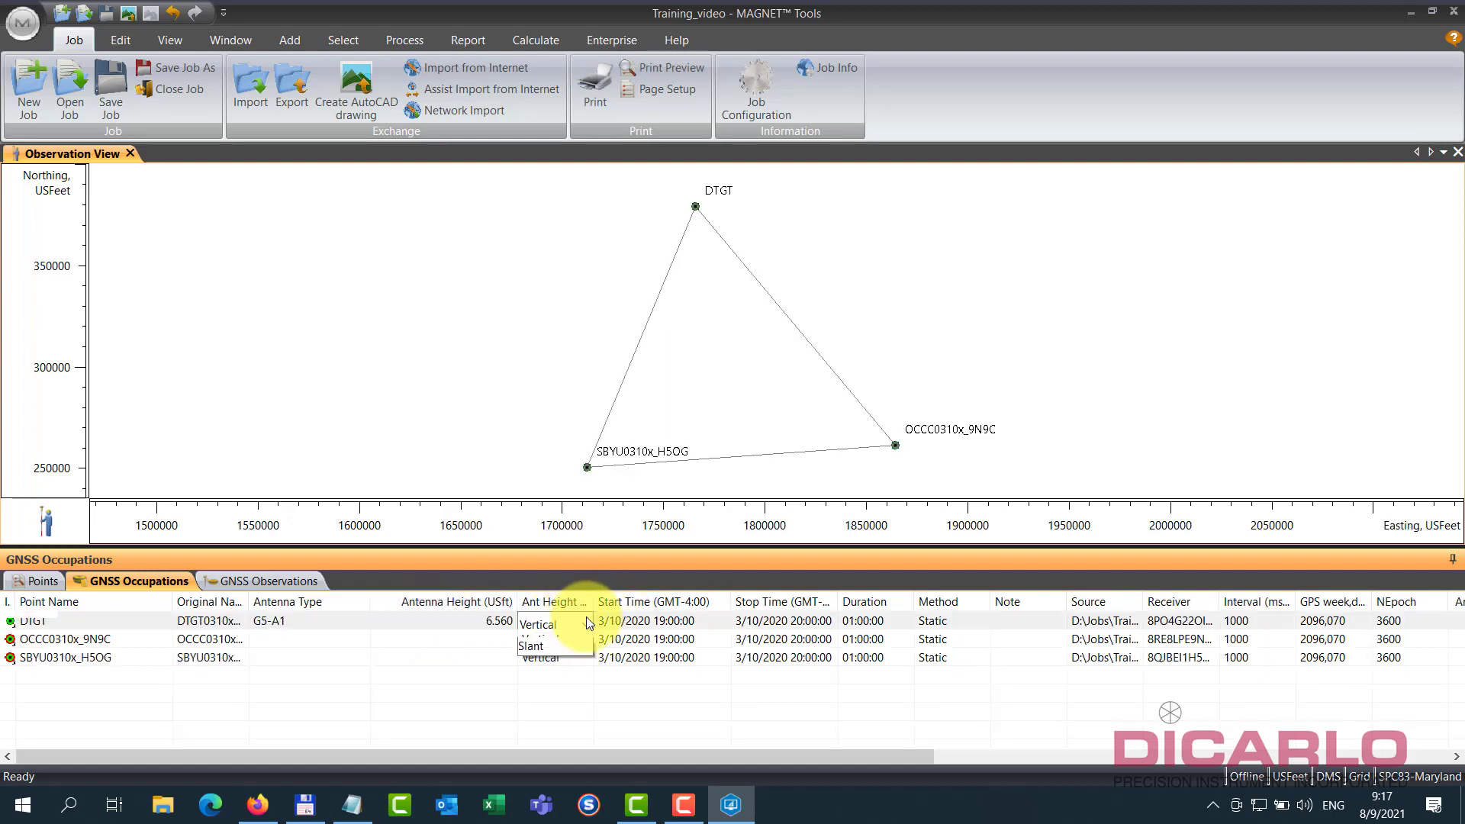
left_click(553, 648)
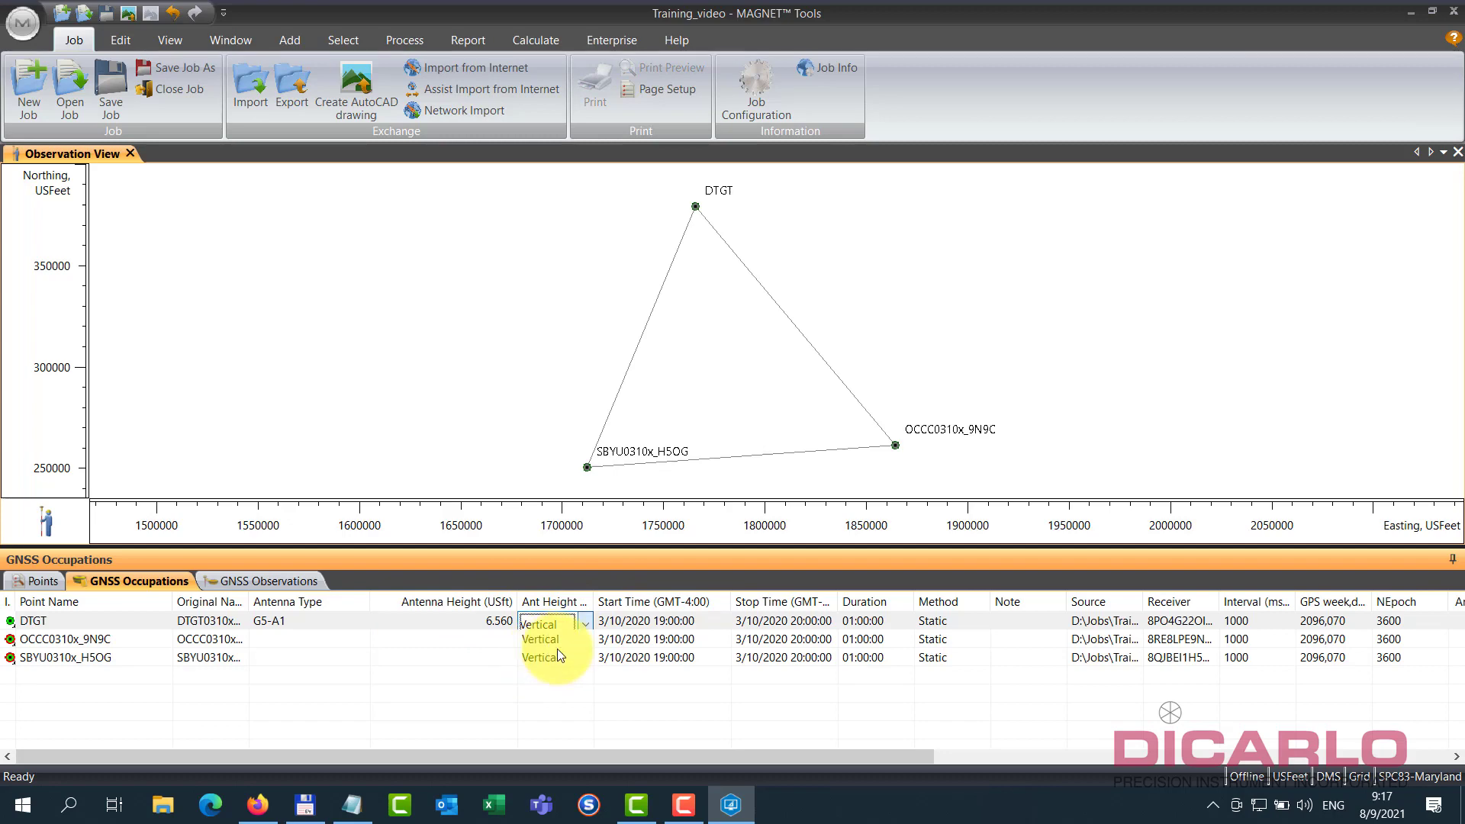
left_click(347, 801)
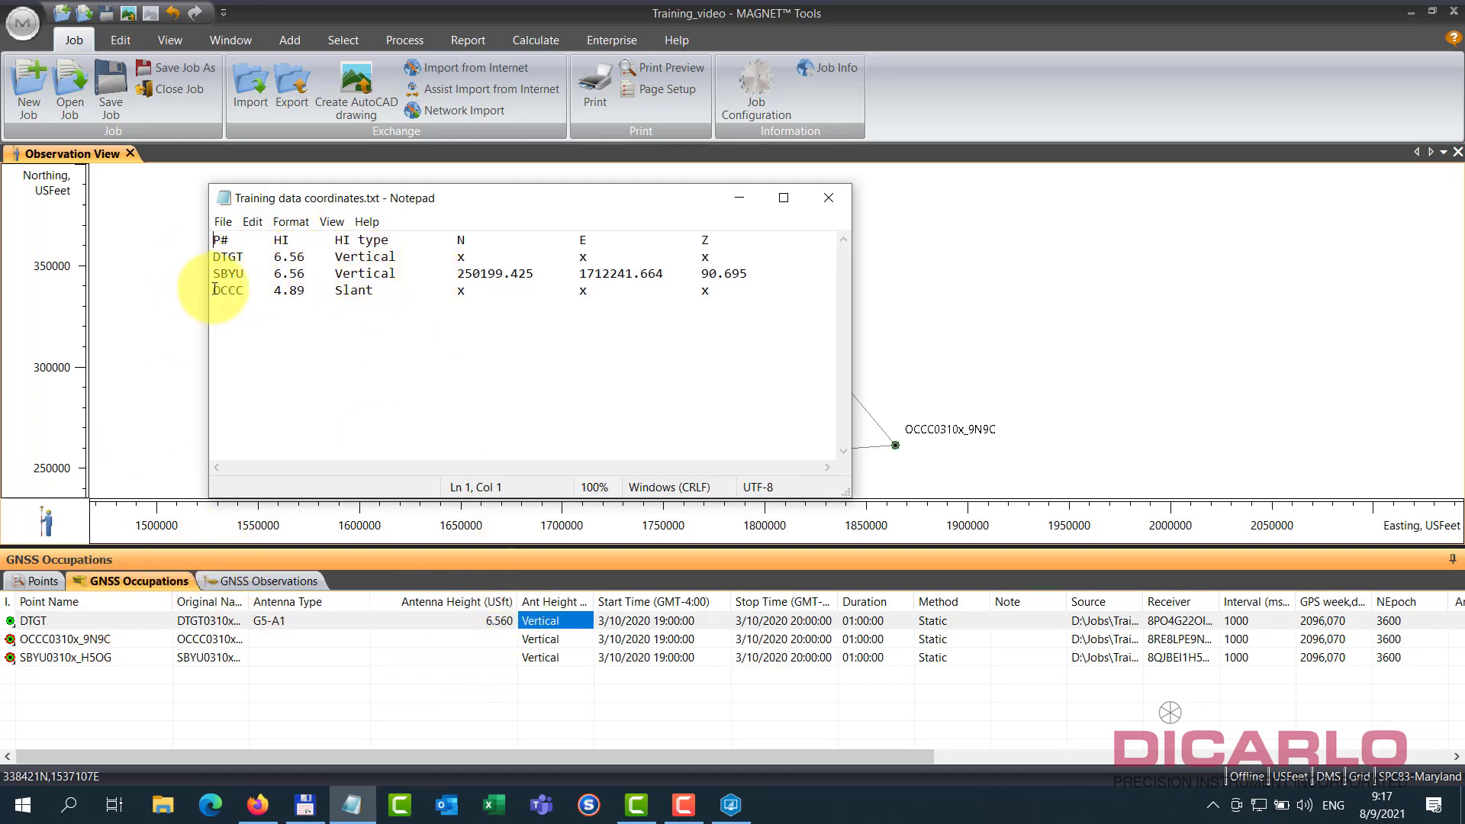
- Rename point OCCC0310x_9N9C to OCCC
left_click(53, 637)
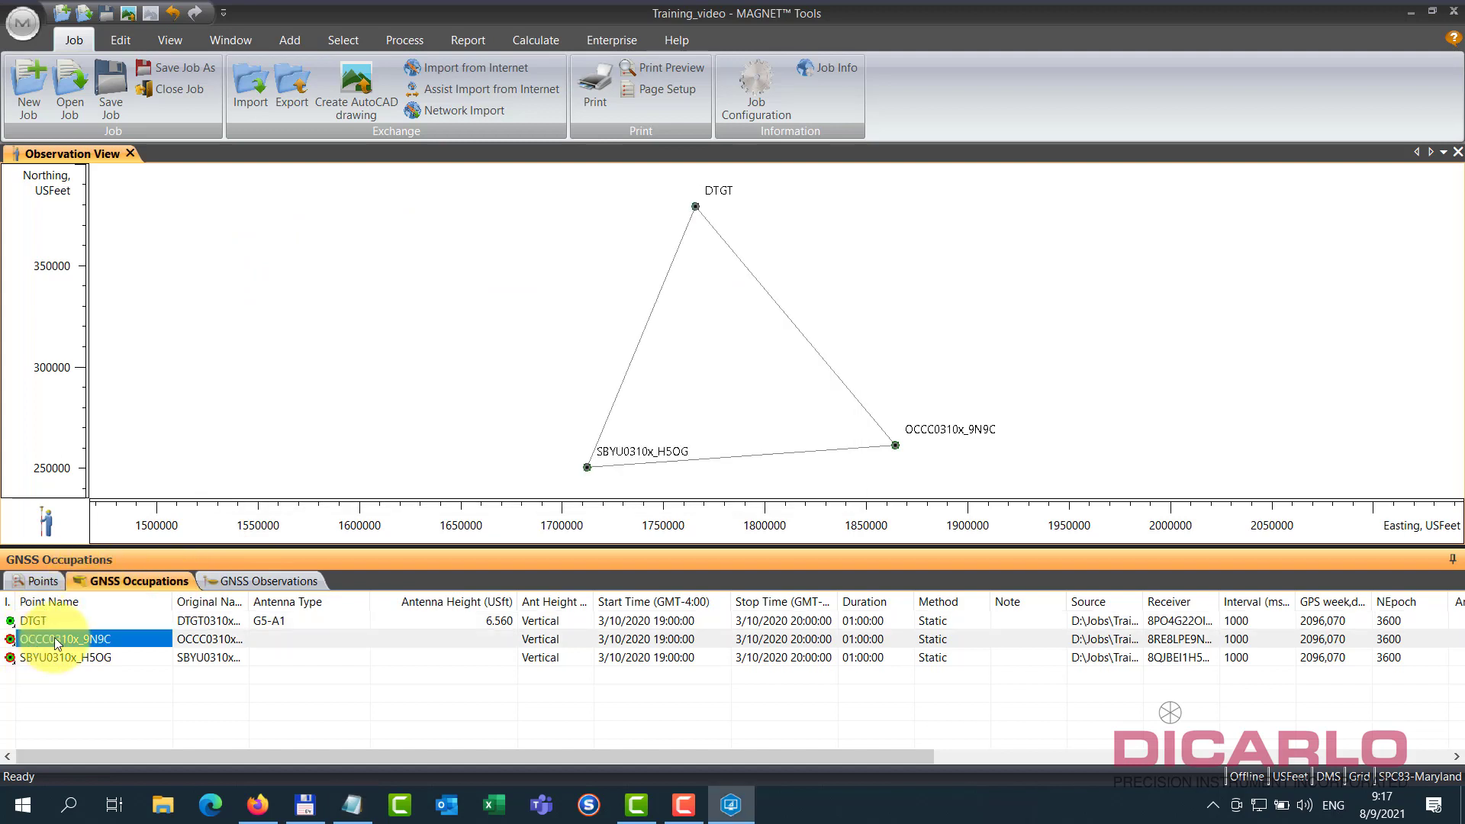
left_click(54, 637)
left_click(129, 640)
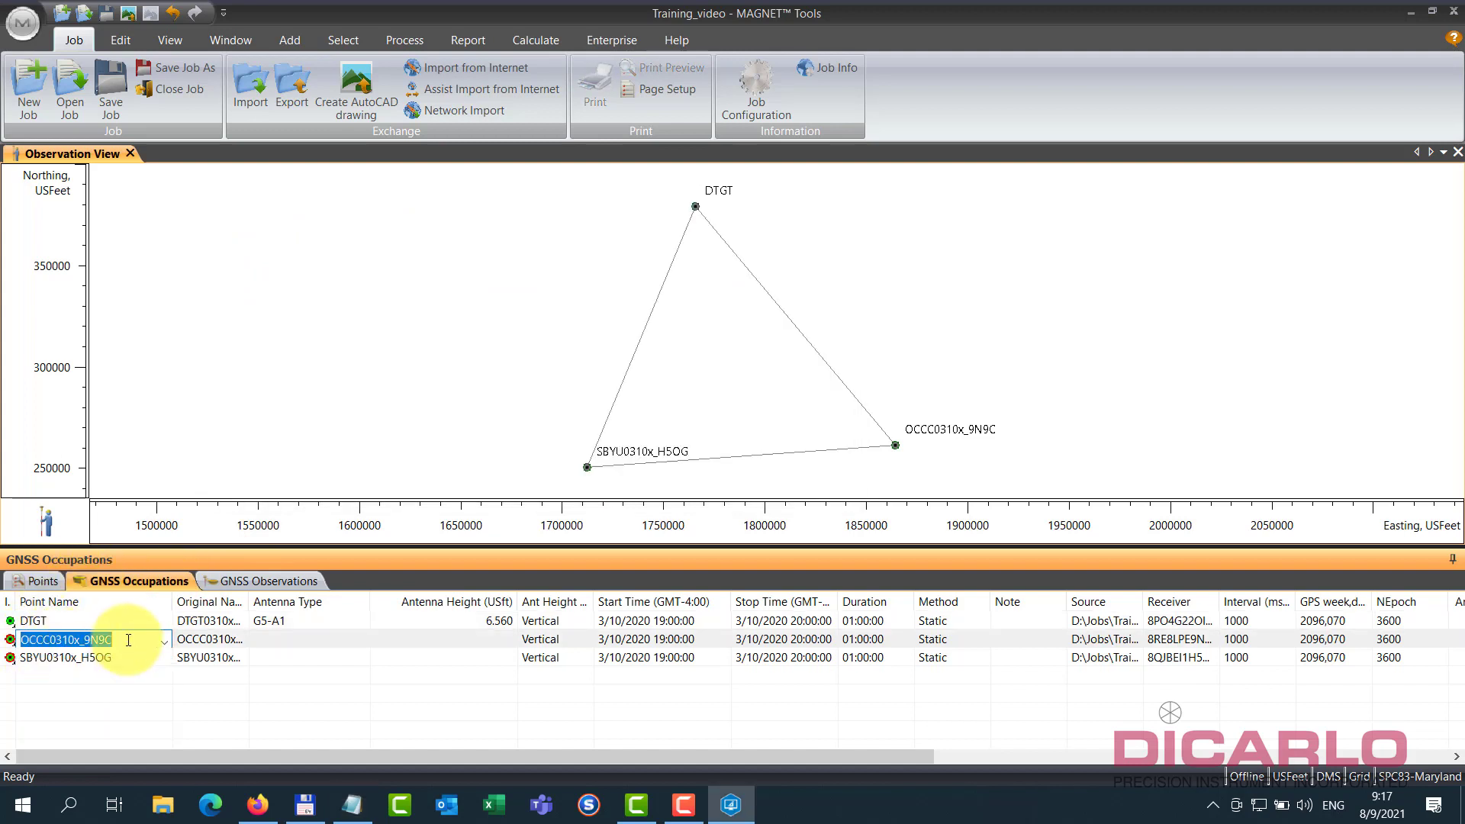
type("OCC")
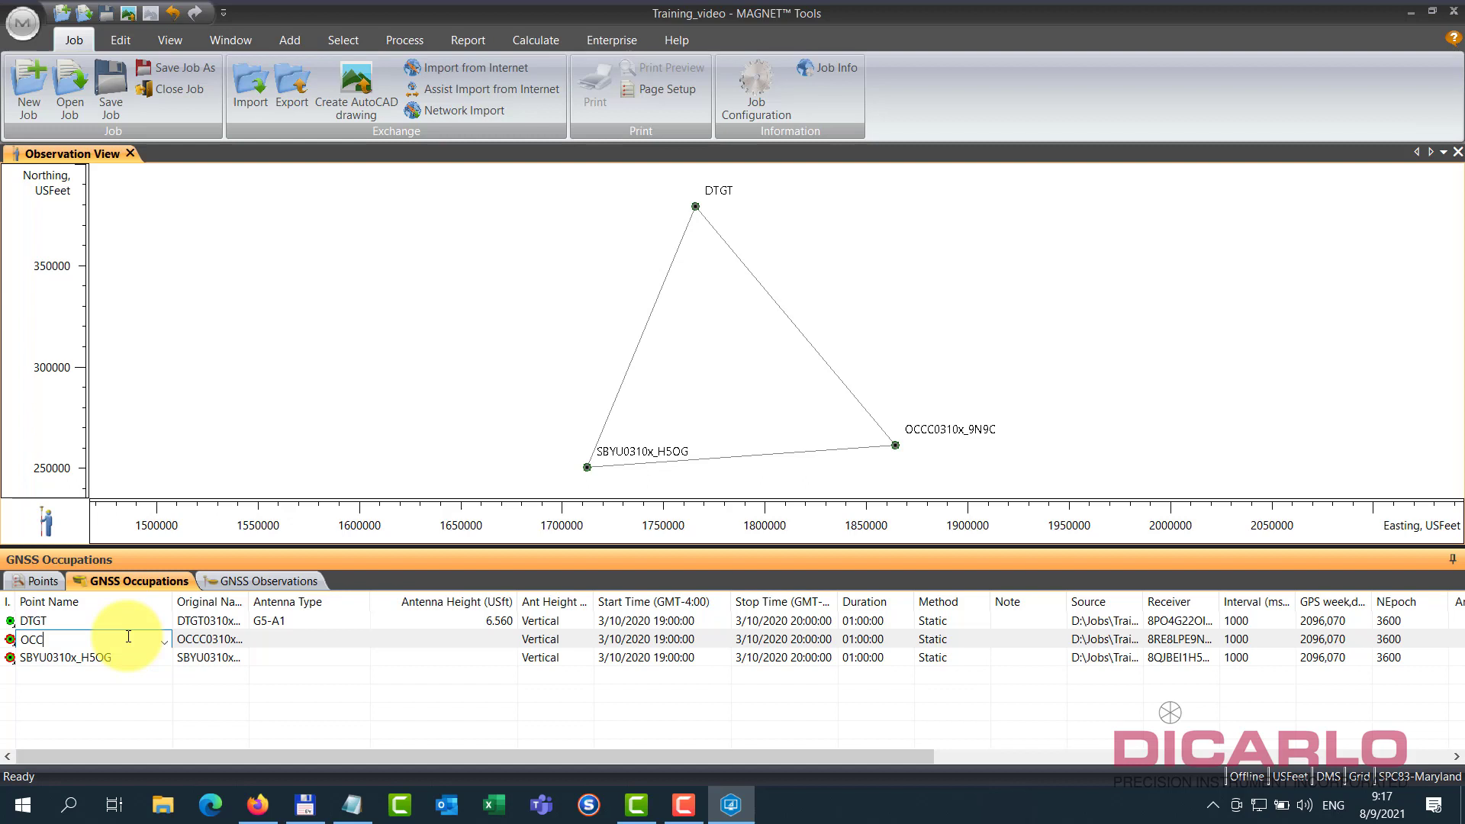
type("C")
key("Return")
left_click(278, 639)
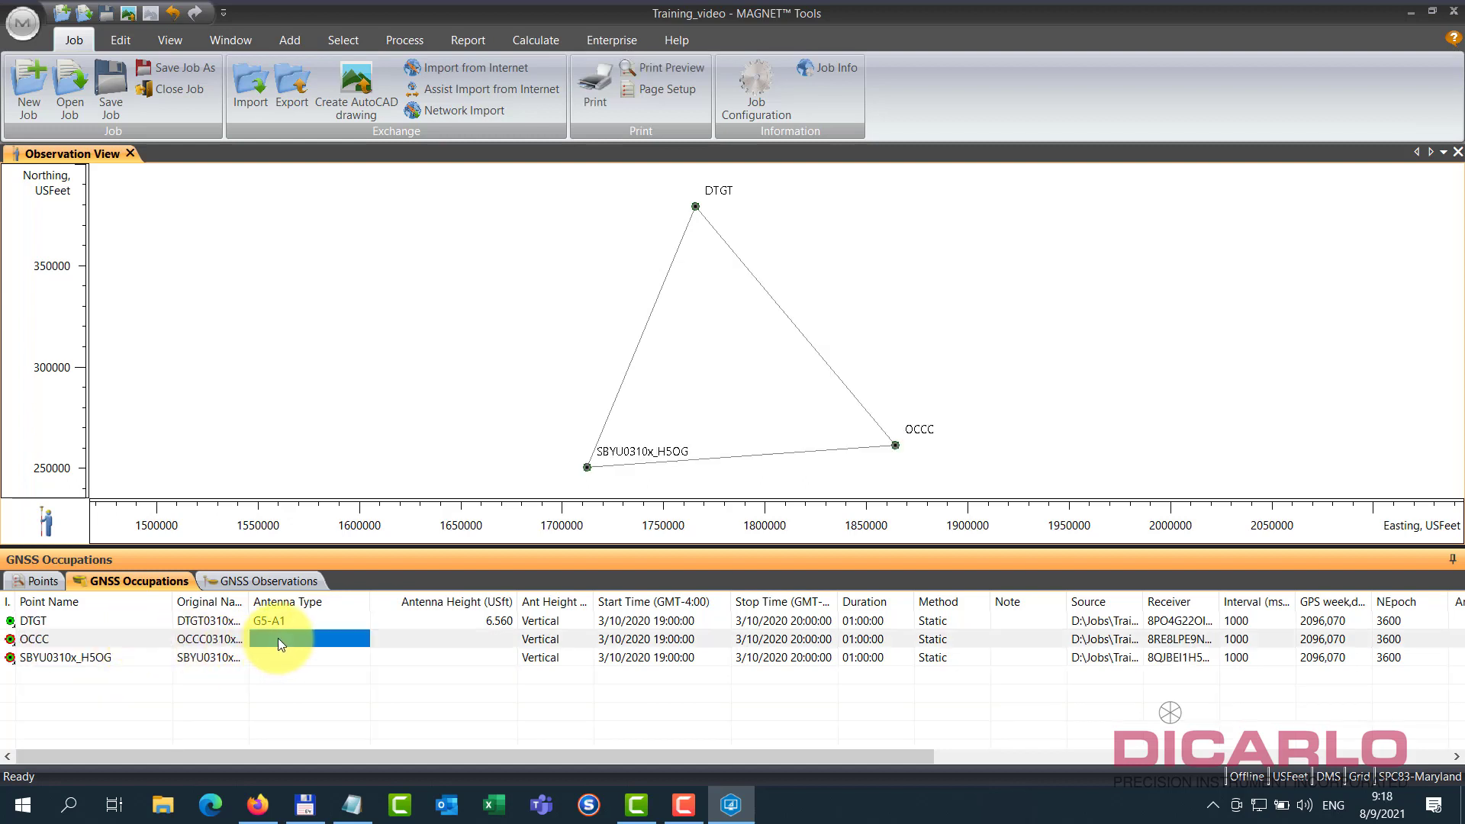
- Set OCCC's antenna type to Topcon CR-G5
left_click(358, 638)
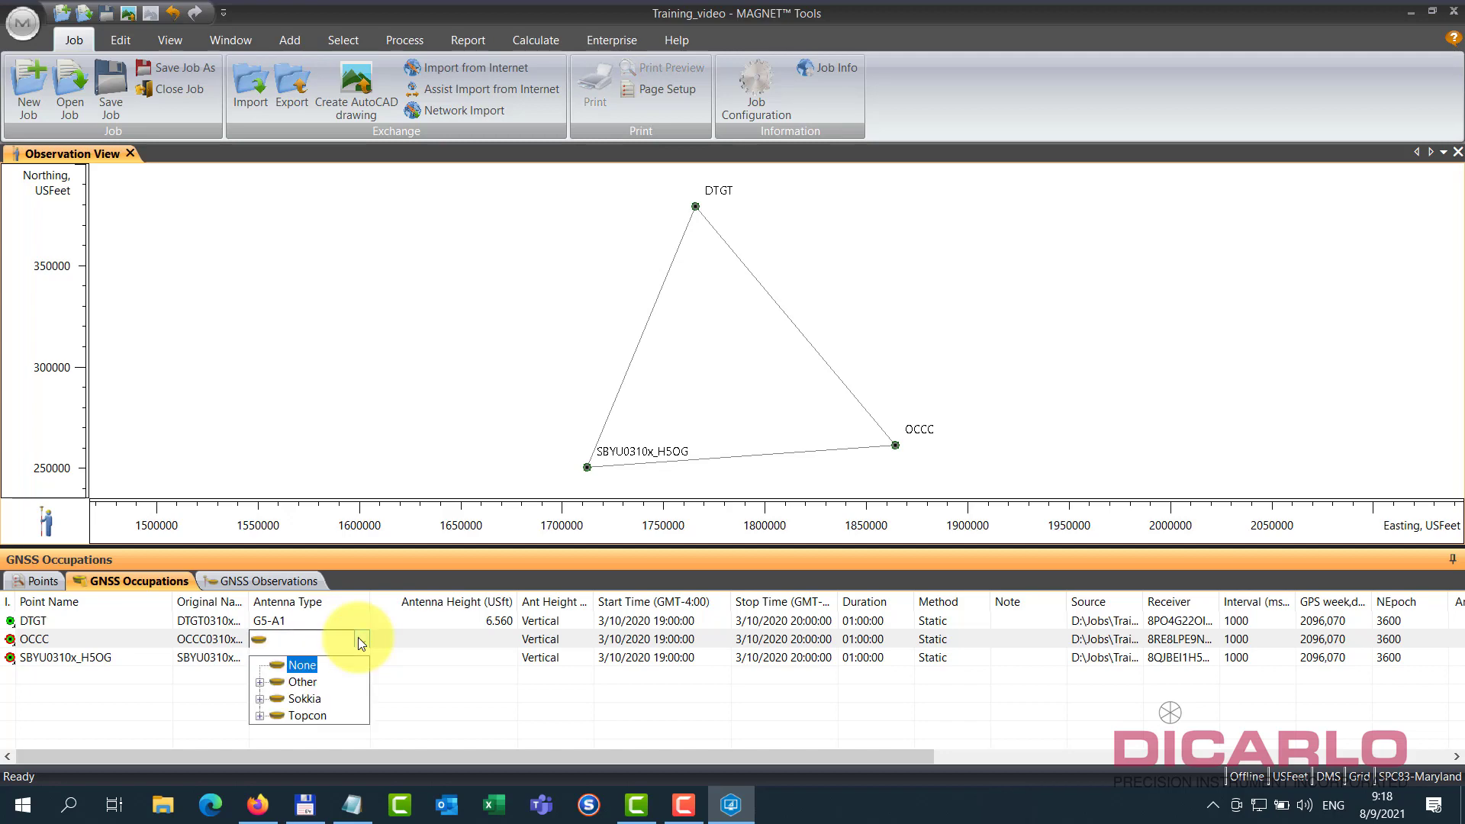
left_click(260, 716)
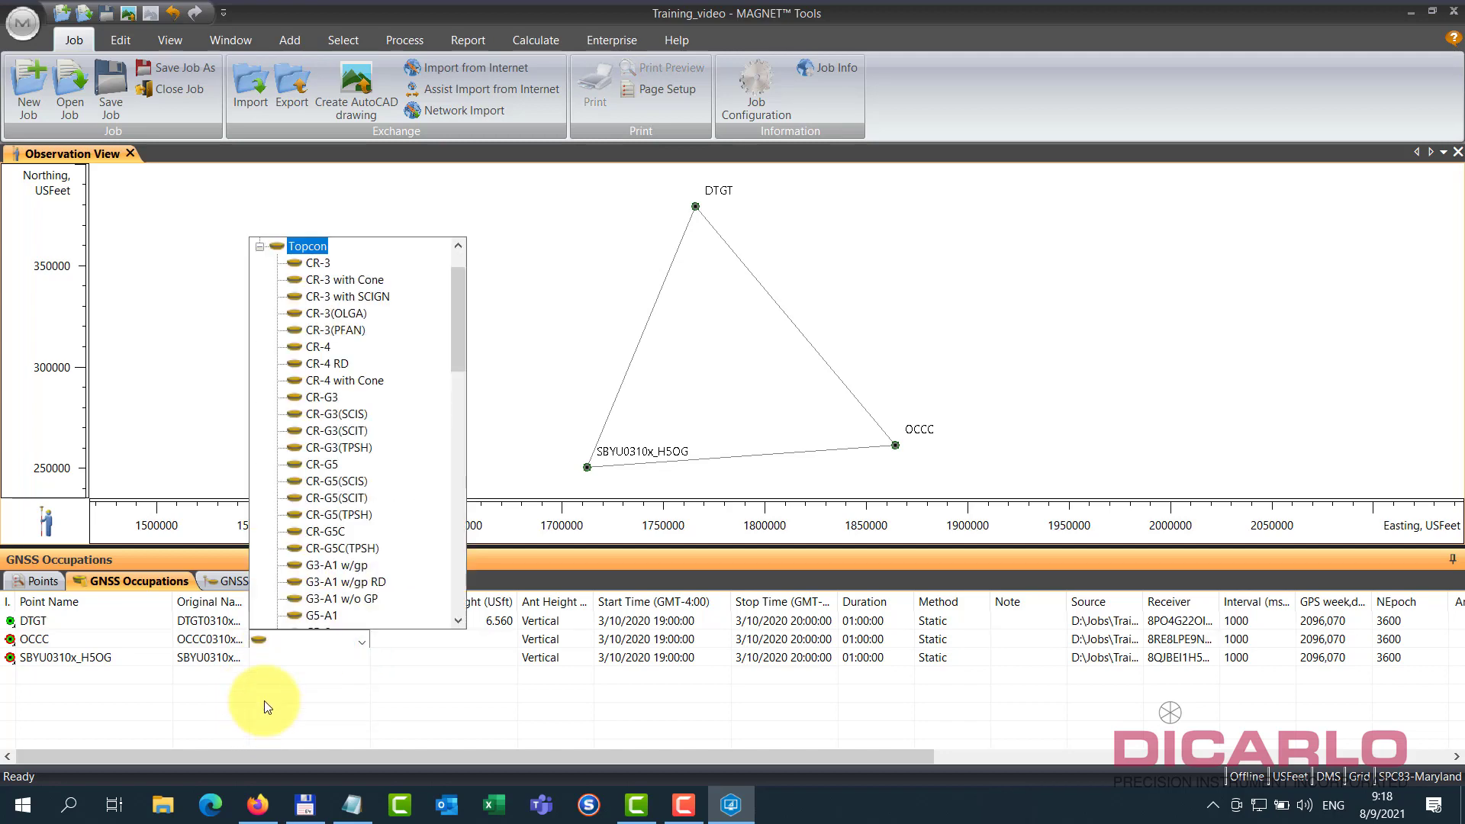
left_click(324, 448)
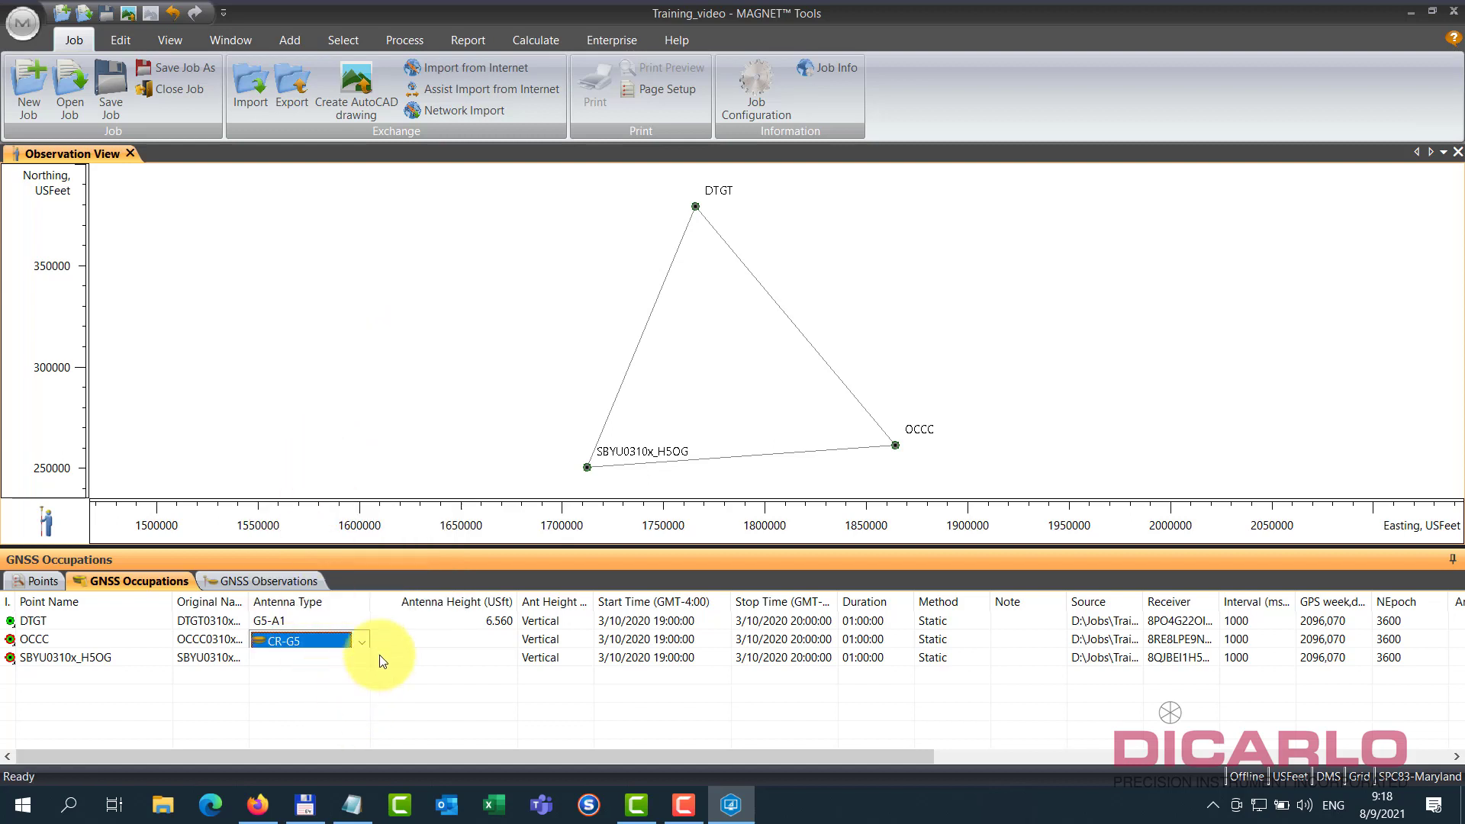
- Give OCCC an antenna height of 4.89 with Slant height type
left_click(459, 645)
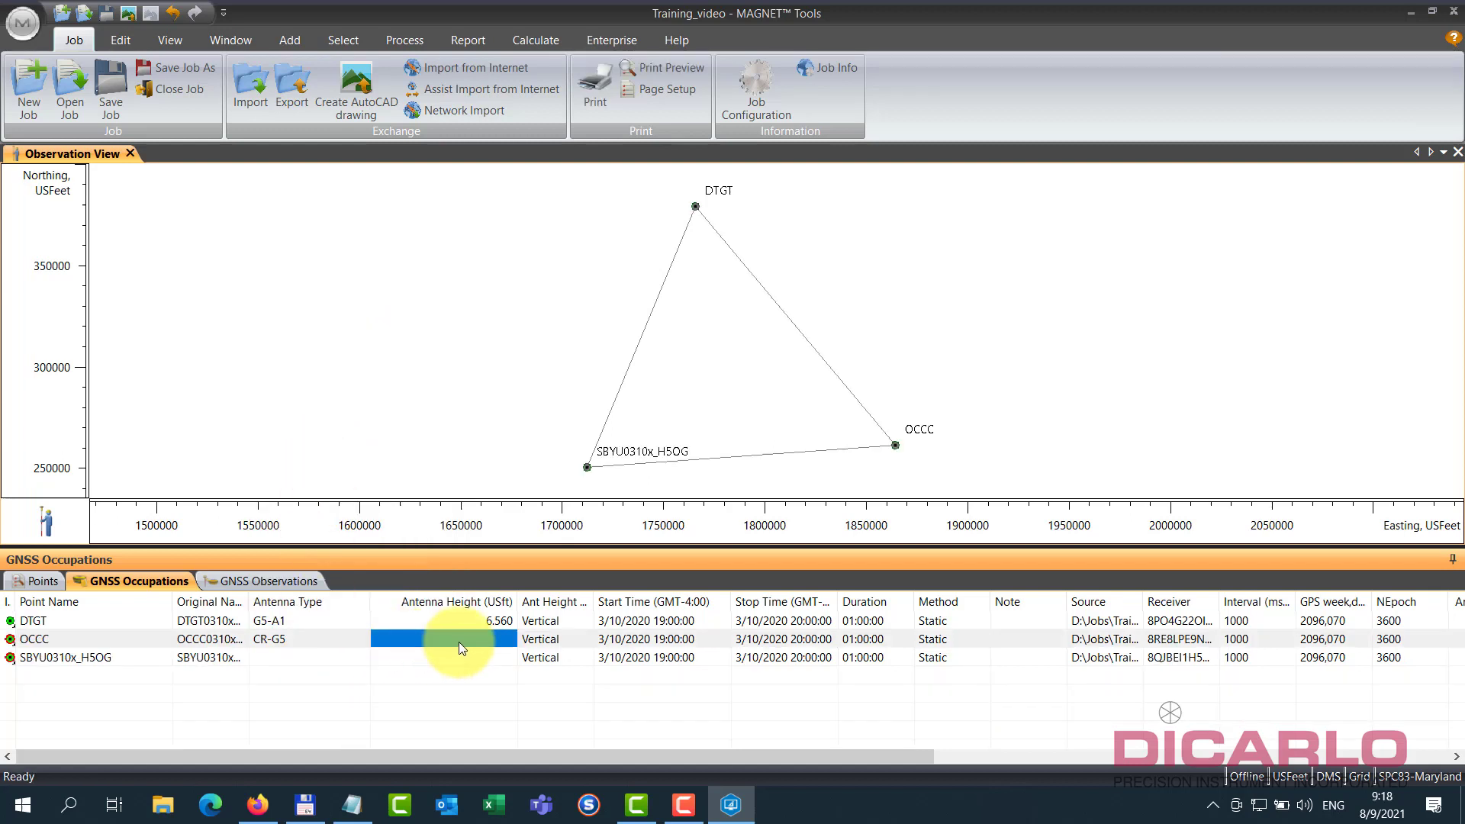
left_click(459, 642)
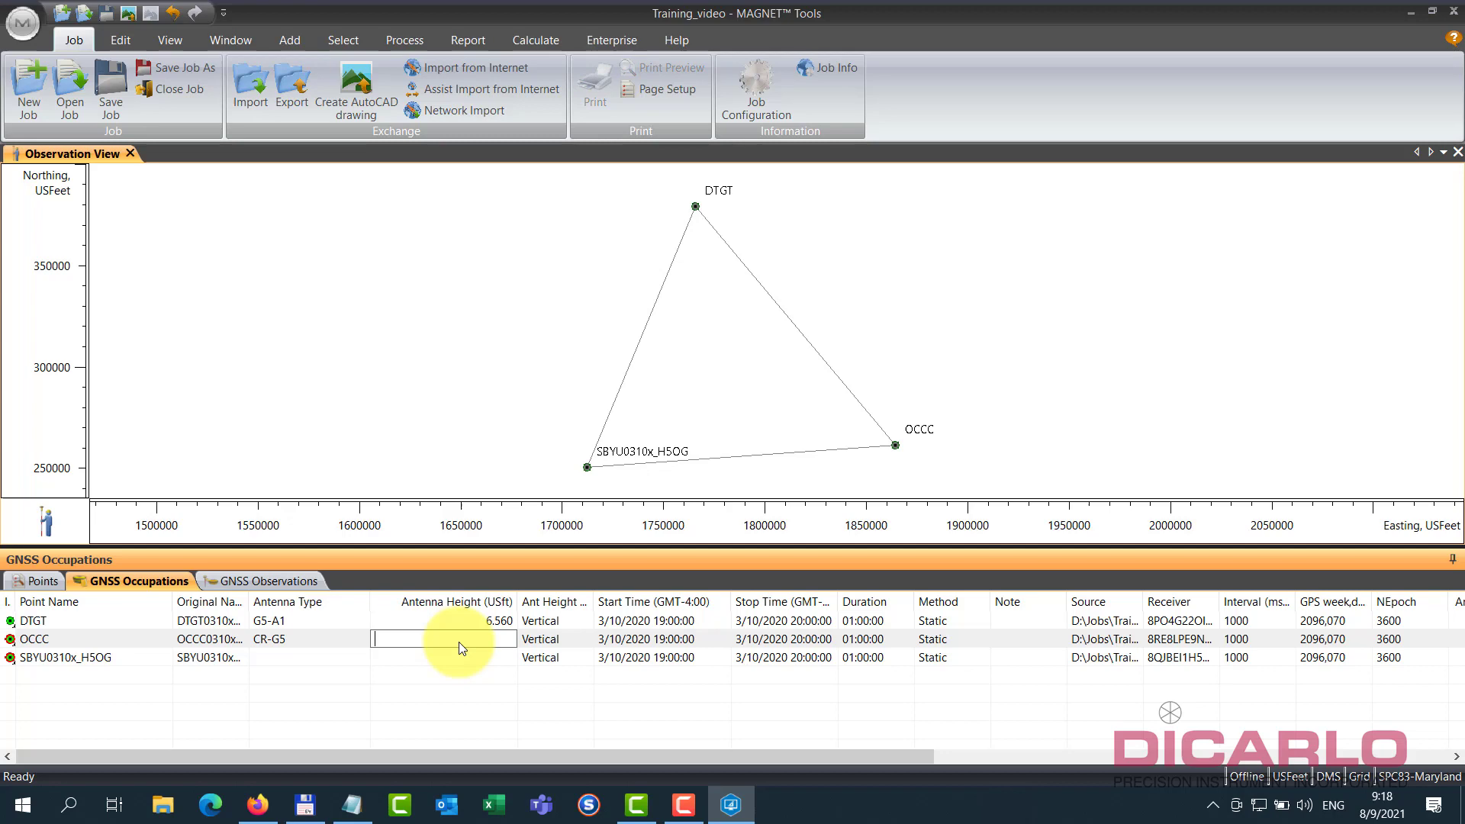
key("alt+Tab")
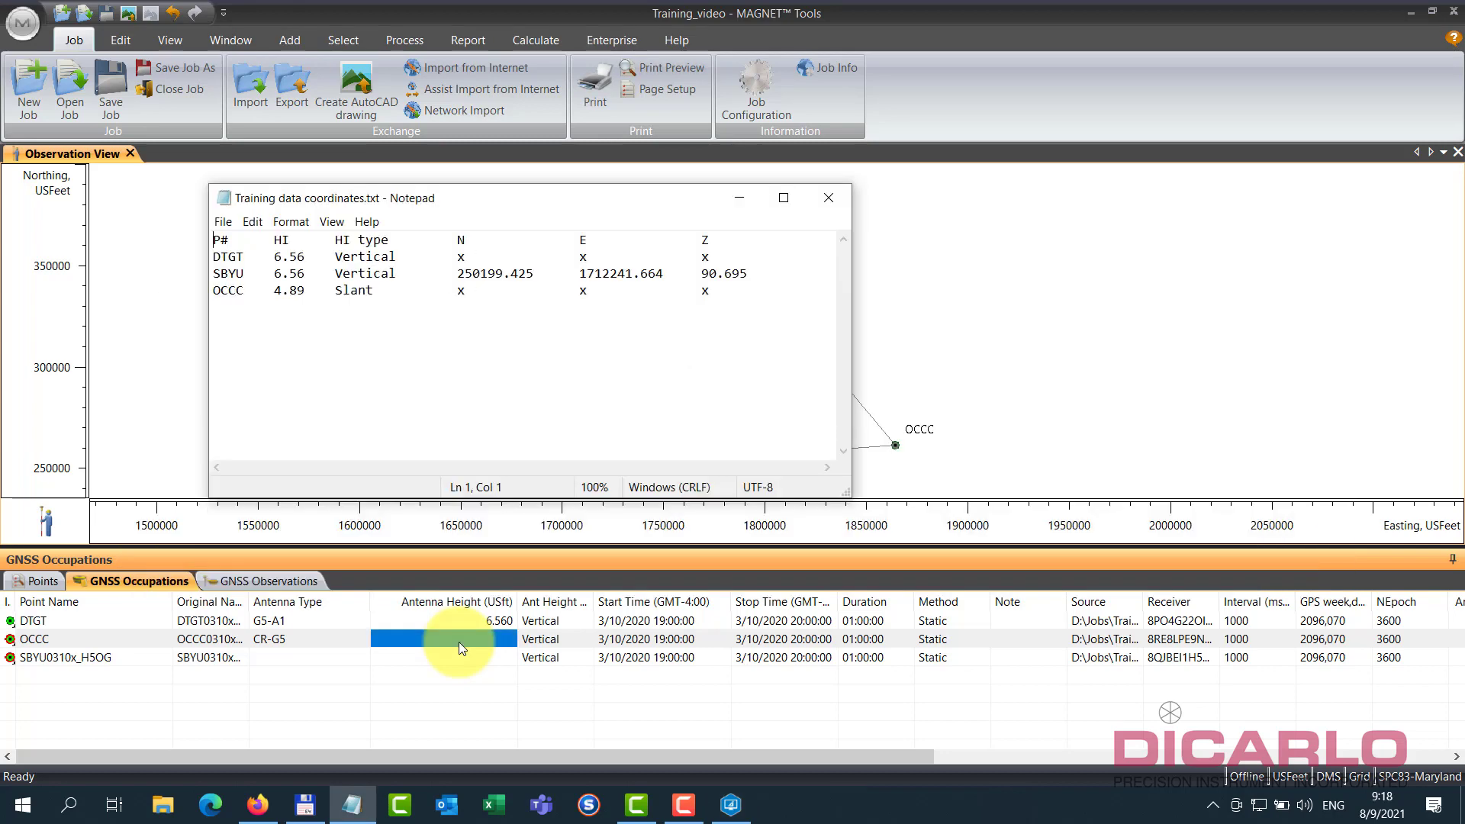
key("alt+Tab")
left_click(462, 640)
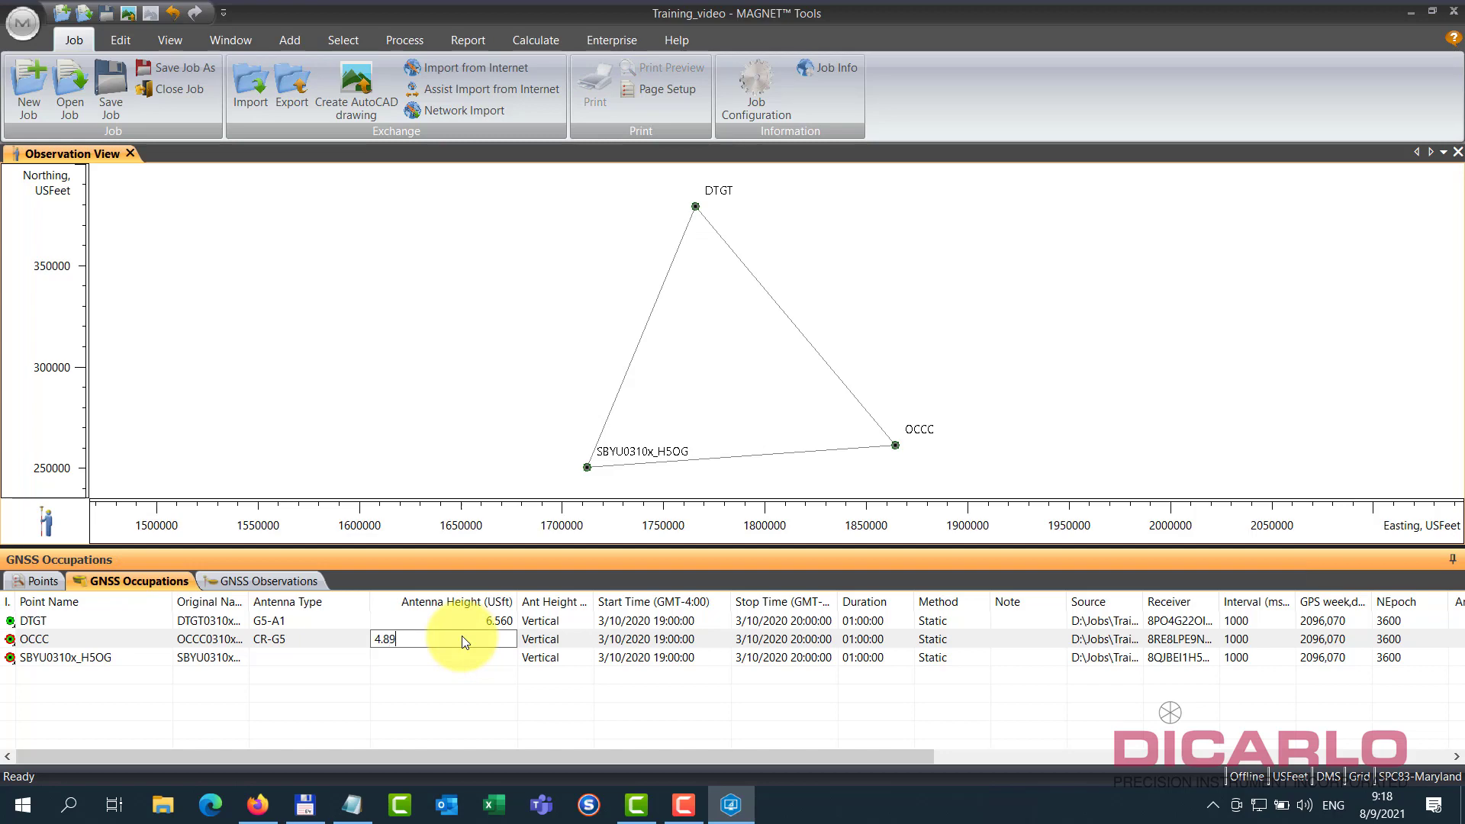
type("4.89")
left_click(545, 638)
left_click(584, 643)
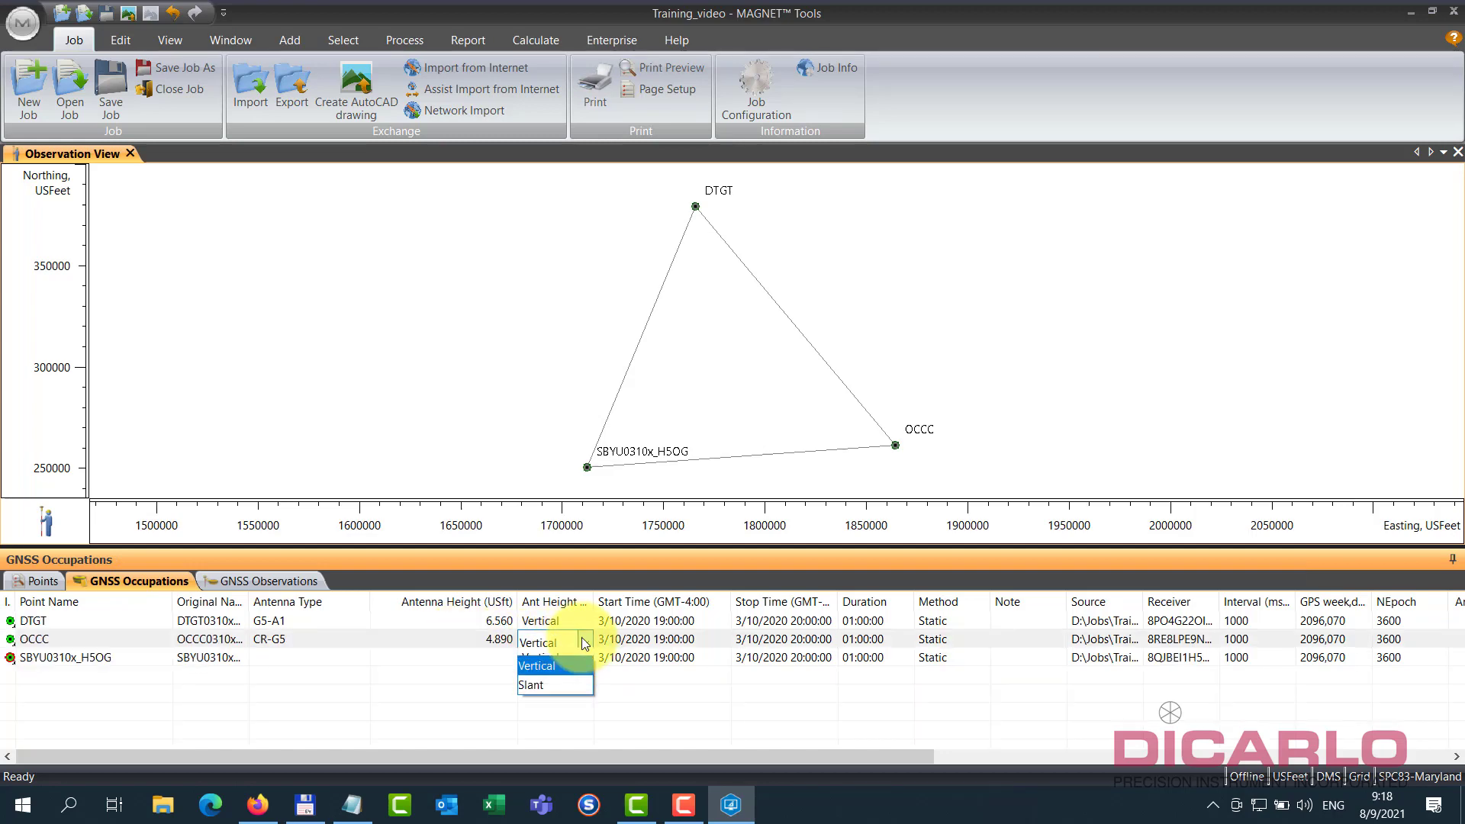
left_click(672, 656)
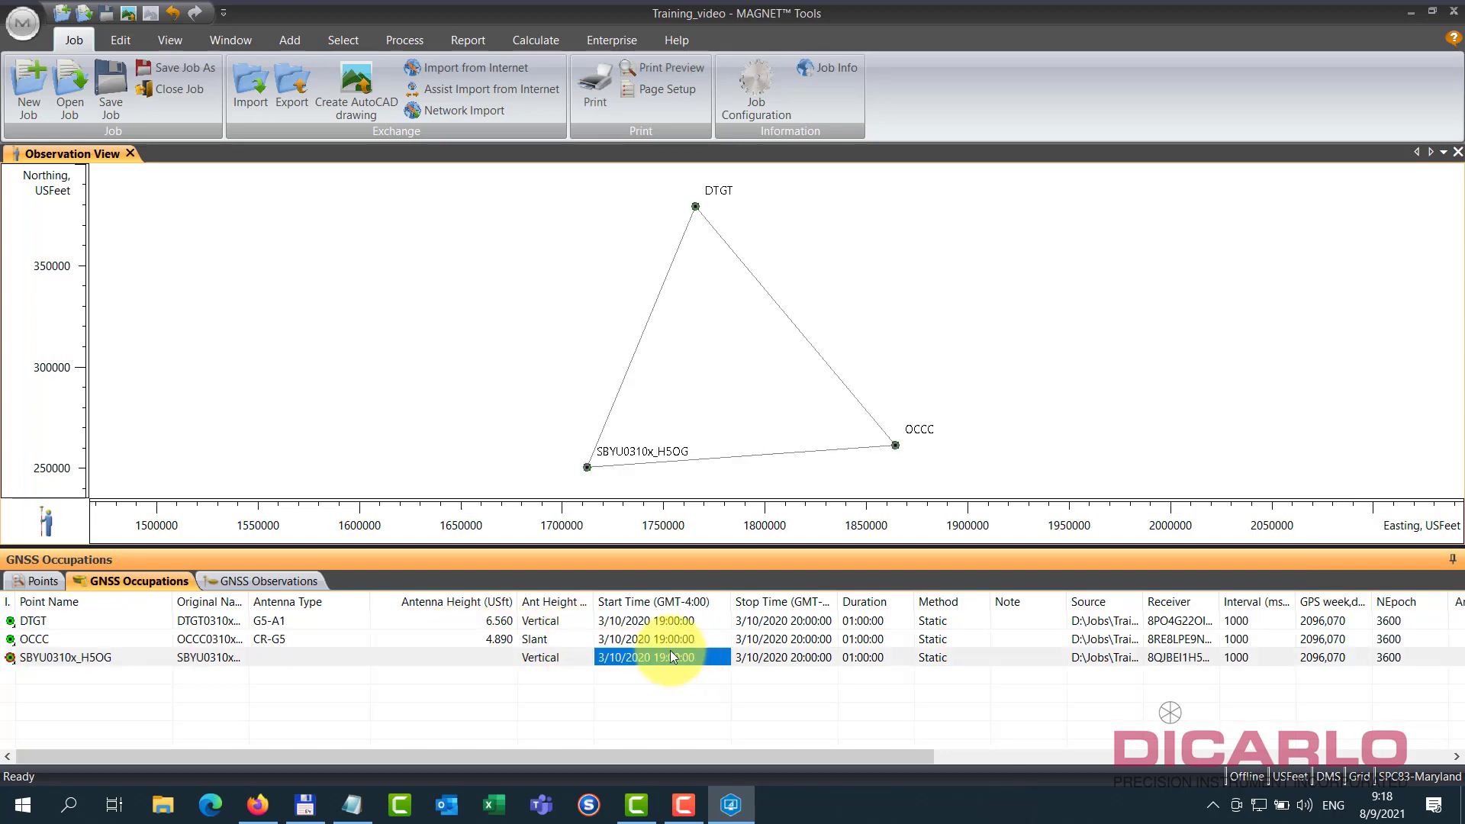
- Rename point SBYU0310x_H5OG to SBYU
left_click(84, 656)
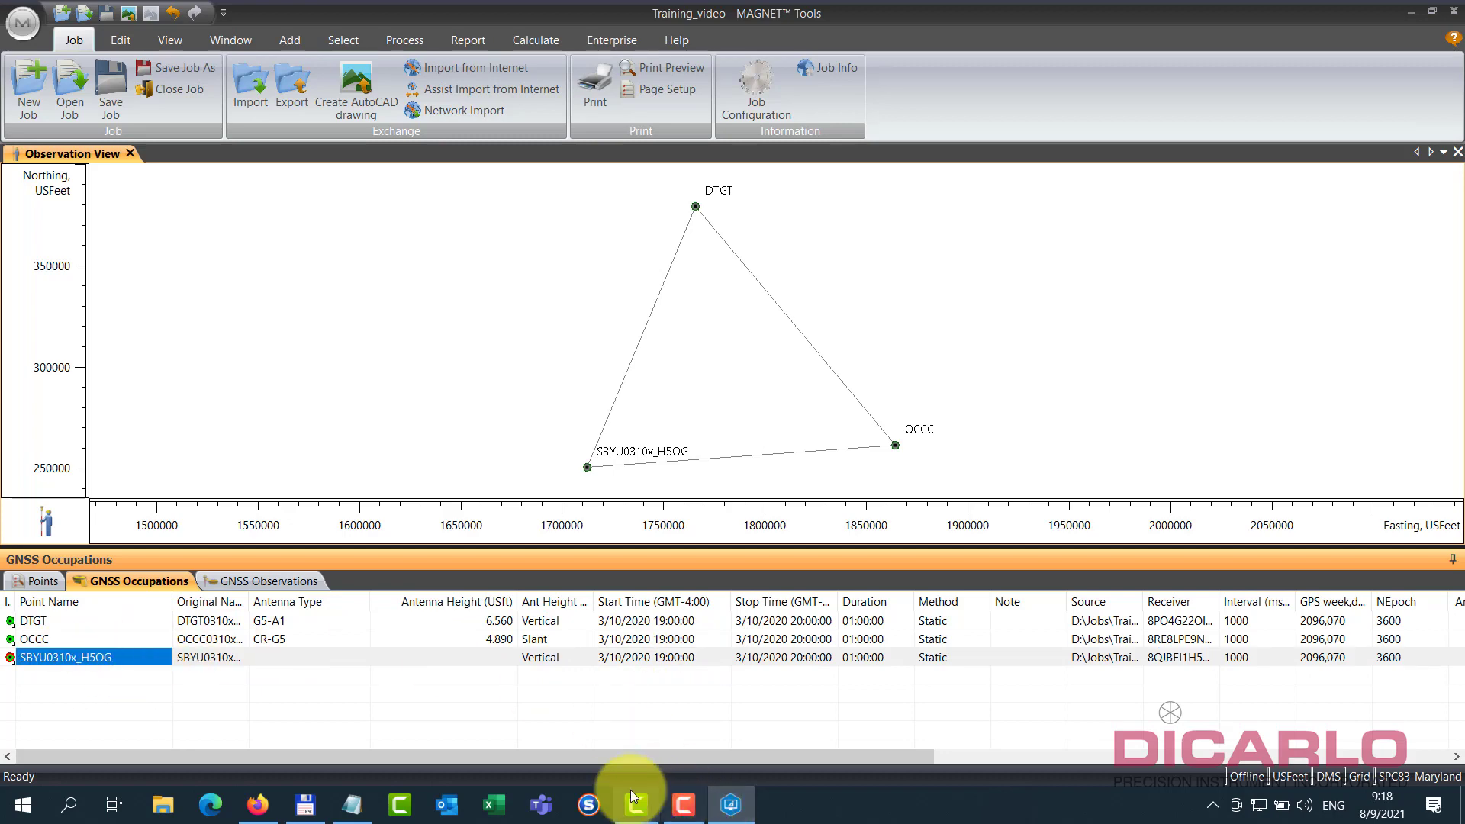
left_click(352, 805)
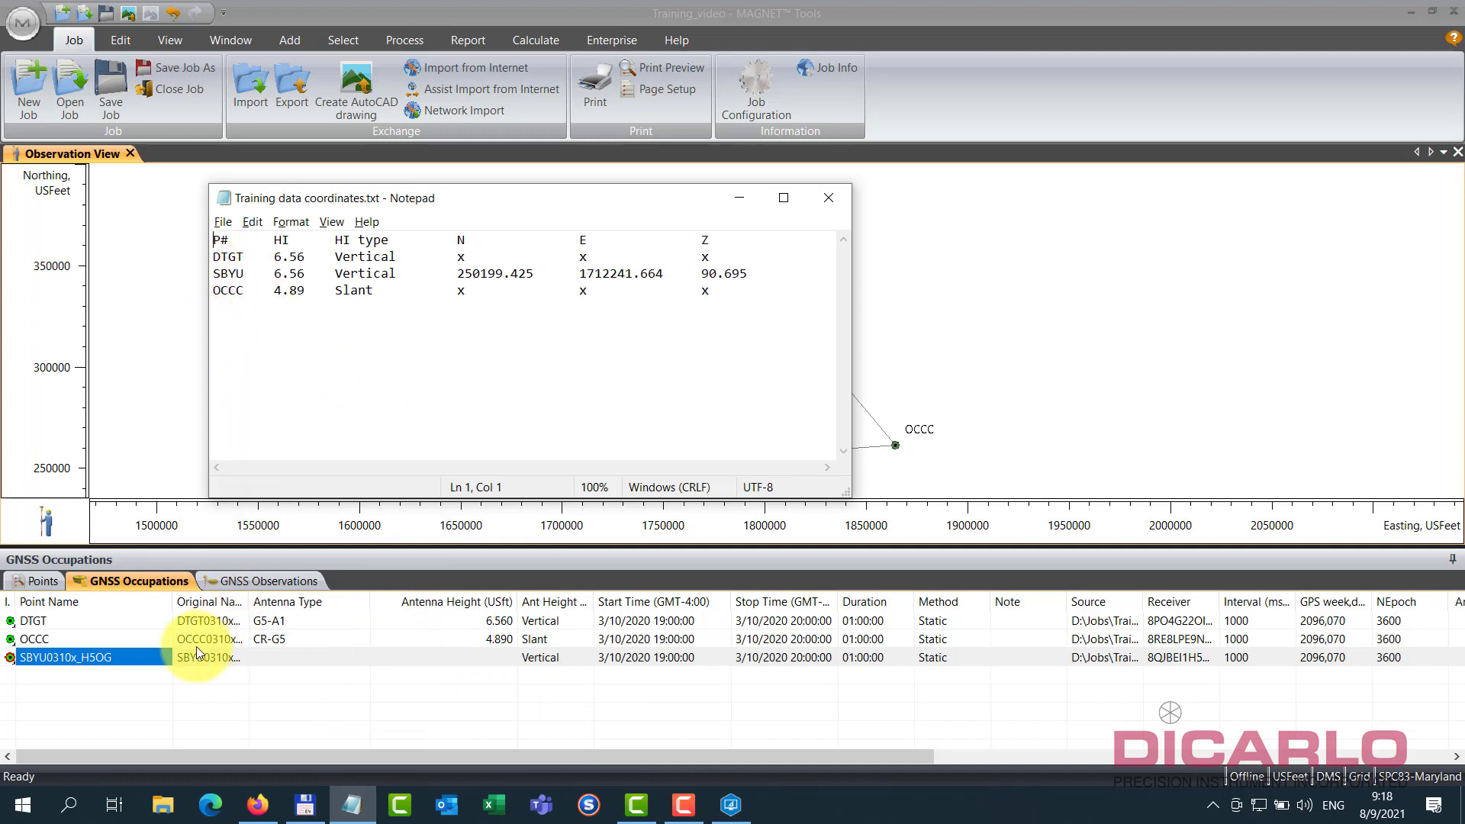
left_click(124, 657)
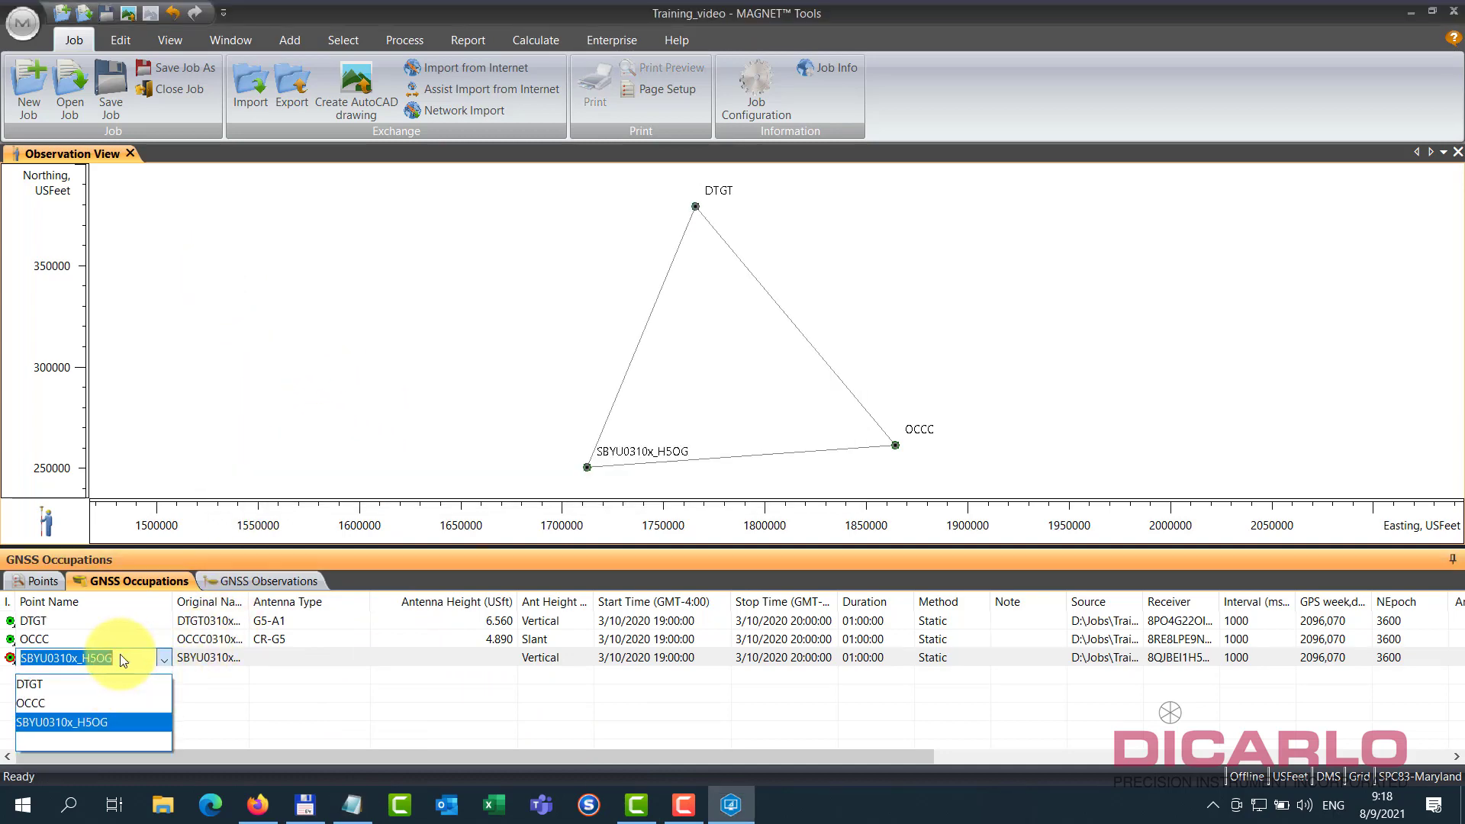
type("SBYU")
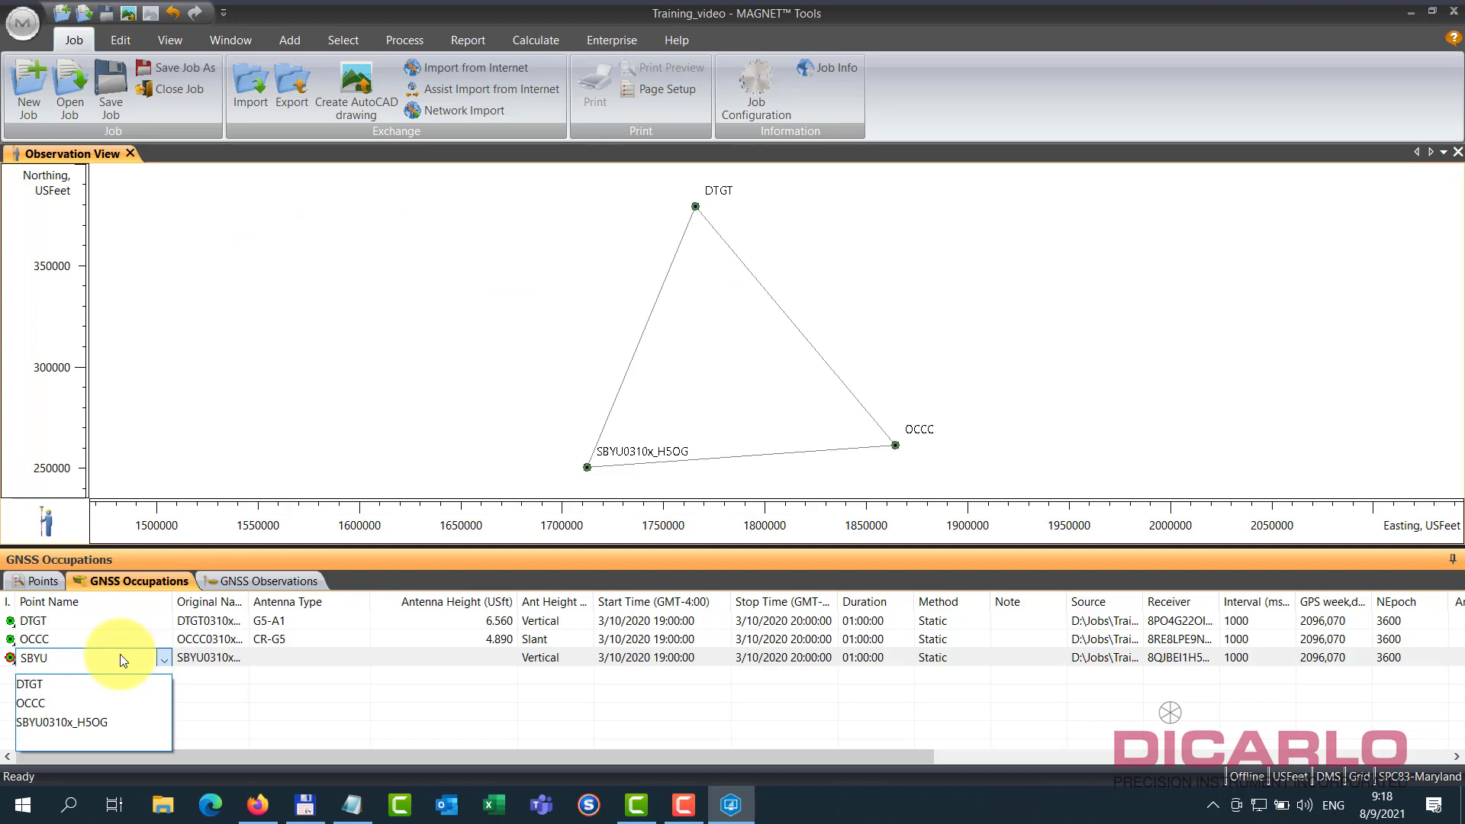
key("Return")
- Set SBYU's antenna type to Topcon G5-A1
left_click(279, 659)
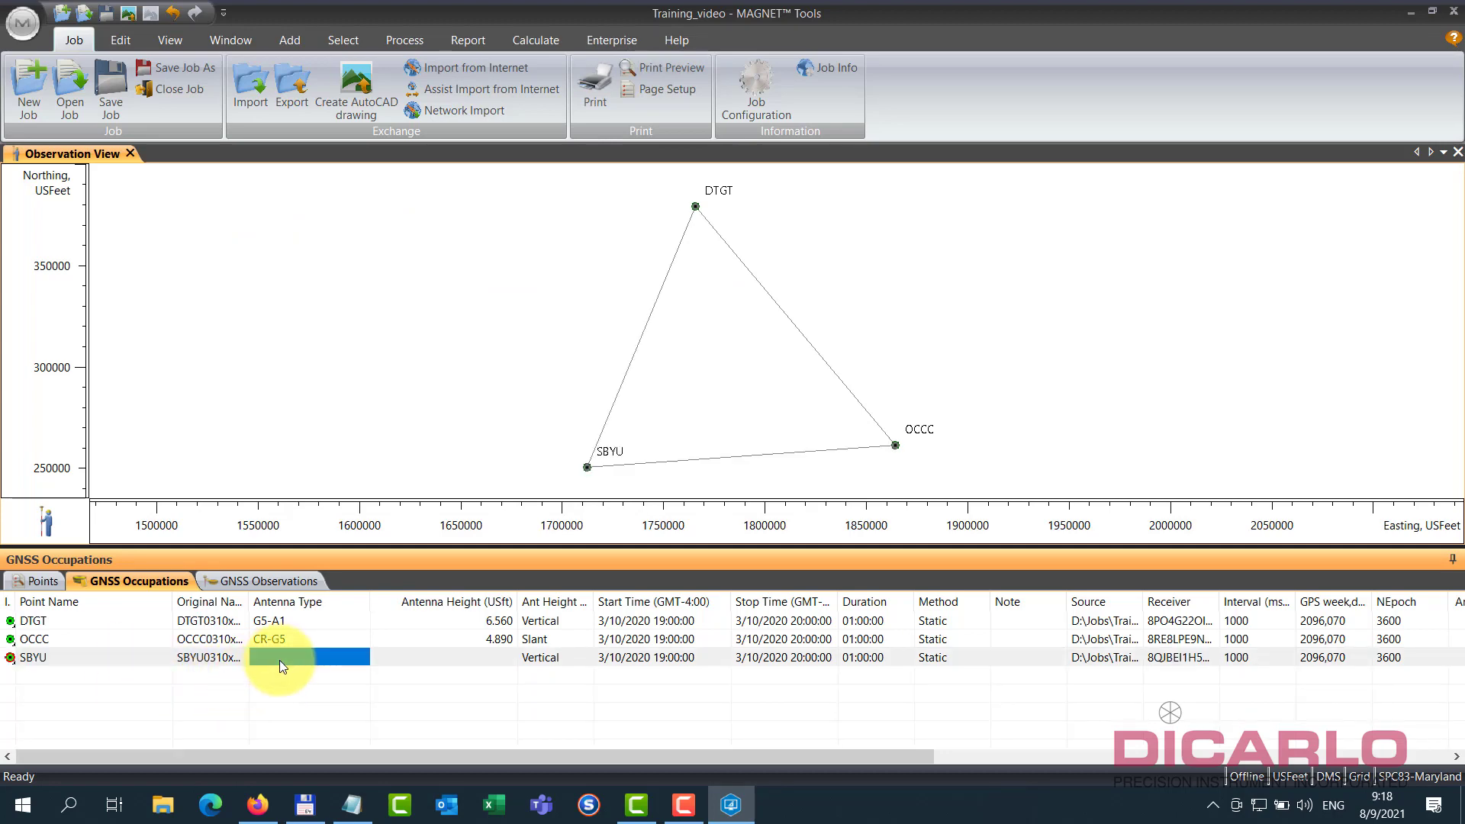
left_click(342, 657)
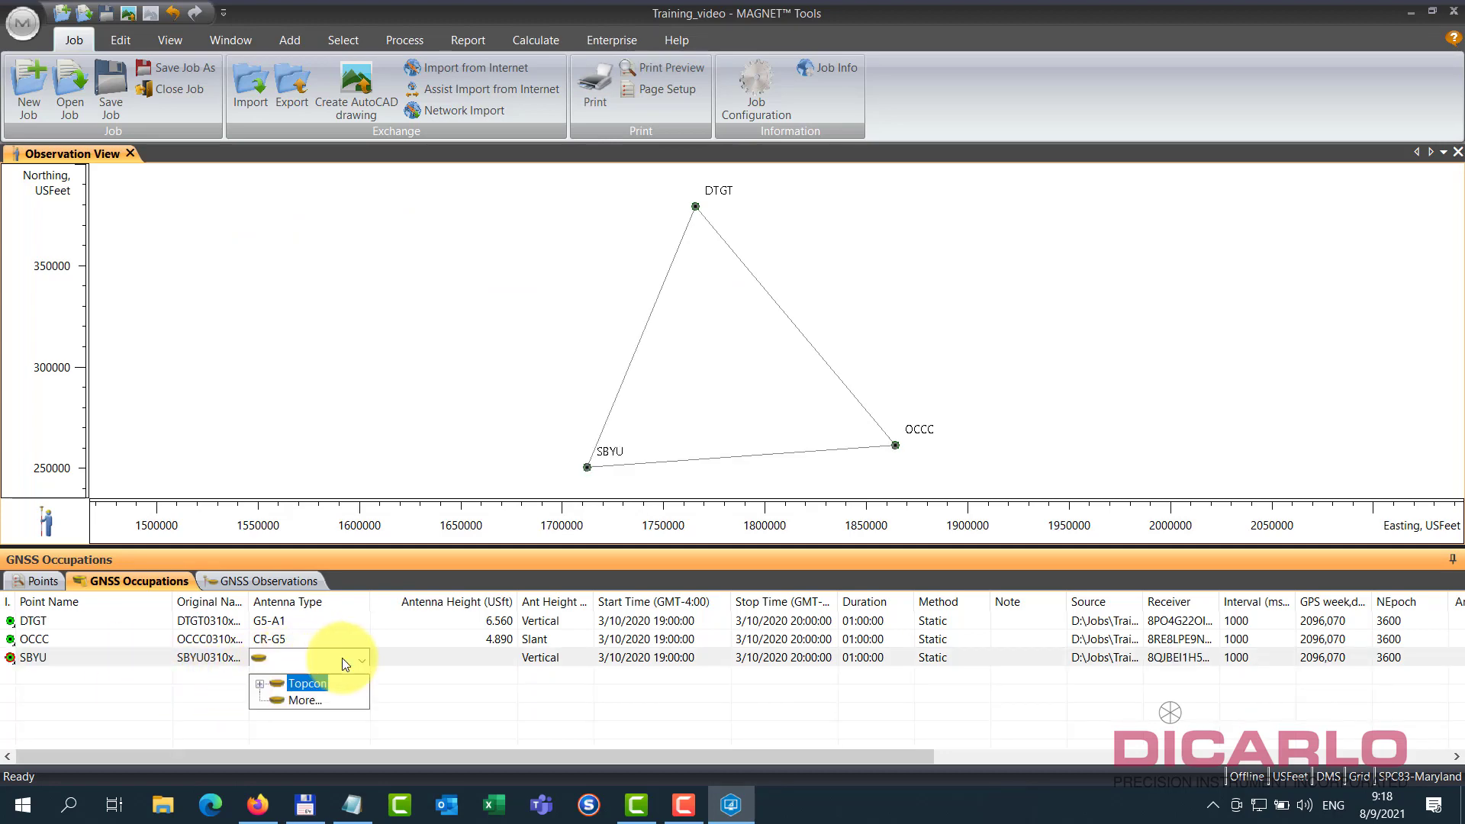
left_click(260, 684)
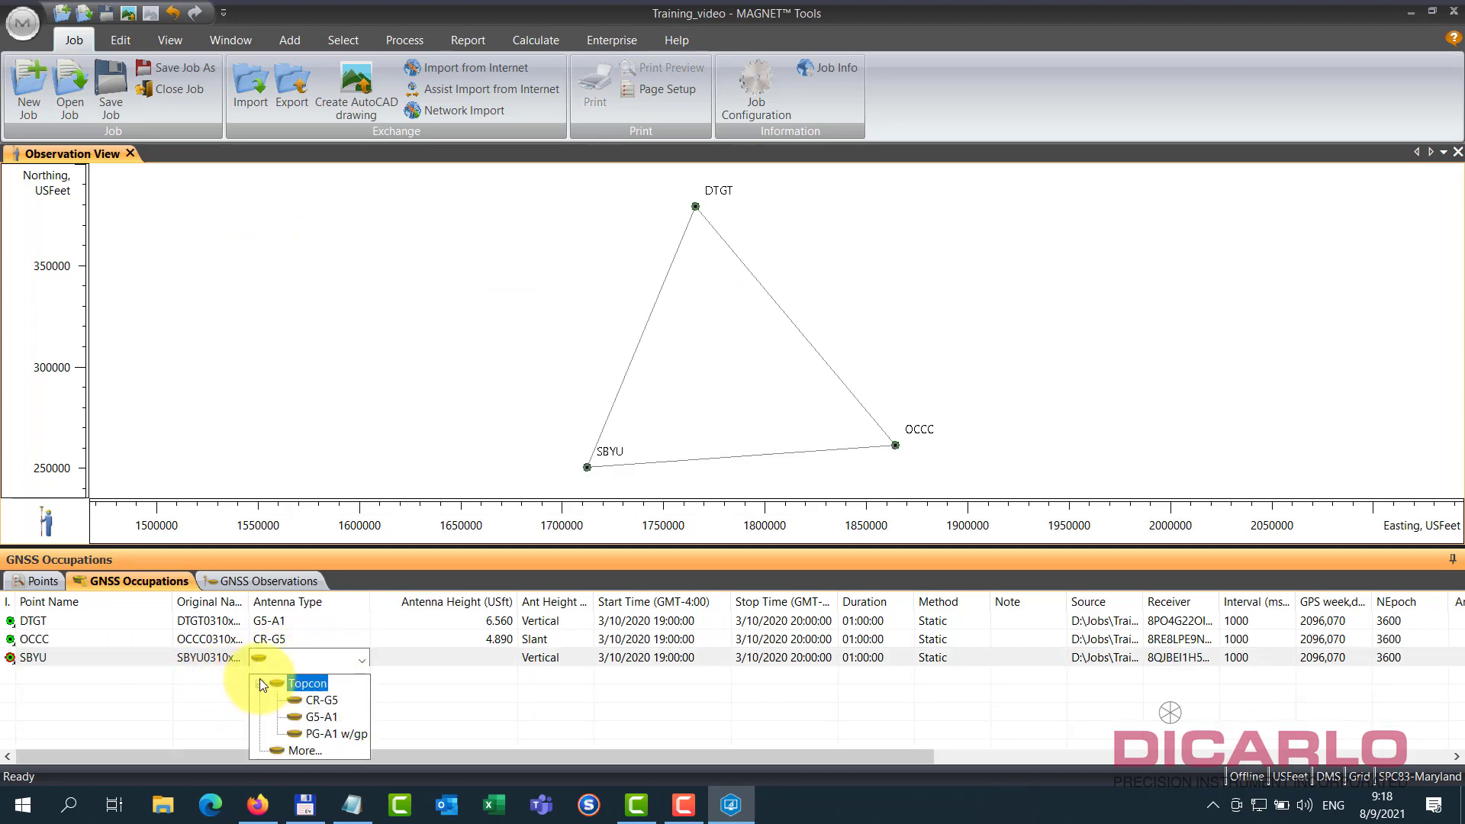
left_click(322, 719)
- Enter 6.56 as SBYU's antenna height
left_click(412, 659)
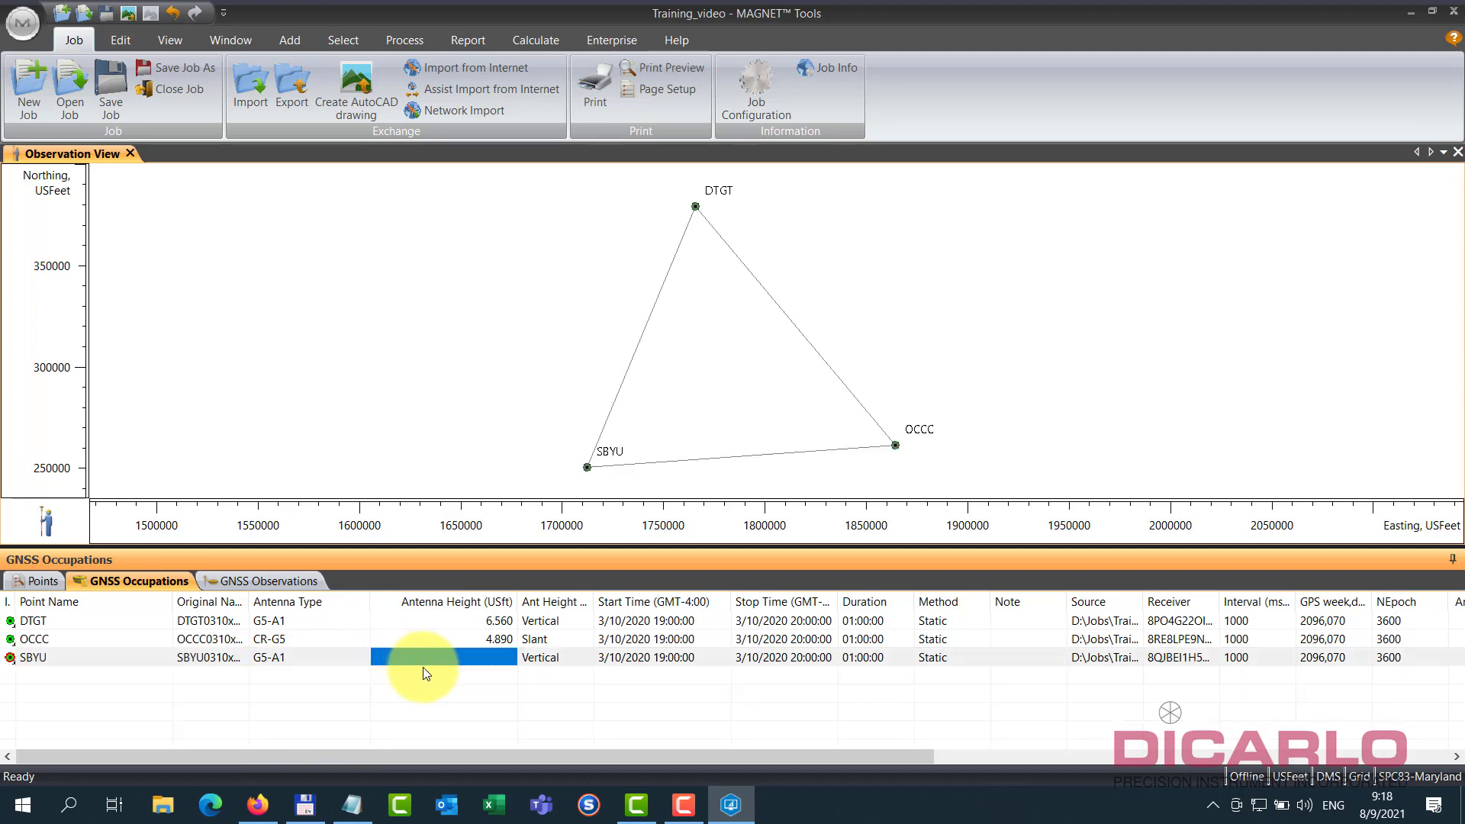
left_click(482, 657)
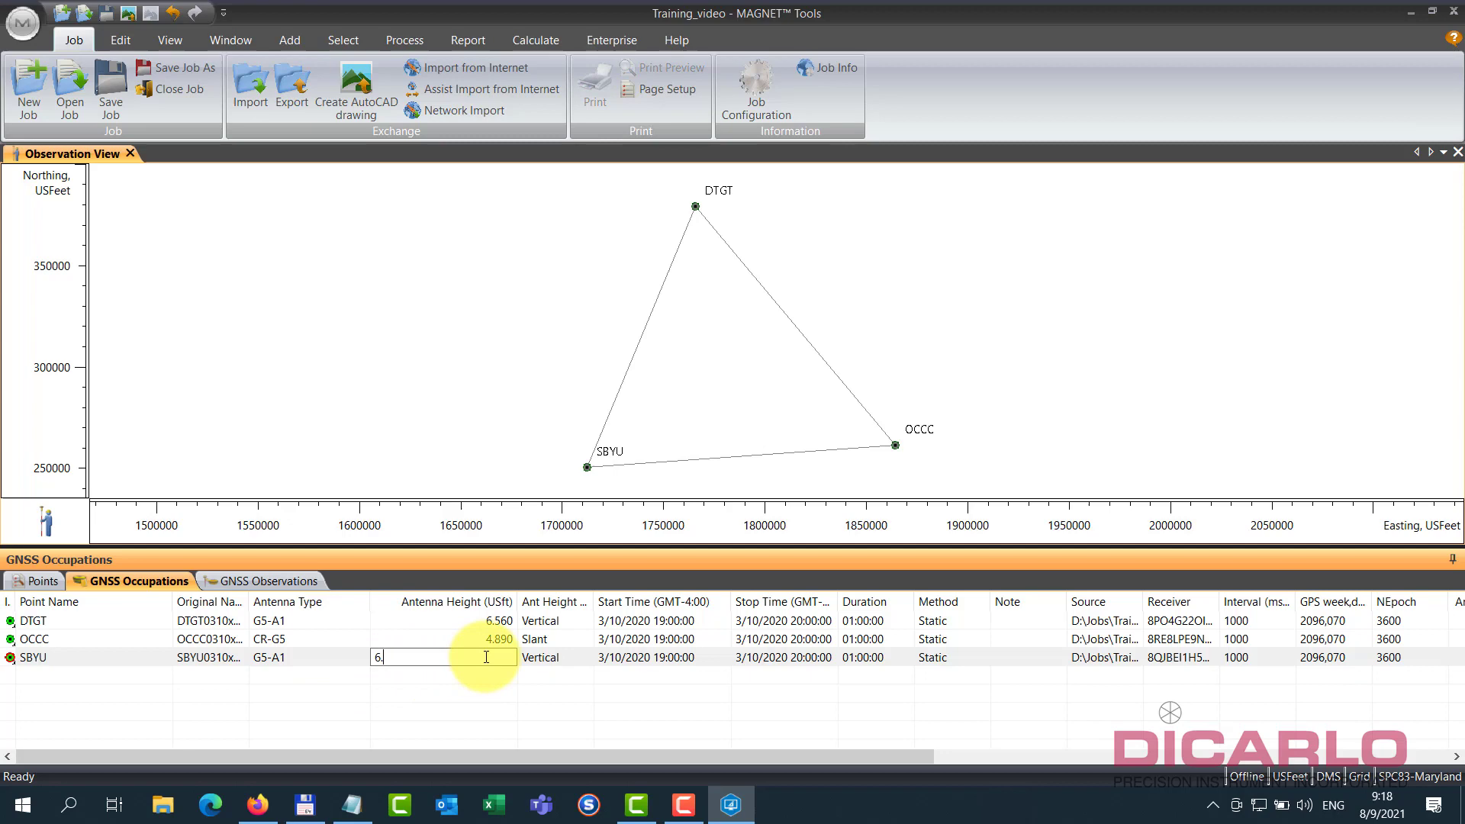
type("6.56")
key("Return")
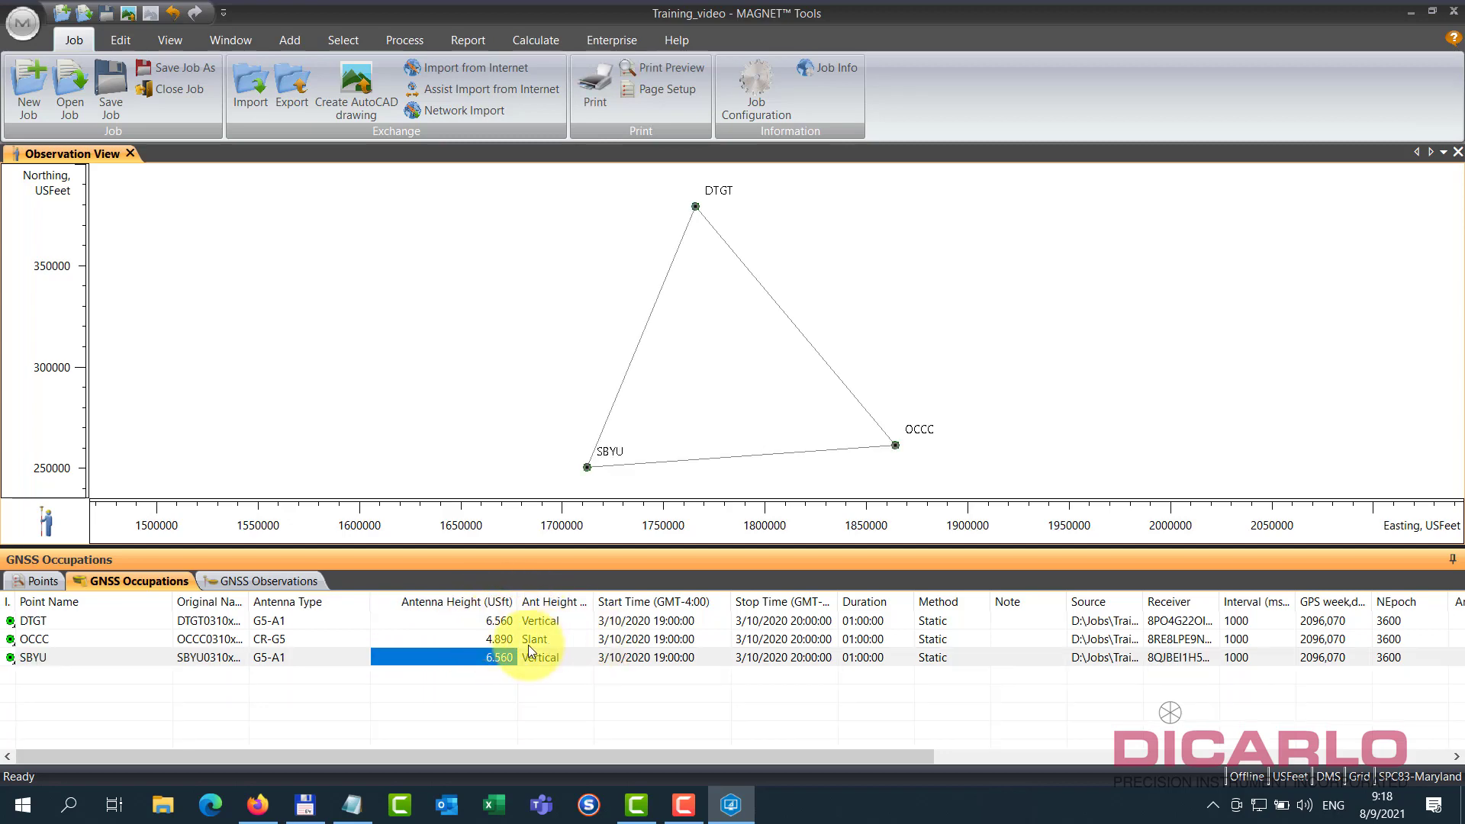
key("alt+Tab")
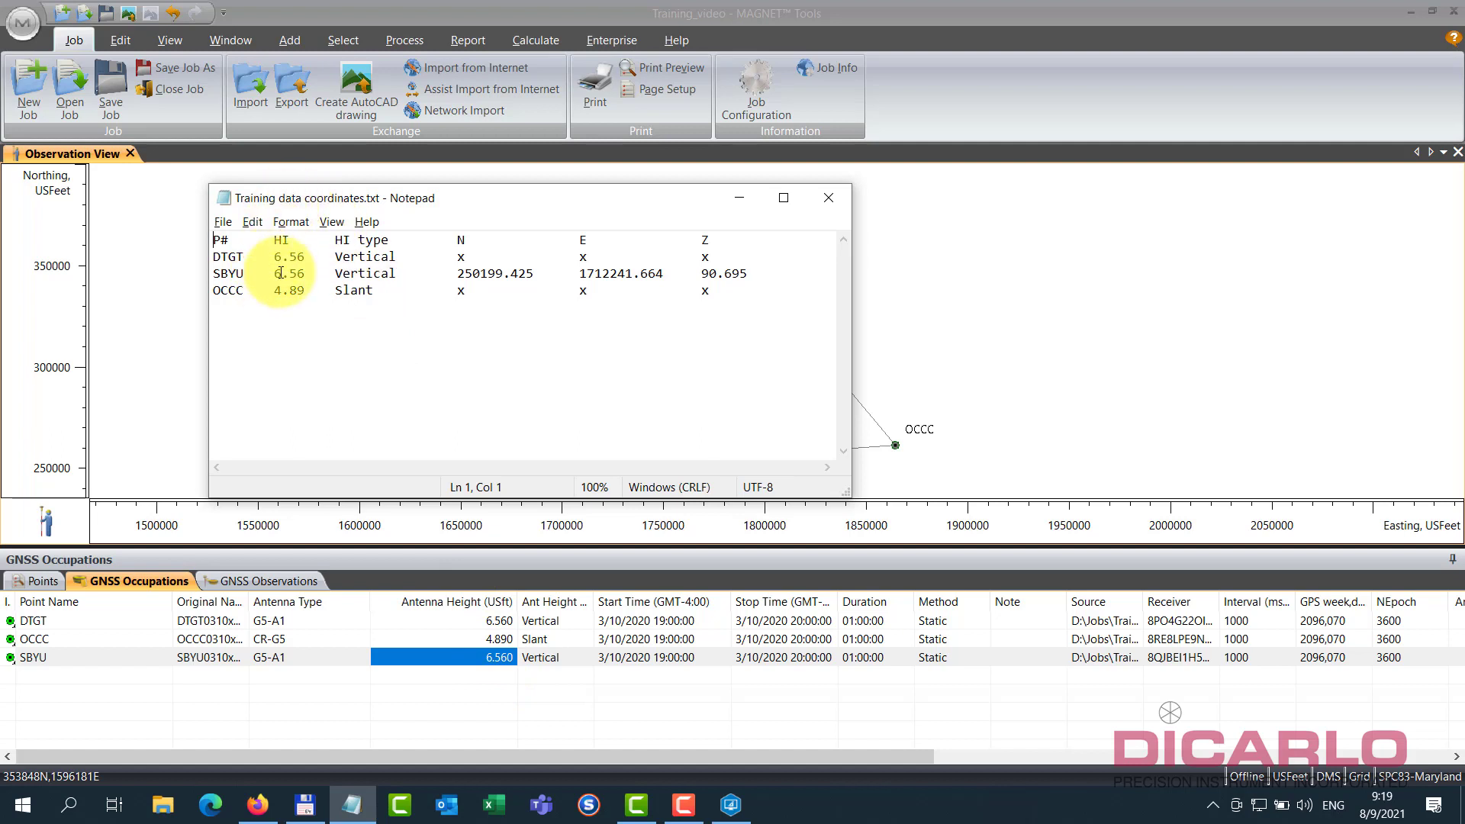
left_click_drag(275, 273, 307, 270)
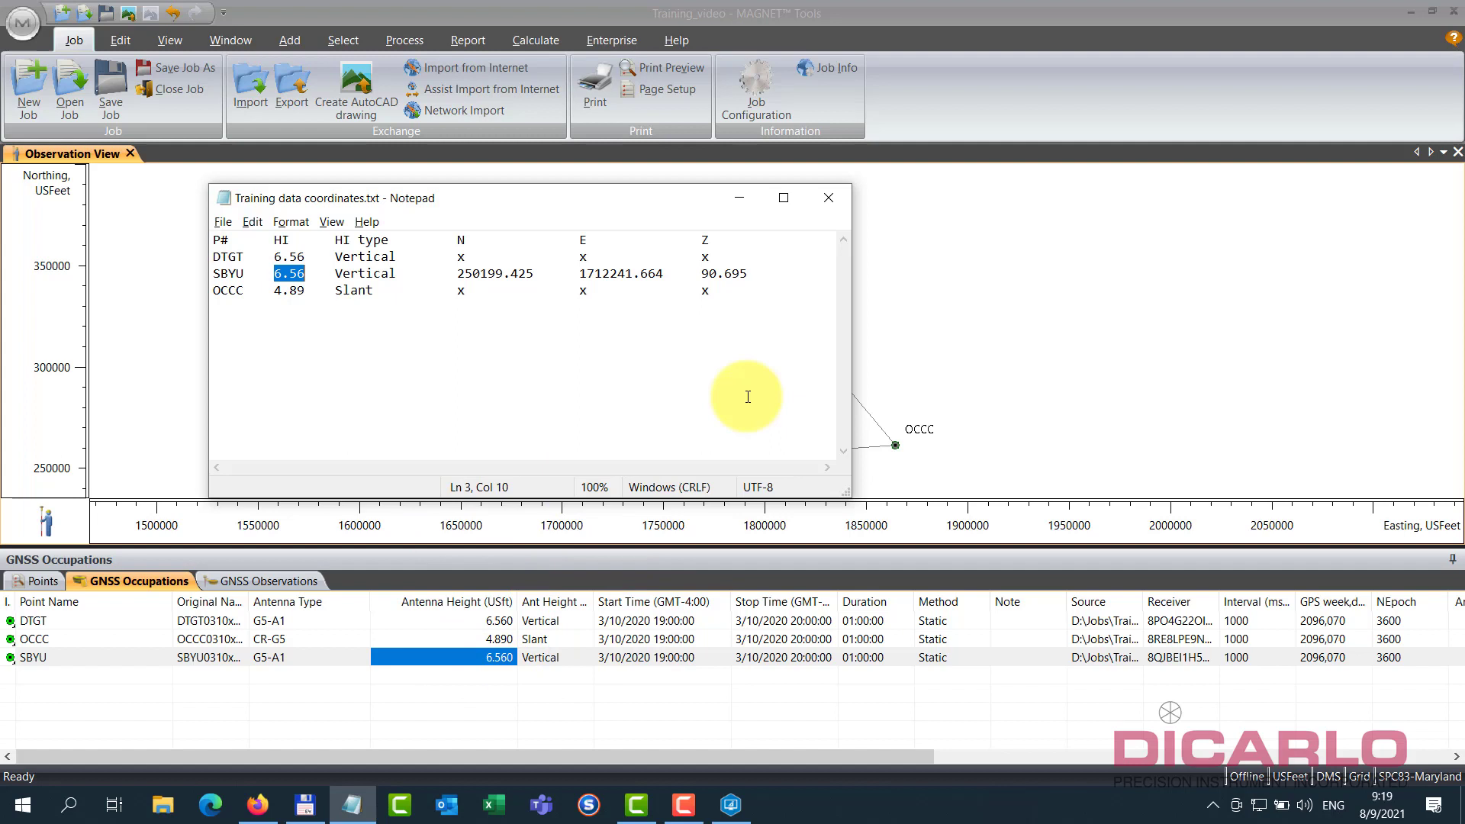
left_click_drag(653, 199, 664, 167)
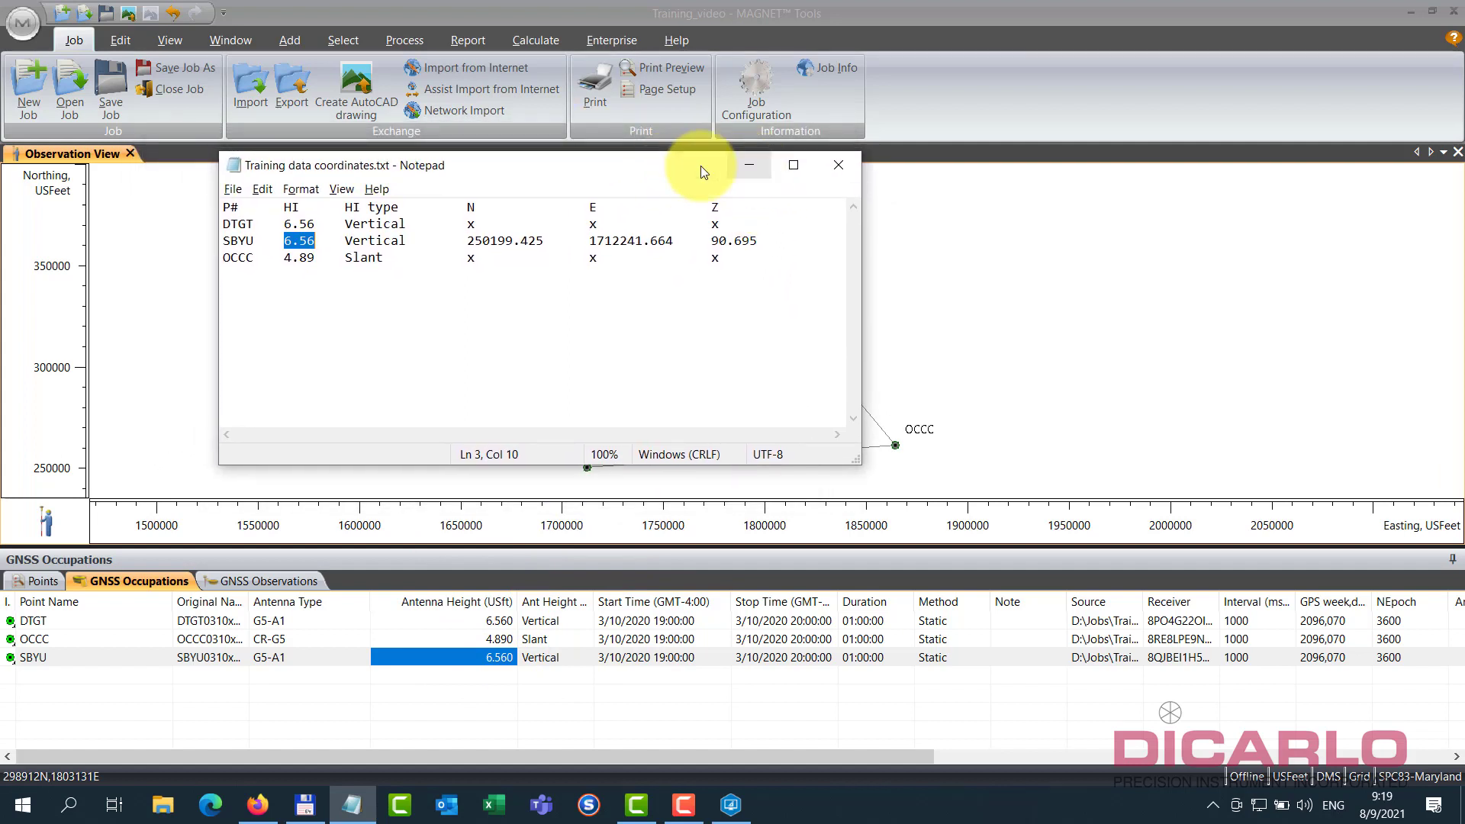
left_click(108, 13)
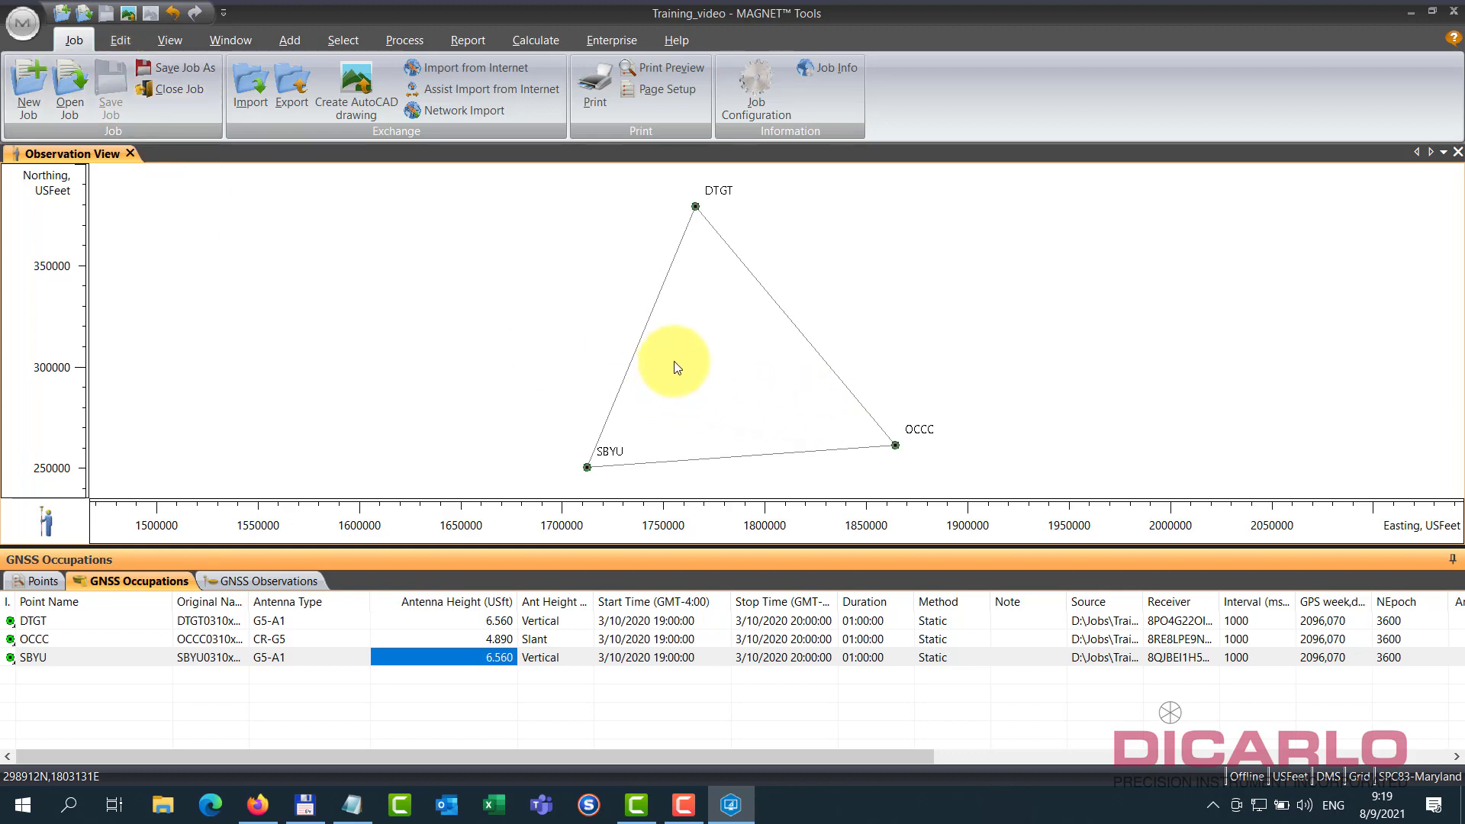
- Turn on the Bing satellite map background and accept the accuracy warning
left_click(171, 42)
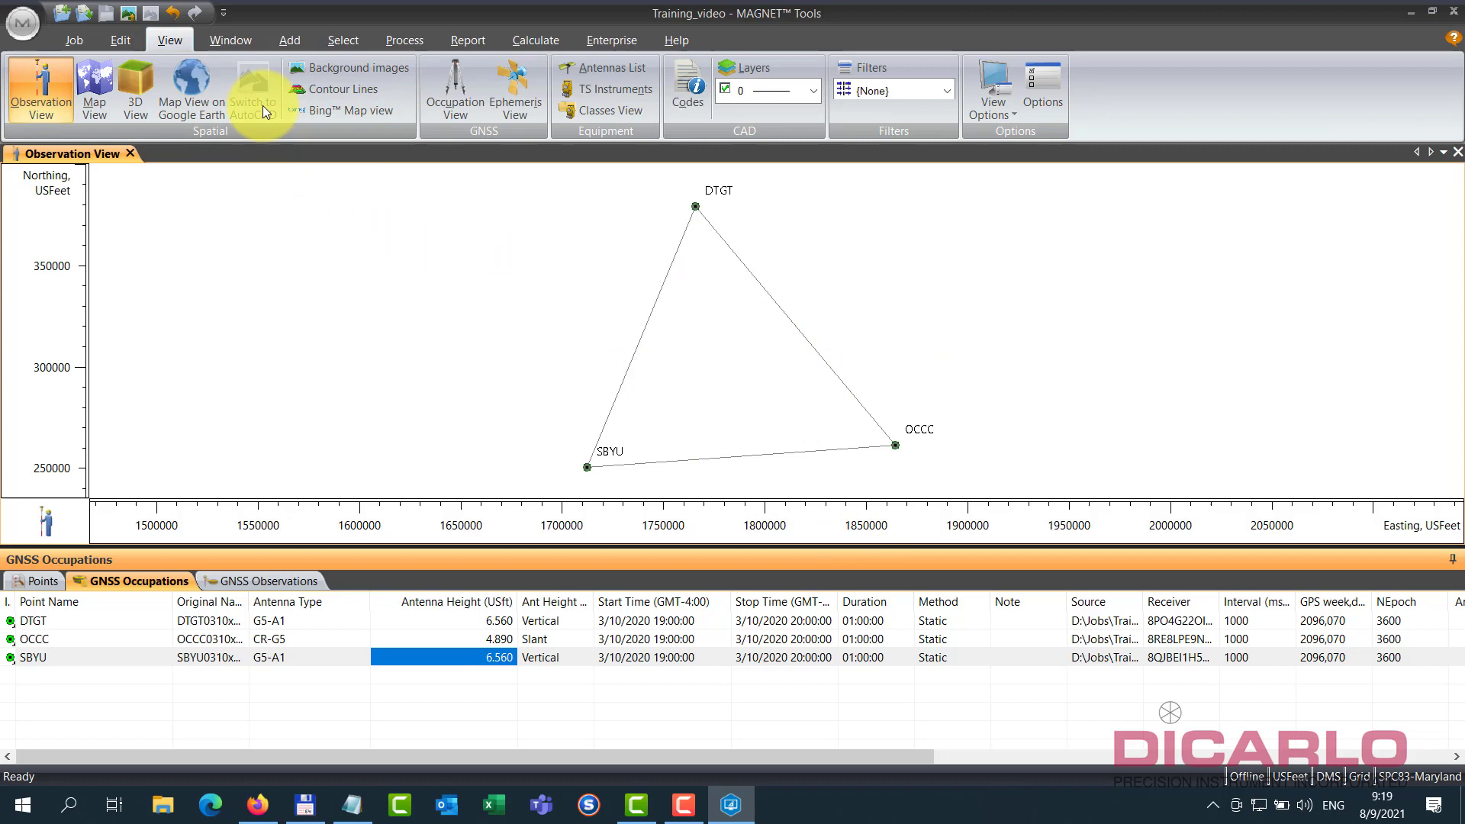
left_click(328, 108)
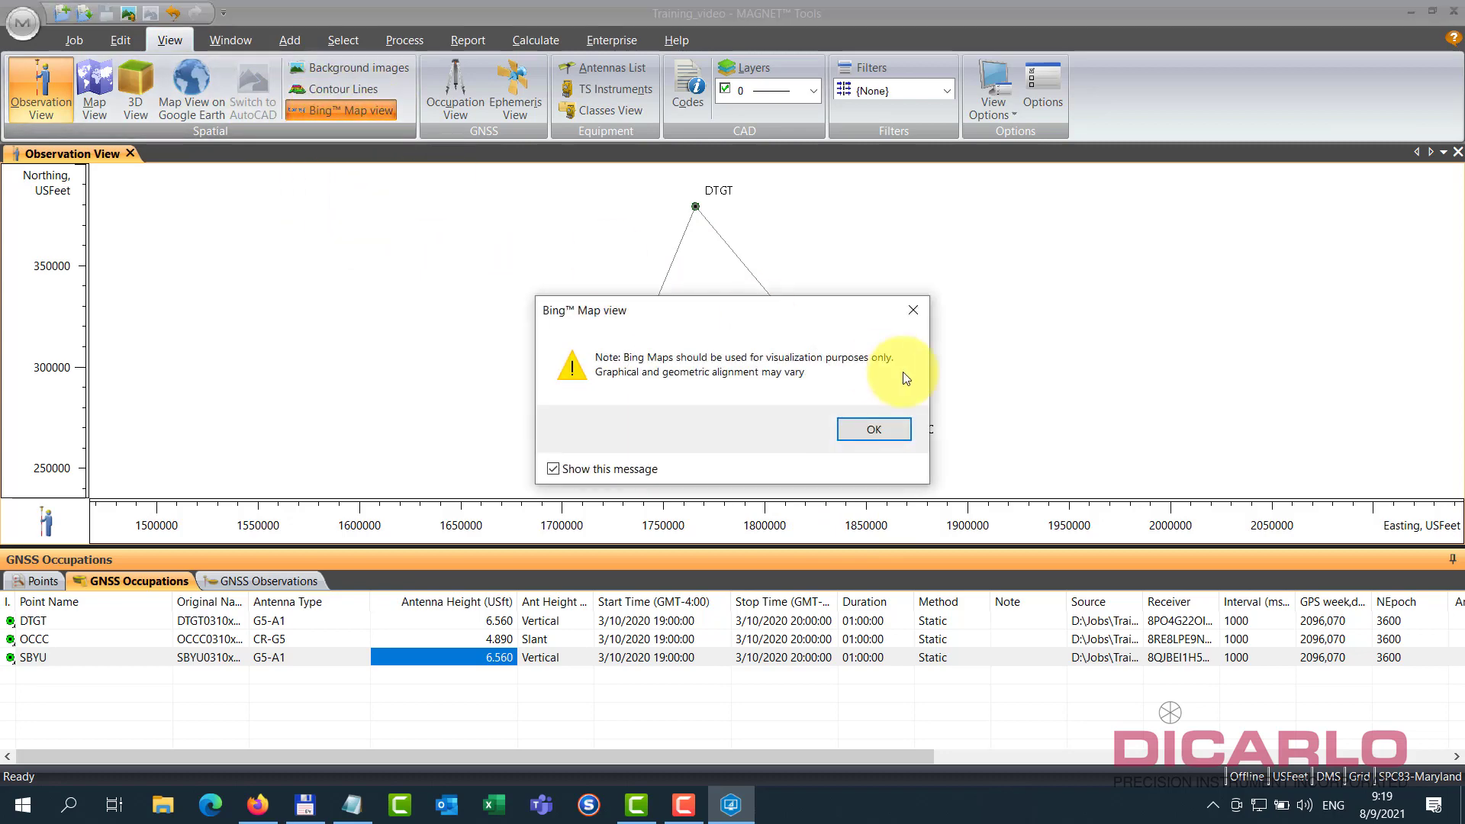
left_click(871, 430)
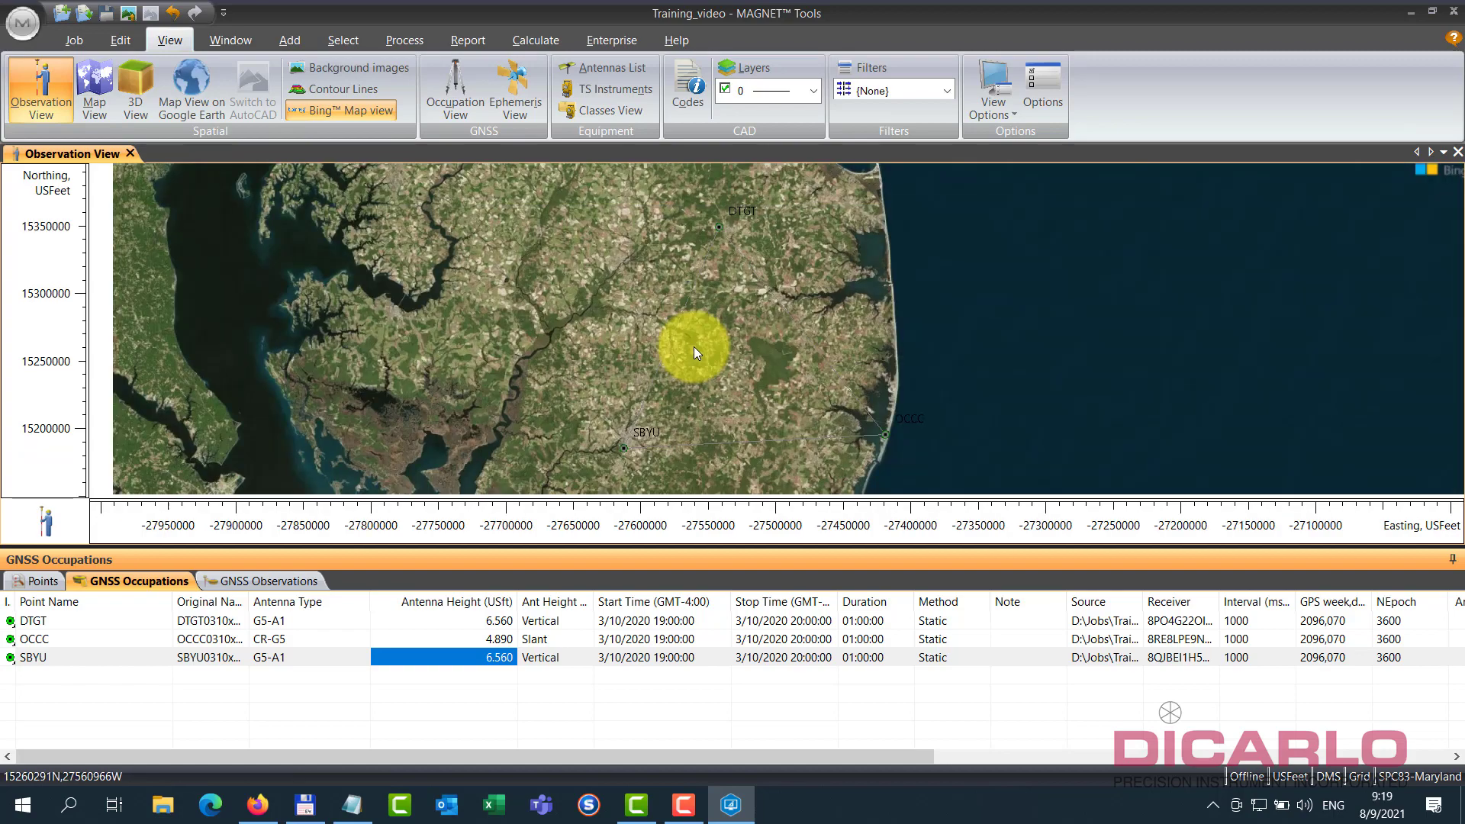
- Zoom and pan the satellite map to center closely on DTGT
scroll(717, 359, "up", 1)
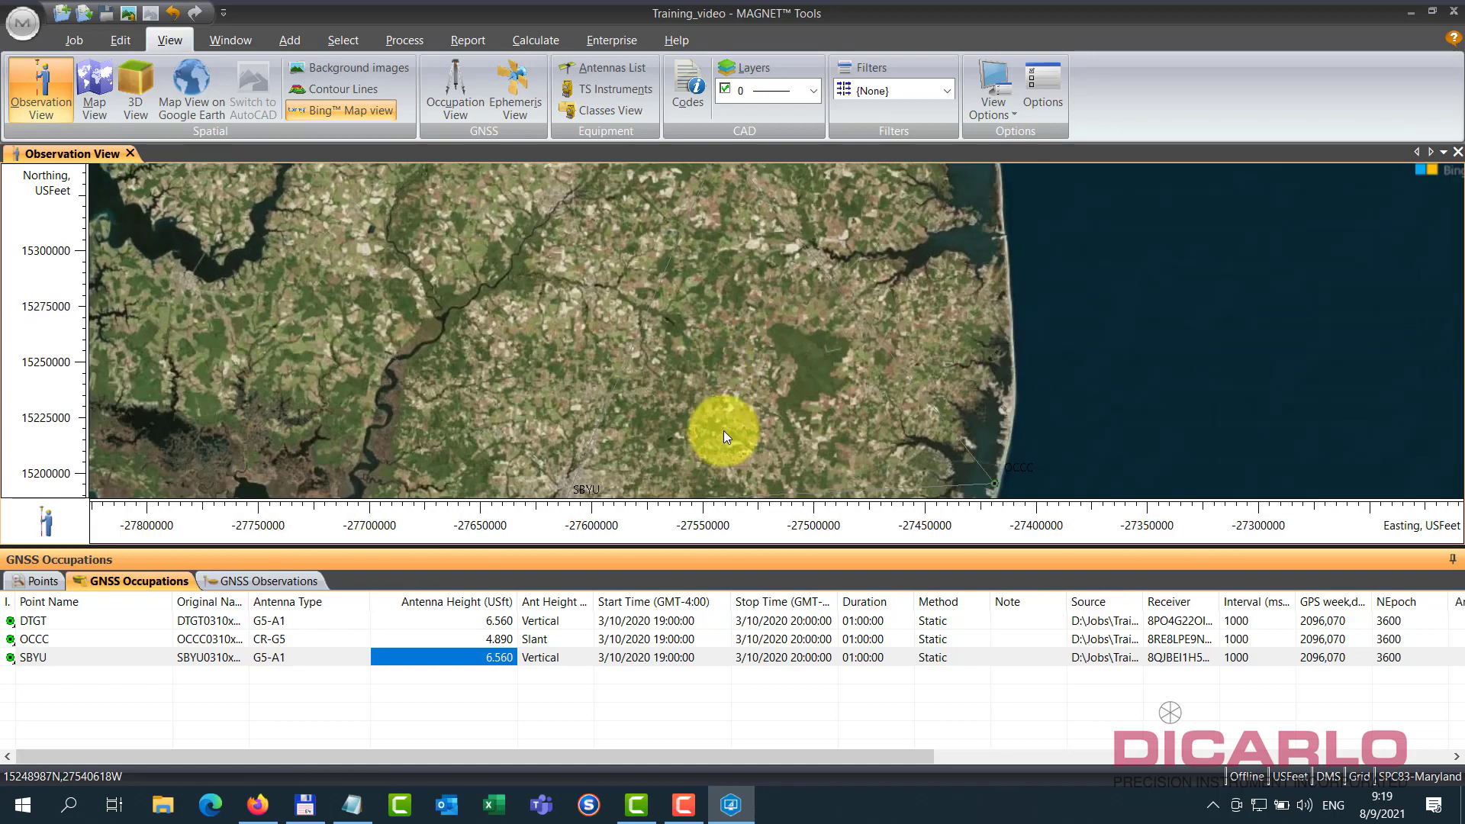
middle_click_drag(723, 430, 621, 345)
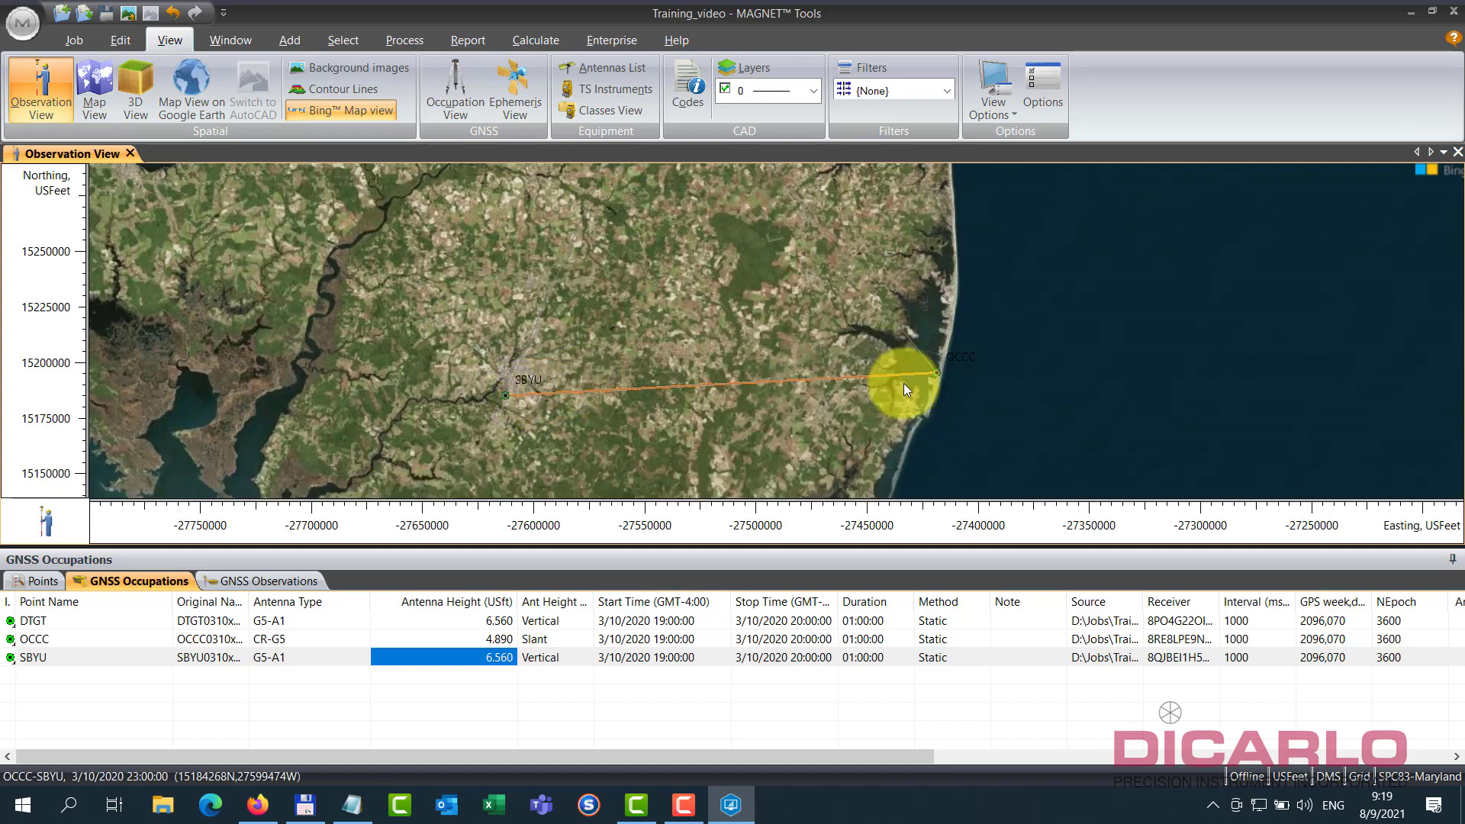
scroll(592, 379, "down", 2)
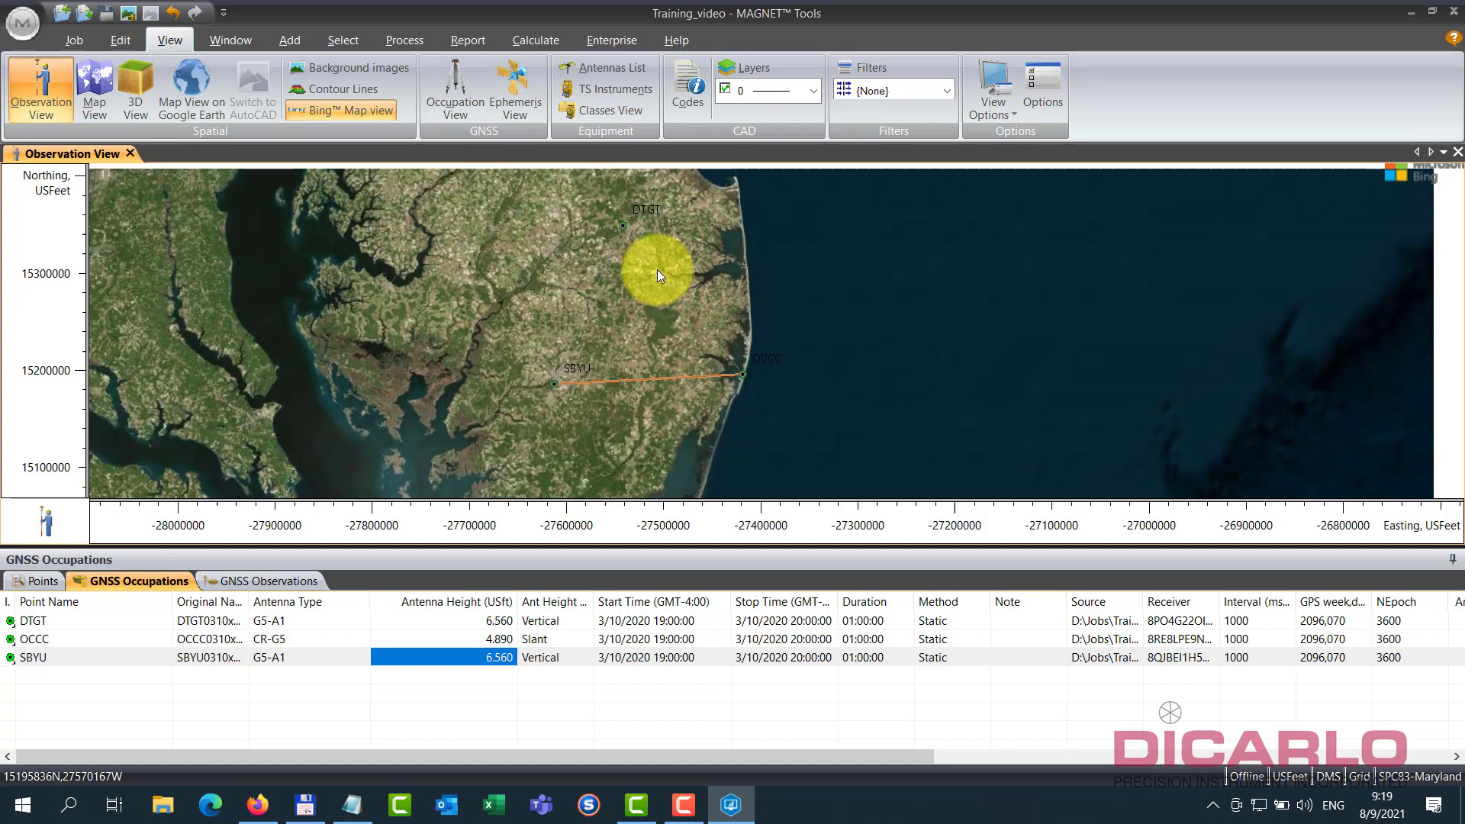
middle_click_drag(640, 214, 612, 257)
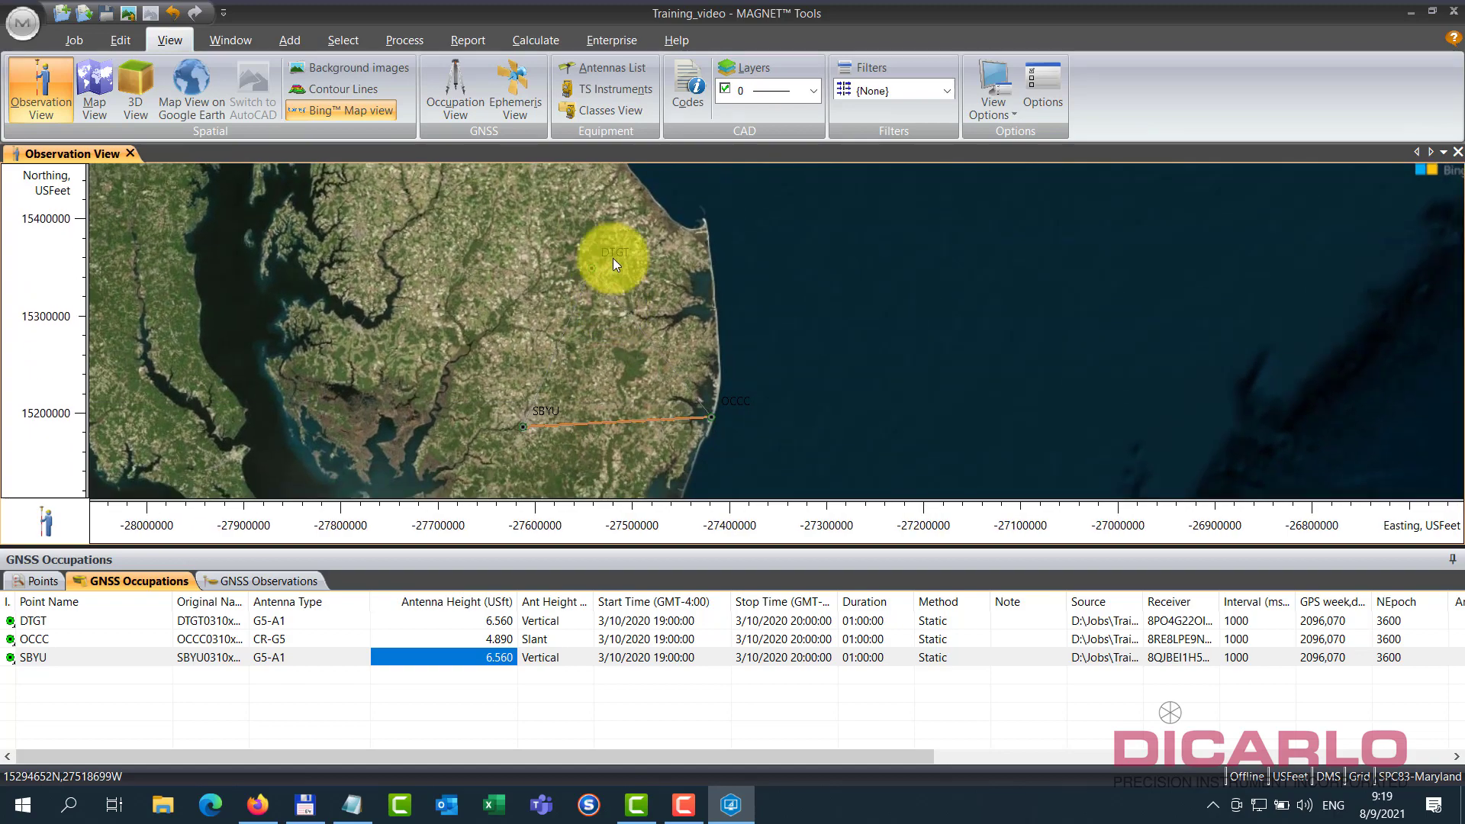
scroll(589, 273, "up", 2)
scroll(593, 272, "down", 1)
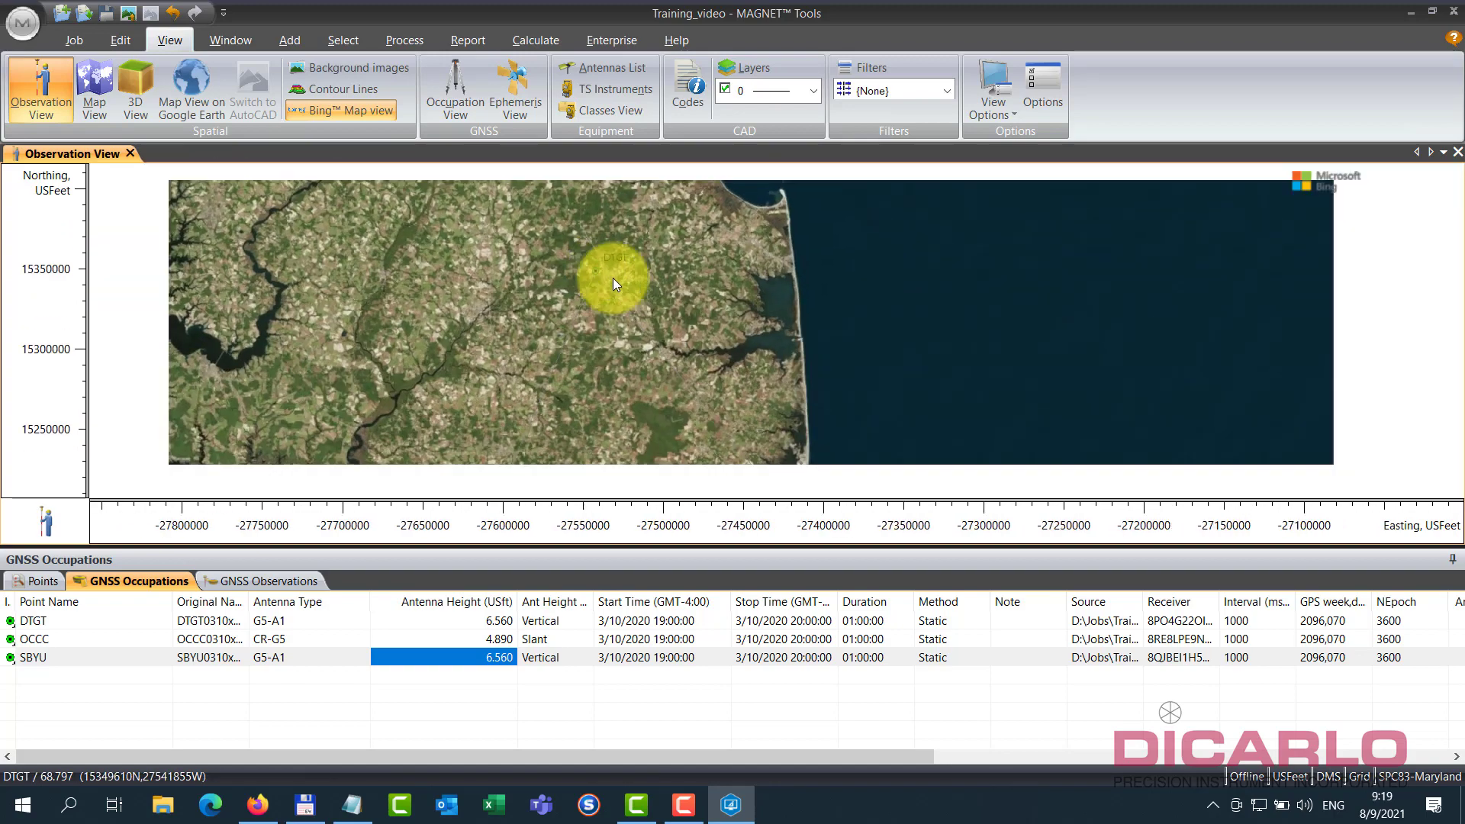
middle_click_drag(616, 322, 608, 264)
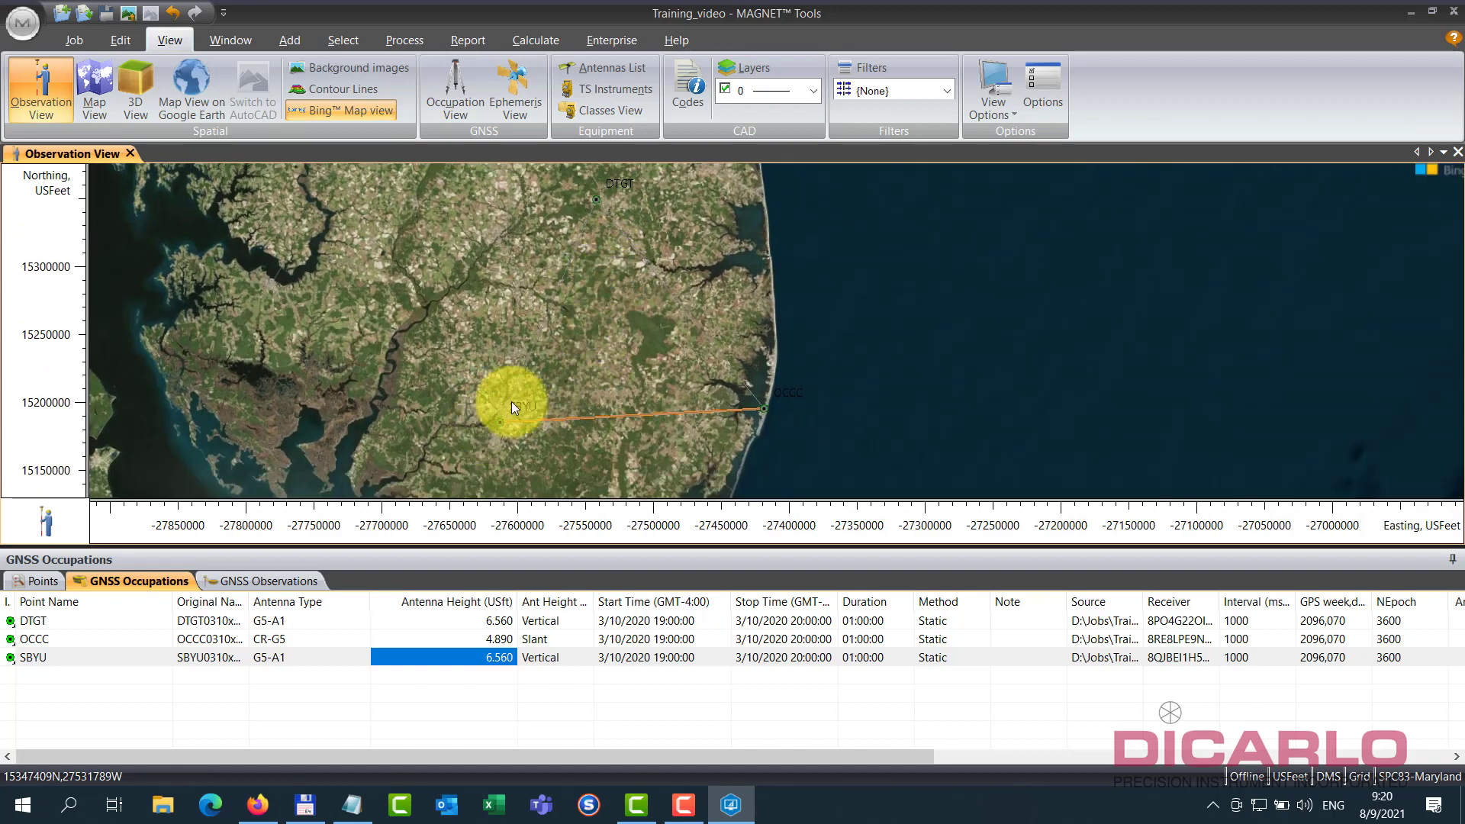
middle_click_drag(653, 309, 651, 323)
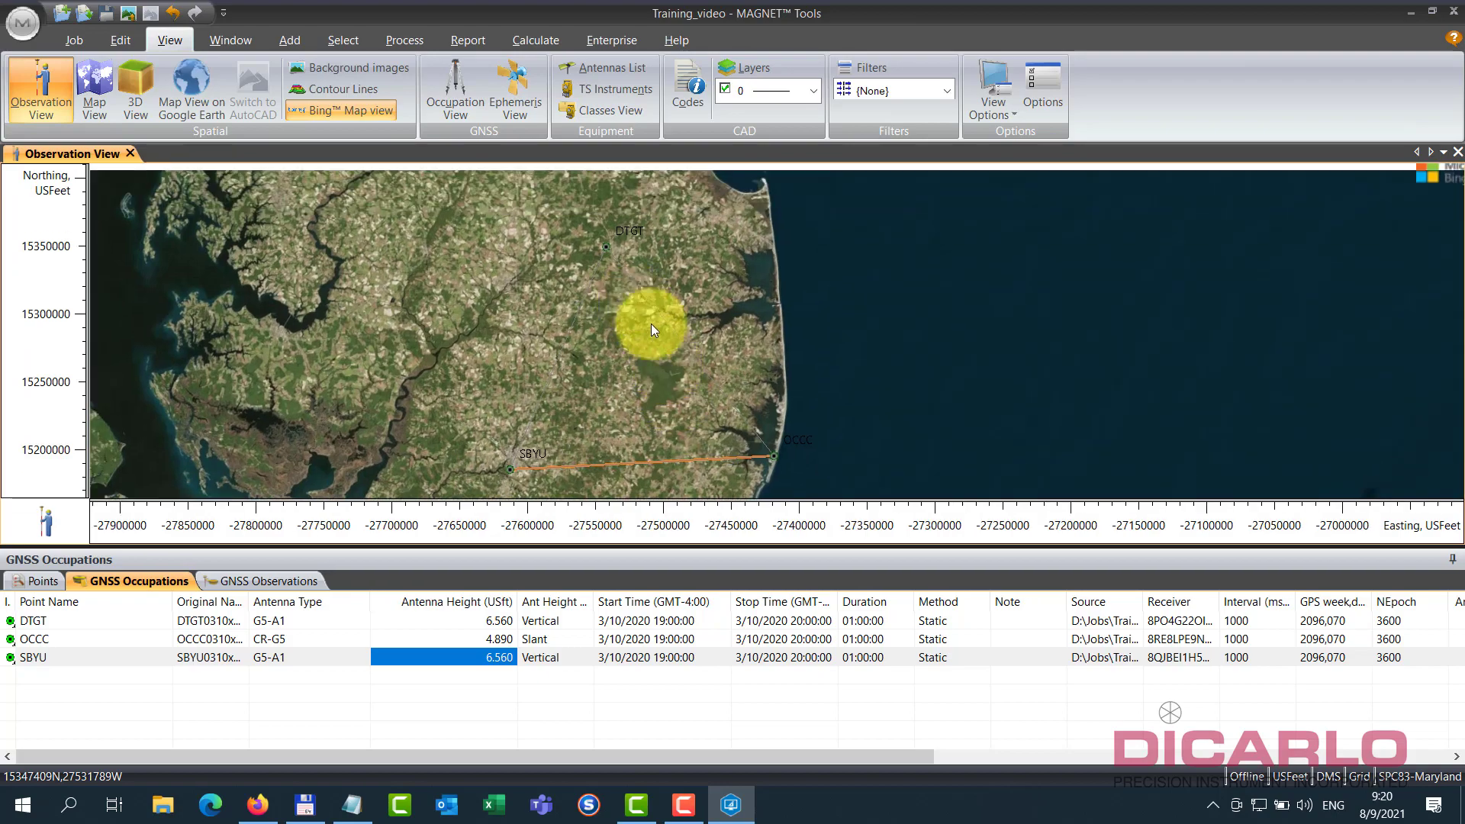
scroll(602, 252, "up", 5)
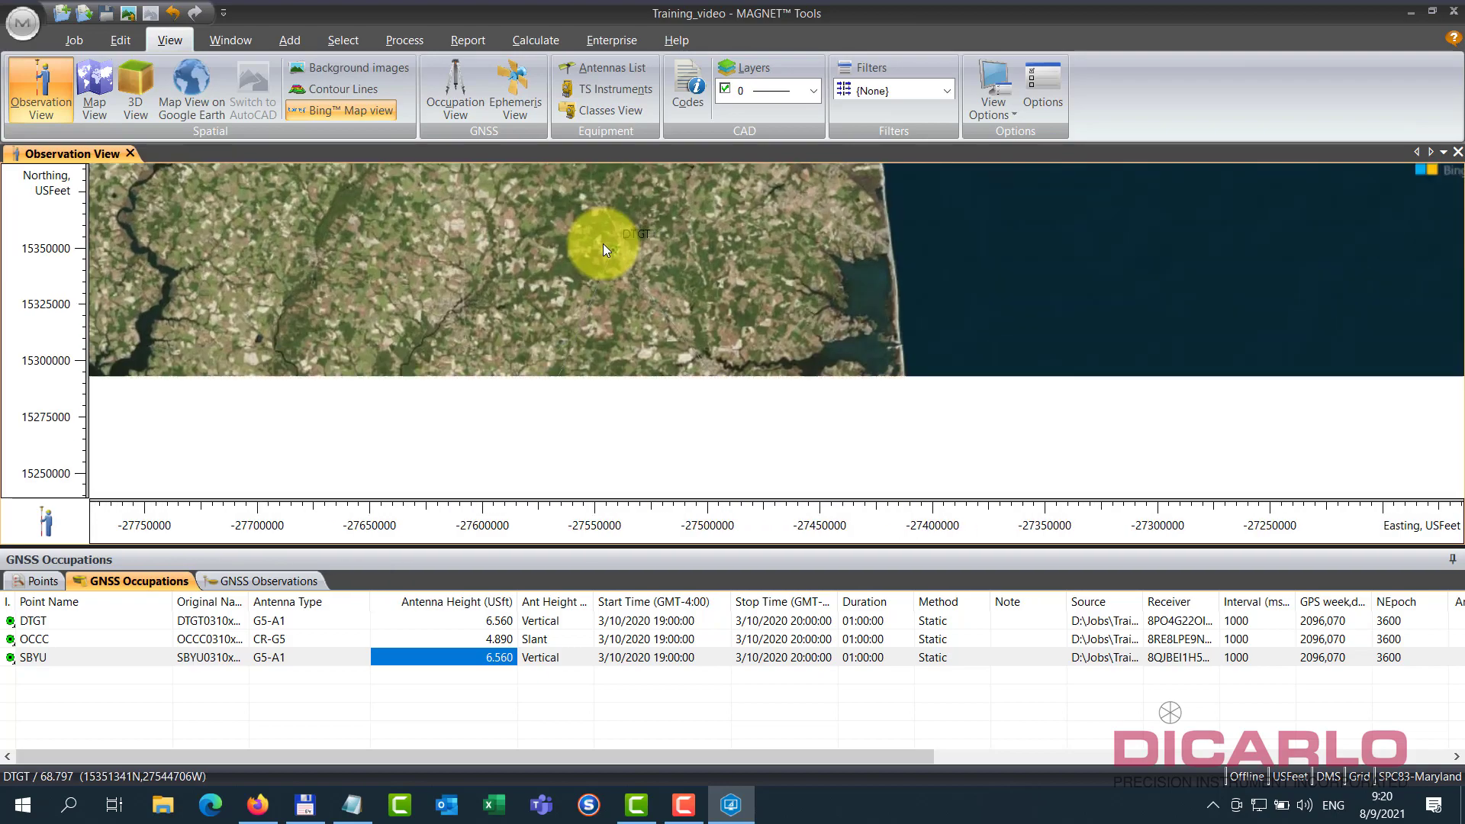
scroll(628, 254, "up", 1)
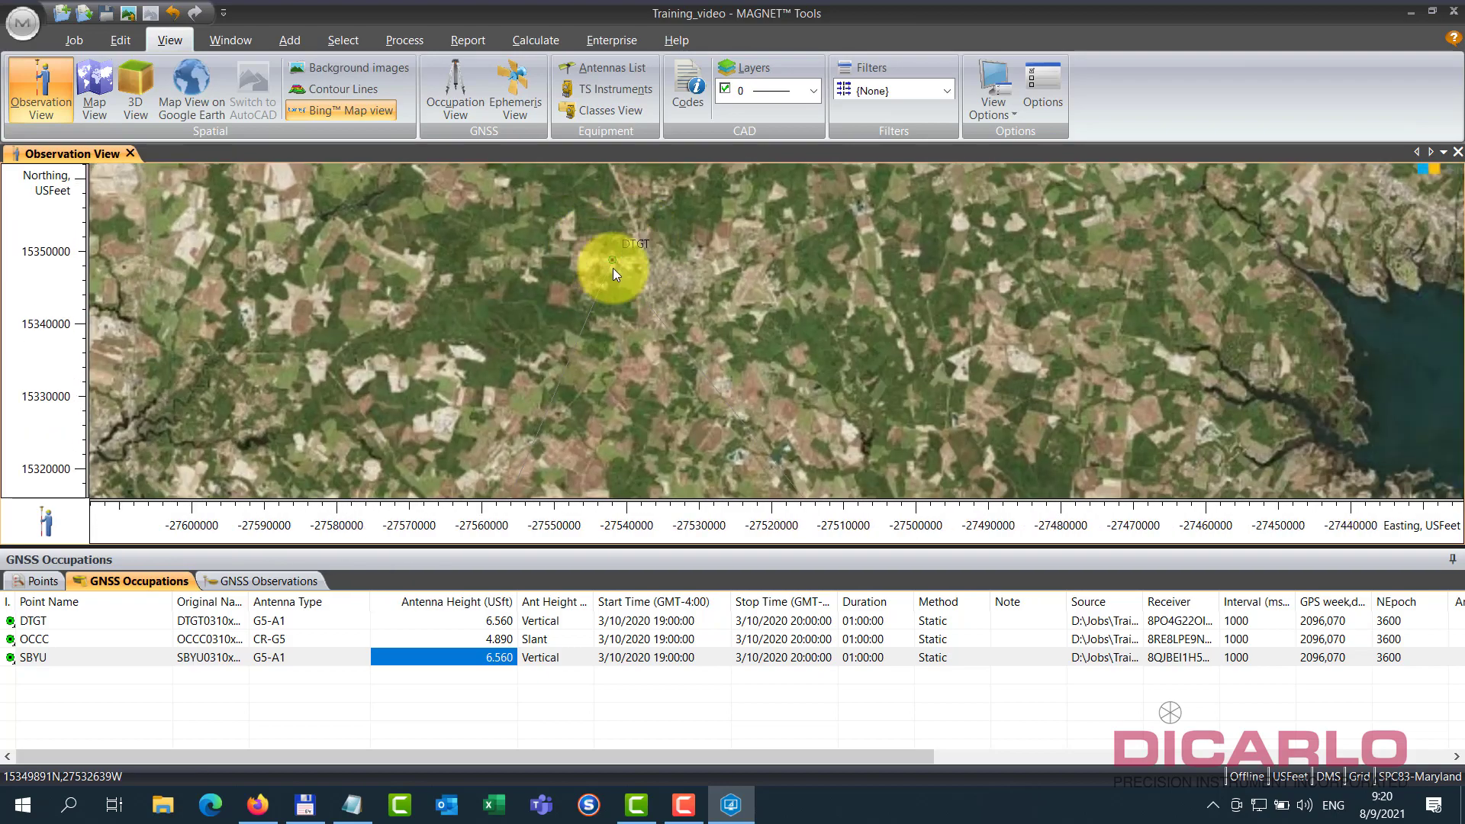
- Turn off the Bing map, switch to the Points table, and bring up the coordinates file
scroll(612, 270, "down", 2)
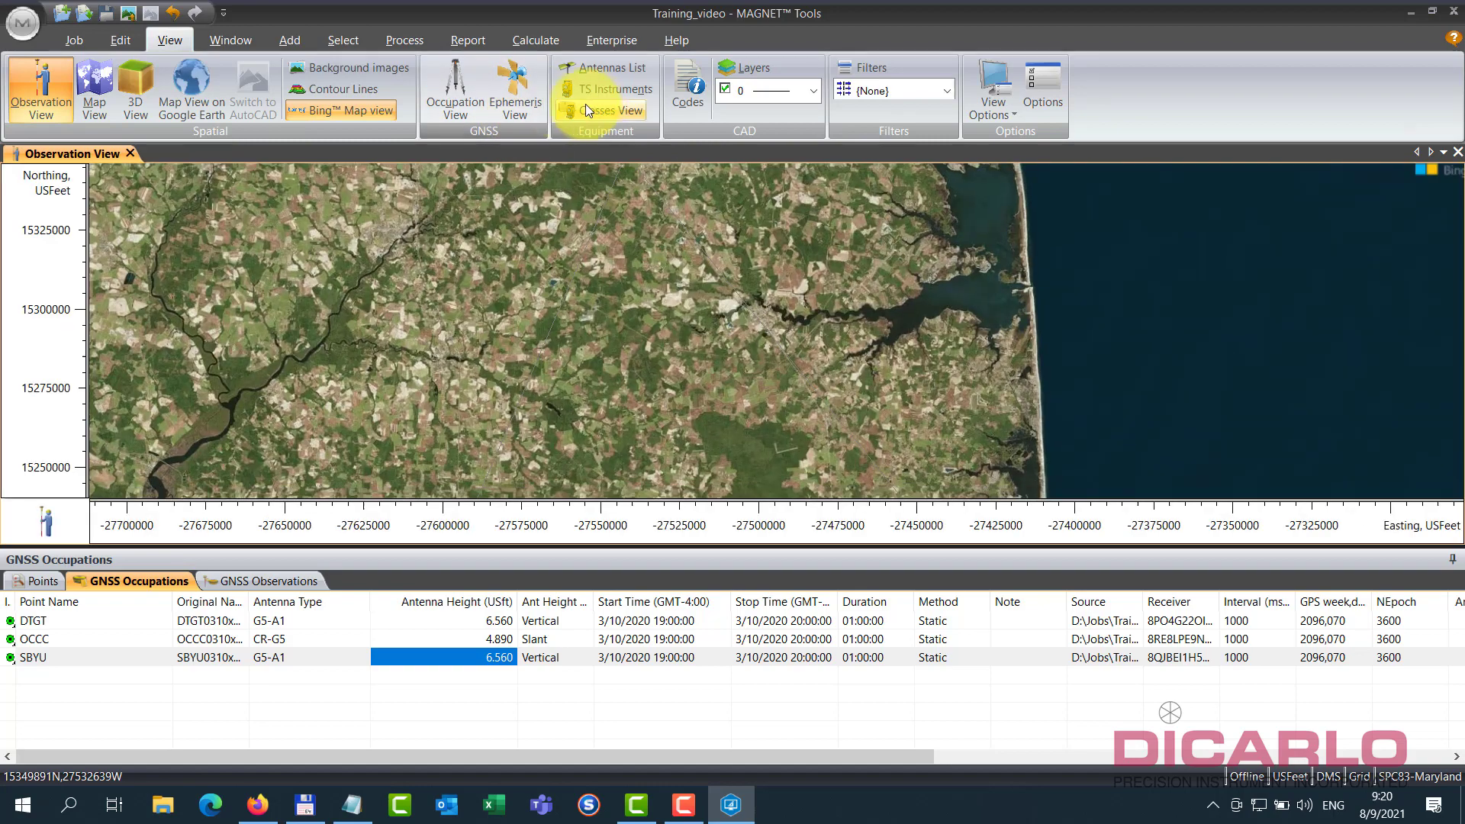
left_click(359, 107)
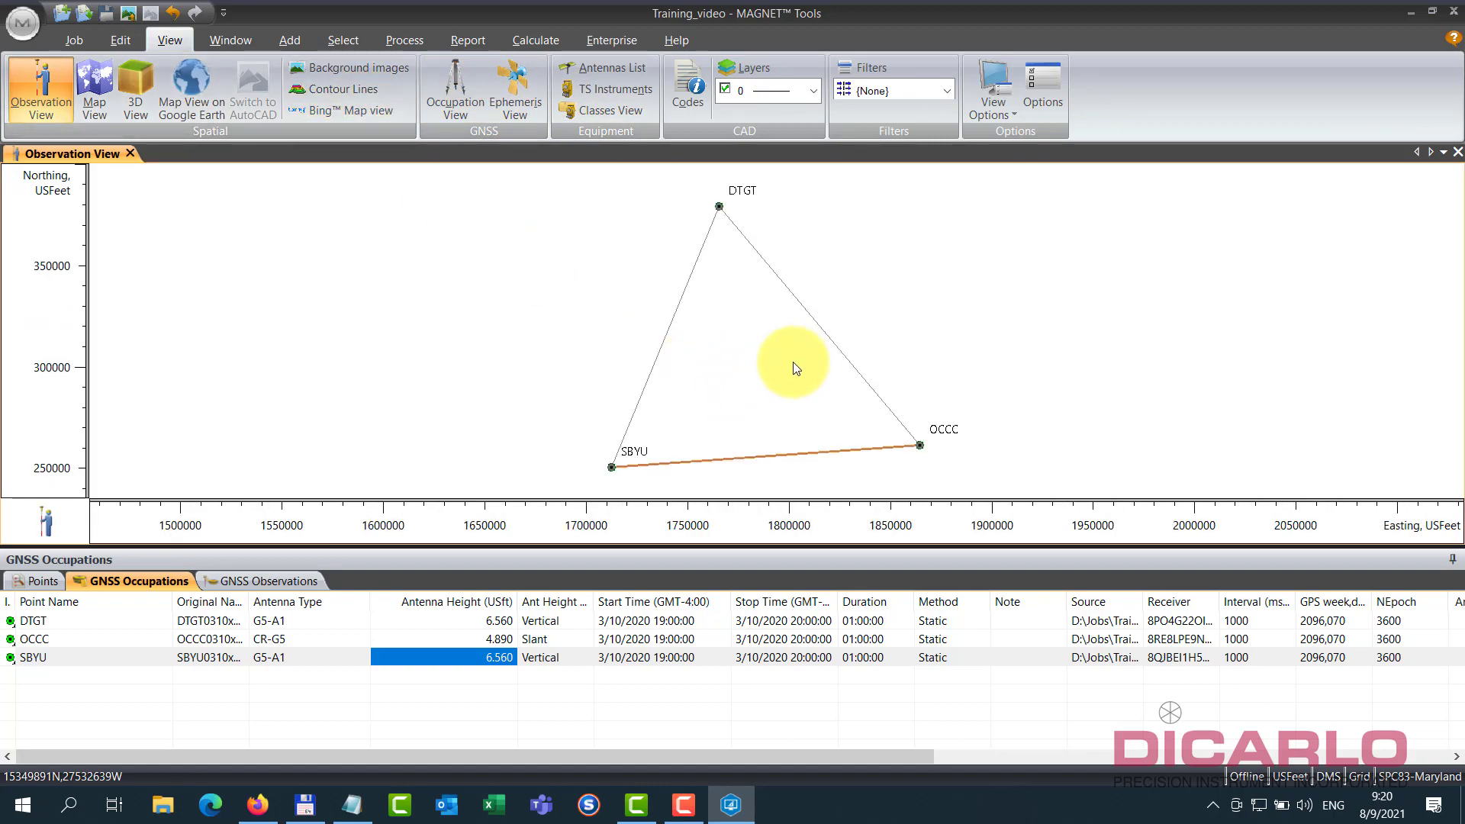
left_click(770, 371)
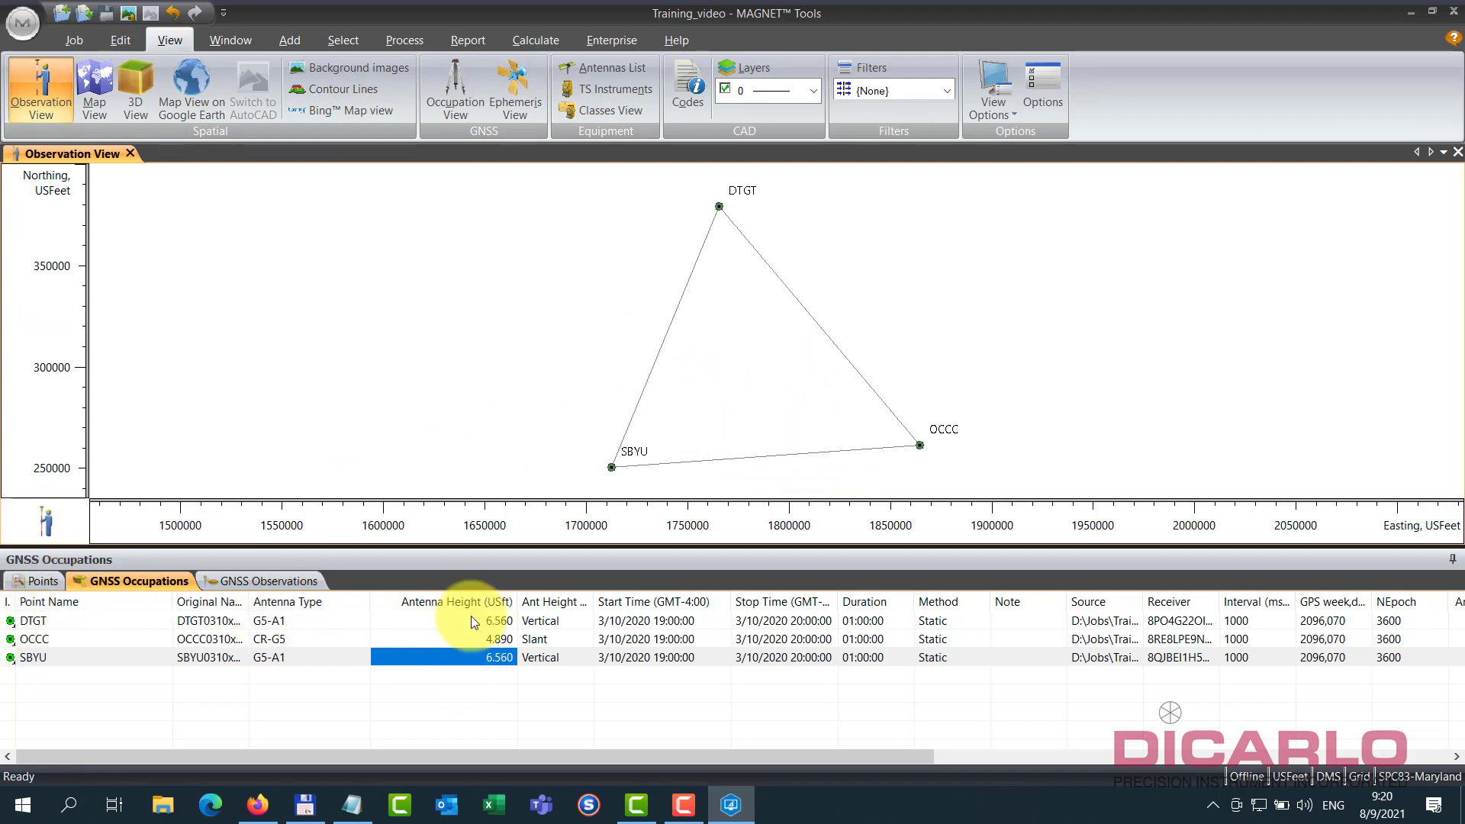
left_click(34, 580)
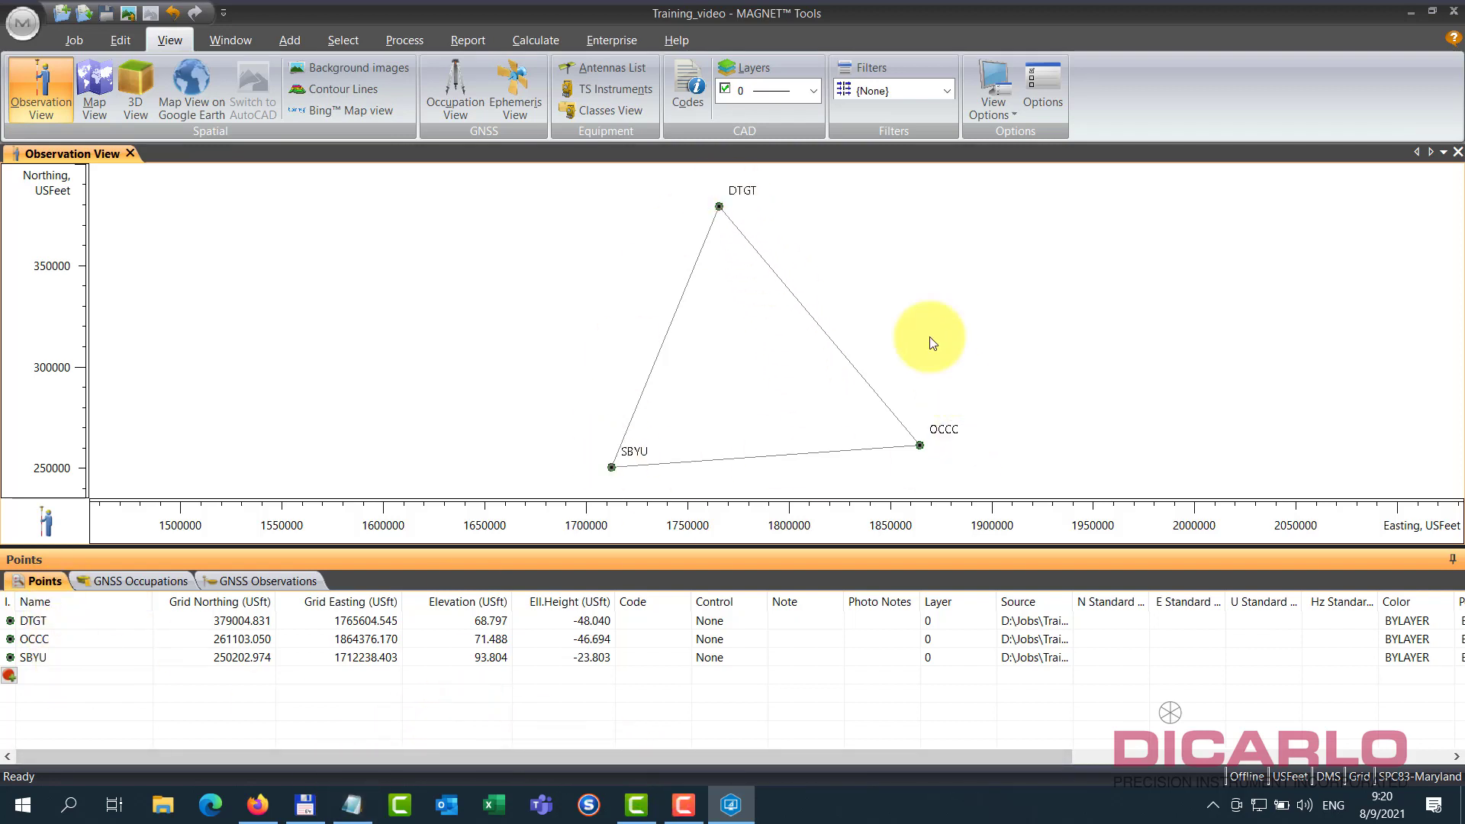
left_click(354, 794)
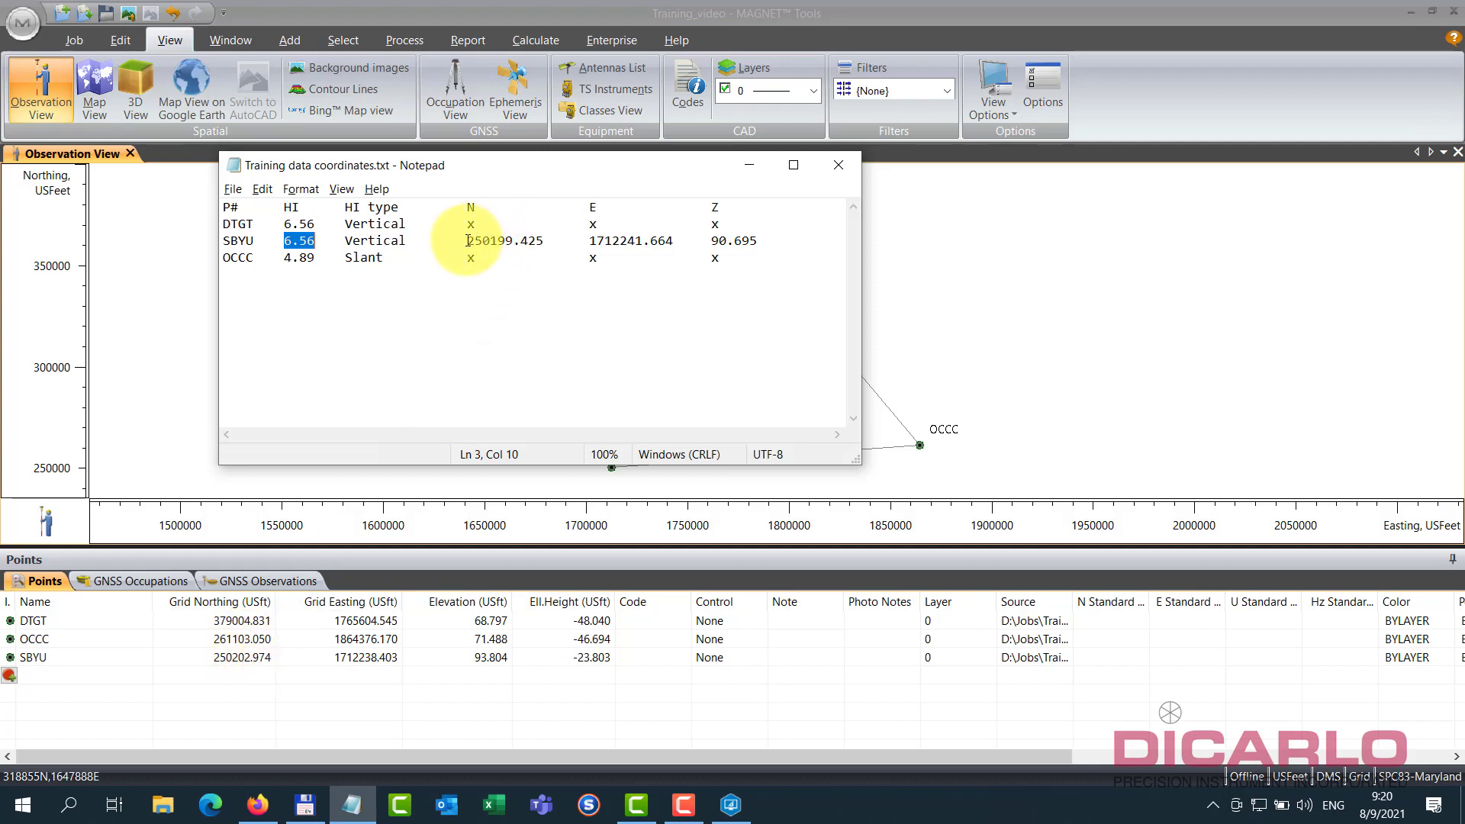
- Replace SBYU's Grid Northing 250202.974 with 250199.425 copied from the coordinates file
left_click_drag(466, 240, 542, 241)
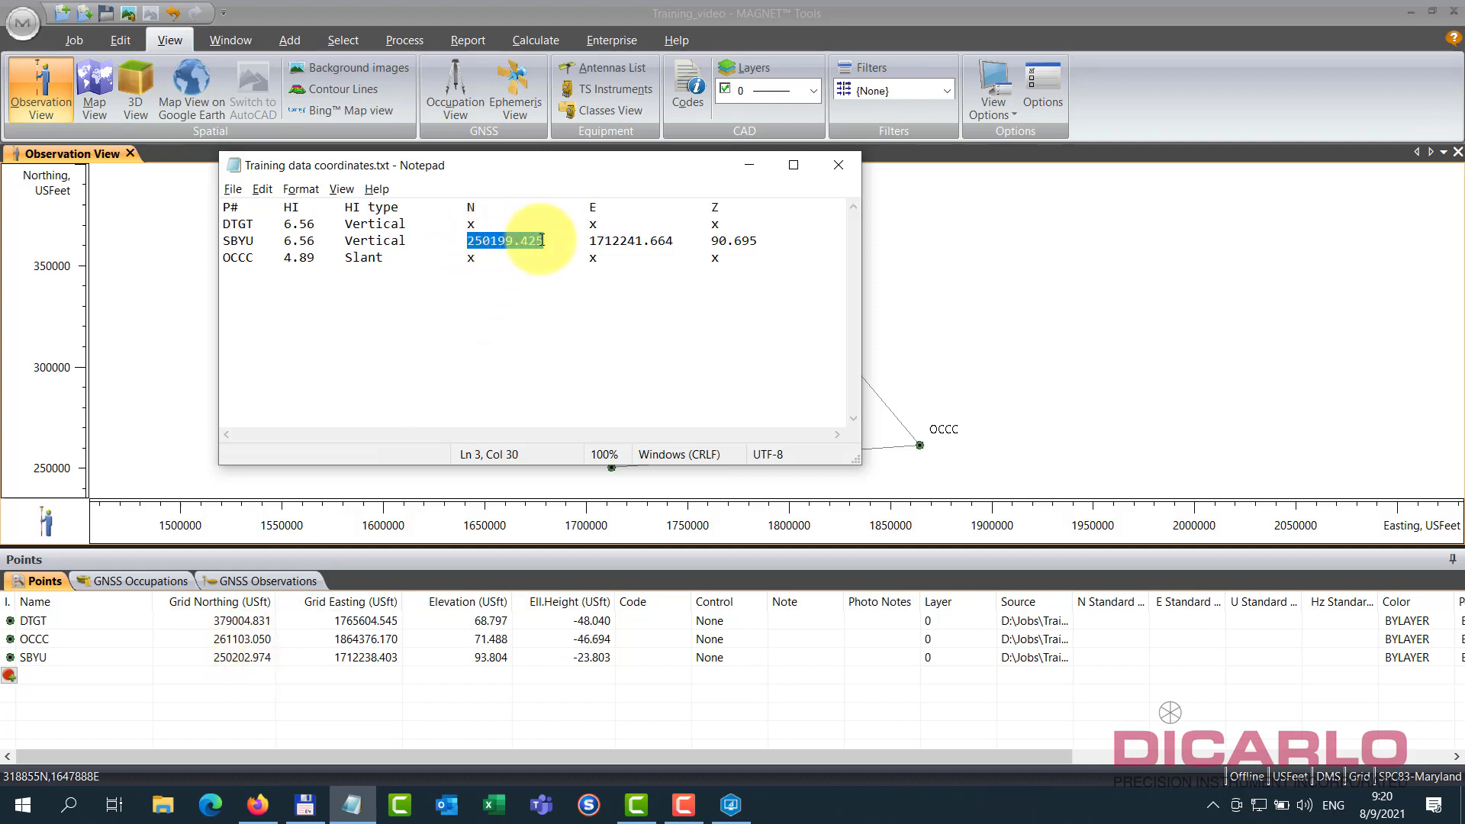
right_click(501, 242)
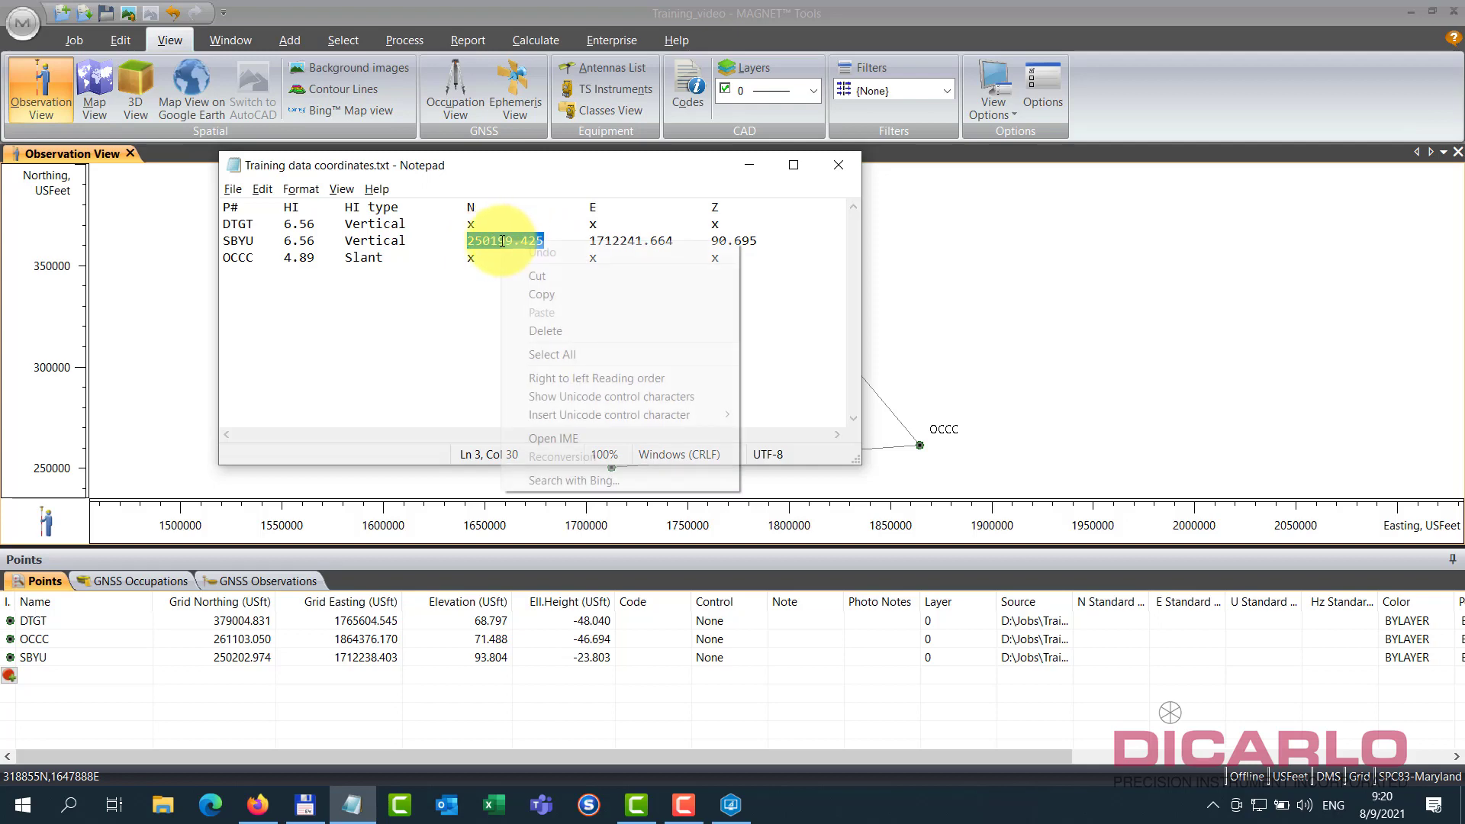
left_click(536, 294)
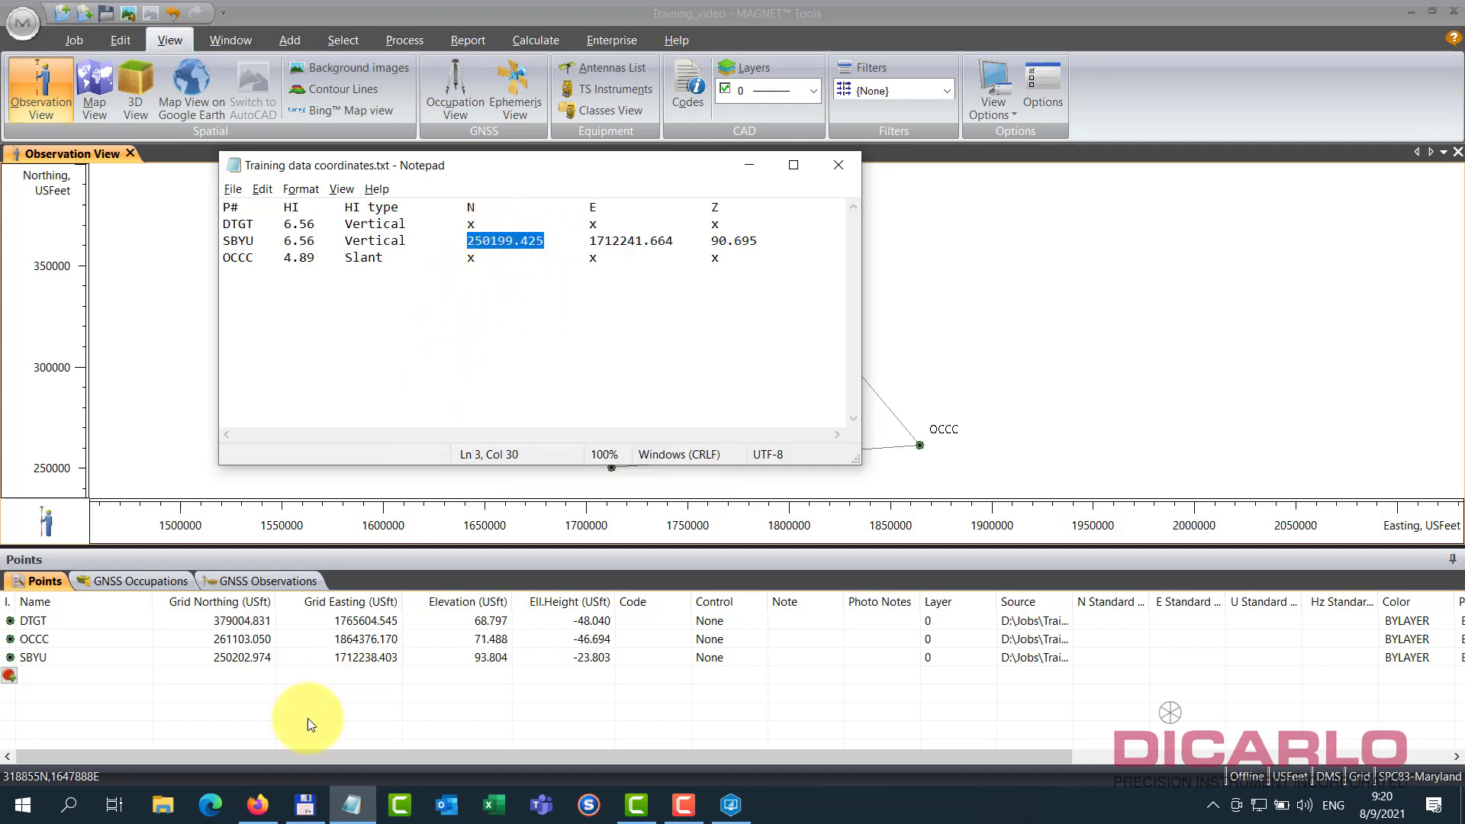
left_click(251, 657)
left_click(251, 657)
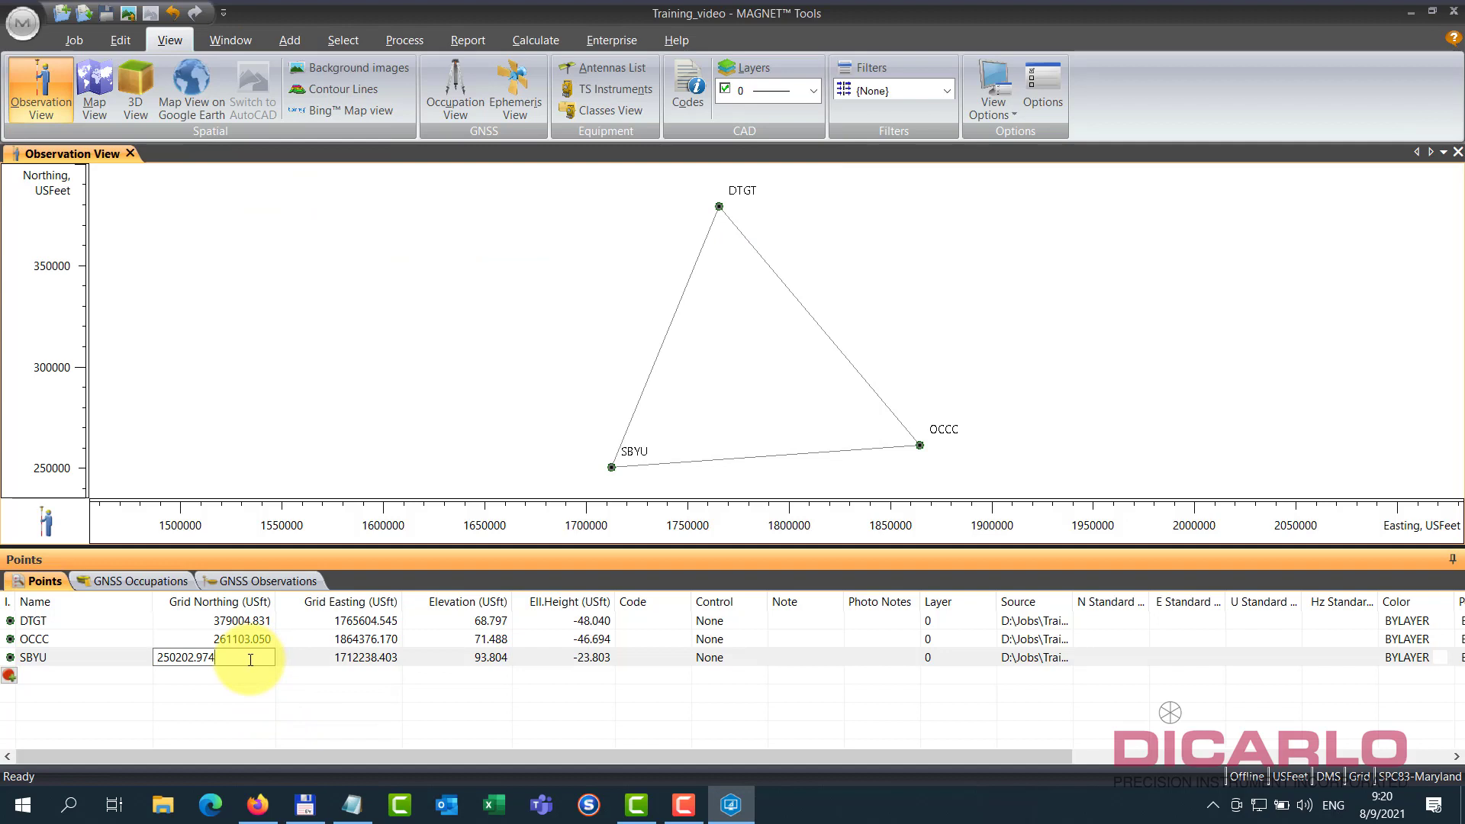
left_click_drag(251, 659, 137, 661)
right_click(235, 659)
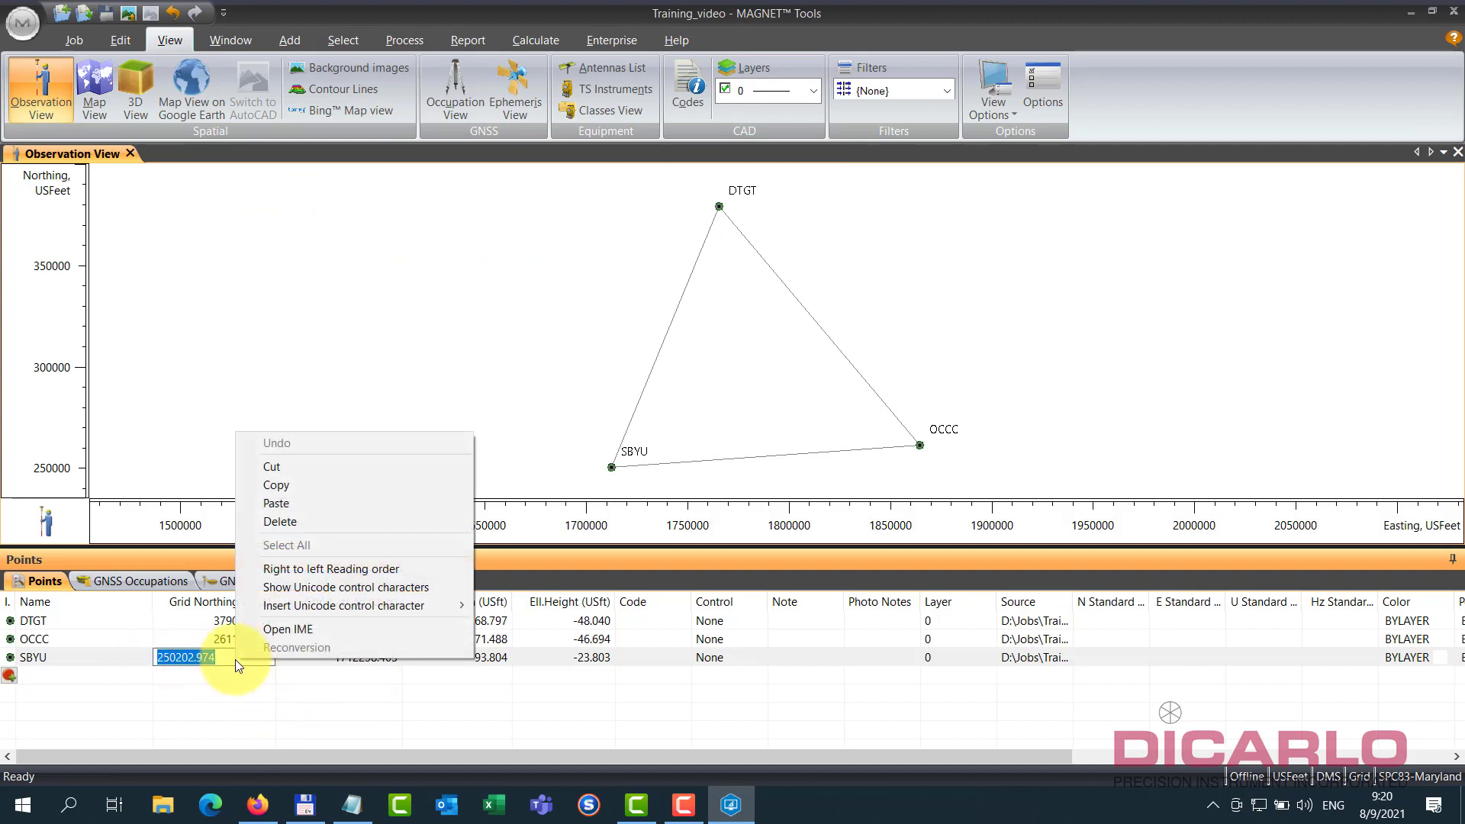
left_click(281, 503)
left_click(260, 695)
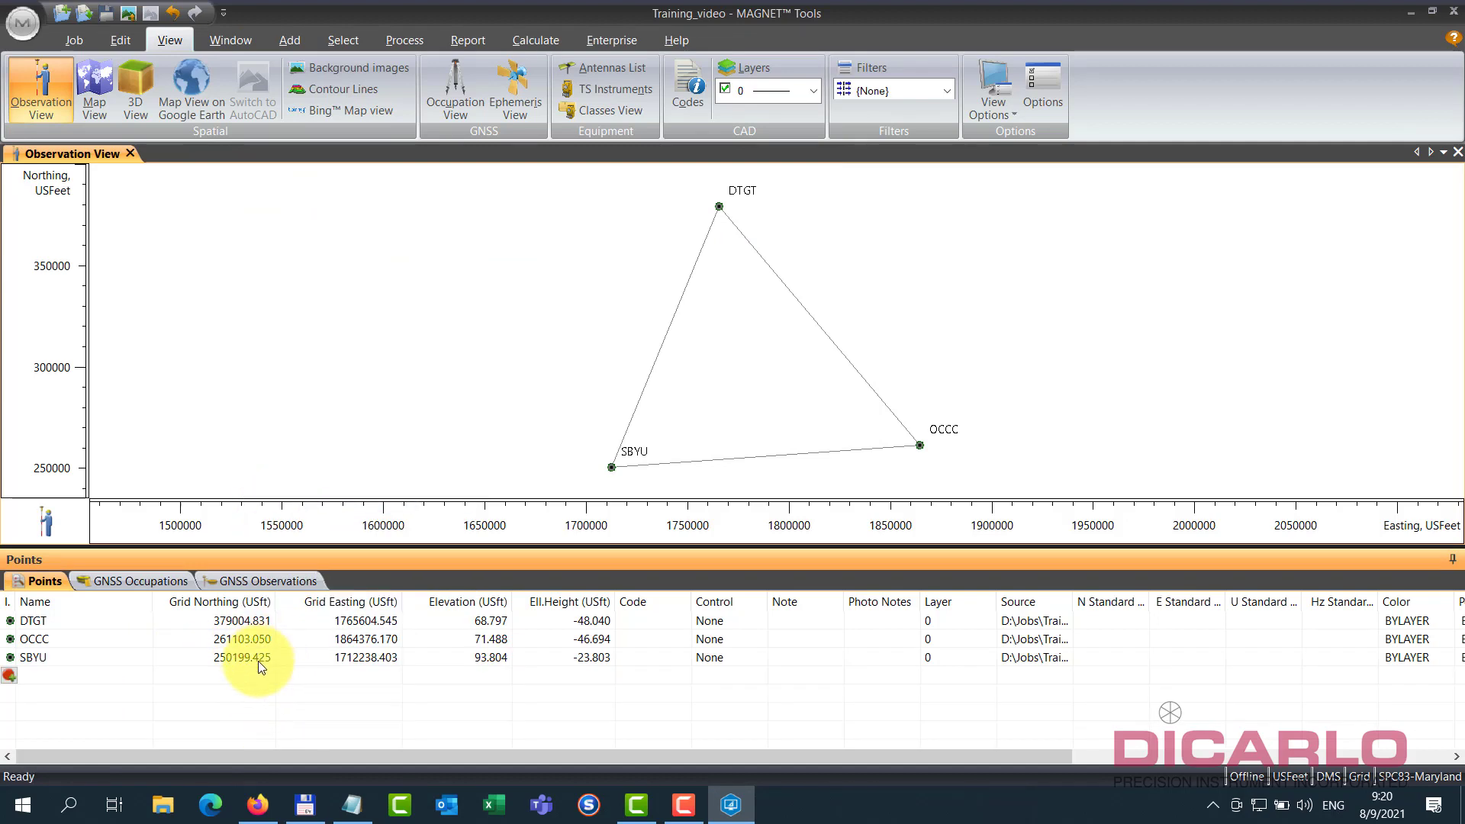
- Replace SBYU's Grid Easting 1712238.403 with 1712241.664 copied from the coordinates file
left_click(352, 659)
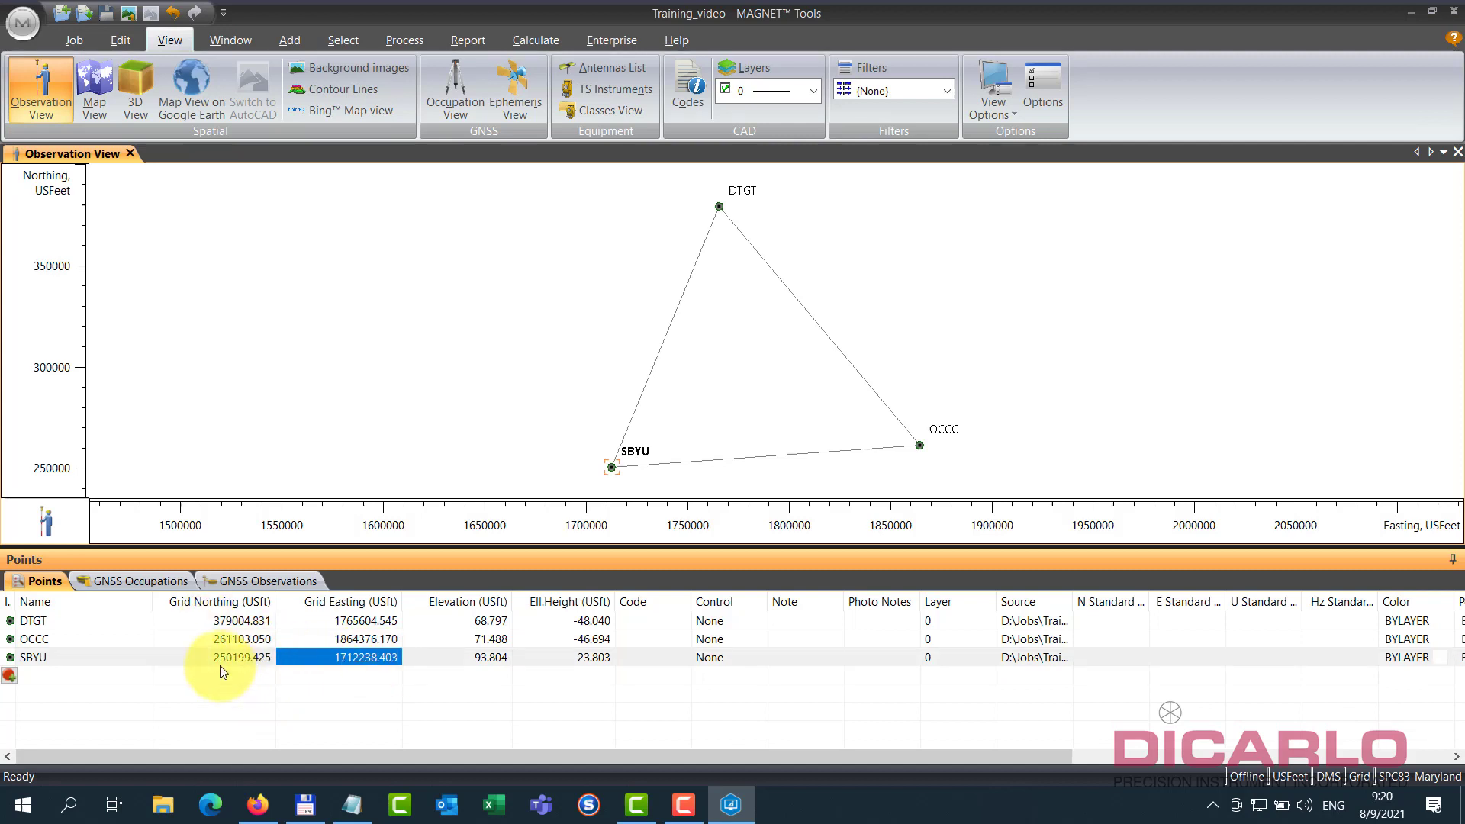
left_click(351, 804)
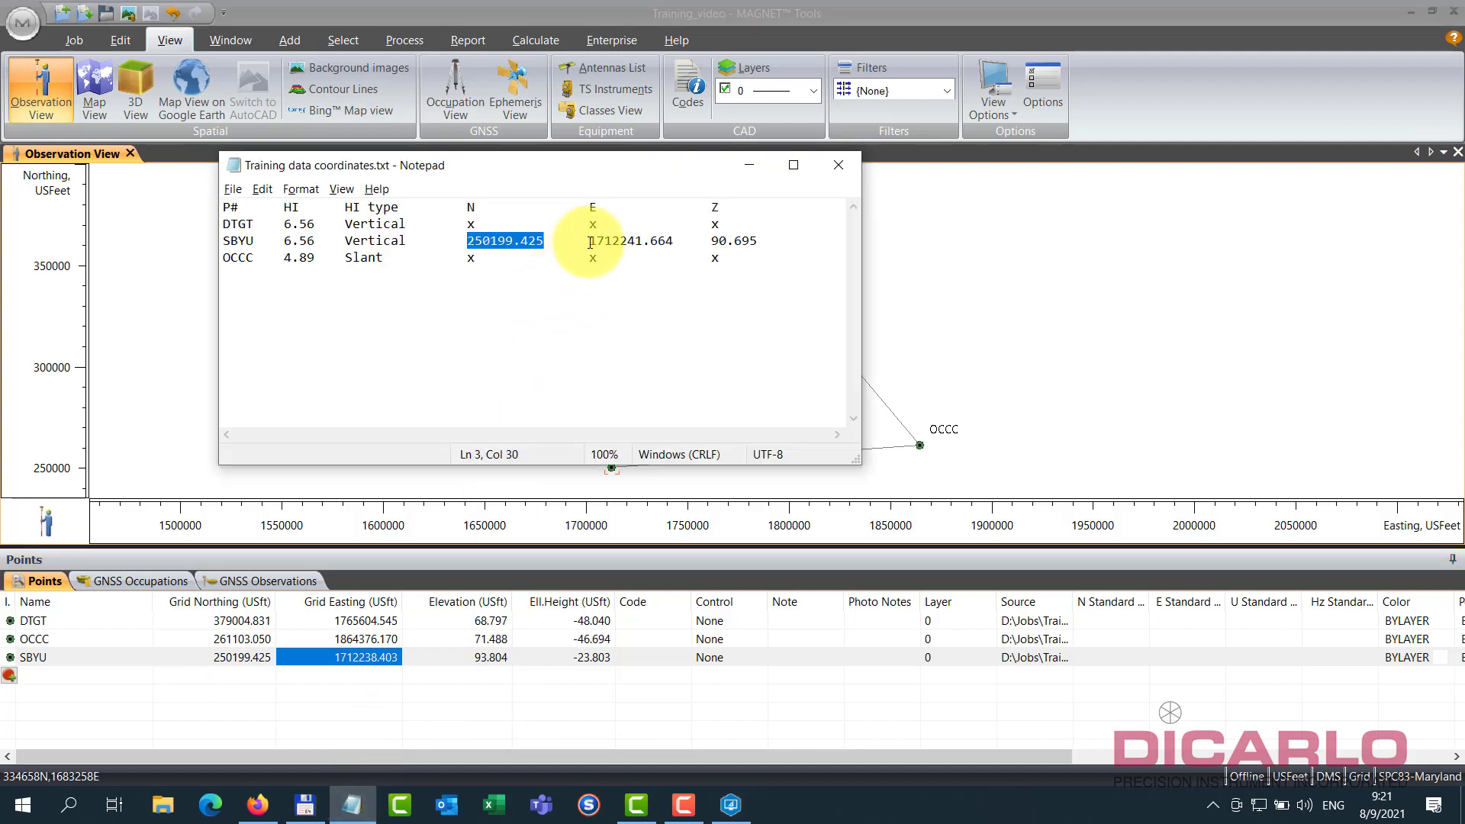
left_click_drag(589, 243, 669, 242)
right_click(665, 245)
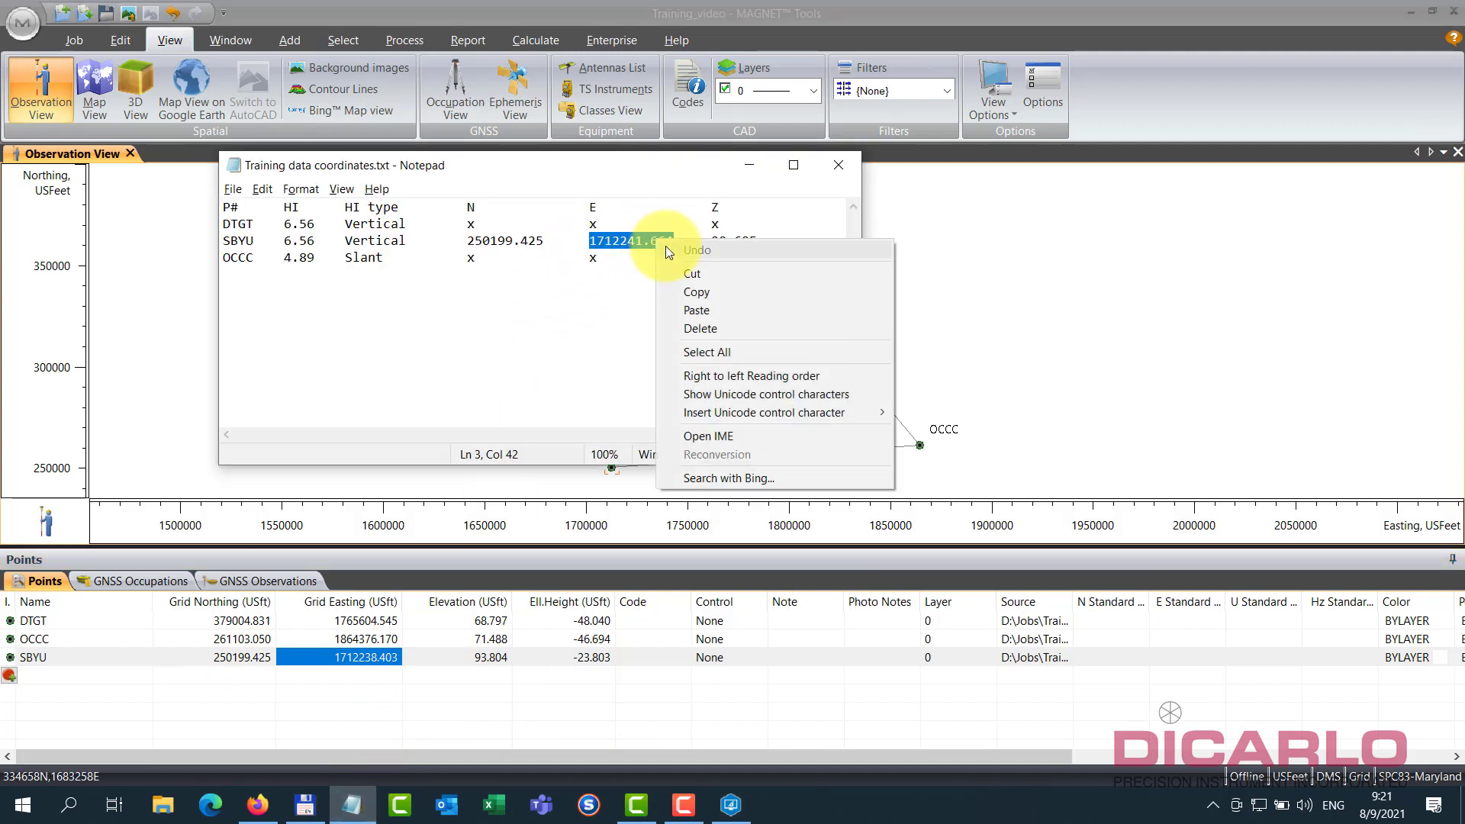
left_click(689, 291)
left_click(354, 656)
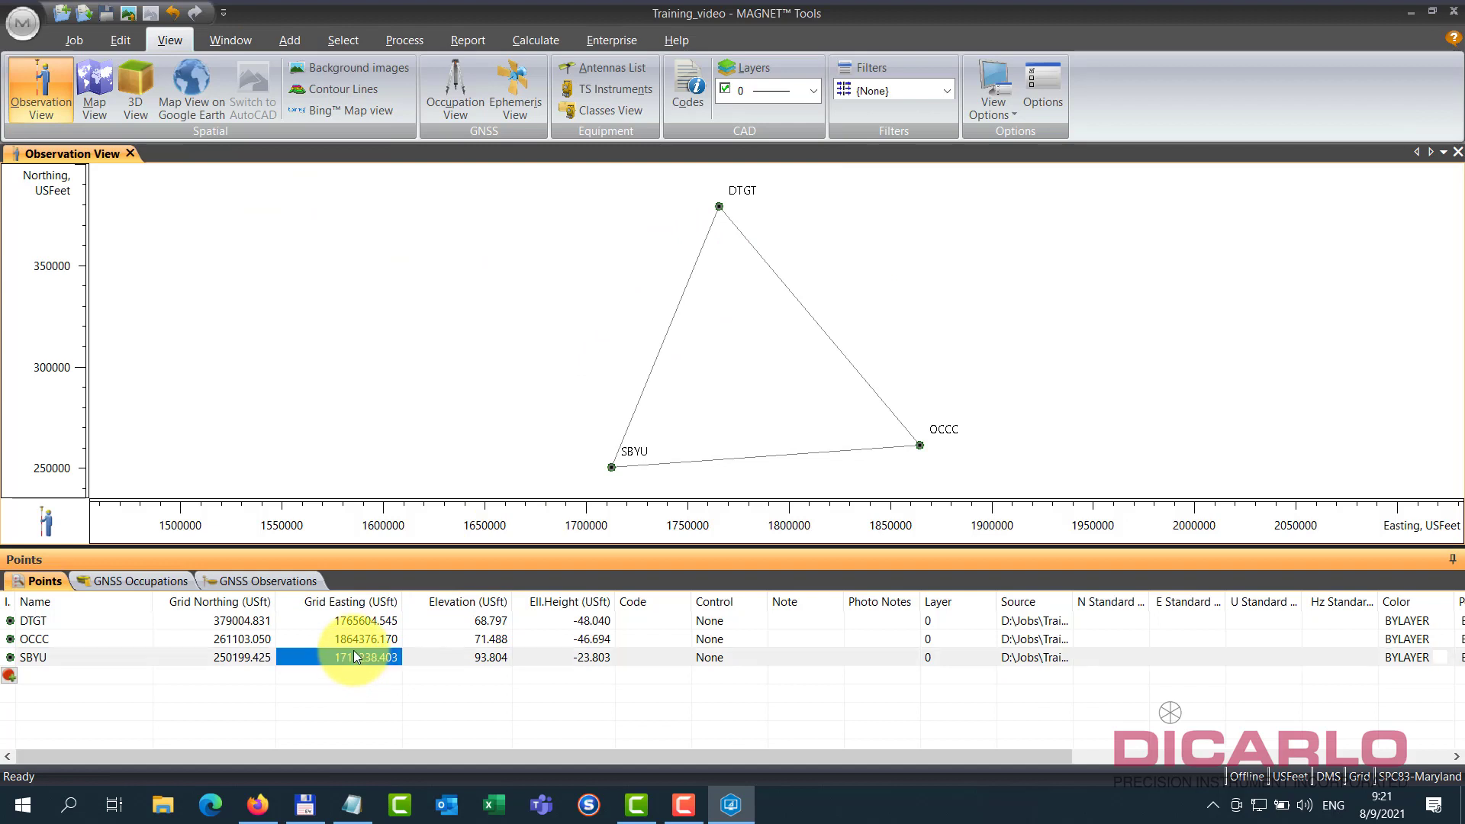
left_click(354, 656)
left_click_drag(246, 653, 374, 658)
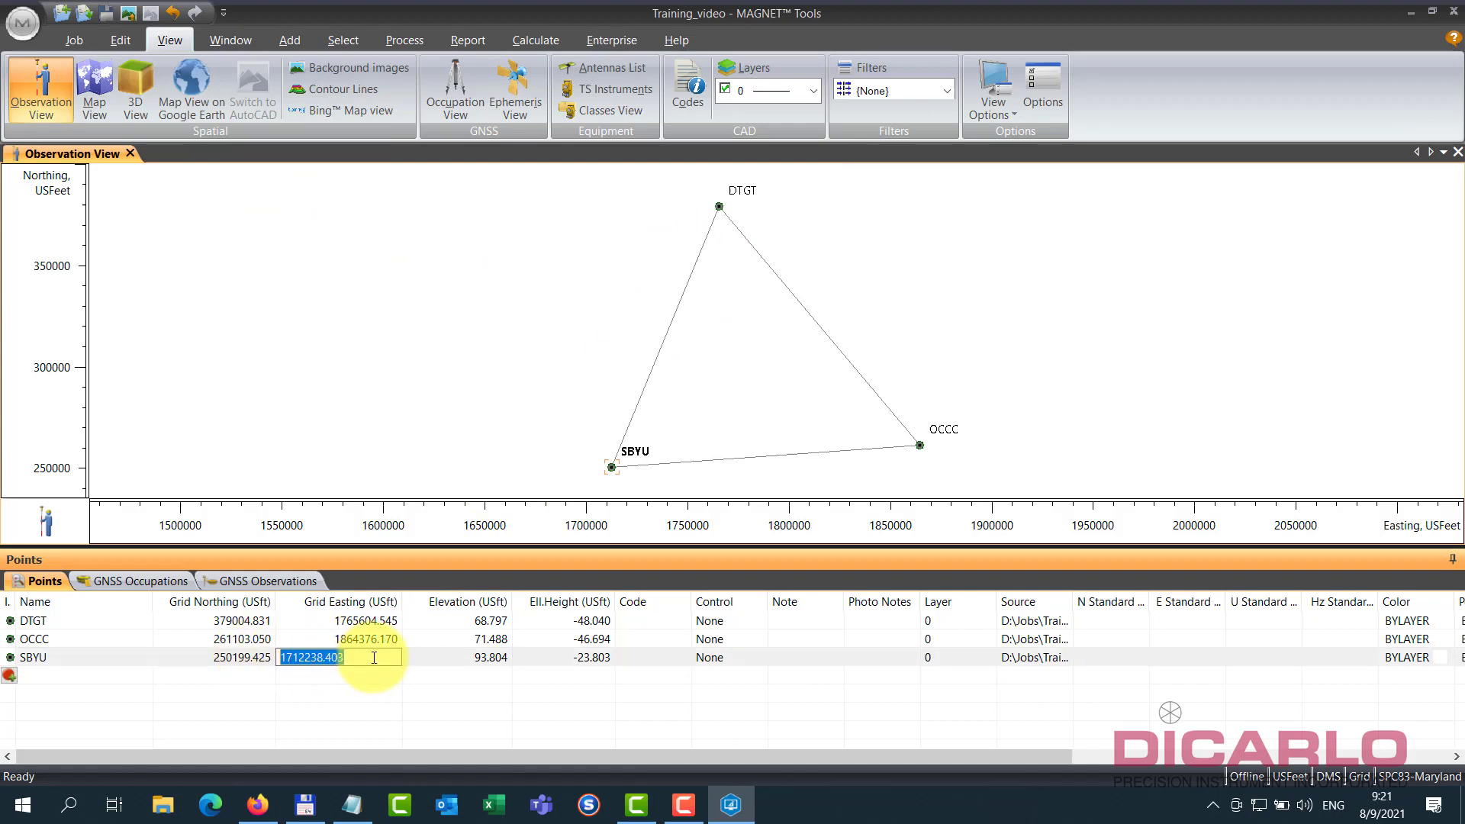
right_click(374, 658)
left_click(424, 499)
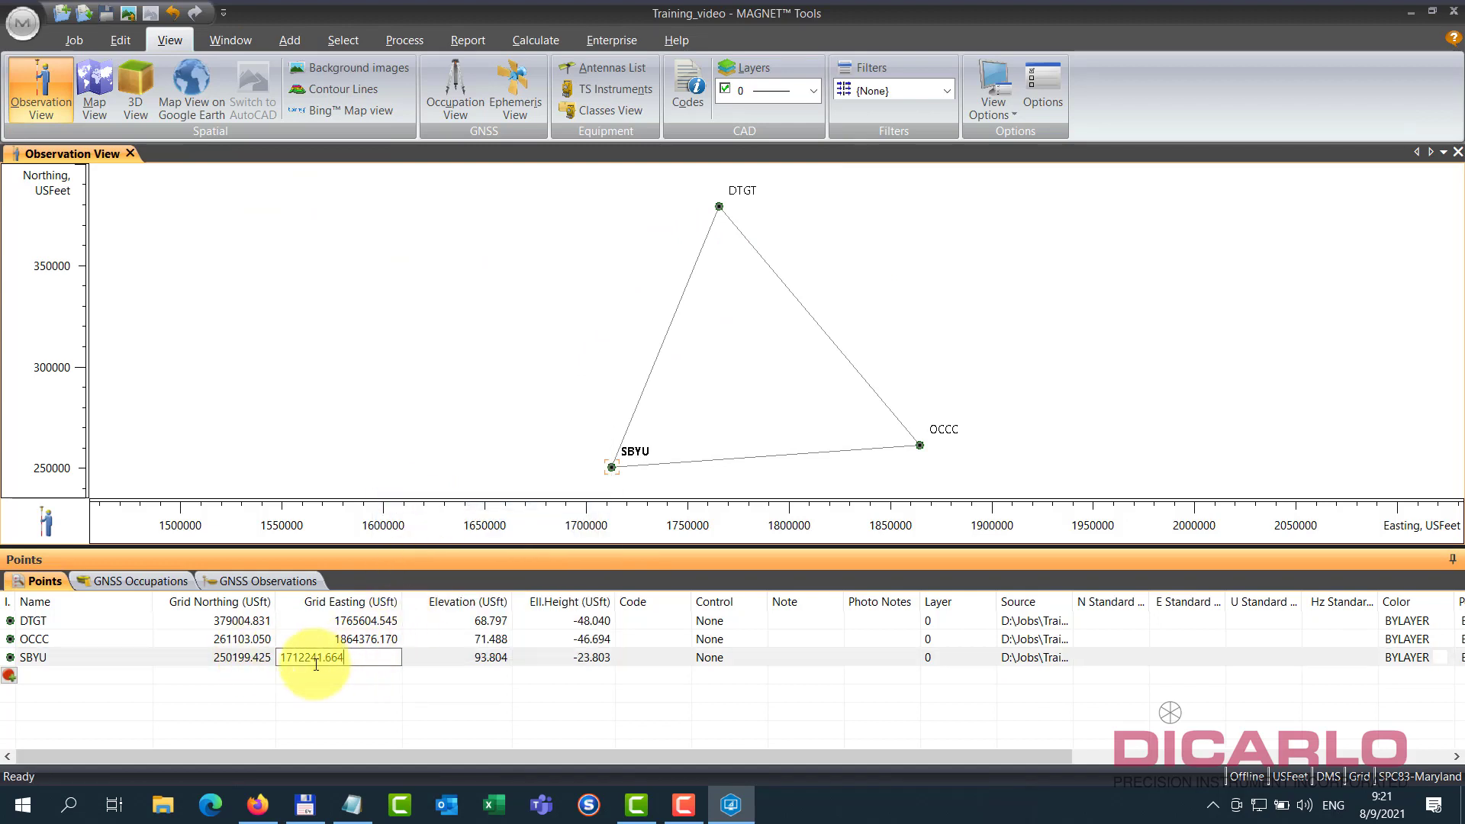
left_click(384, 688)
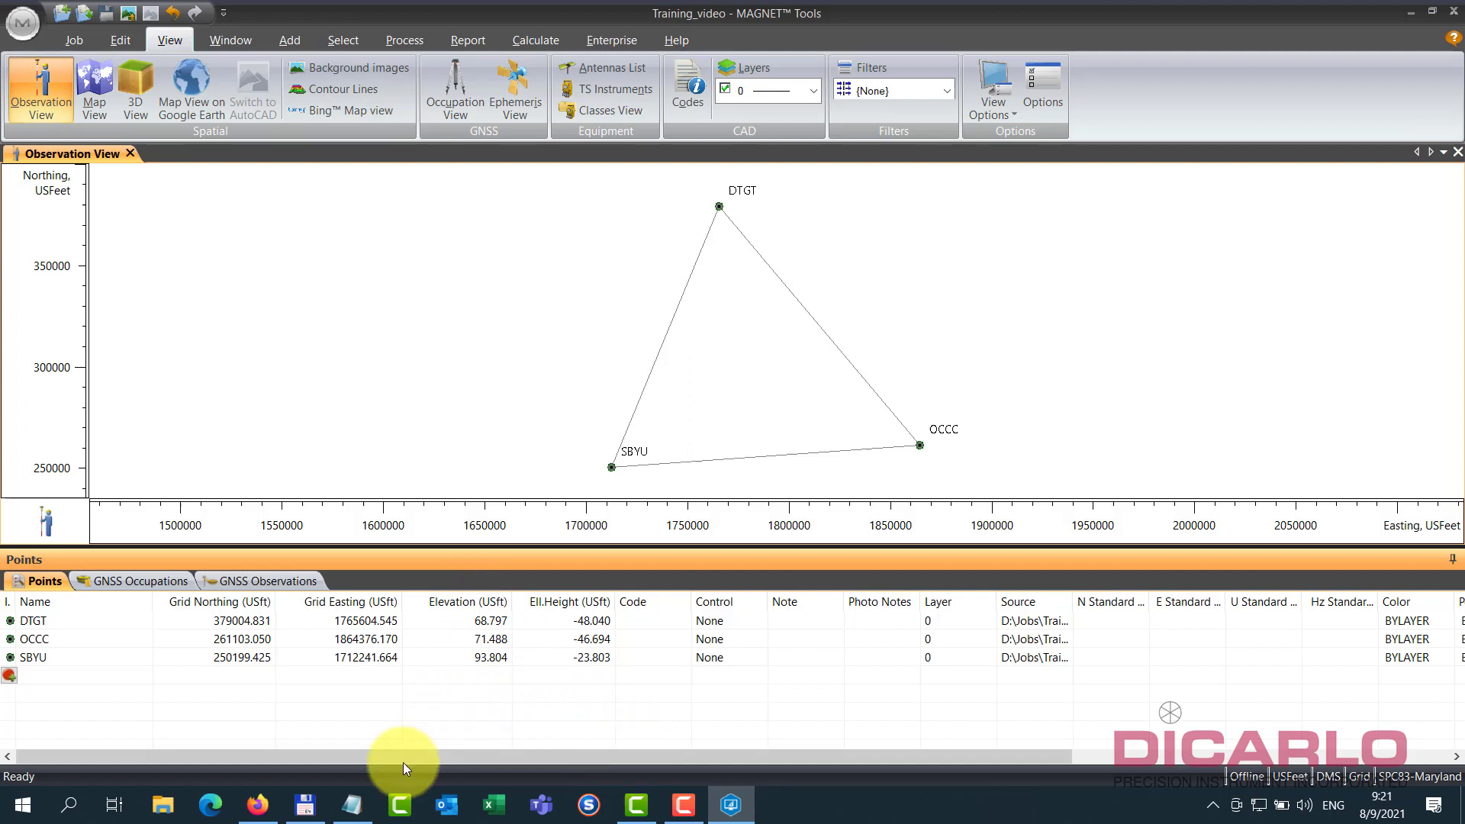
- Copy SBYU's height 90.695 from the coordinates file
left_click(353, 802)
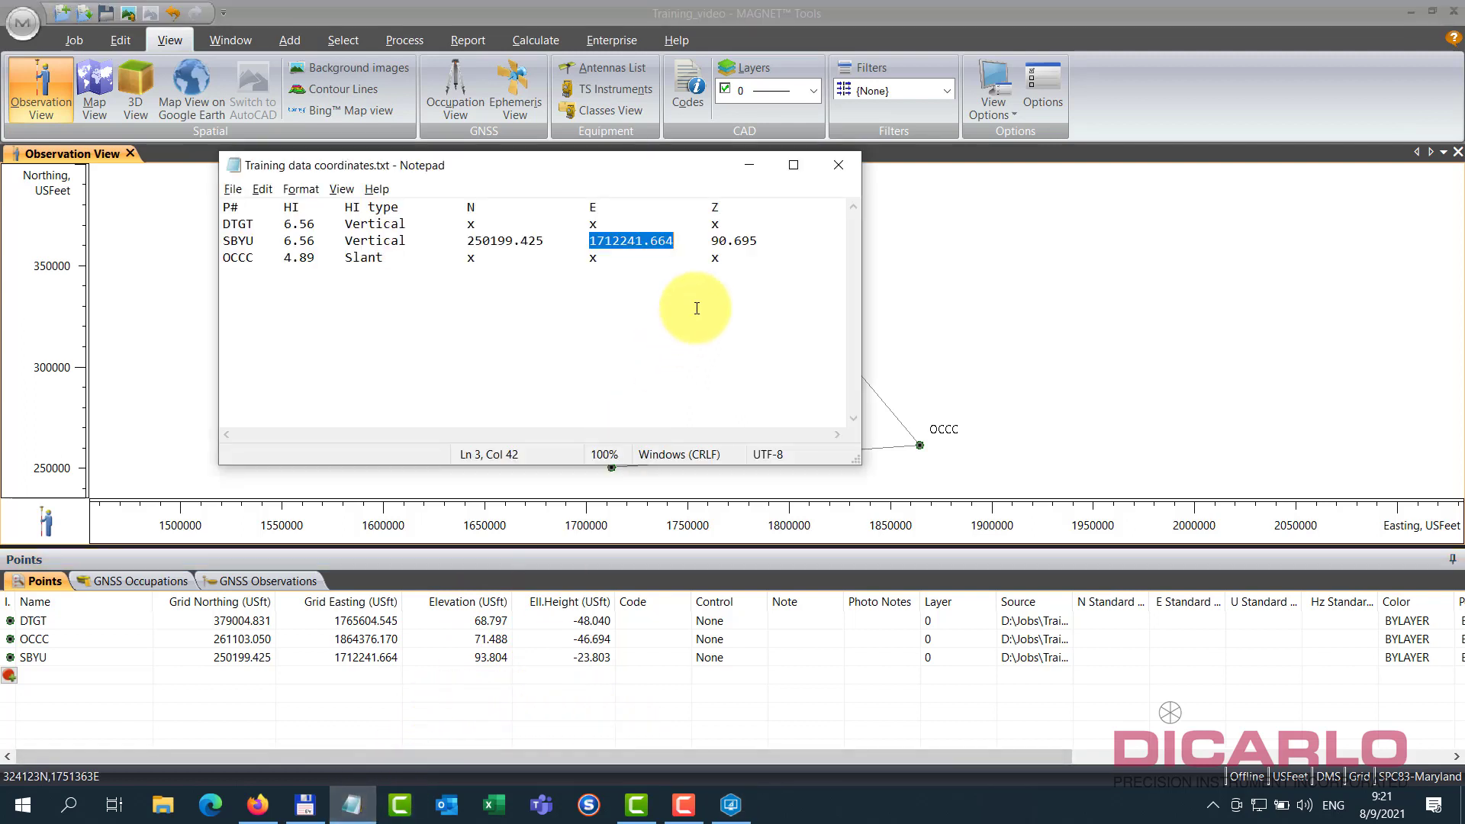
double_click(716, 241)
right_click(735, 243)
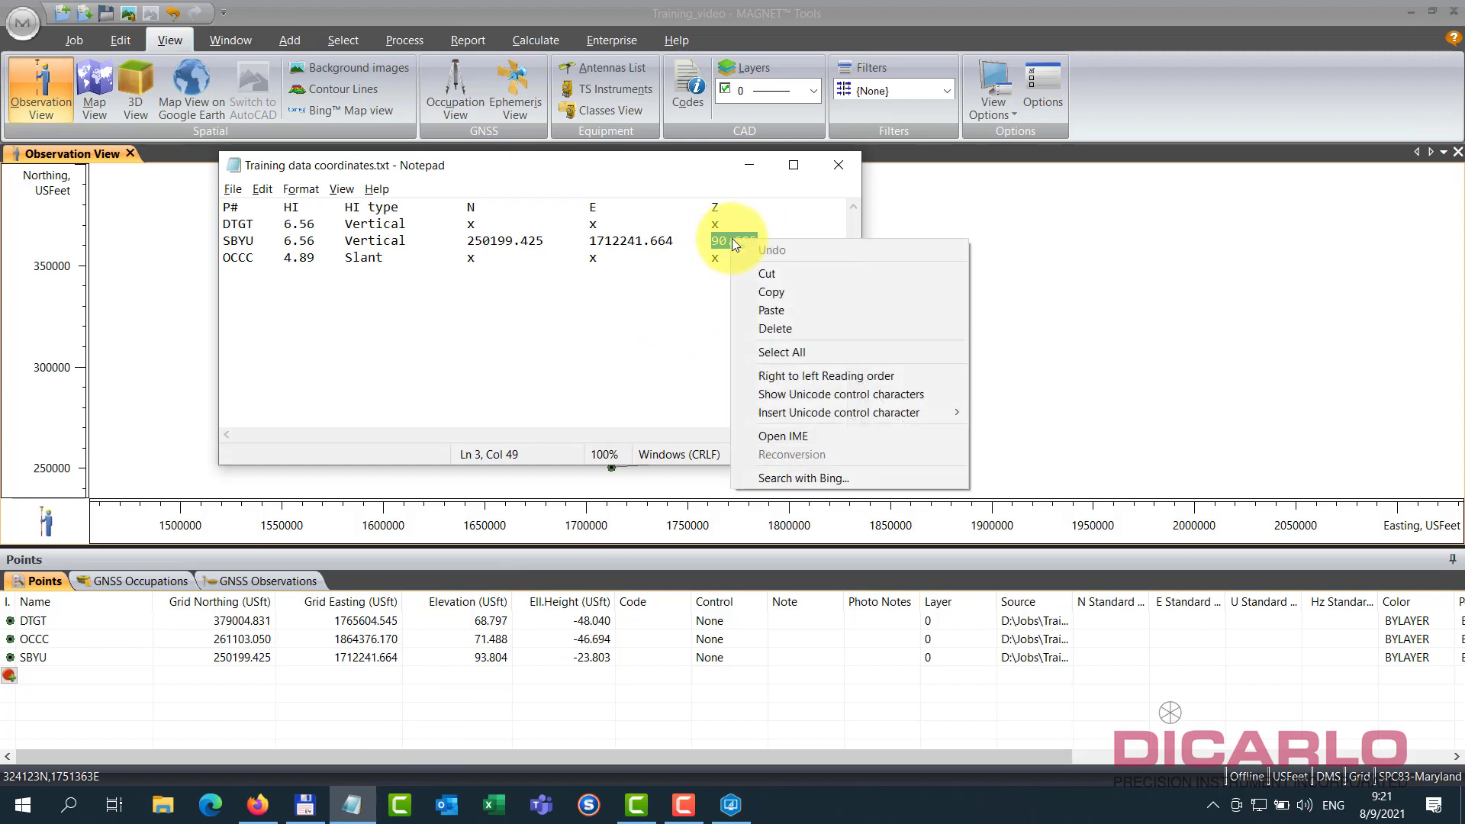
left_click(767, 290)
- Paste 90.695 into SBYU's Elevation in place of 93.804 and commit it
left_click(482, 657)
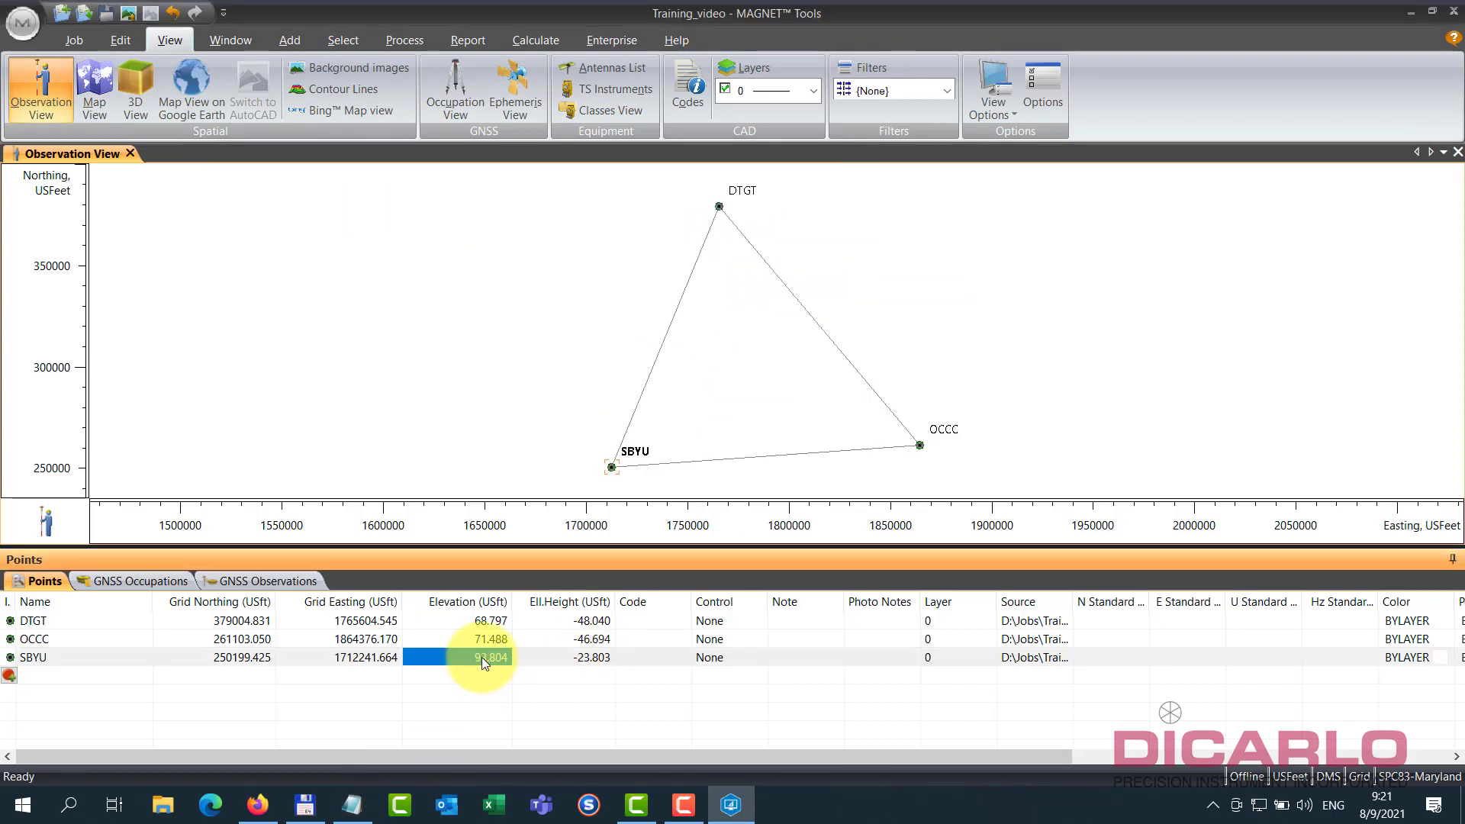
left_click(482, 661)
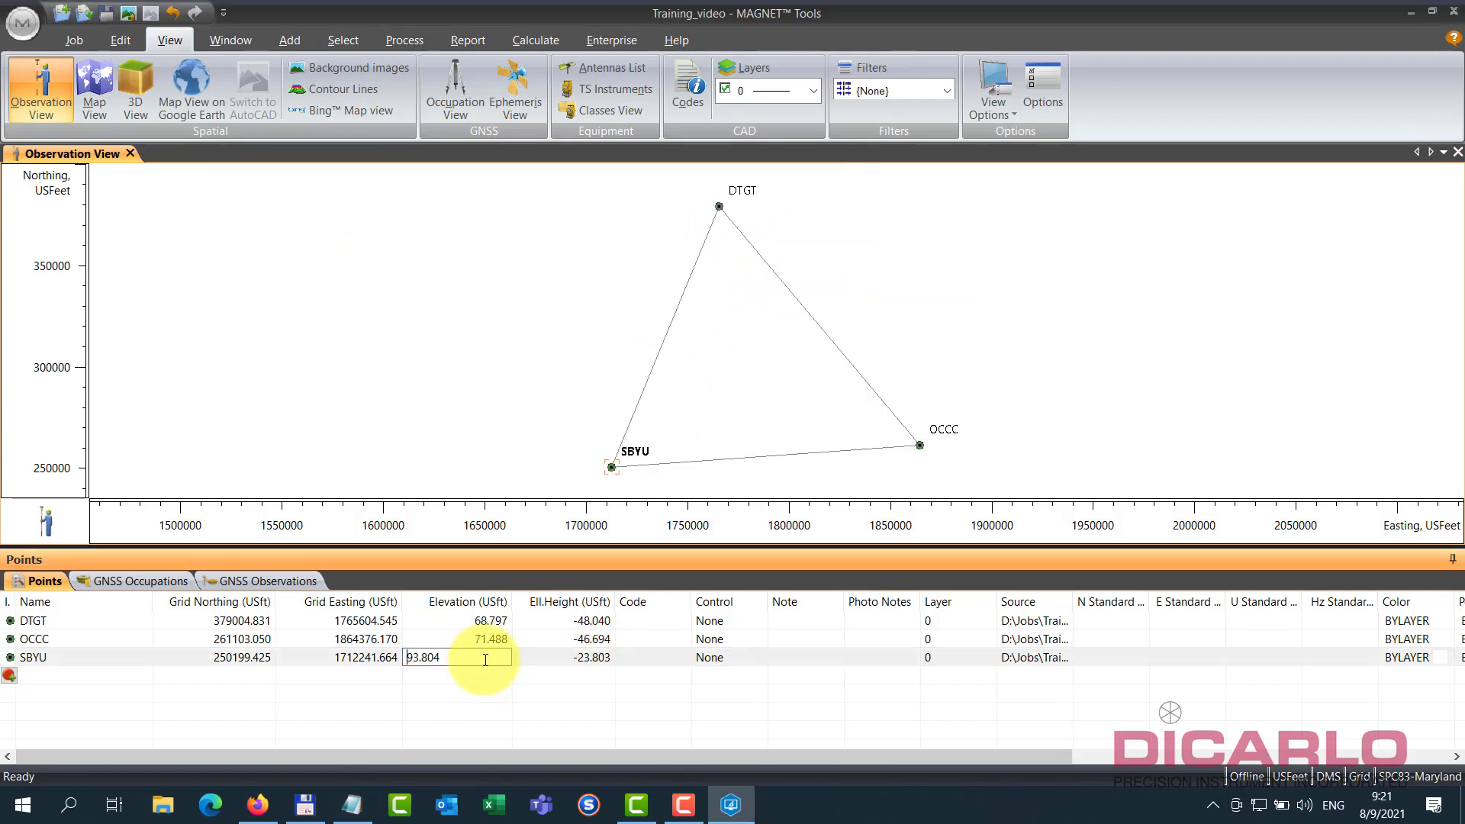
right_click(445, 658)
left_click(492, 502)
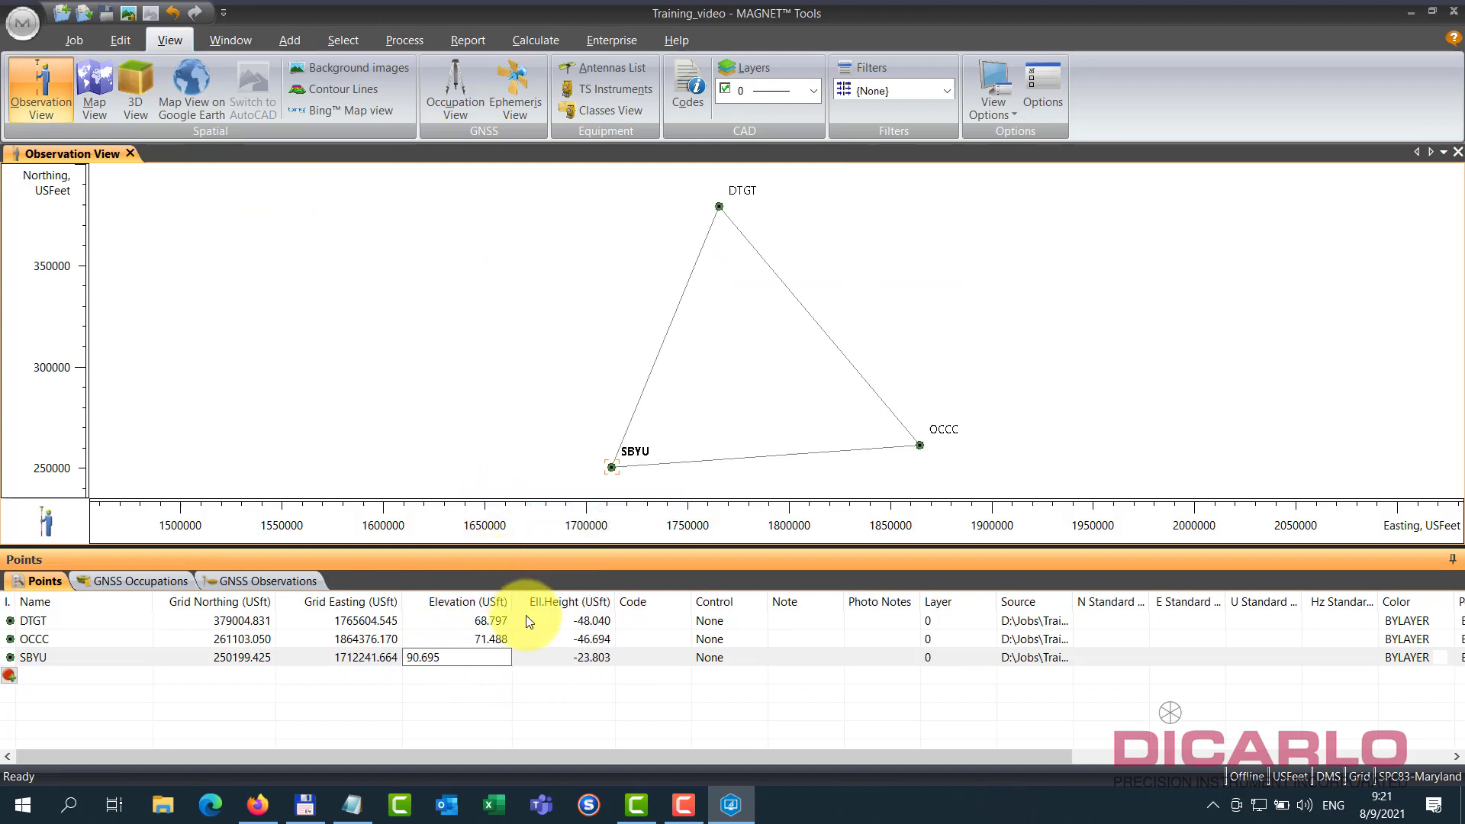
type("4567")
key("BackSpace")
key("BackSpace")
key("BackSpace")
key("BackSpace")
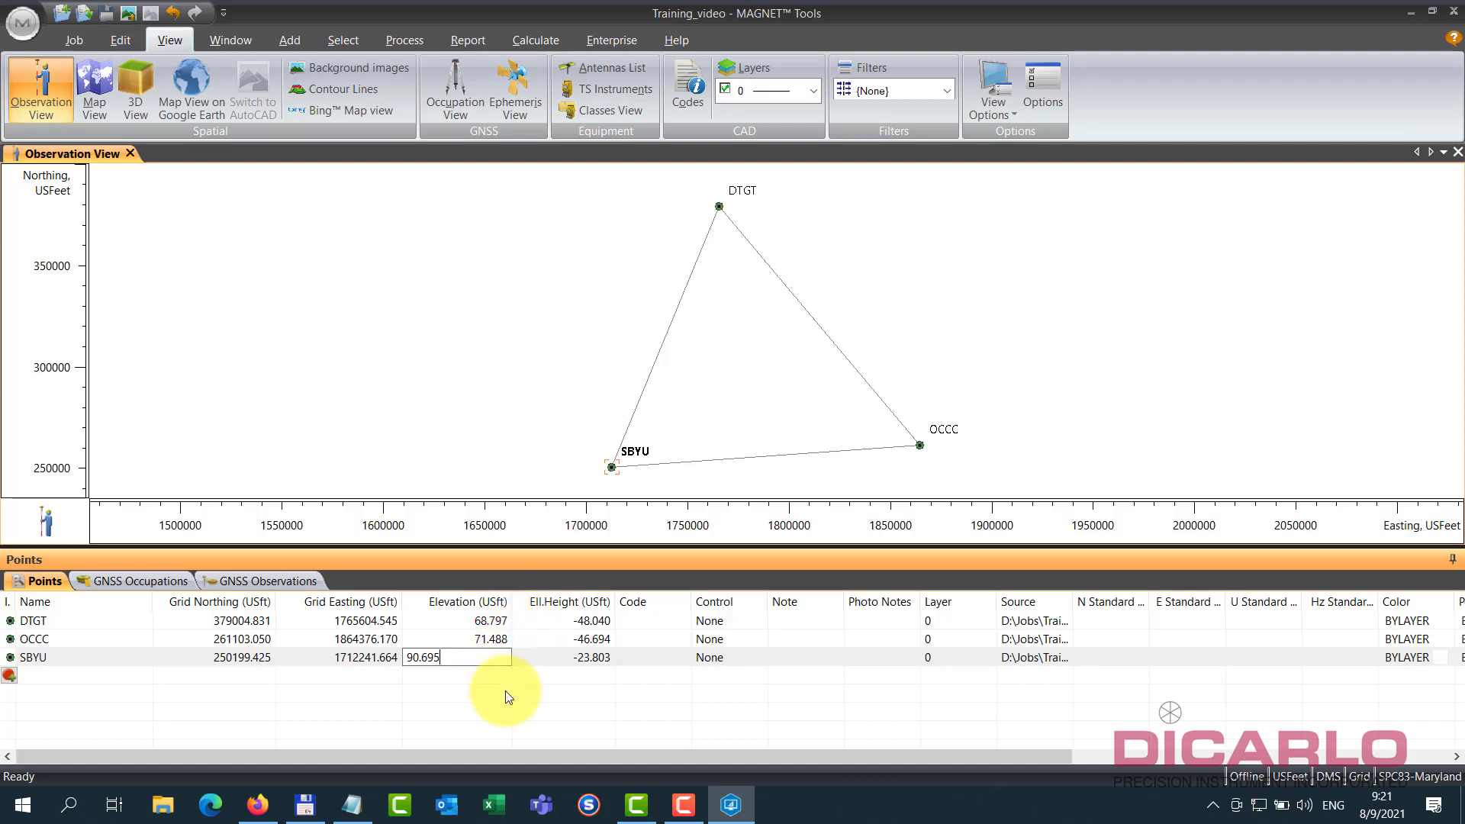
key("Return")
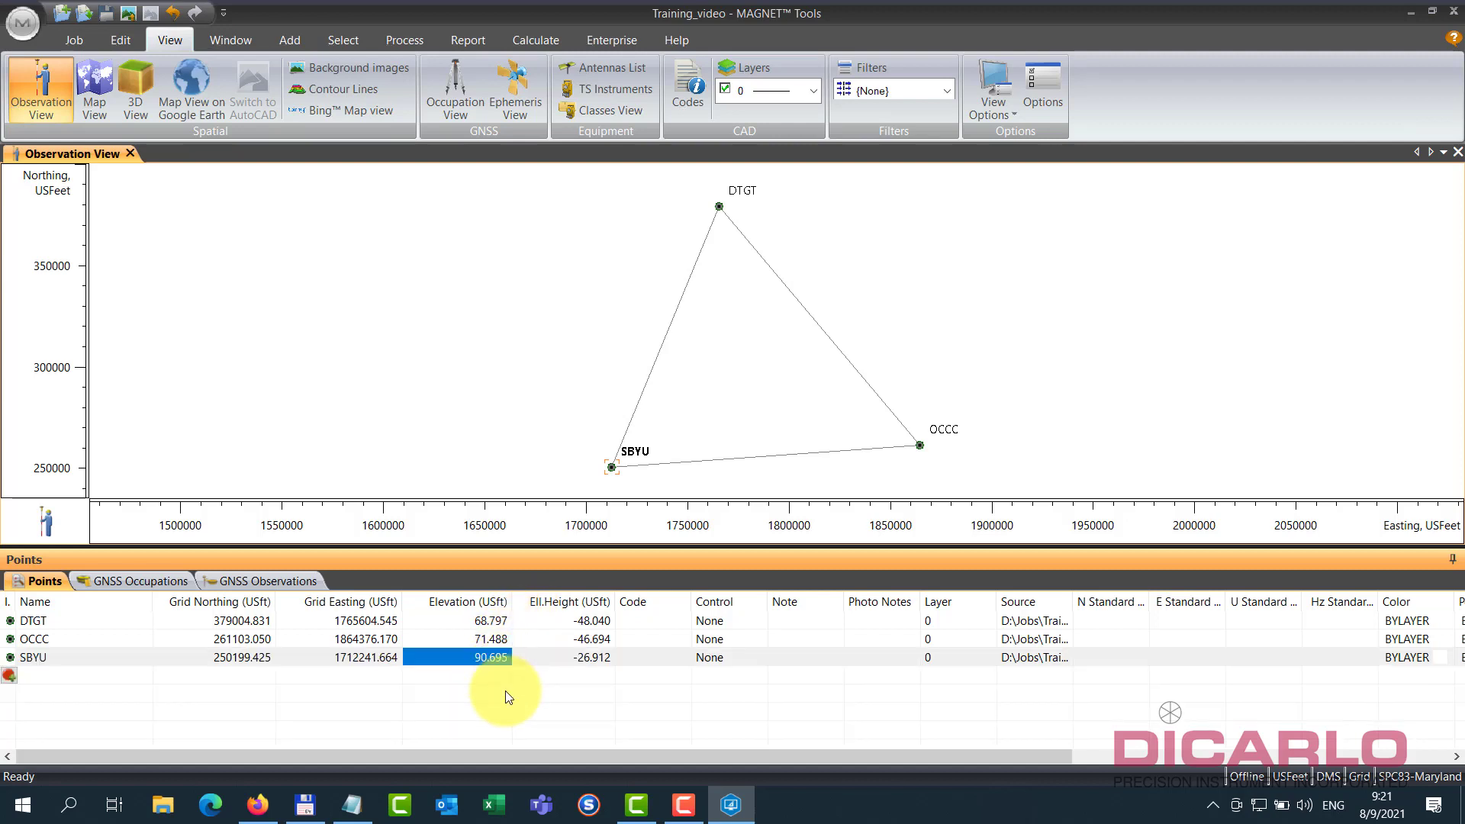
left_click(250, 654)
left_click(351, 805)
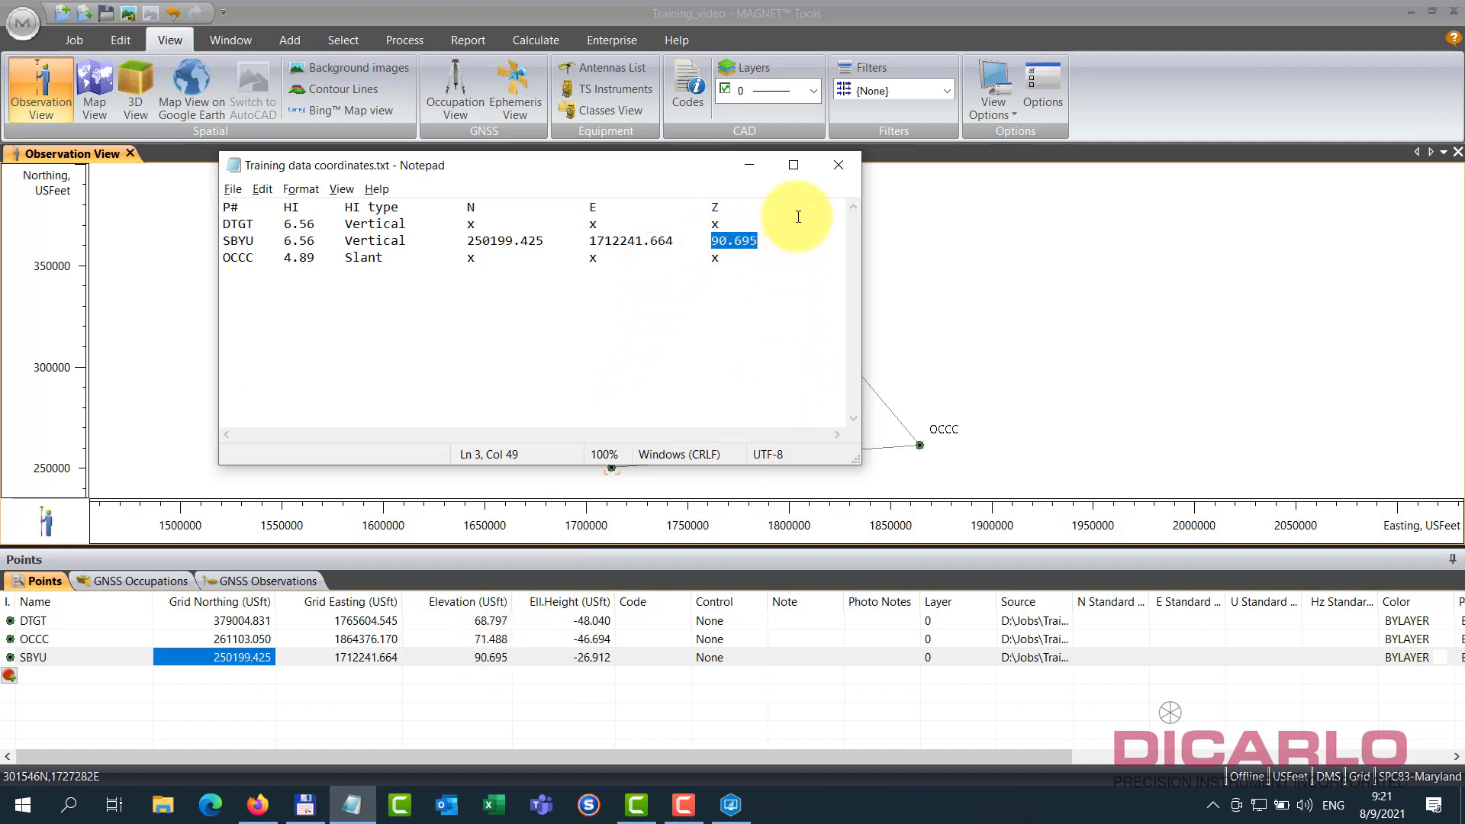
- Hide the coordinates file, set SBYU's Control to Both with 0.000 standard deviations, and save the job
left_click(769, 170)
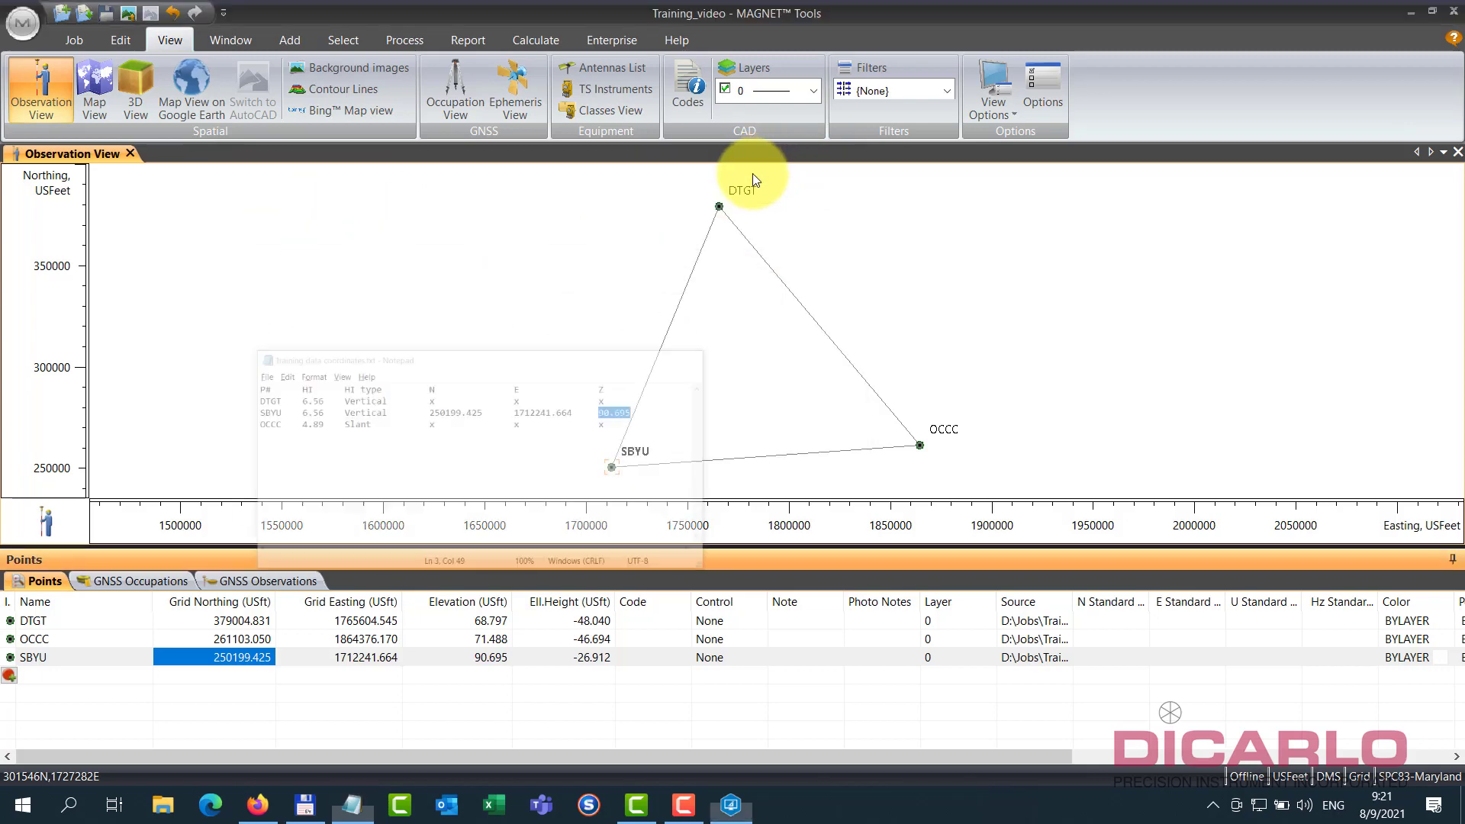
left_click(698, 659)
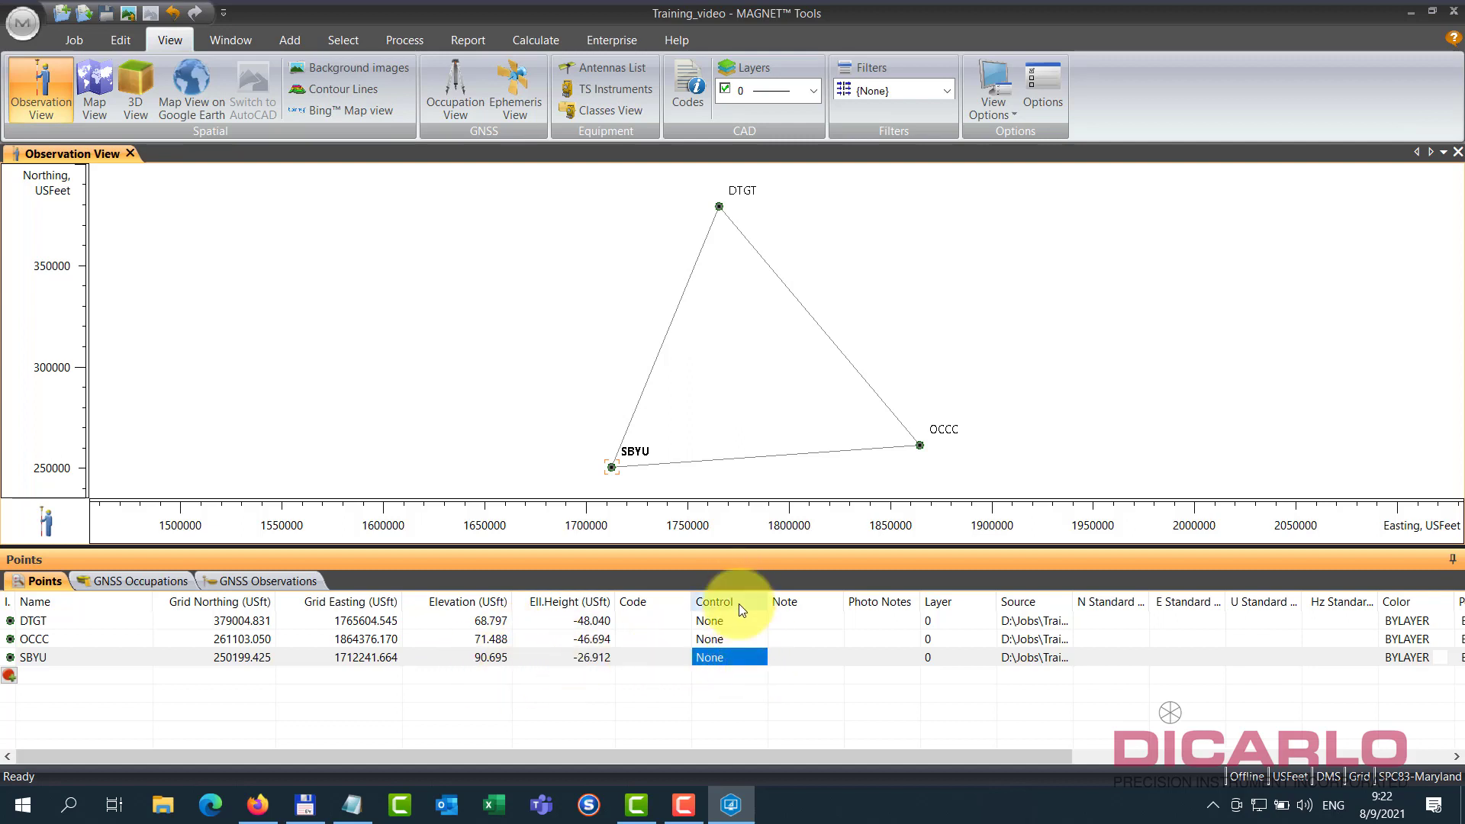
left_click(759, 654)
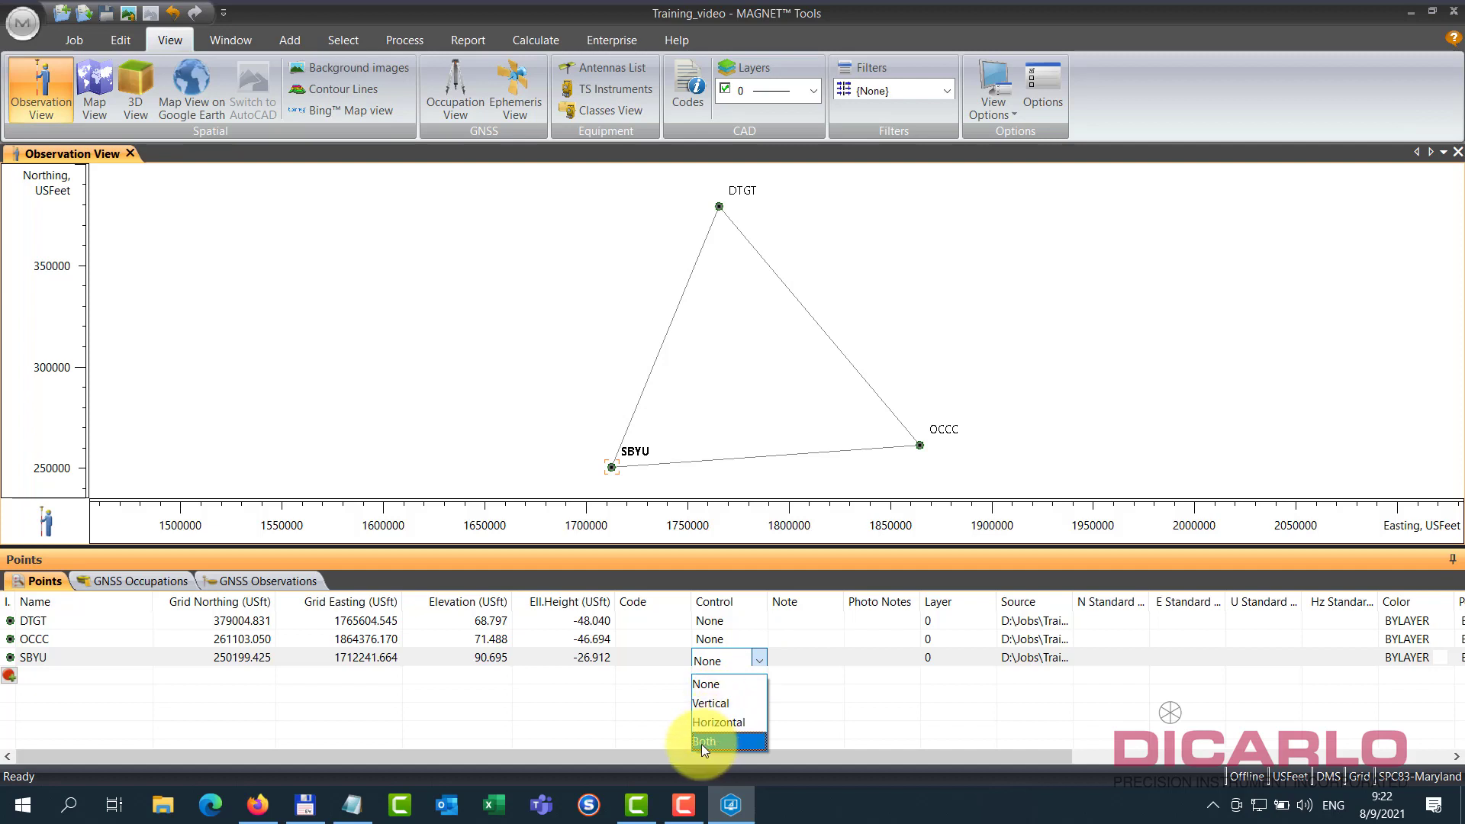
left_click(714, 740)
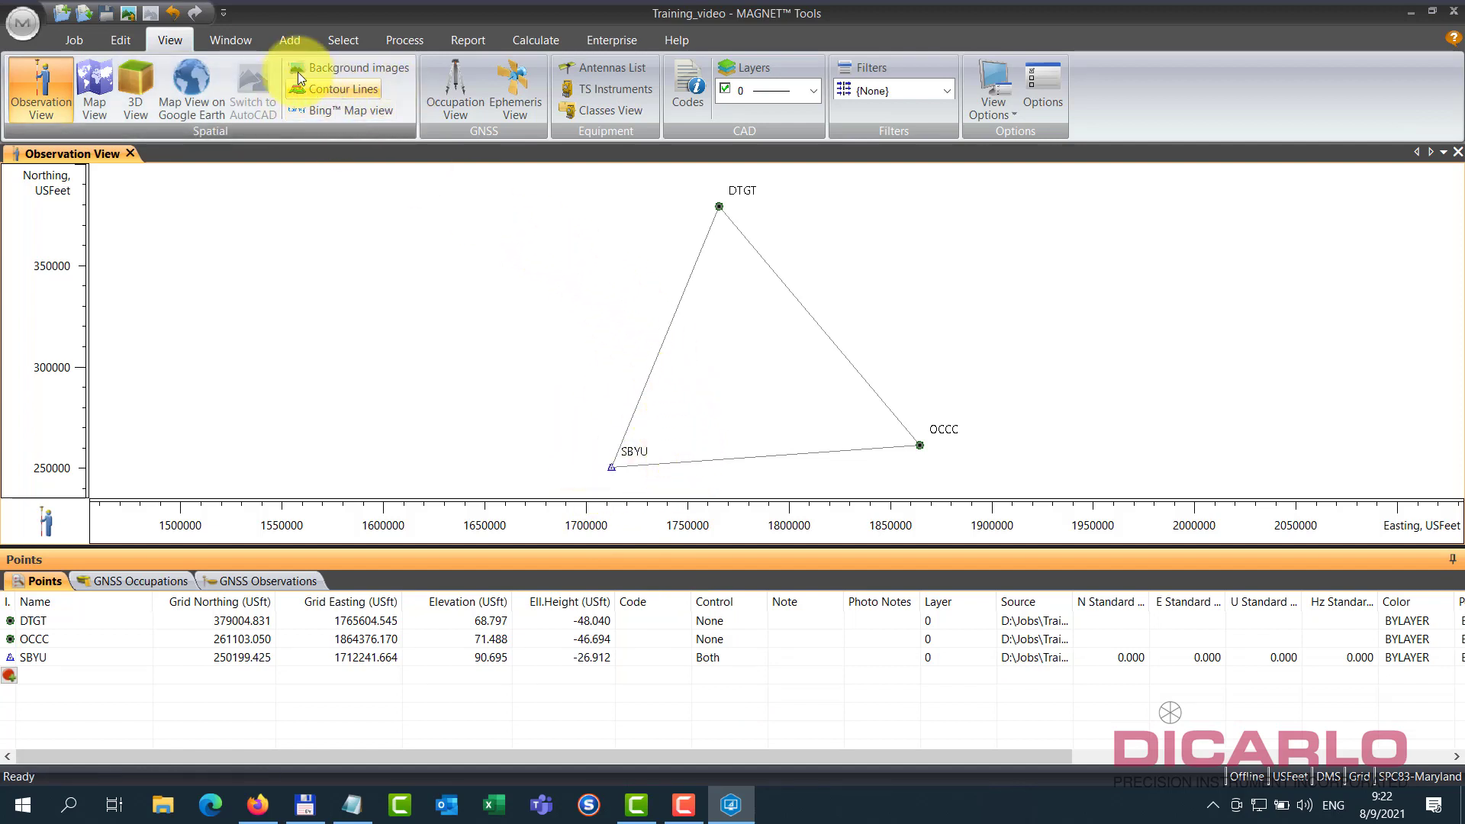
left_click(108, 16)
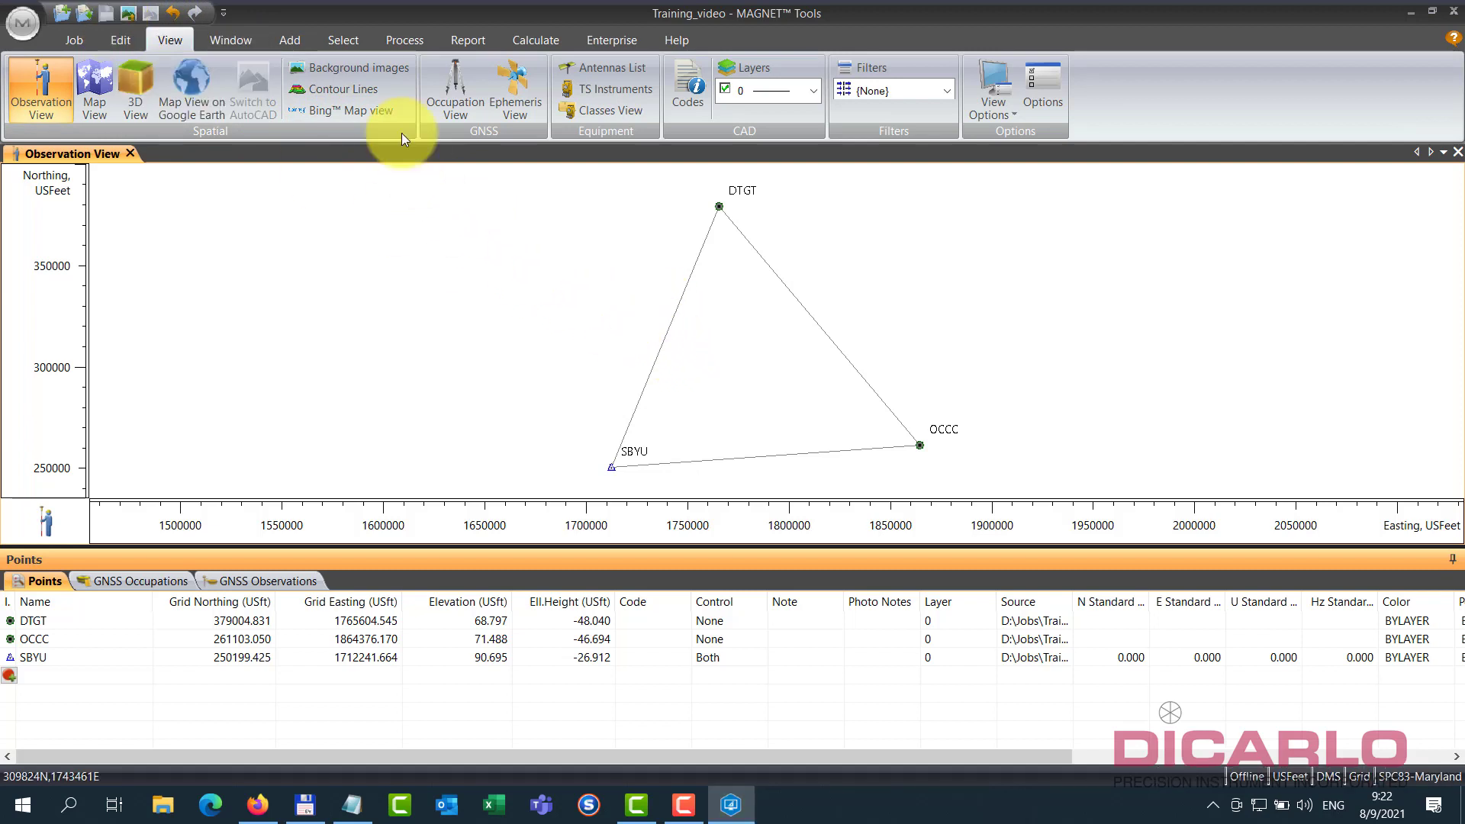
- Run GNSS PostProcessing on all 3 baselines and acknowledge the Processing finished message
left_click(409, 41)
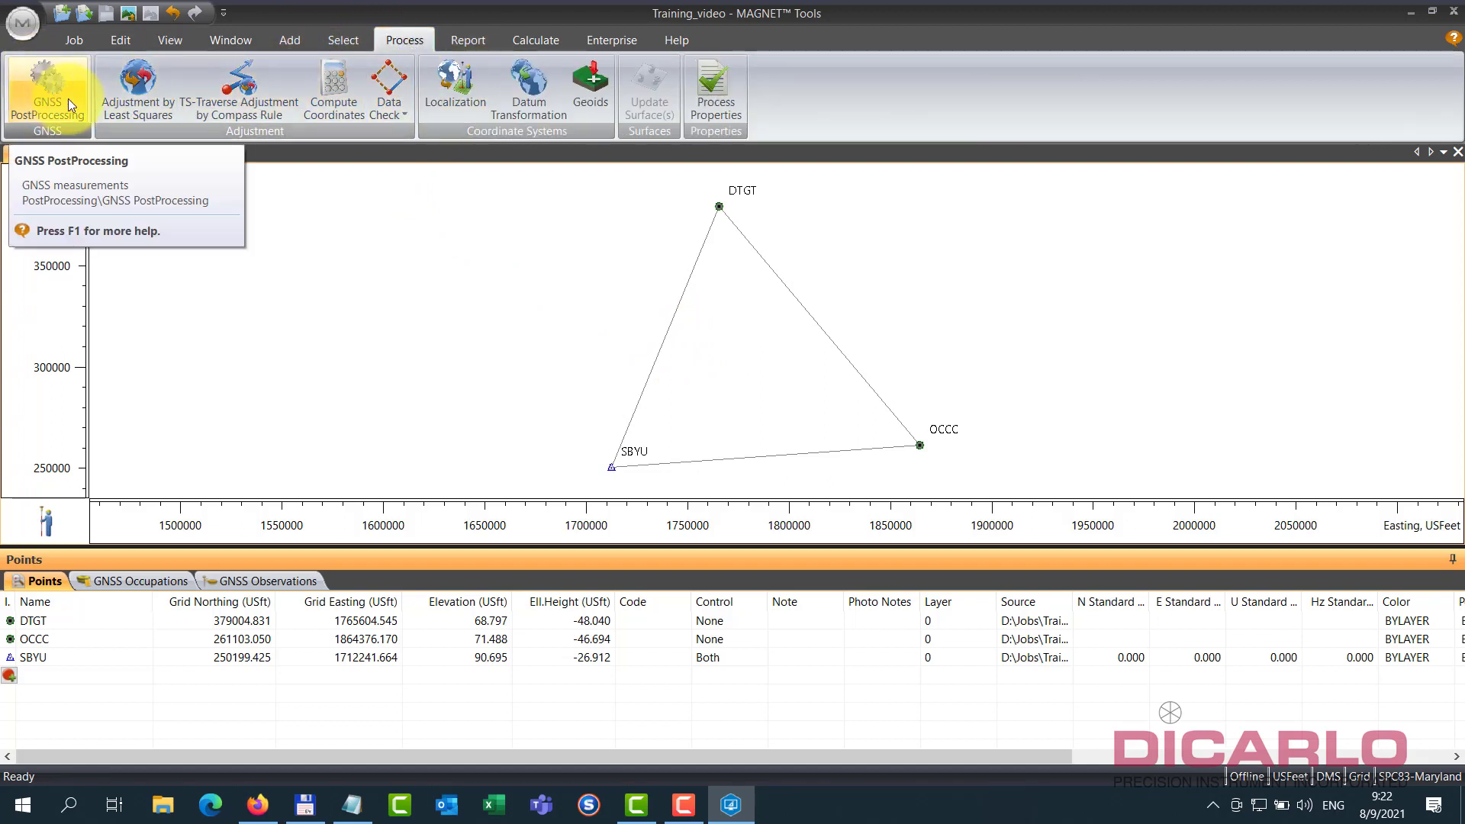
left_click(48, 79)
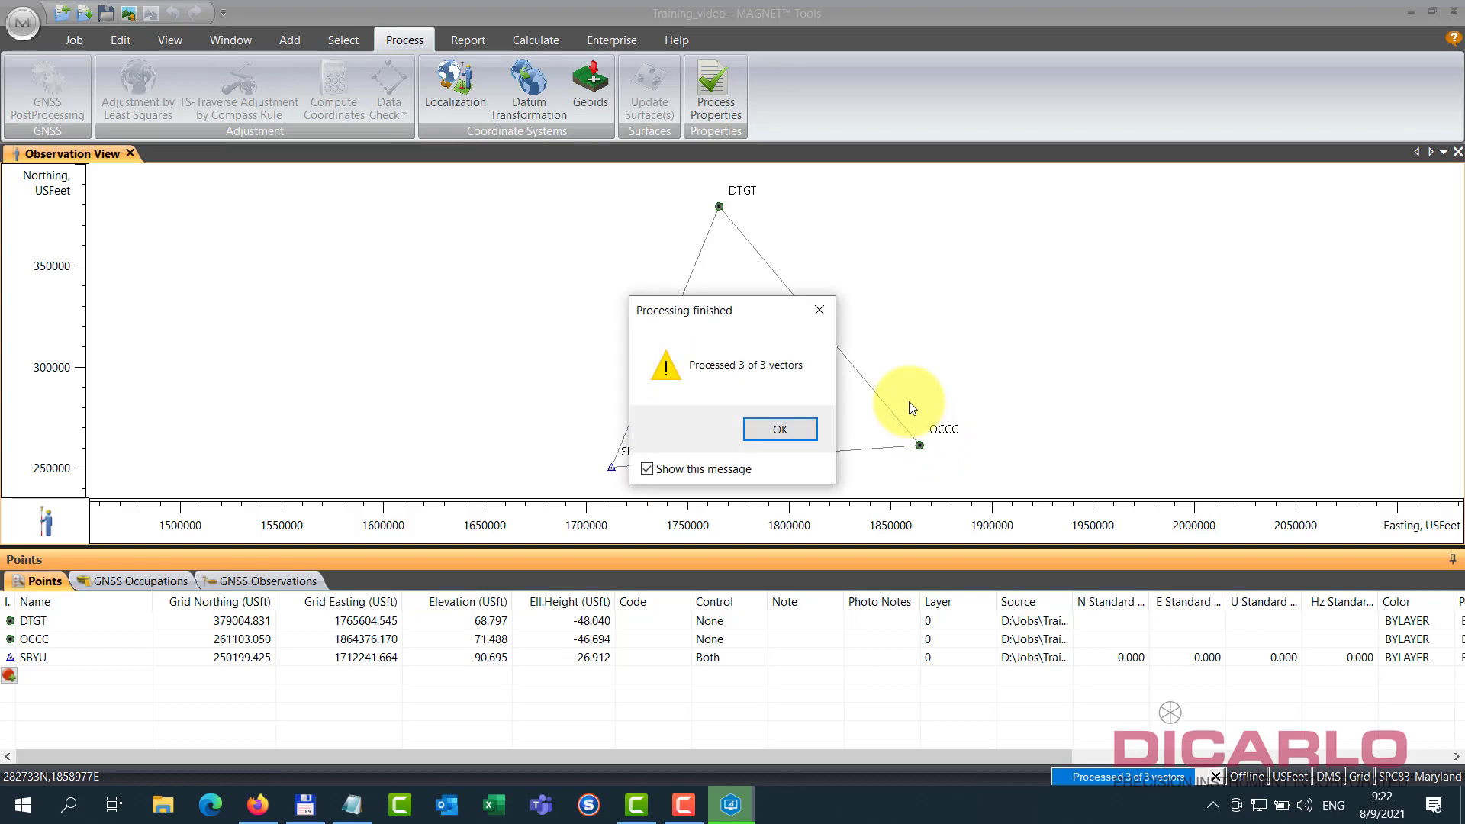
left_click(772, 427)
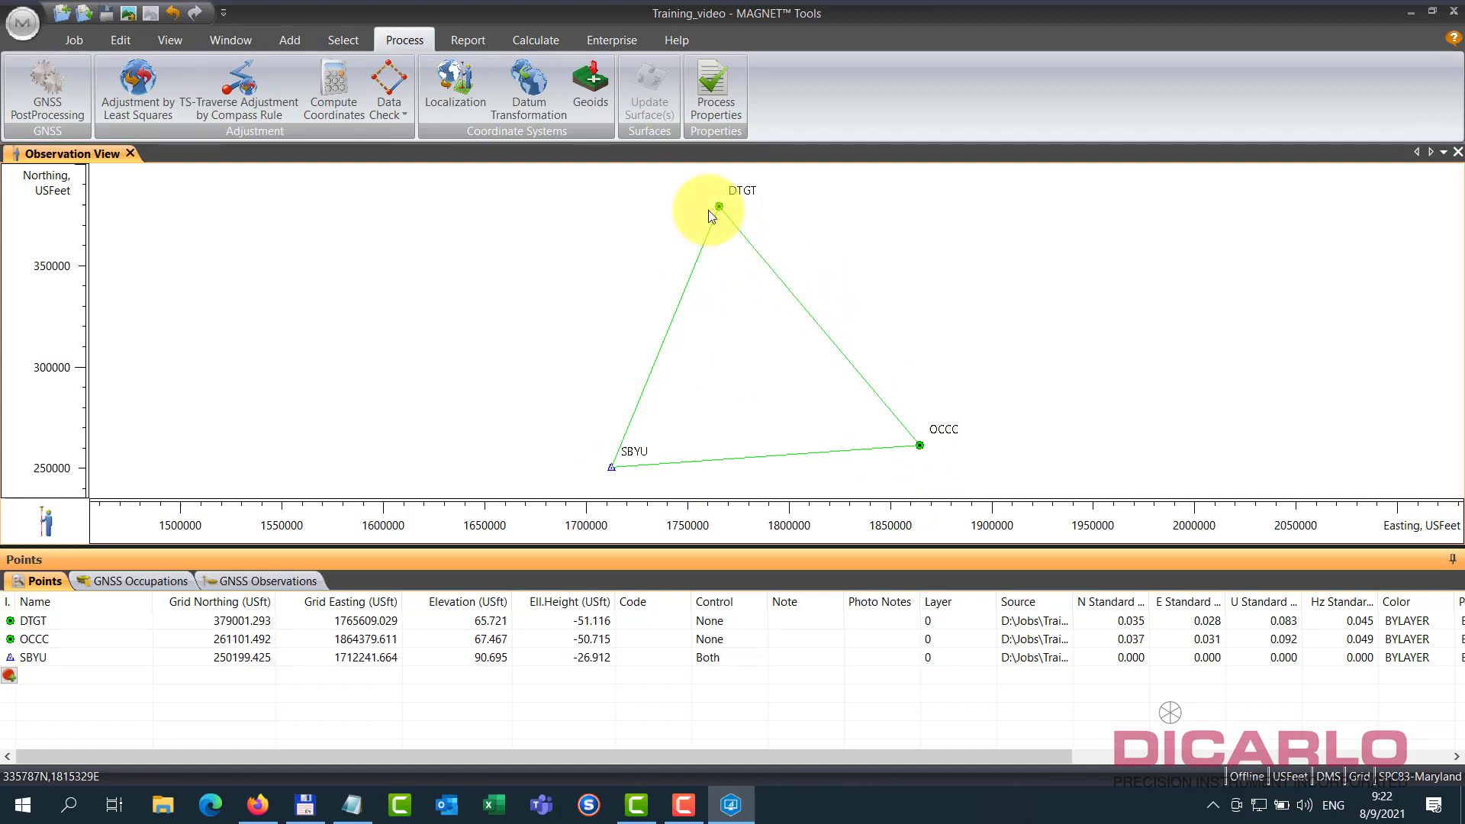
left_click(79, 40)
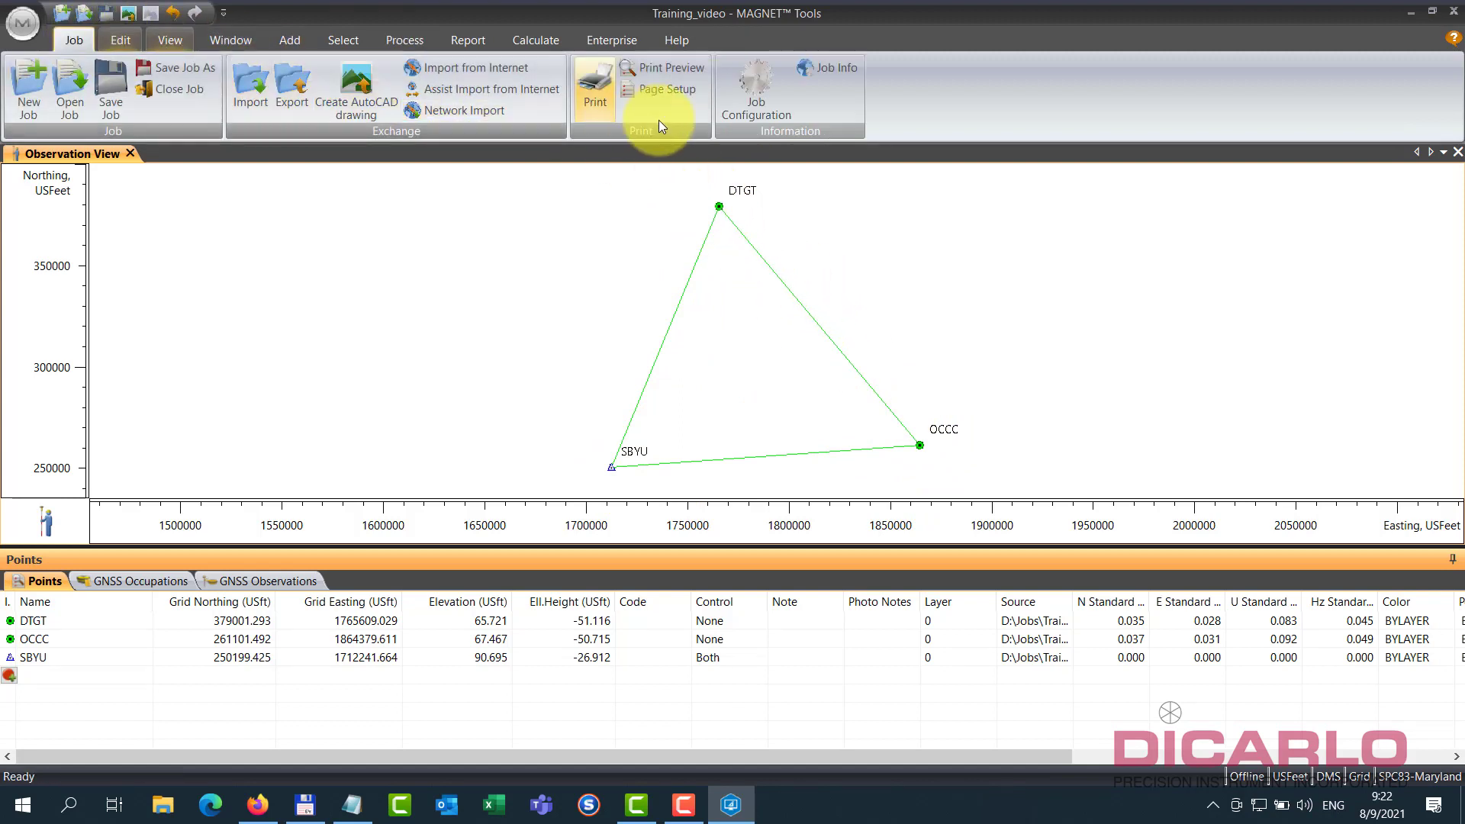
left_click(750, 79)
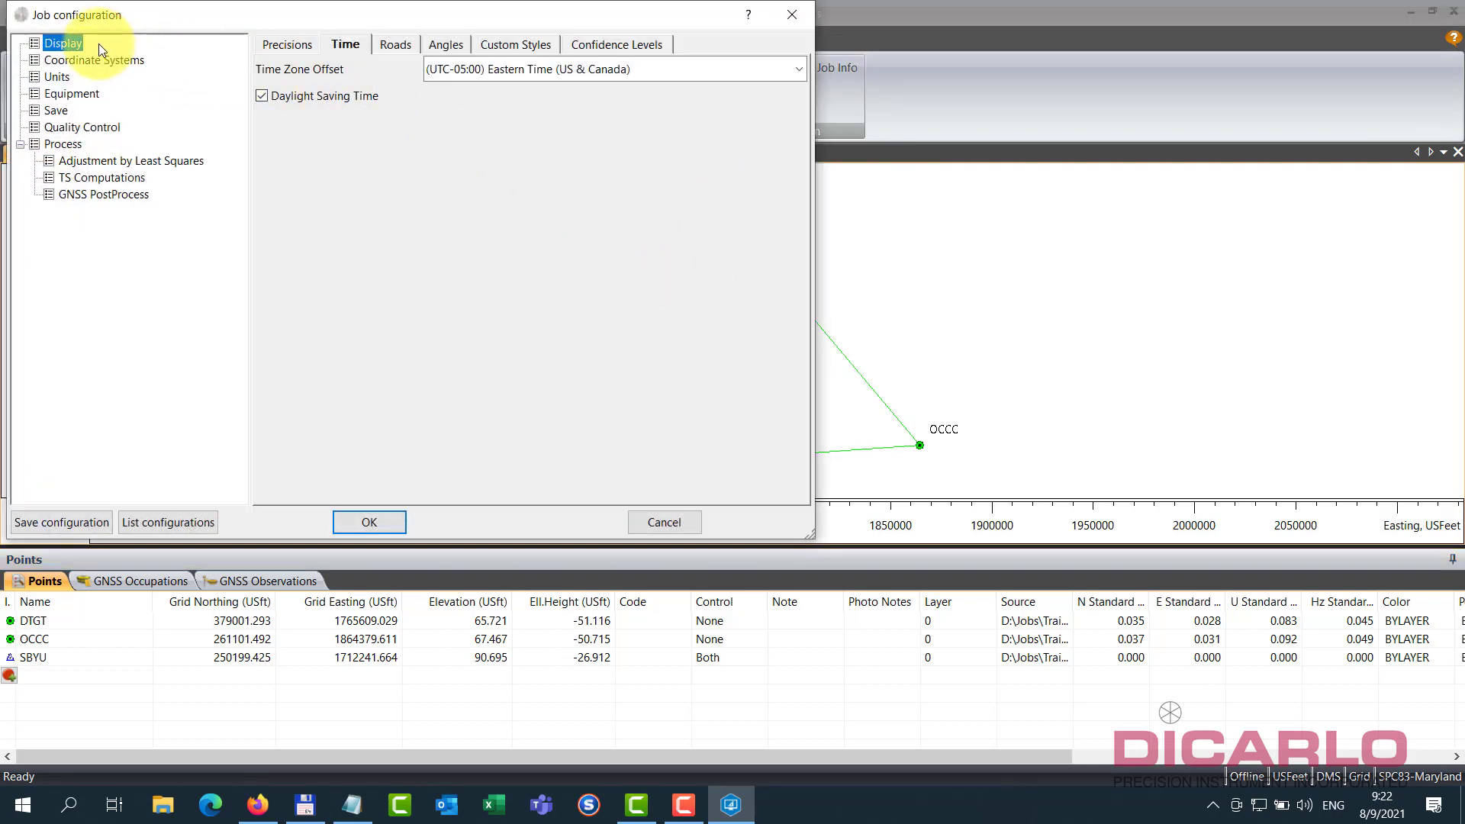
left_click(61, 143)
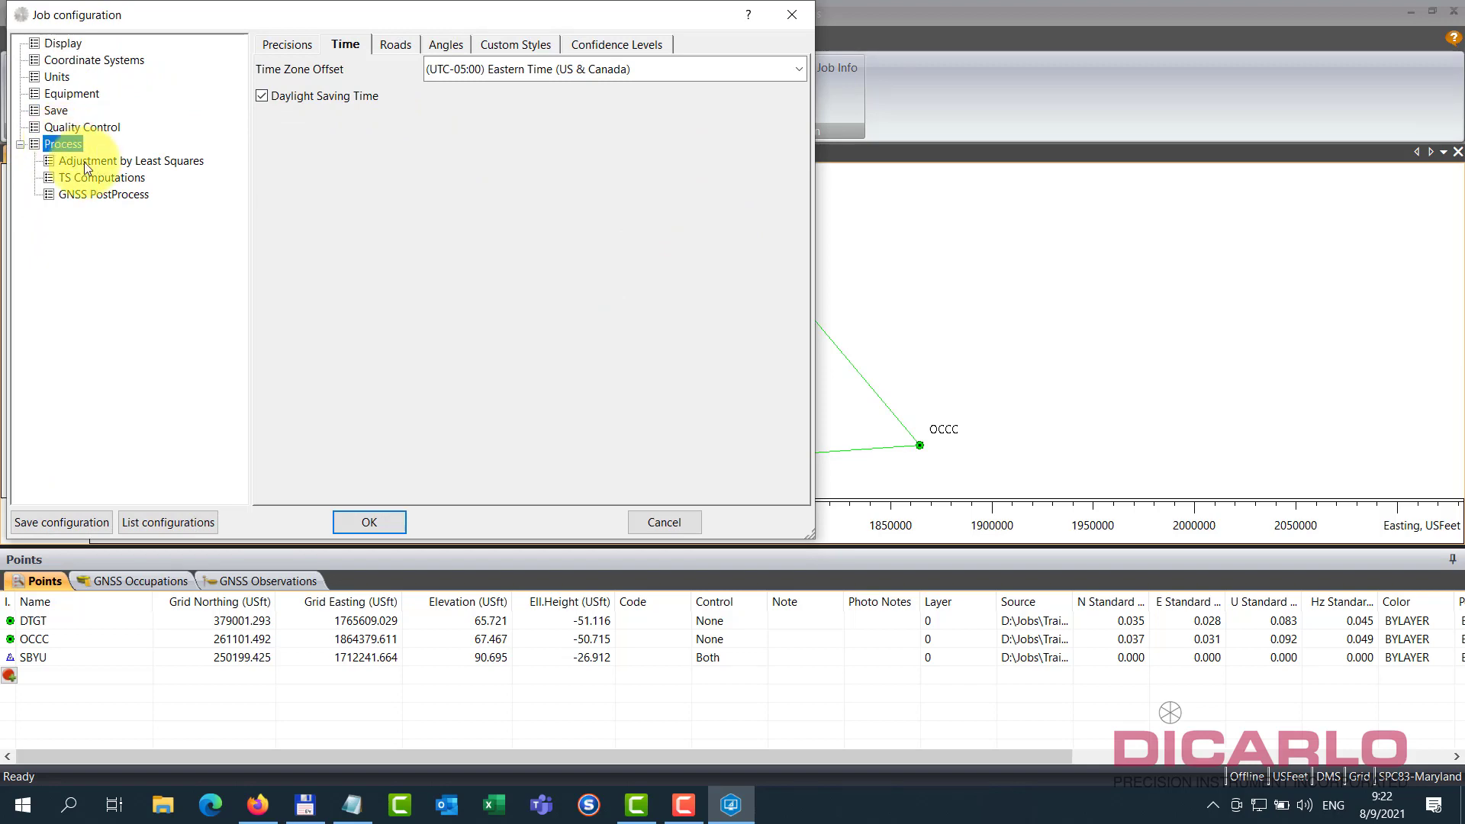
left_click(102, 194)
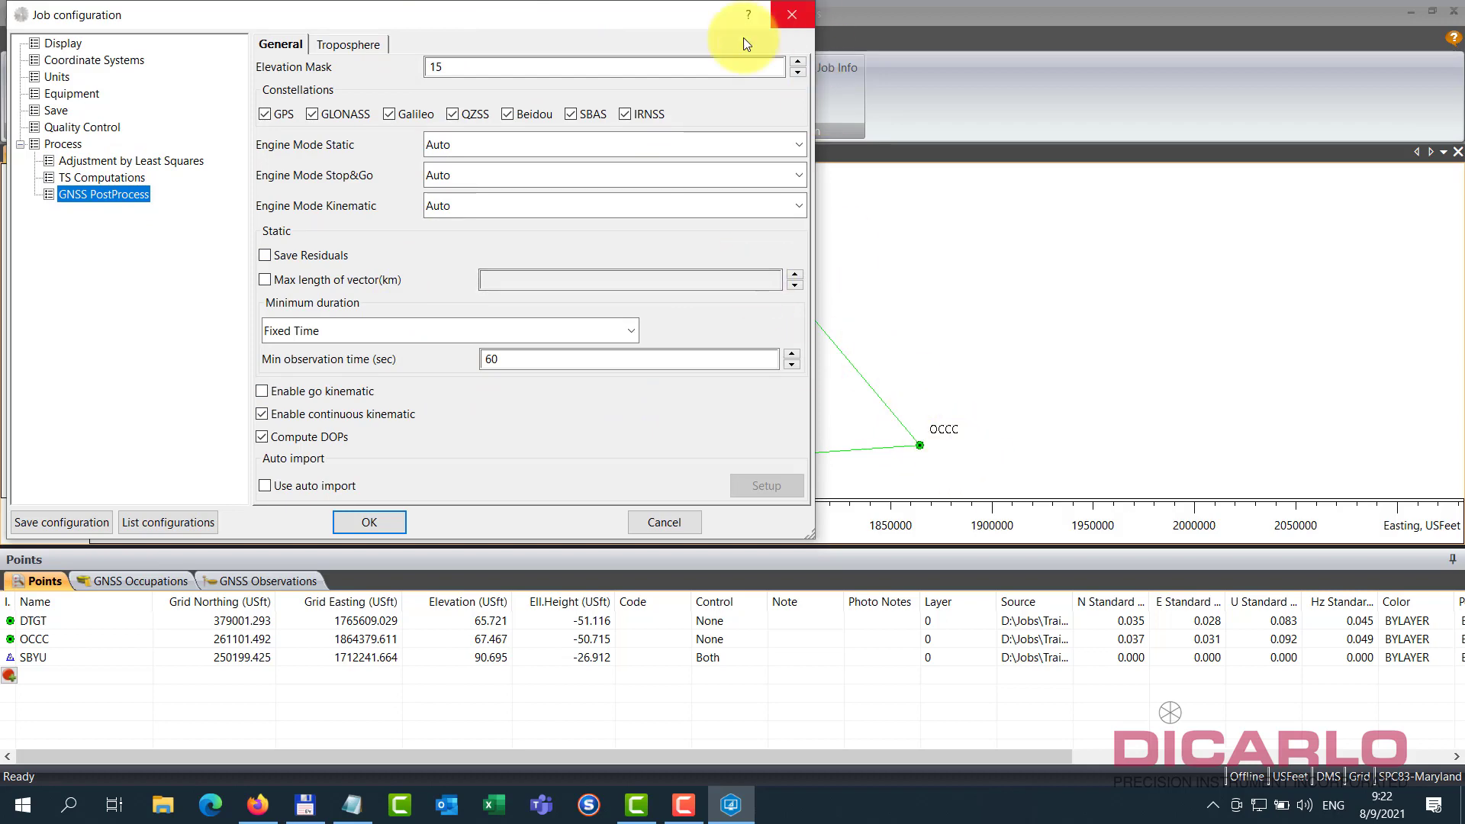
left_click(791, 14)
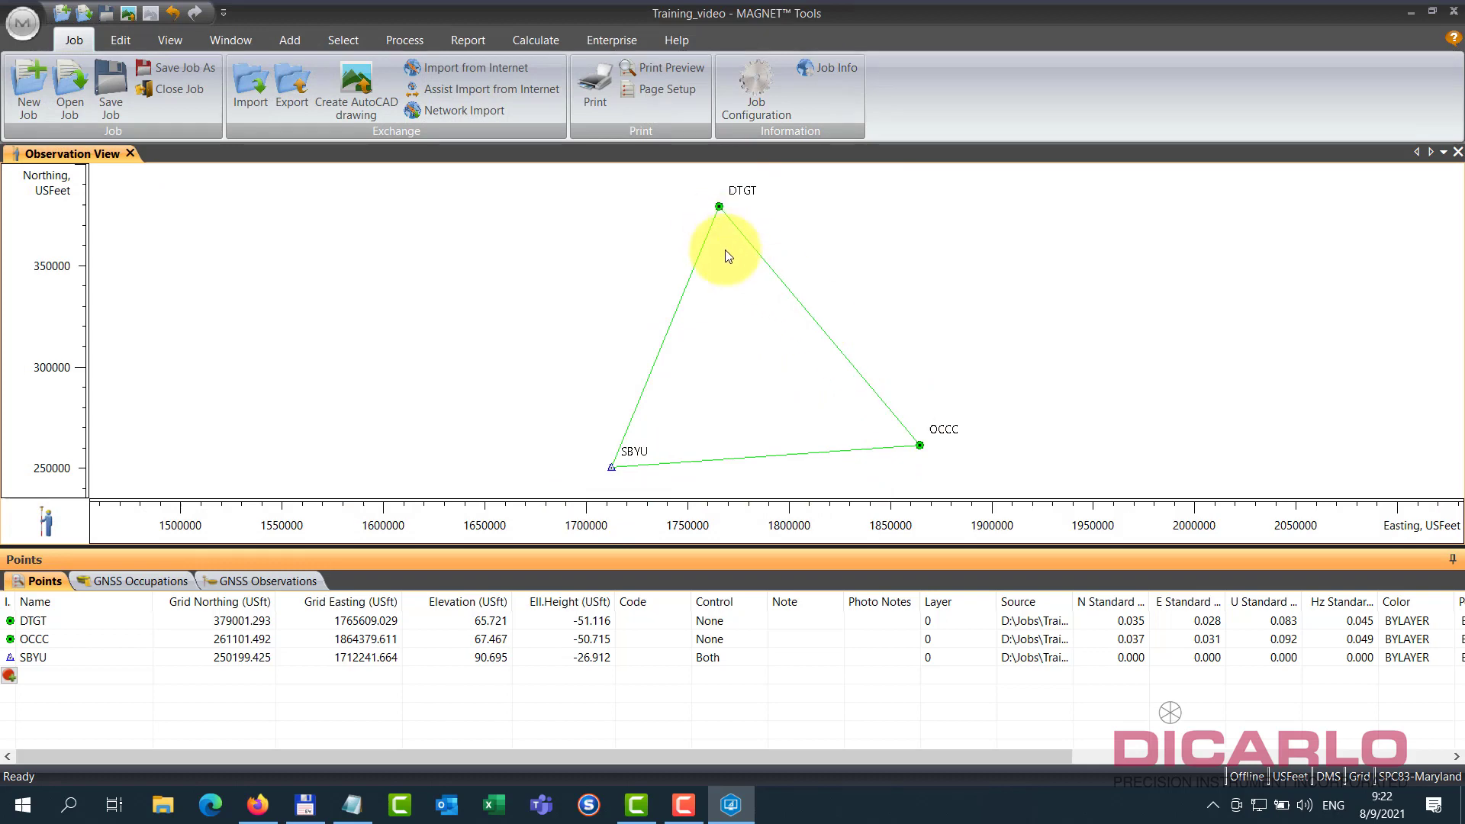
- Check baseline standard deviations in a widened Horizontal Standard Deviation column, then show GNSS Occupations
left_click(273, 580)
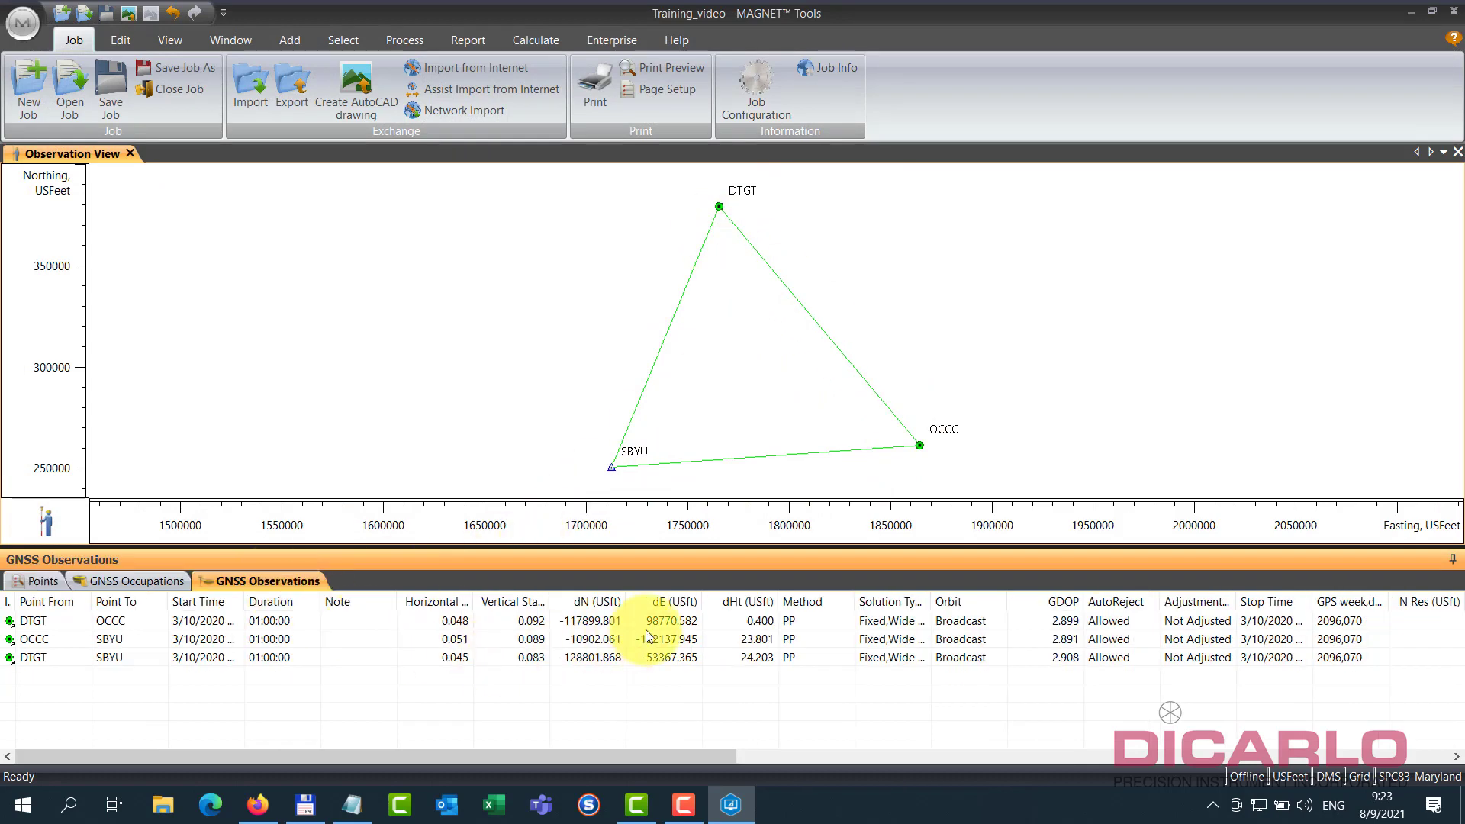
left_click_drag(473, 605, 544, 603)
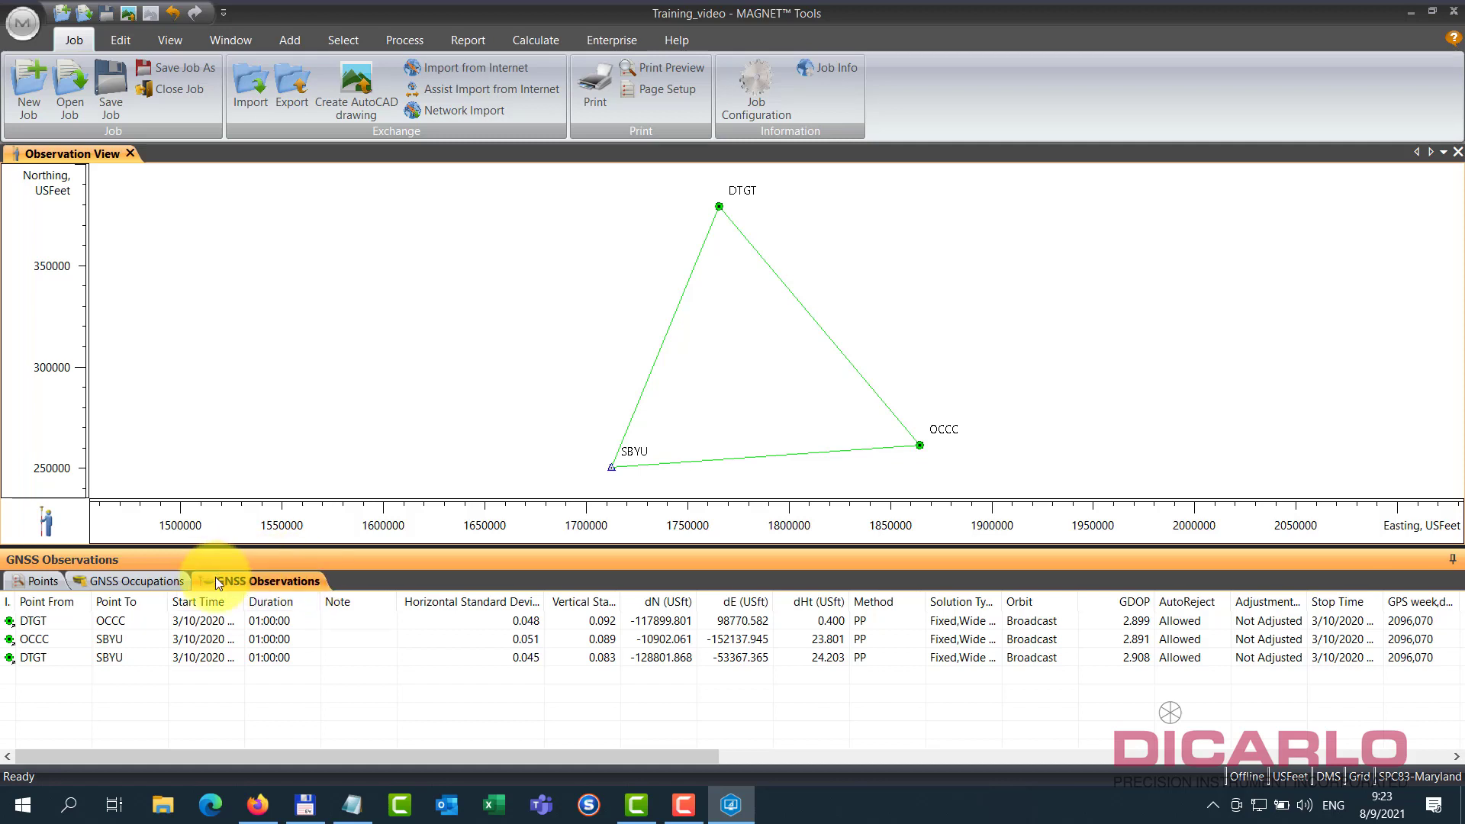
left_click_drag(544, 601, 810, 601)
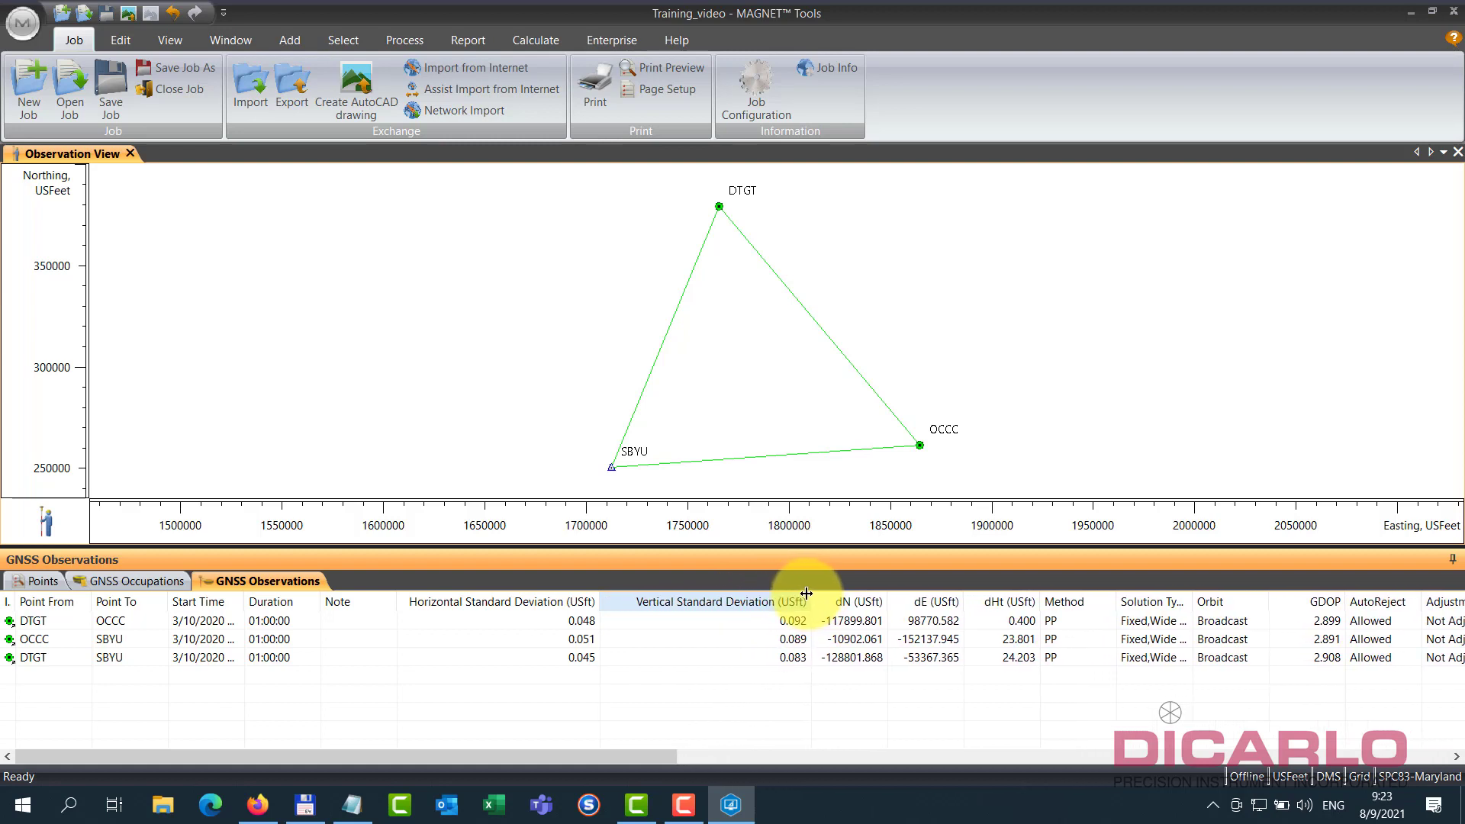
left_click(70, 624)
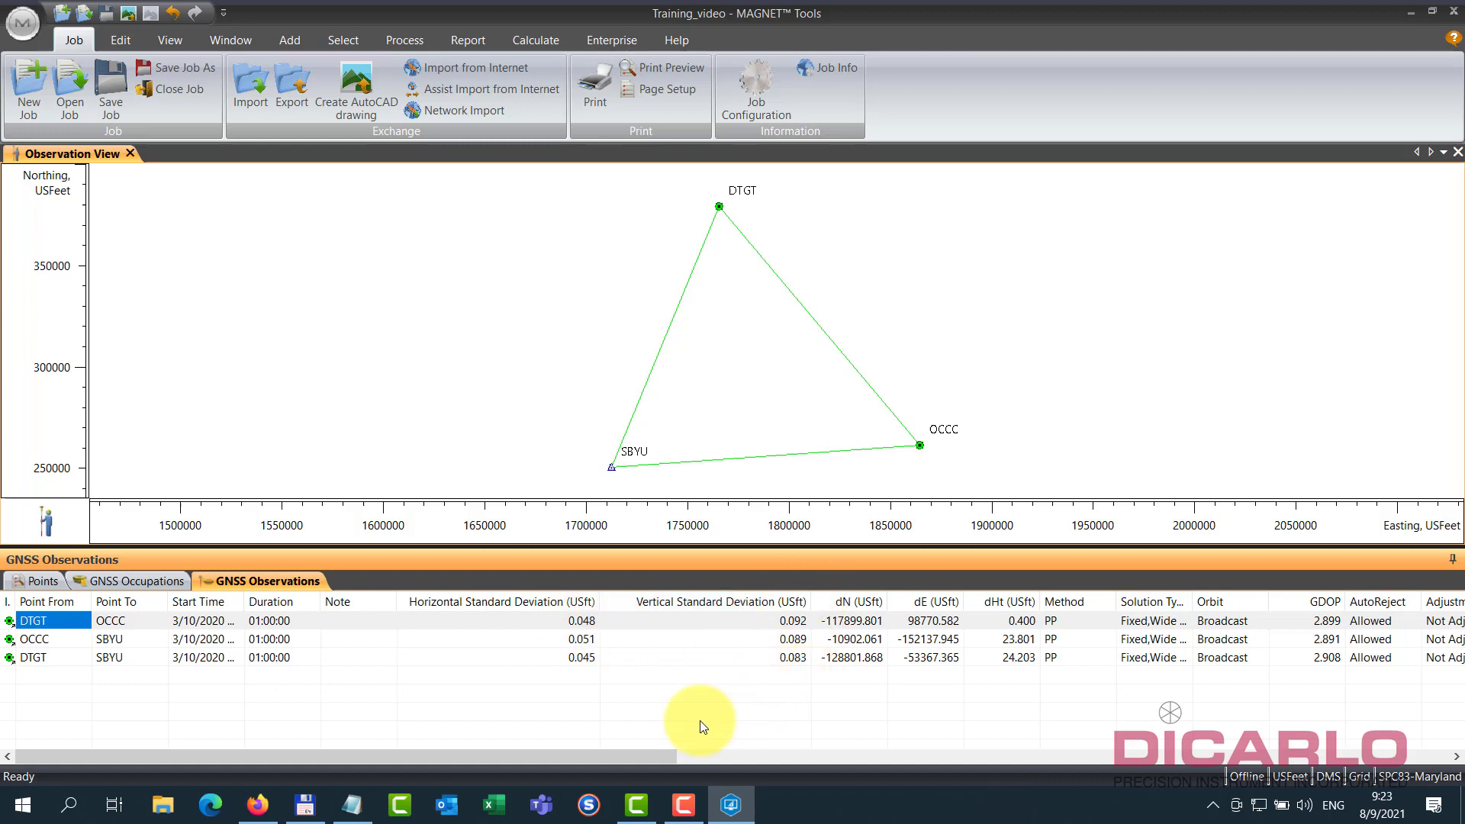
left_click_drag(633, 762, 552, 740)
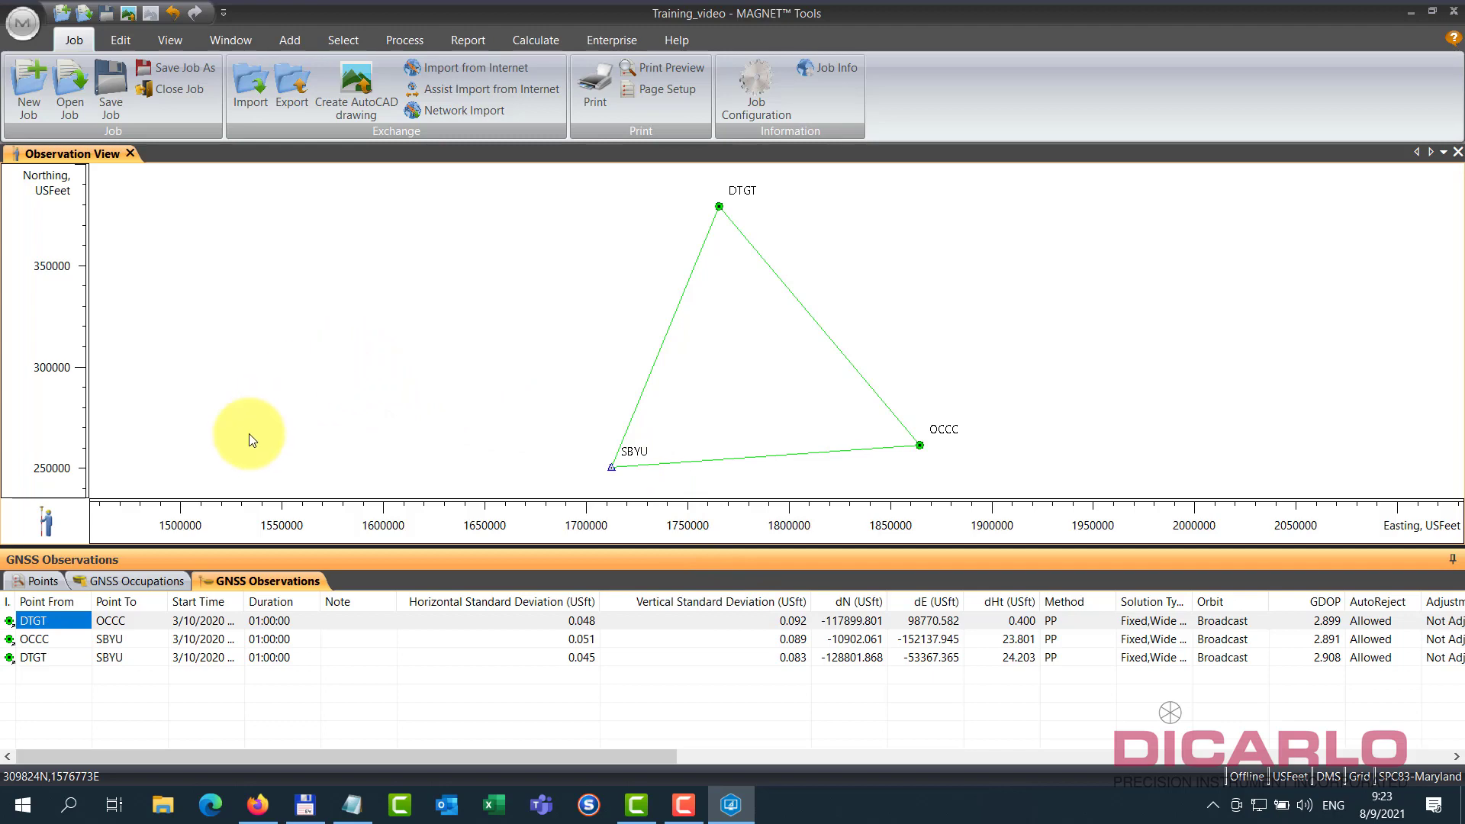
left_click(153, 582)
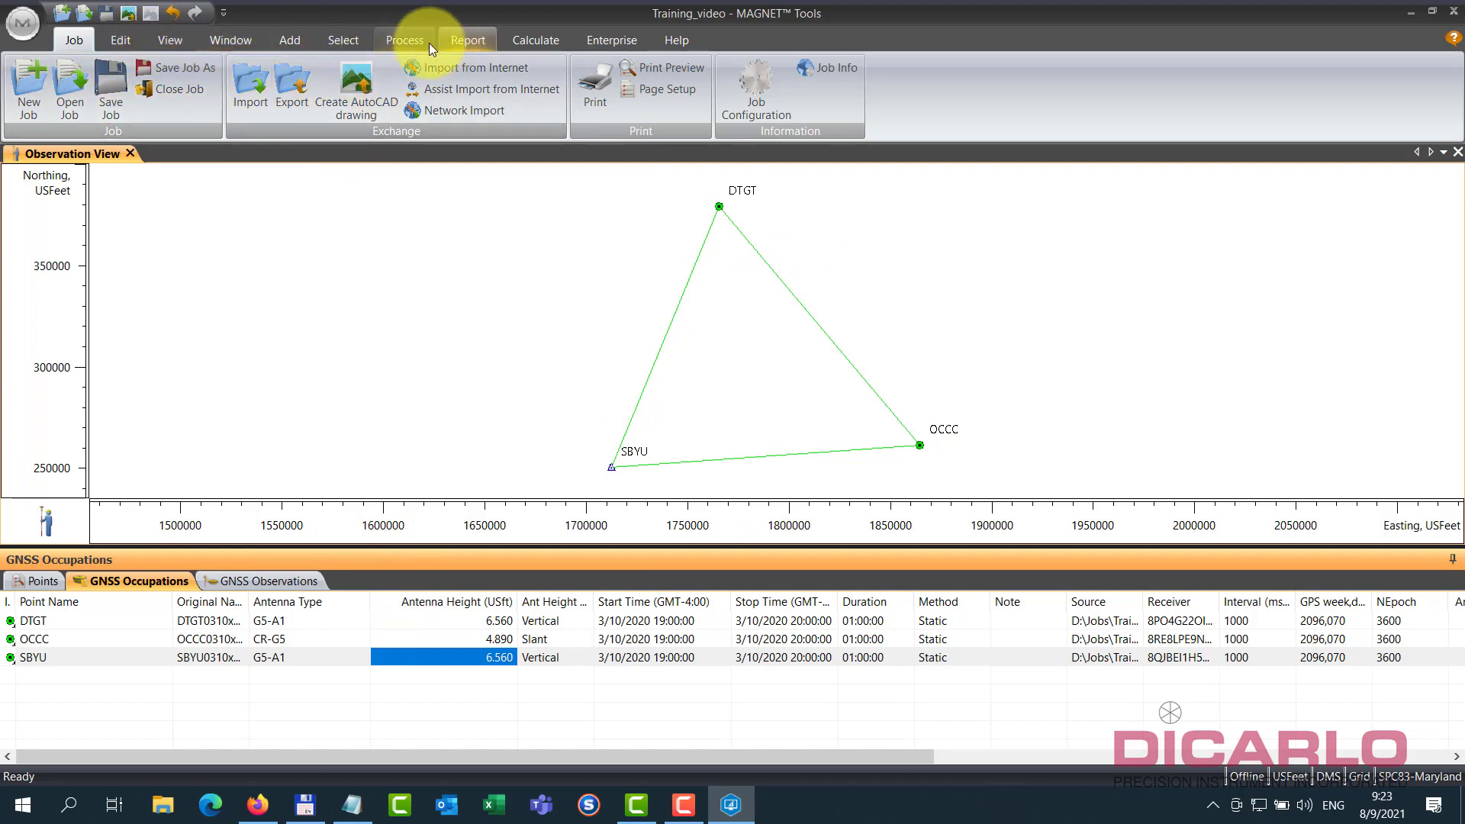
- Run Adjustment by Least Squares with SBYU held fixed and close the results panel
left_click(404, 41)
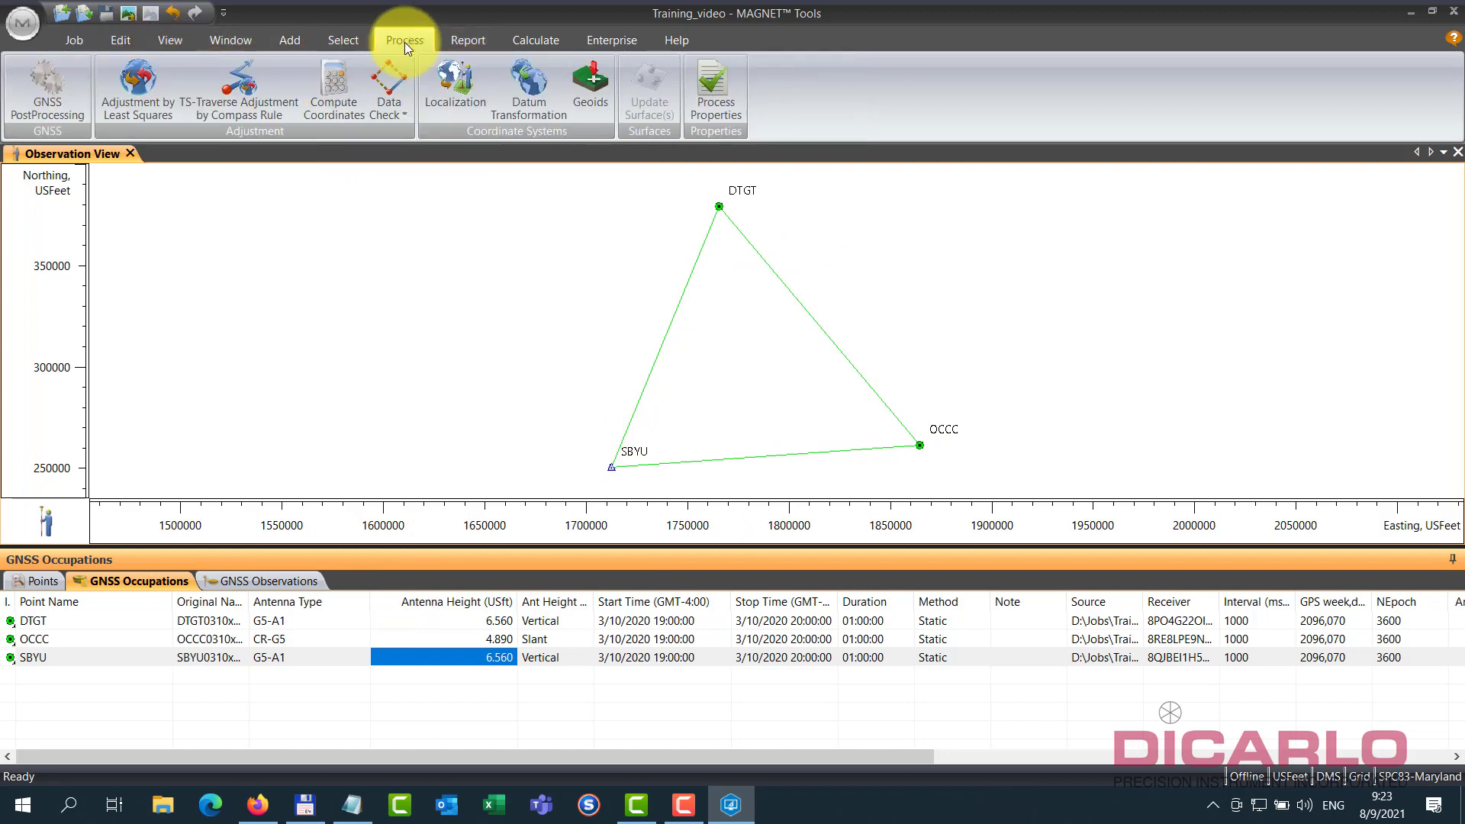
left_click(137, 92)
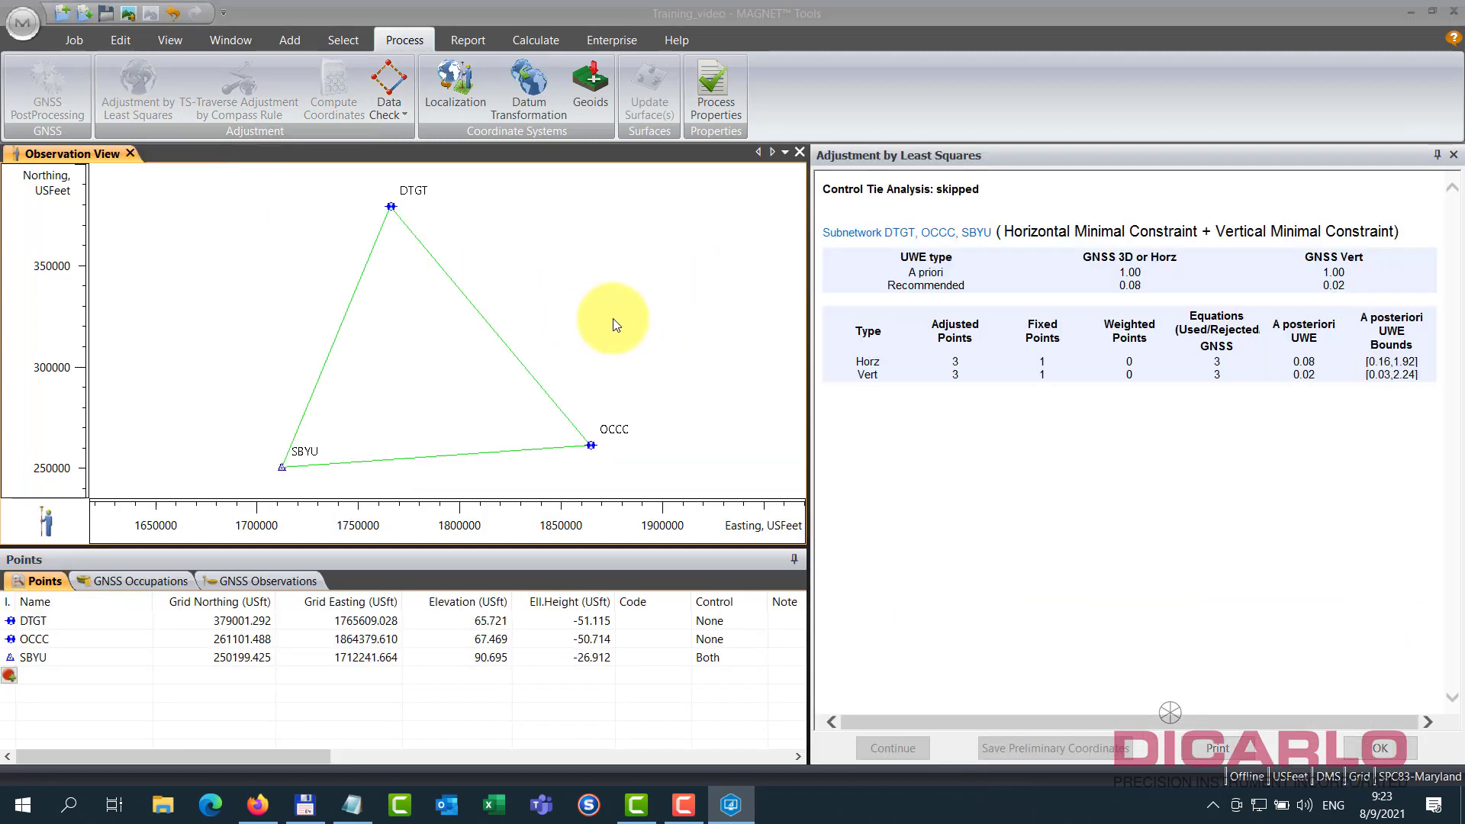
left_click(1380, 748)
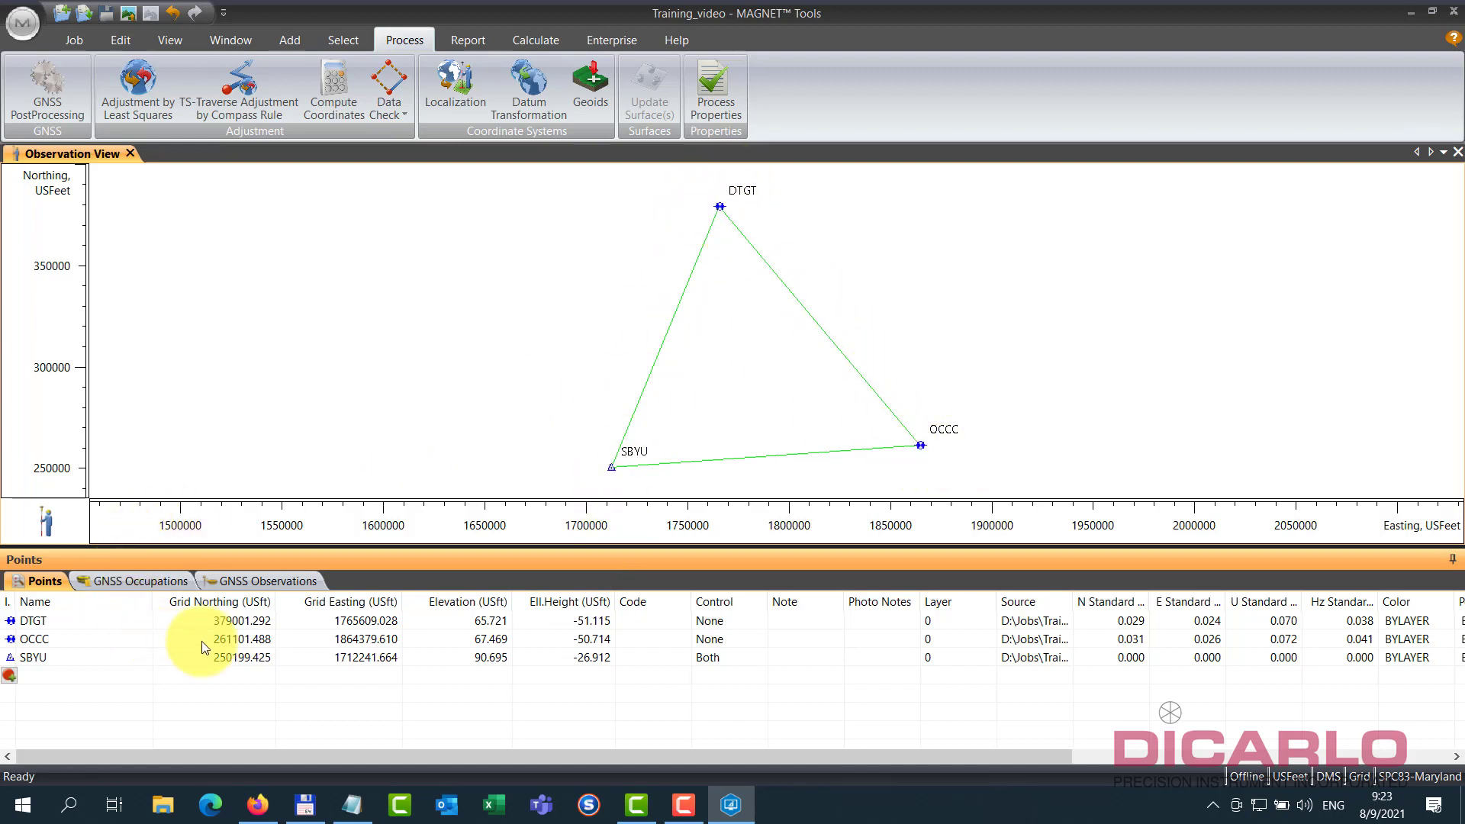
- Compare the adjusted DTGT and OCCC coordinates and Grid Easting values in the Points grid
left_click(218, 623)
left_click(333, 620)
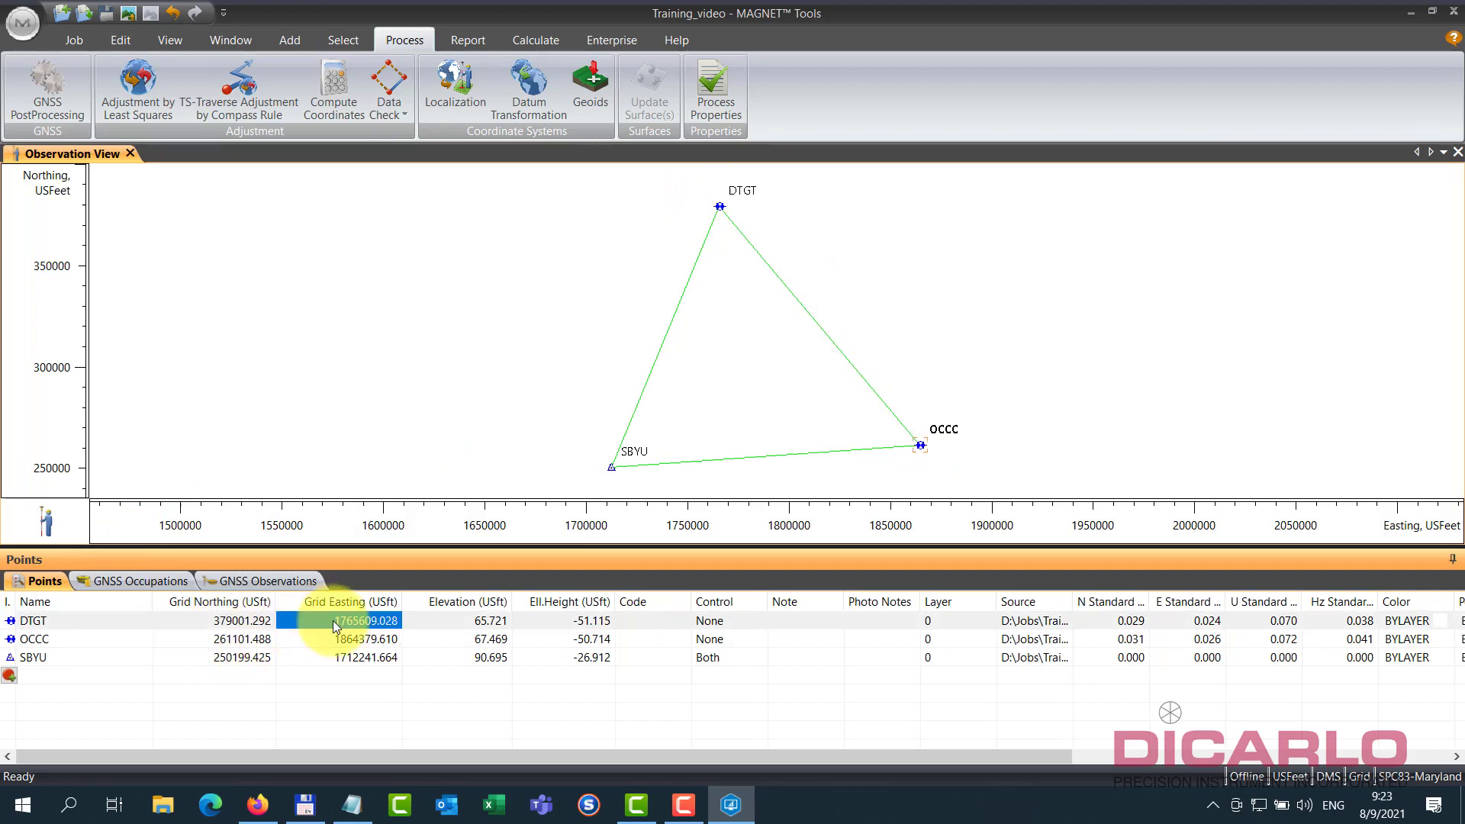
key("Down")
key("Up")
key("Down")
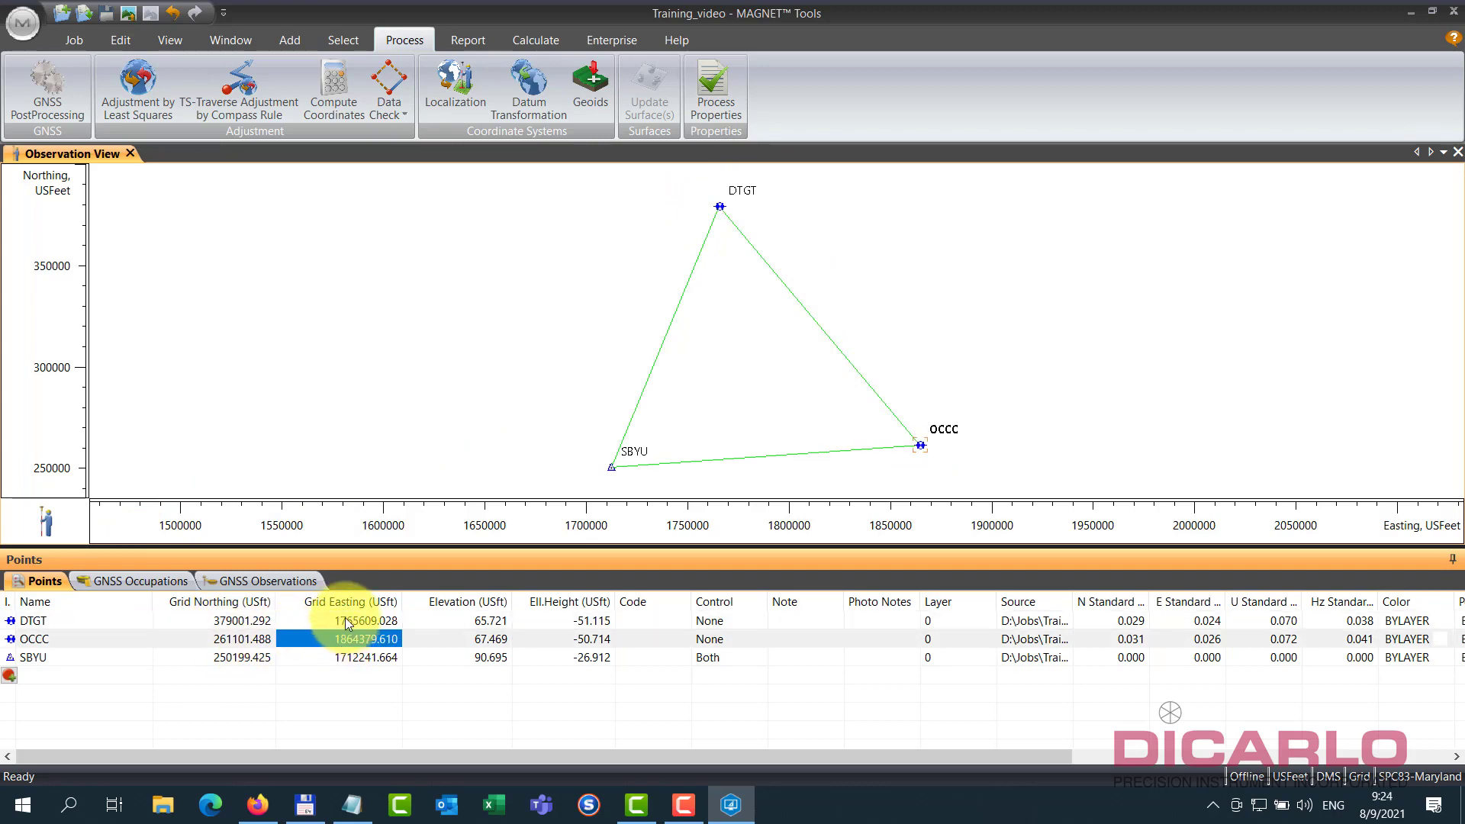
key("Up")
key("Down")
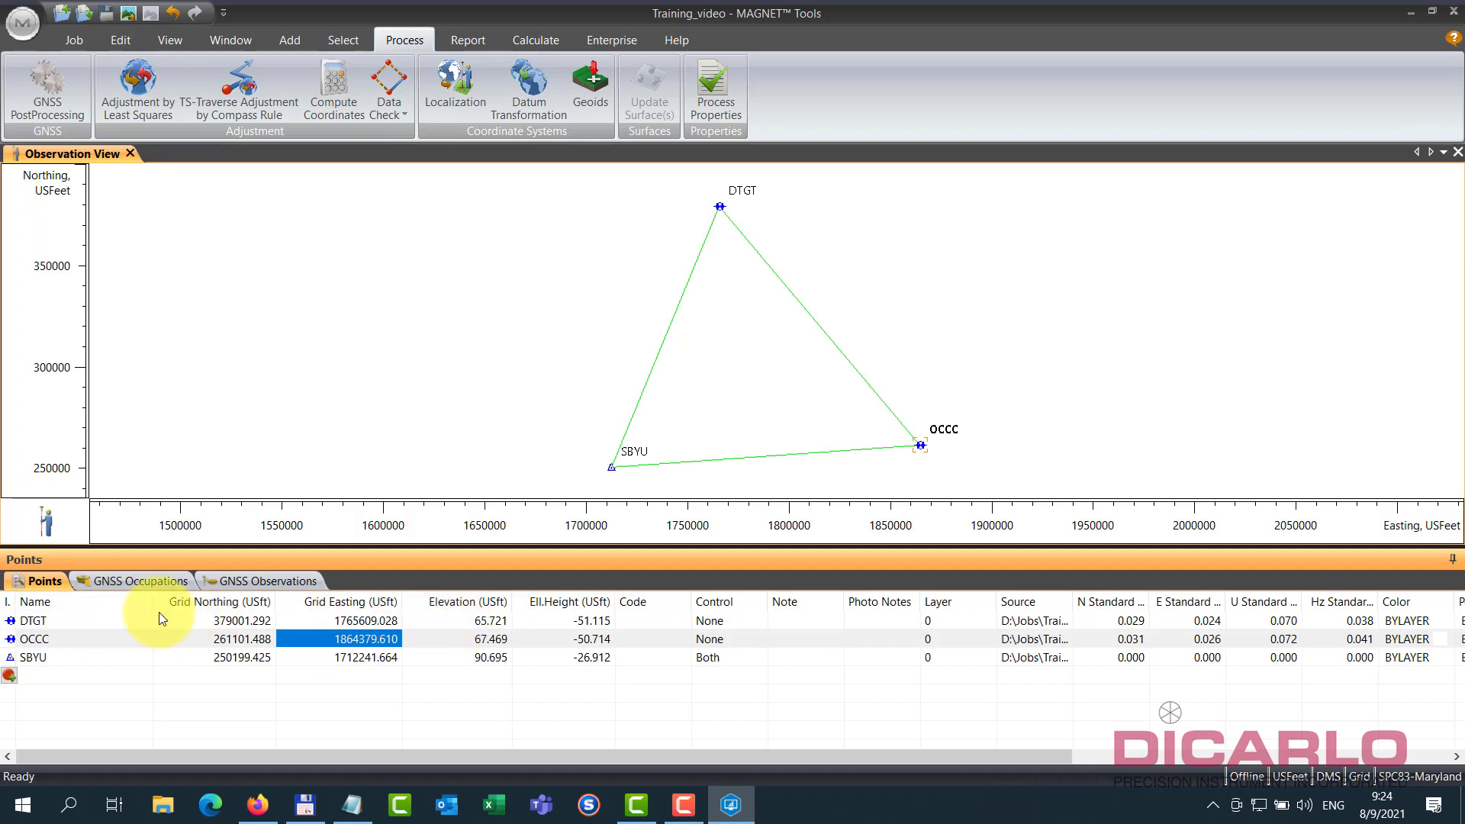
- Review the GNSS Observations and Occupations lists, return to Points, and save the Training_video job
left_click(266, 581)
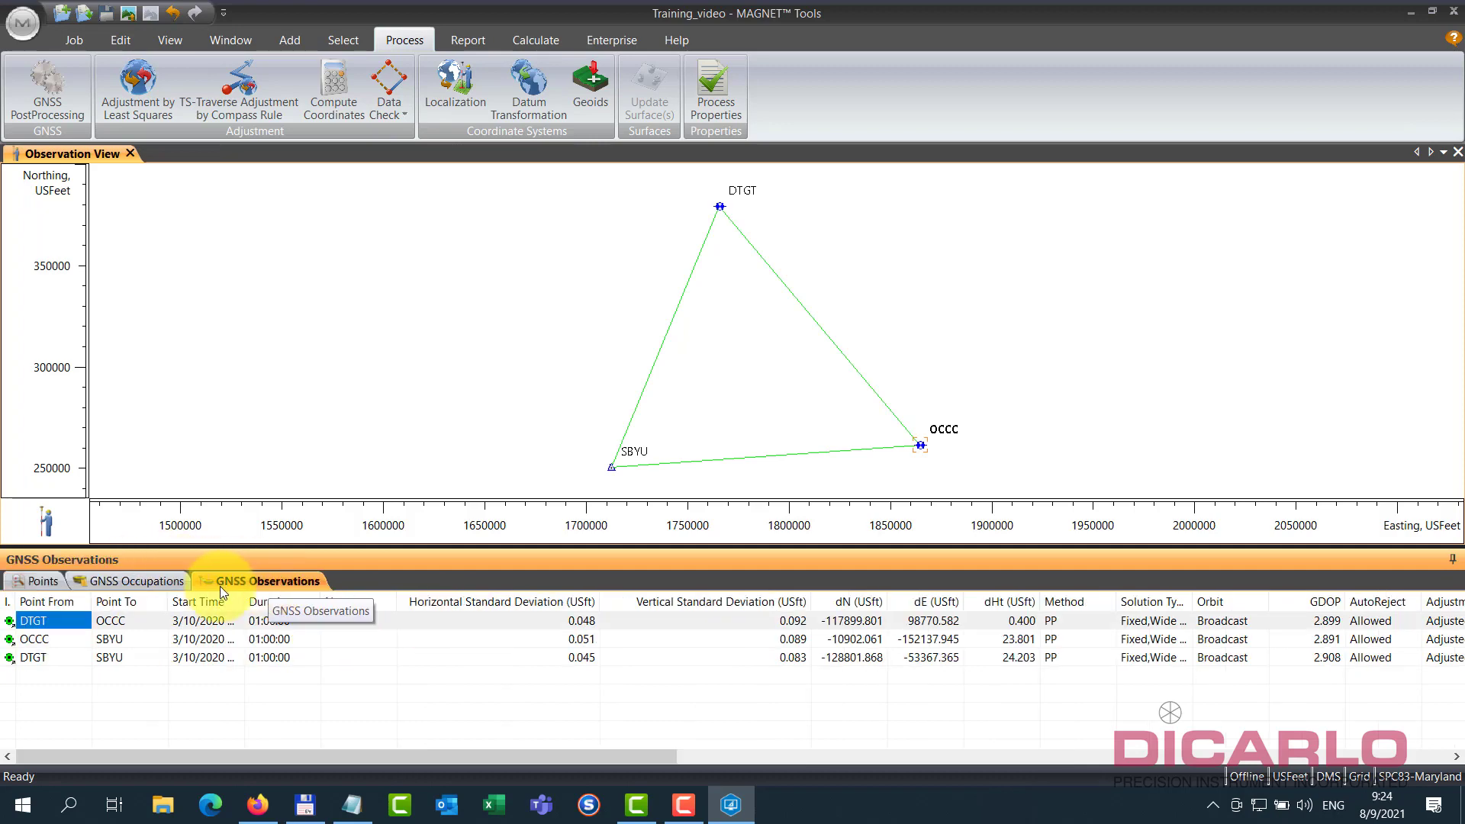
left_click(116, 582)
left_click(45, 581)
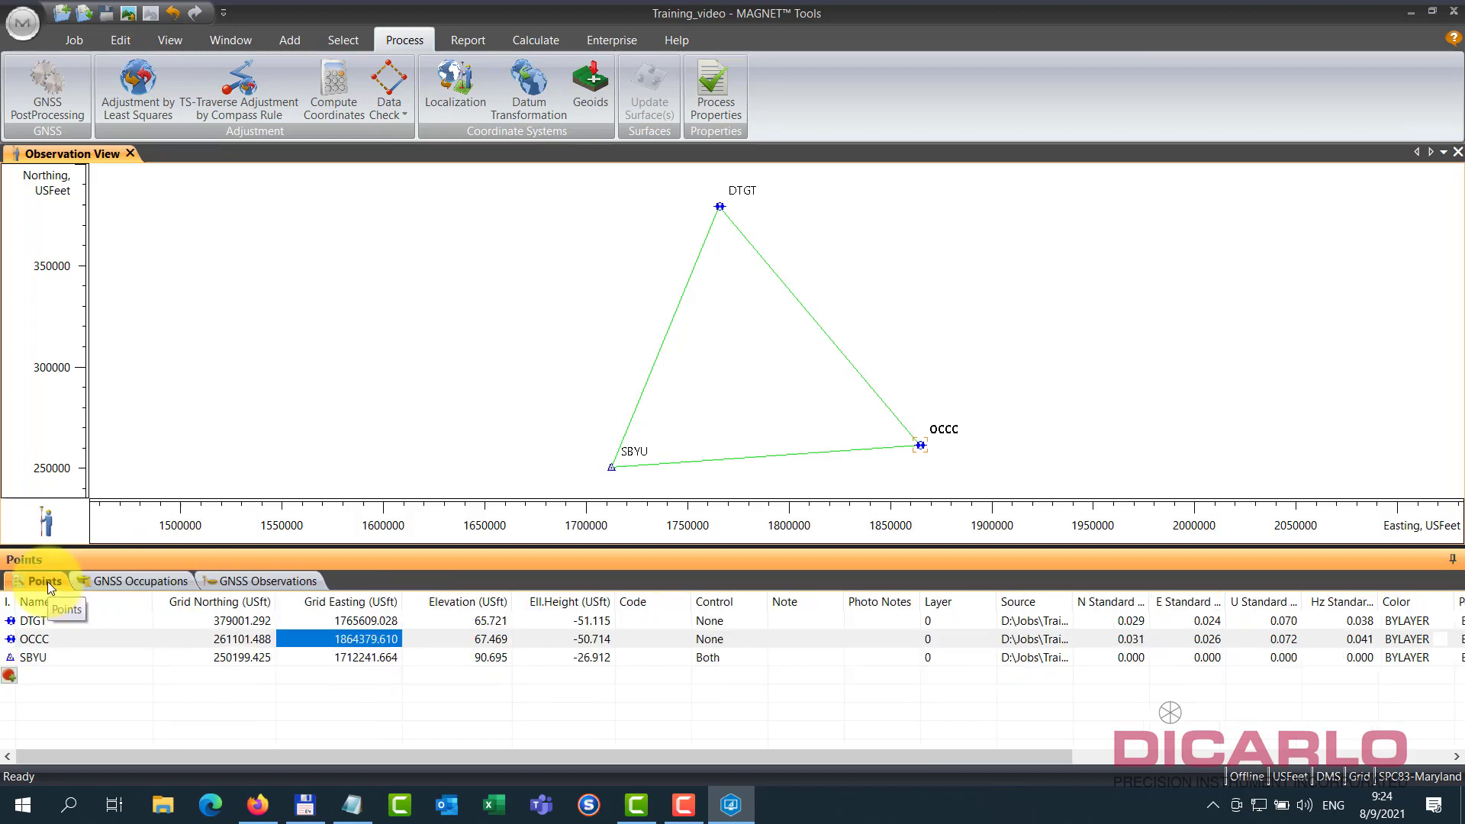
left_click(106, 13)
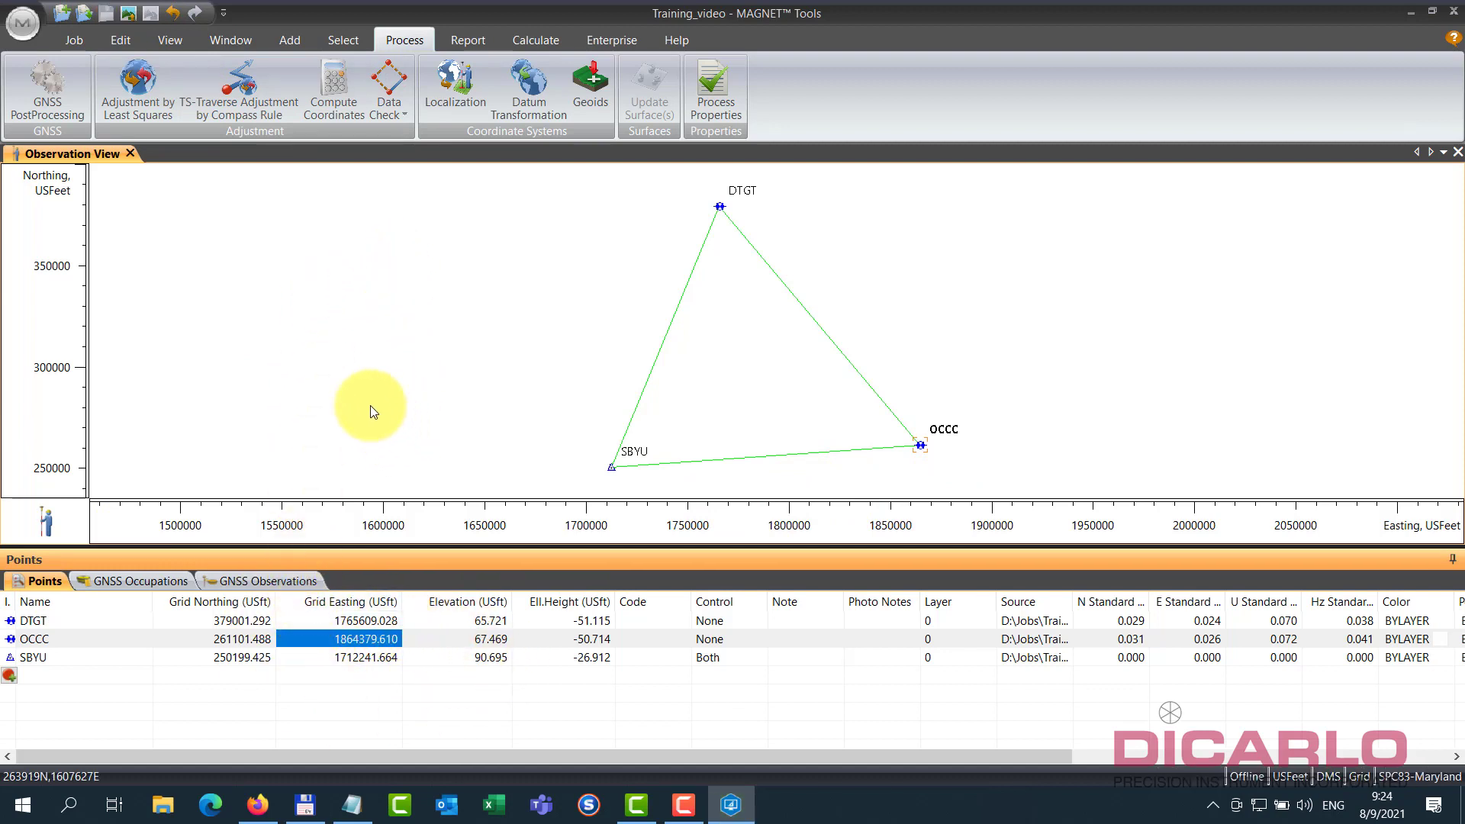
- Start a job export including only Points, excluding GNSS Observations, GNSS Occupations and Layers
left_click(74, 38)
left_click(296, 90)
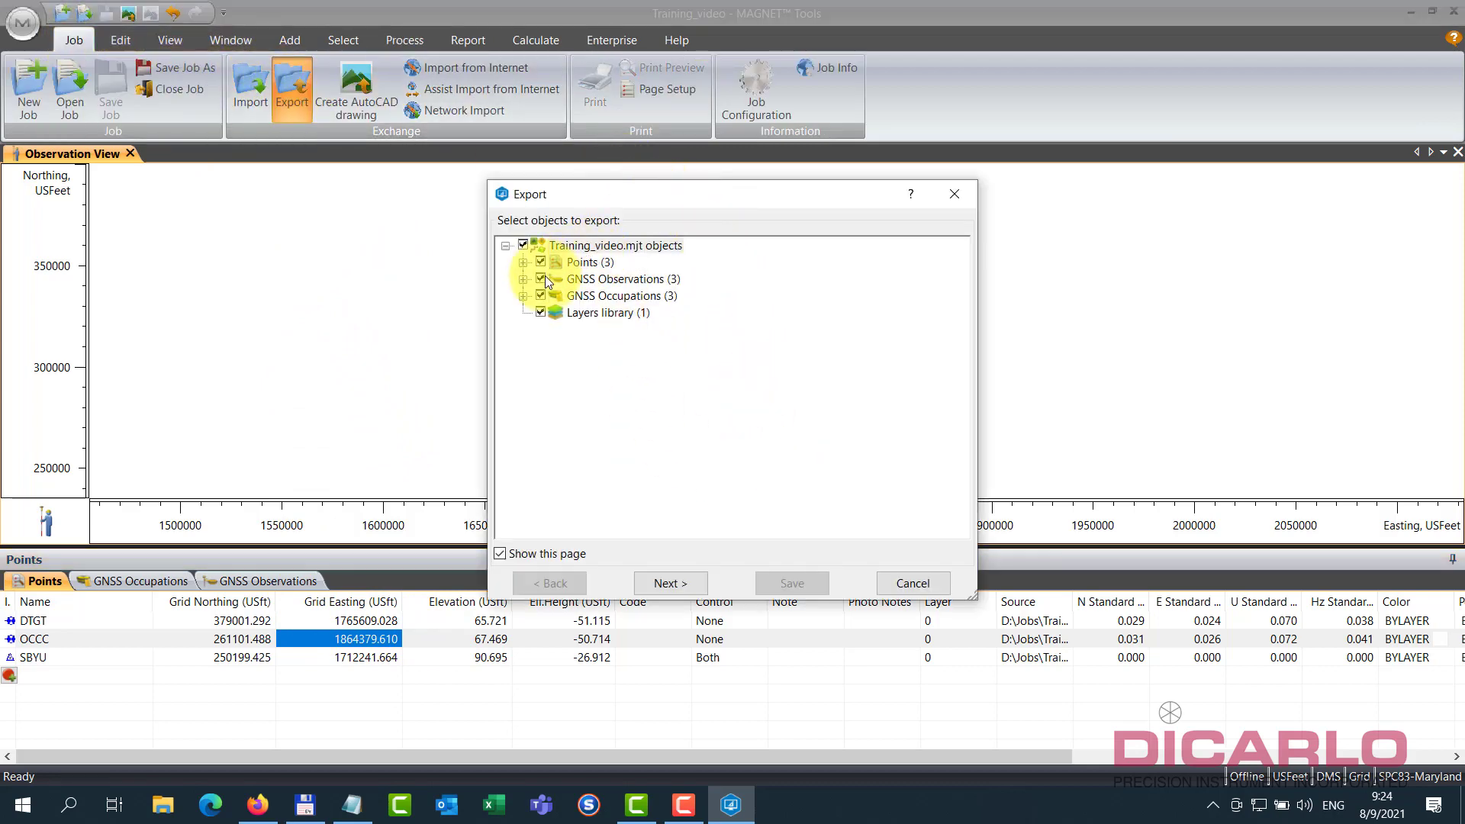
left_click(540, 279)
left_click(540, 295)
left_click(540, 312)
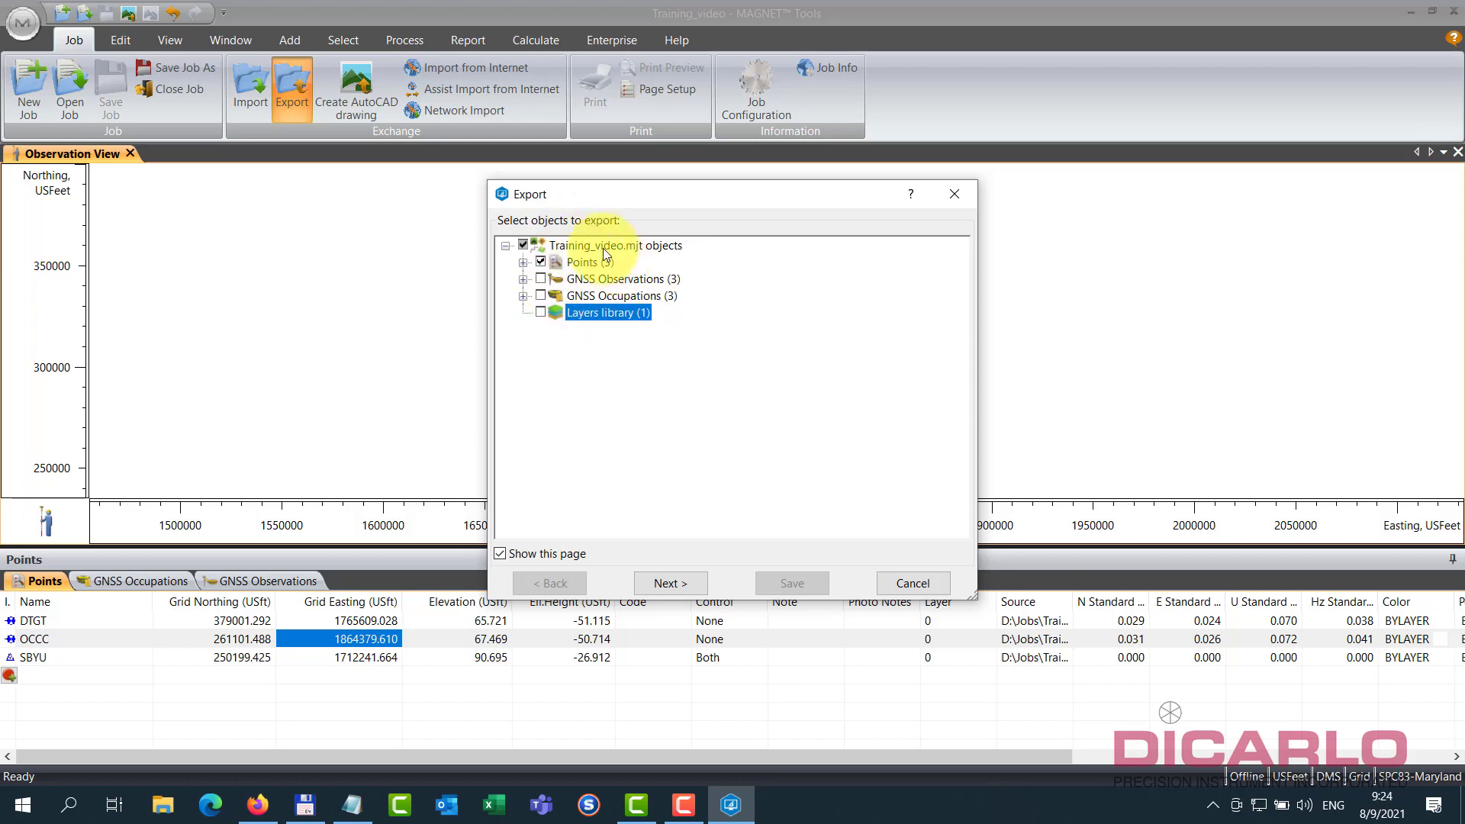
left_click(680, 583)
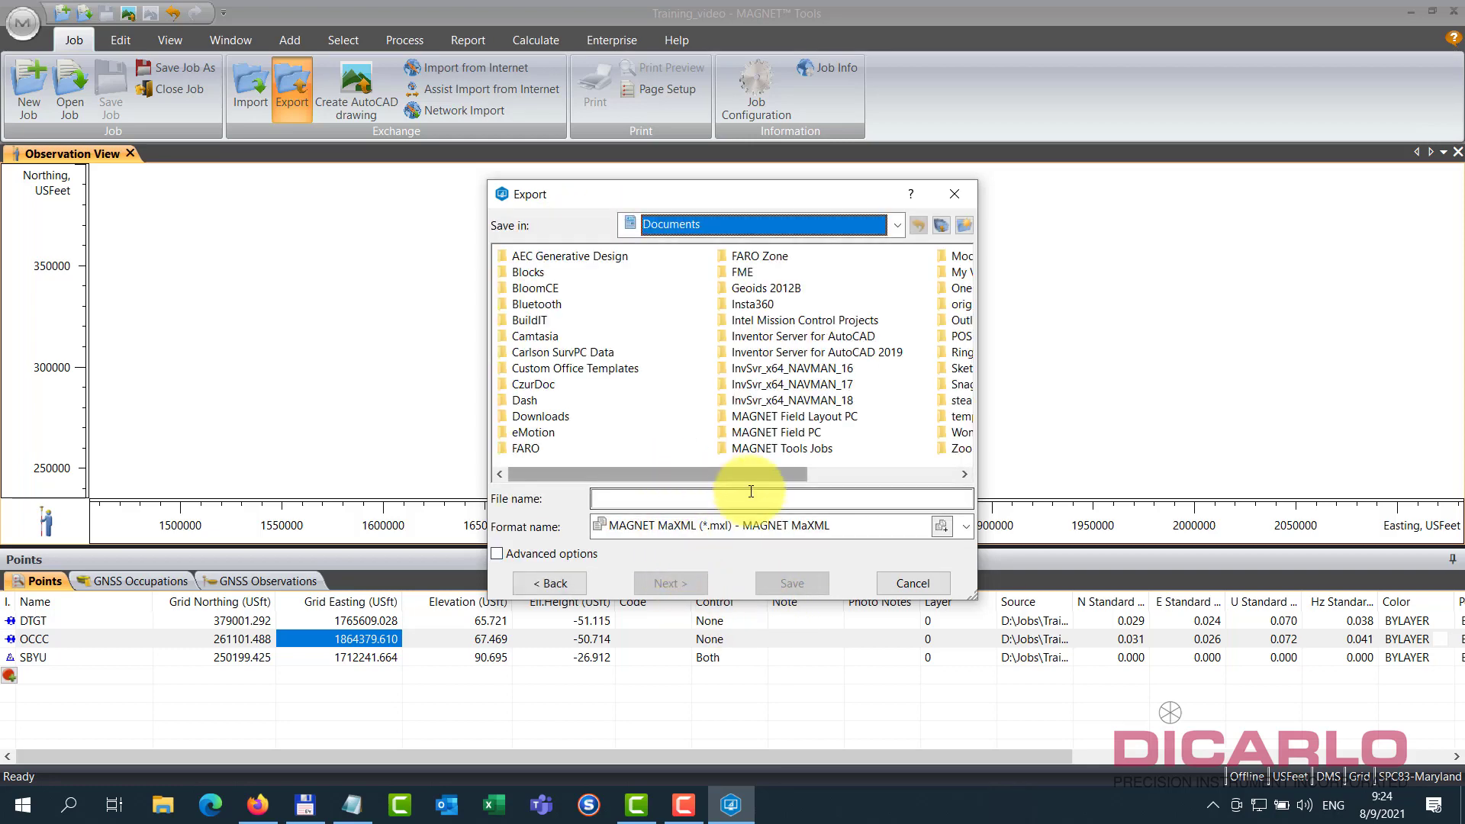
- Set the export format to Coordinates > TopSURV (*.txt)
left_click(965, 527)
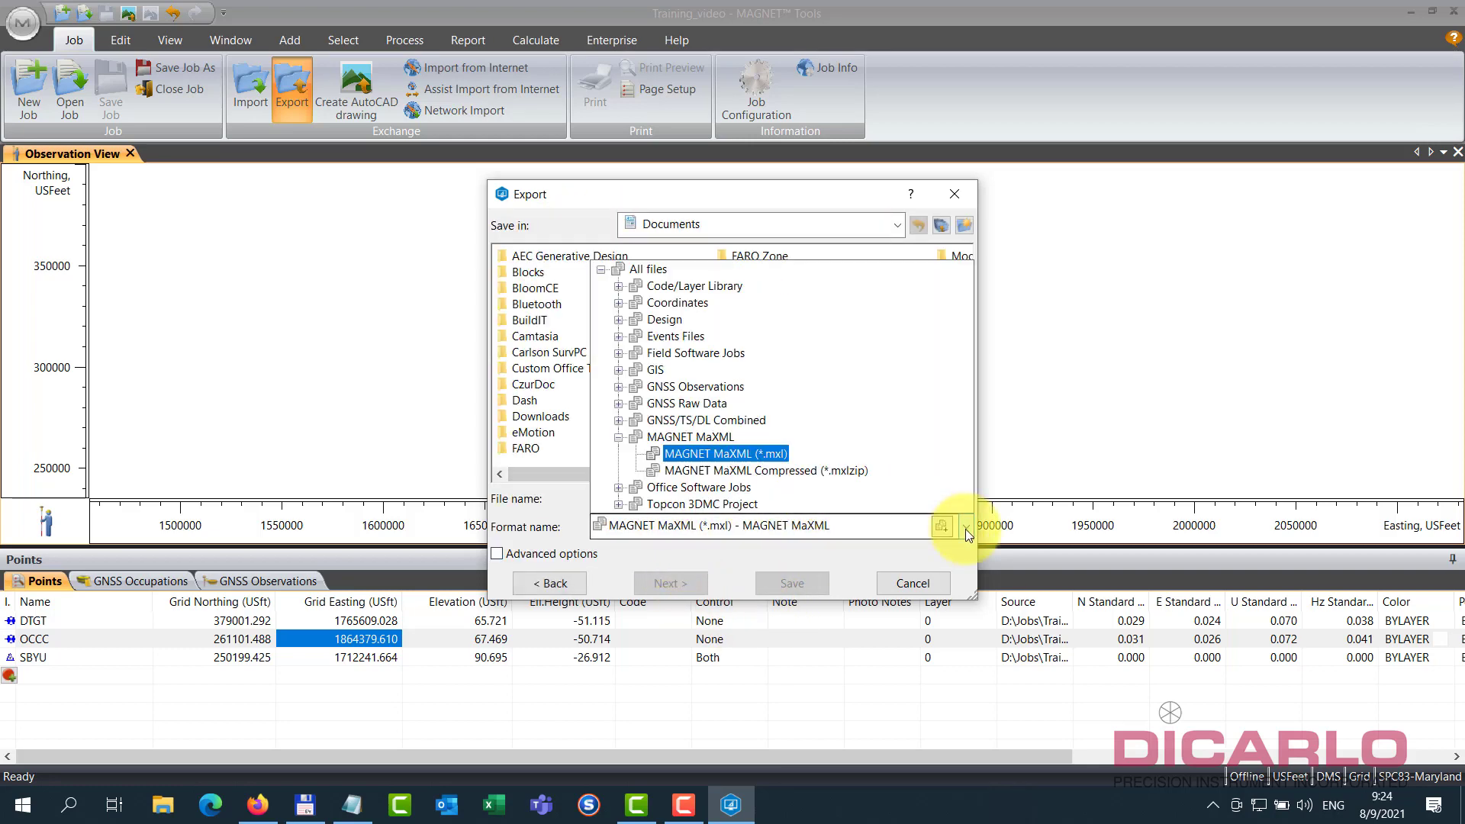
left_click(618, 437)
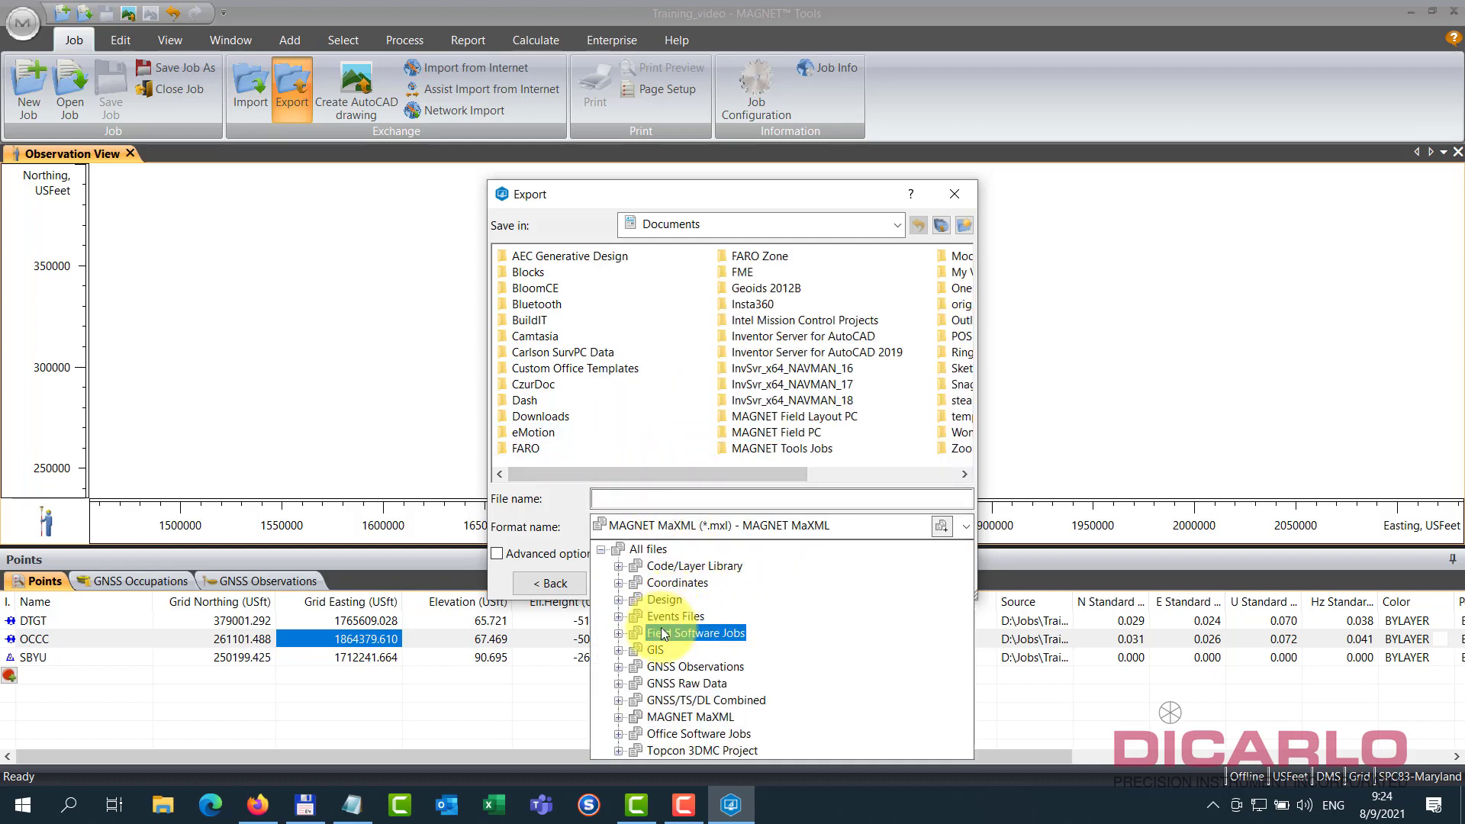
left_click(619, 582)
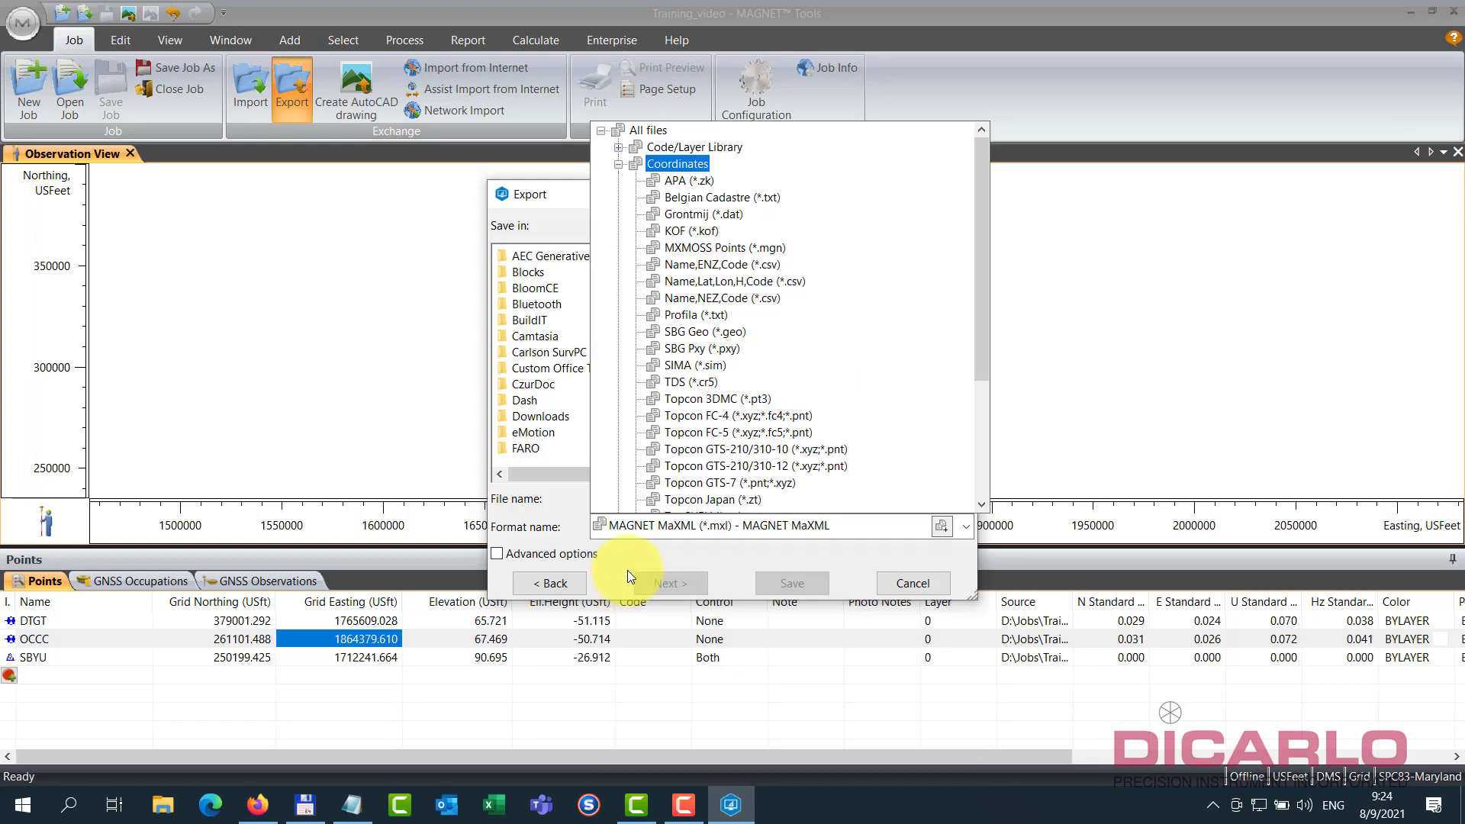
scroll(720, 339, "down", 2)
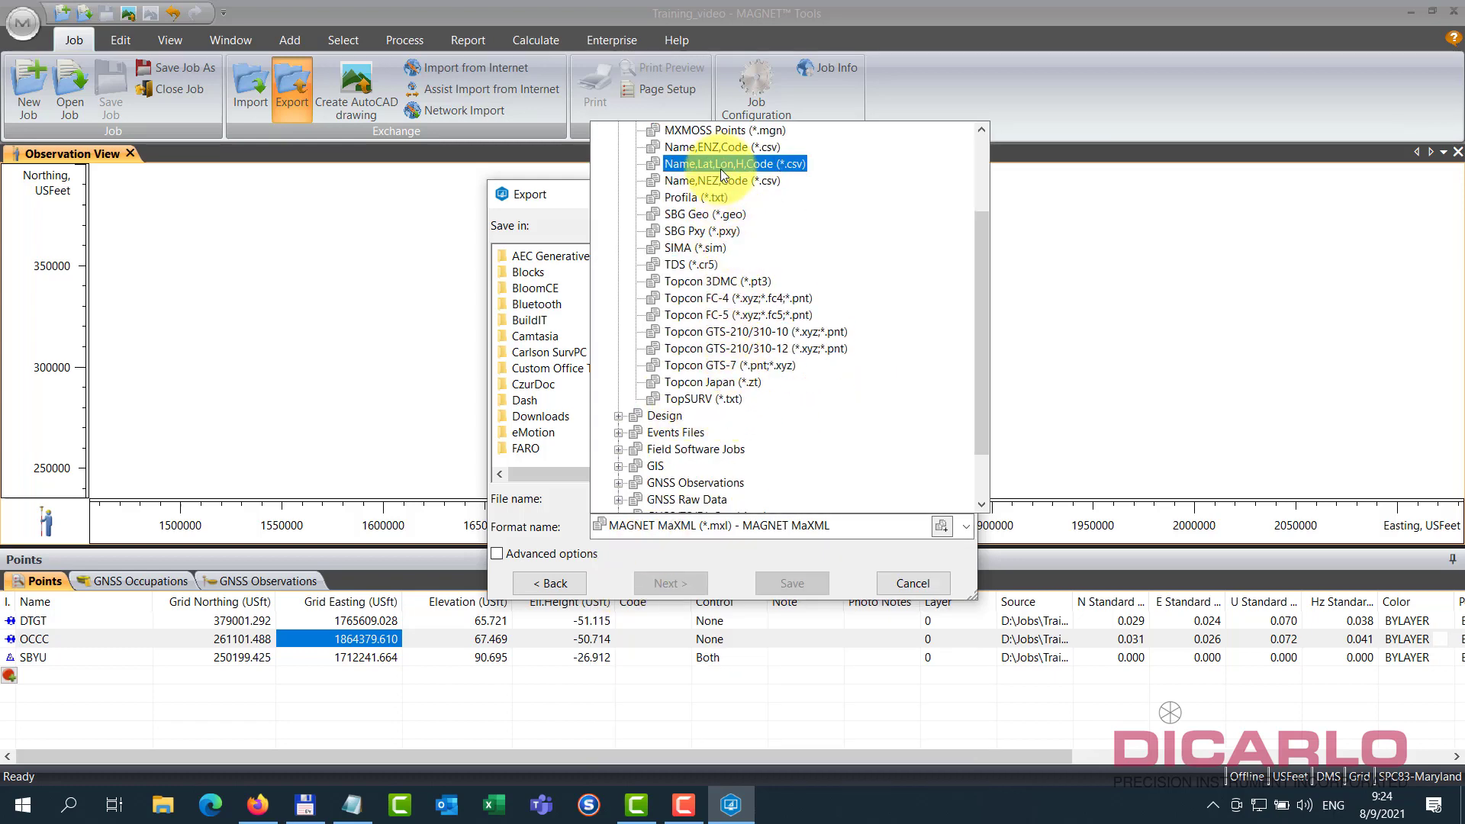
left_click(714, 398)
- Save the export as 'processed static files' in D:\Jobs\Training Video Data
left_click(705, 500)
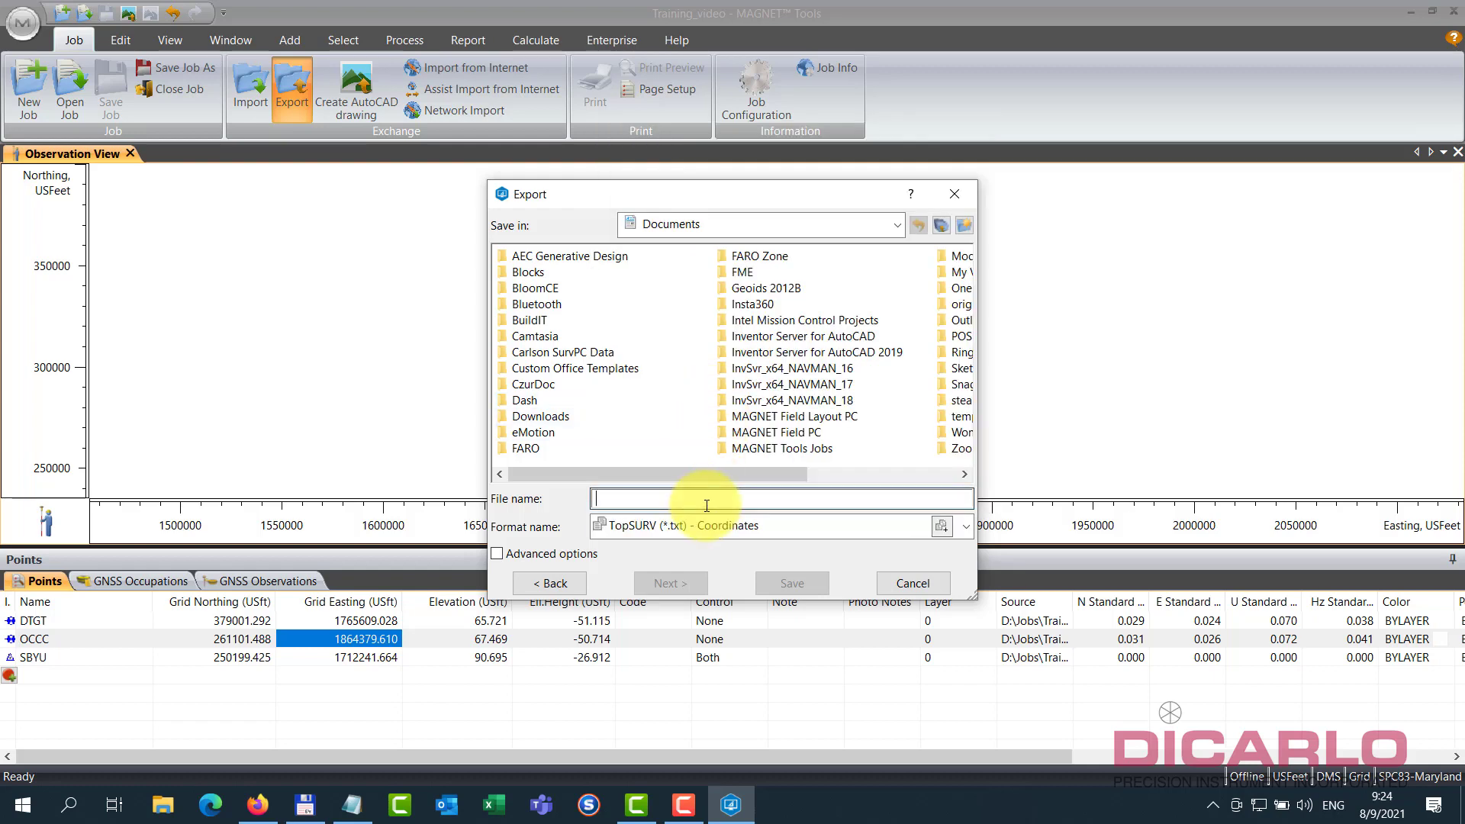
type("processed static files")
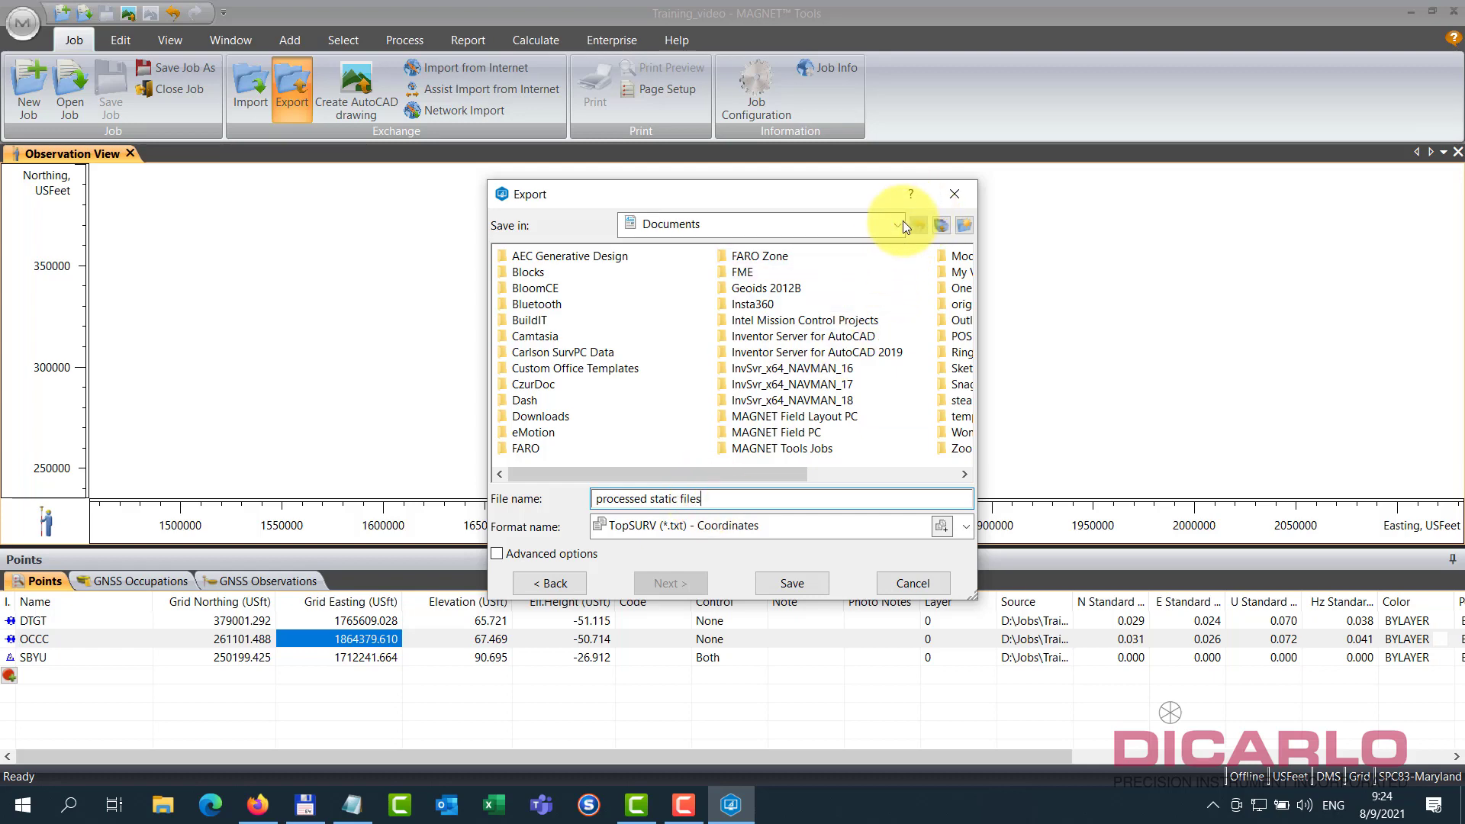
left_click(897, 222)
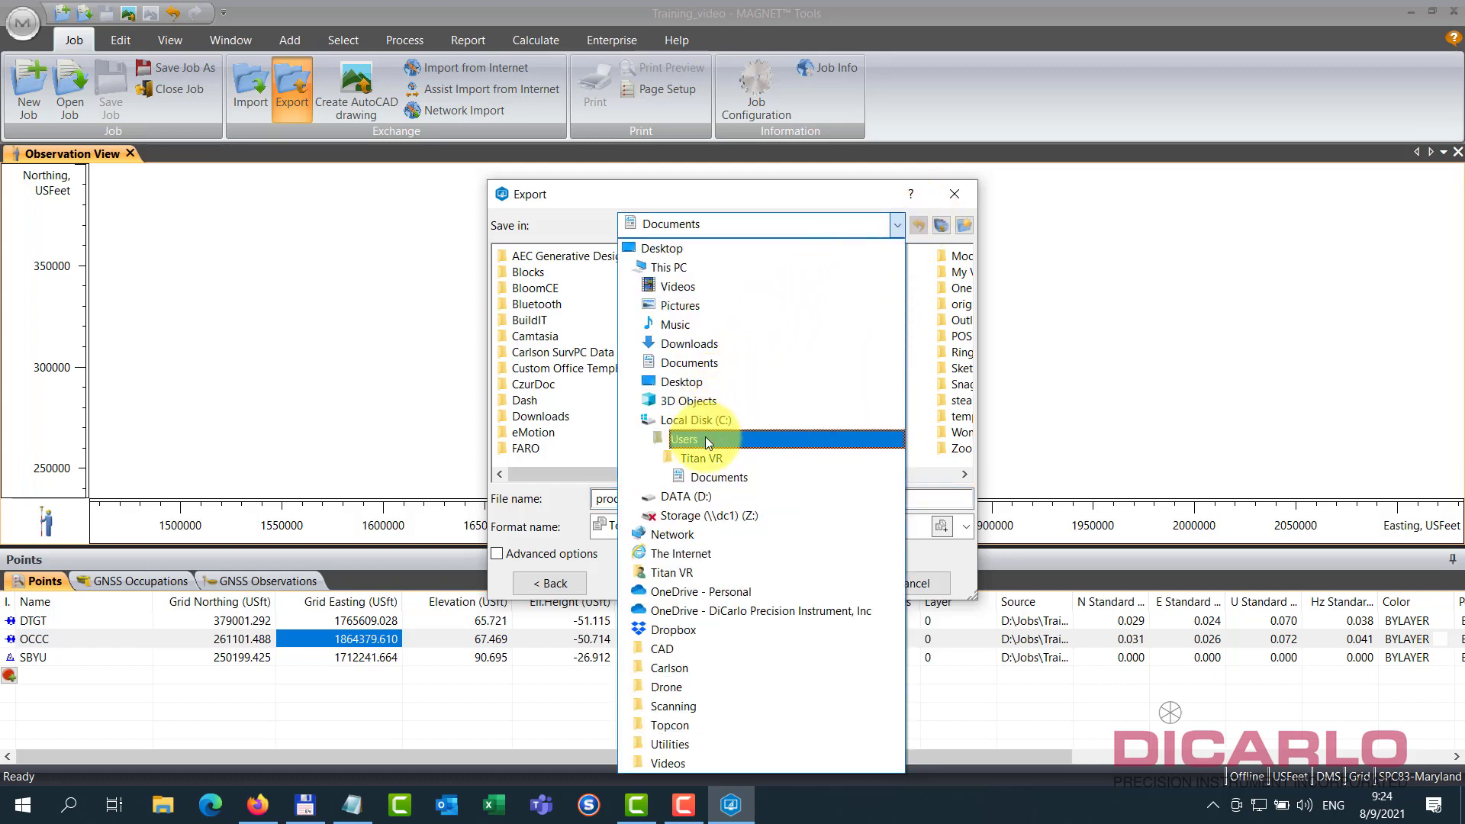
left_click(690, 496)
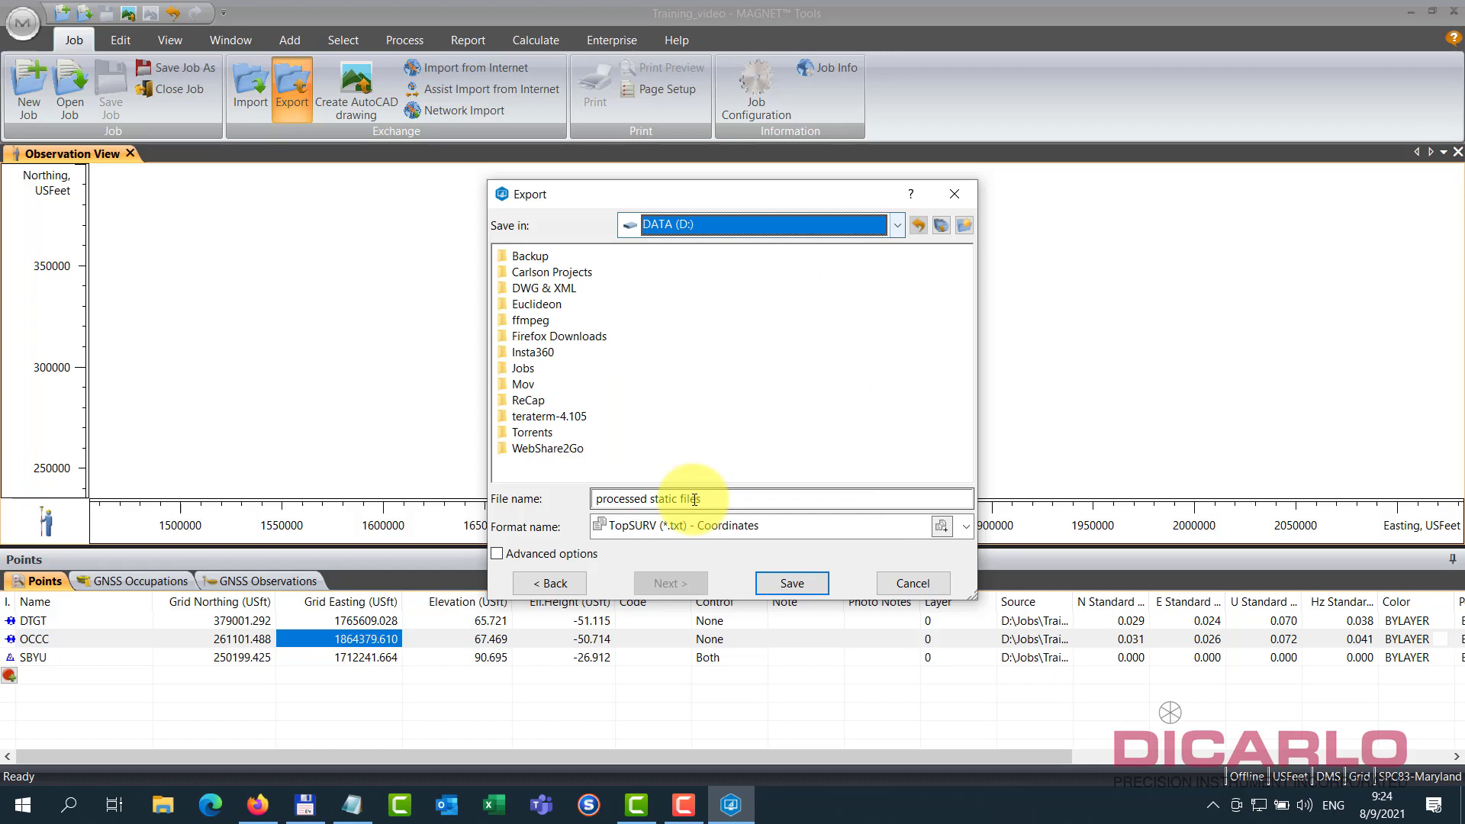
double_click(532, 368)
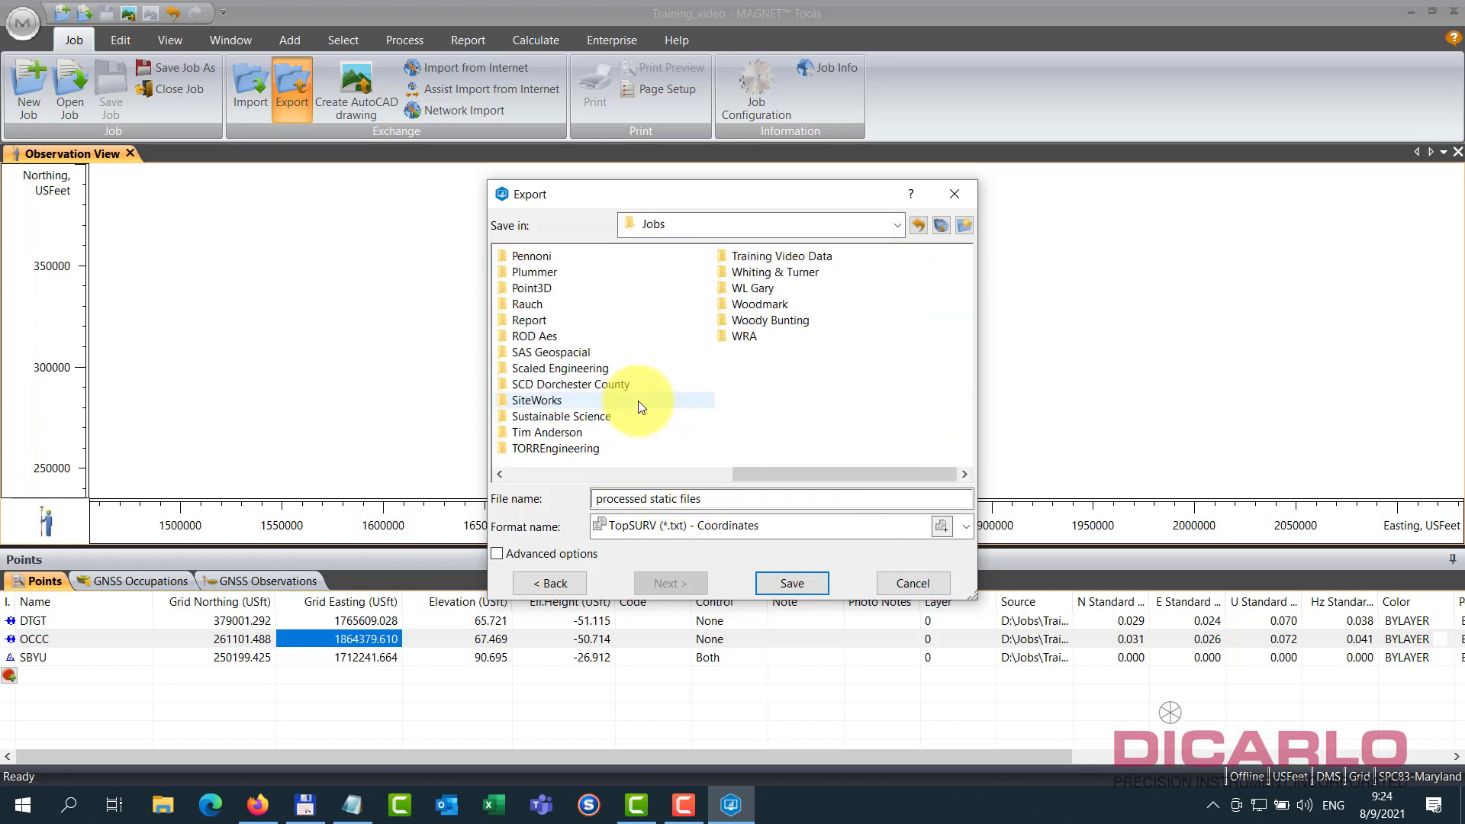
left_click(767, 257)
double_click(766, 257)
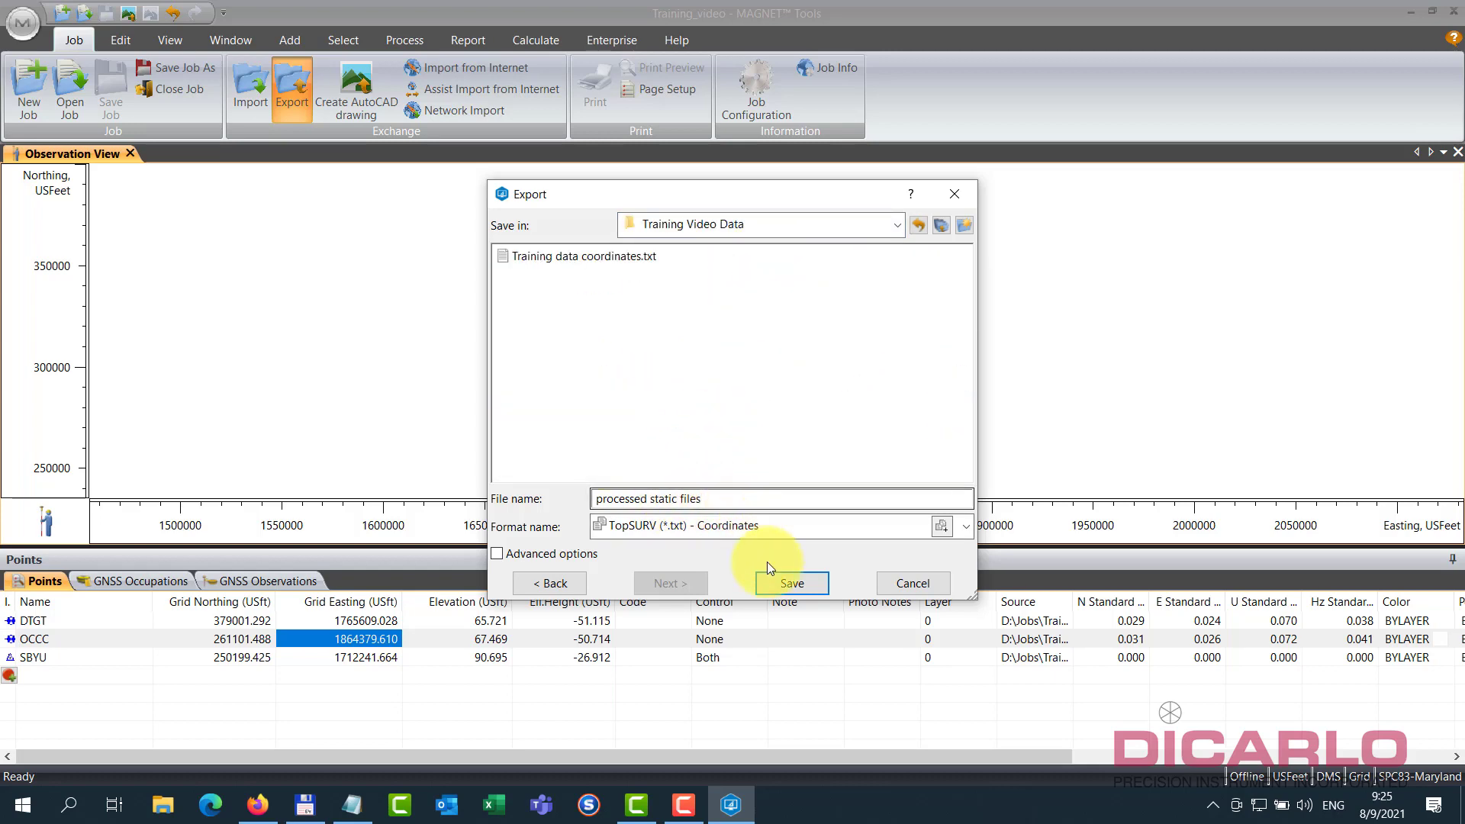
left_click(799, 583)
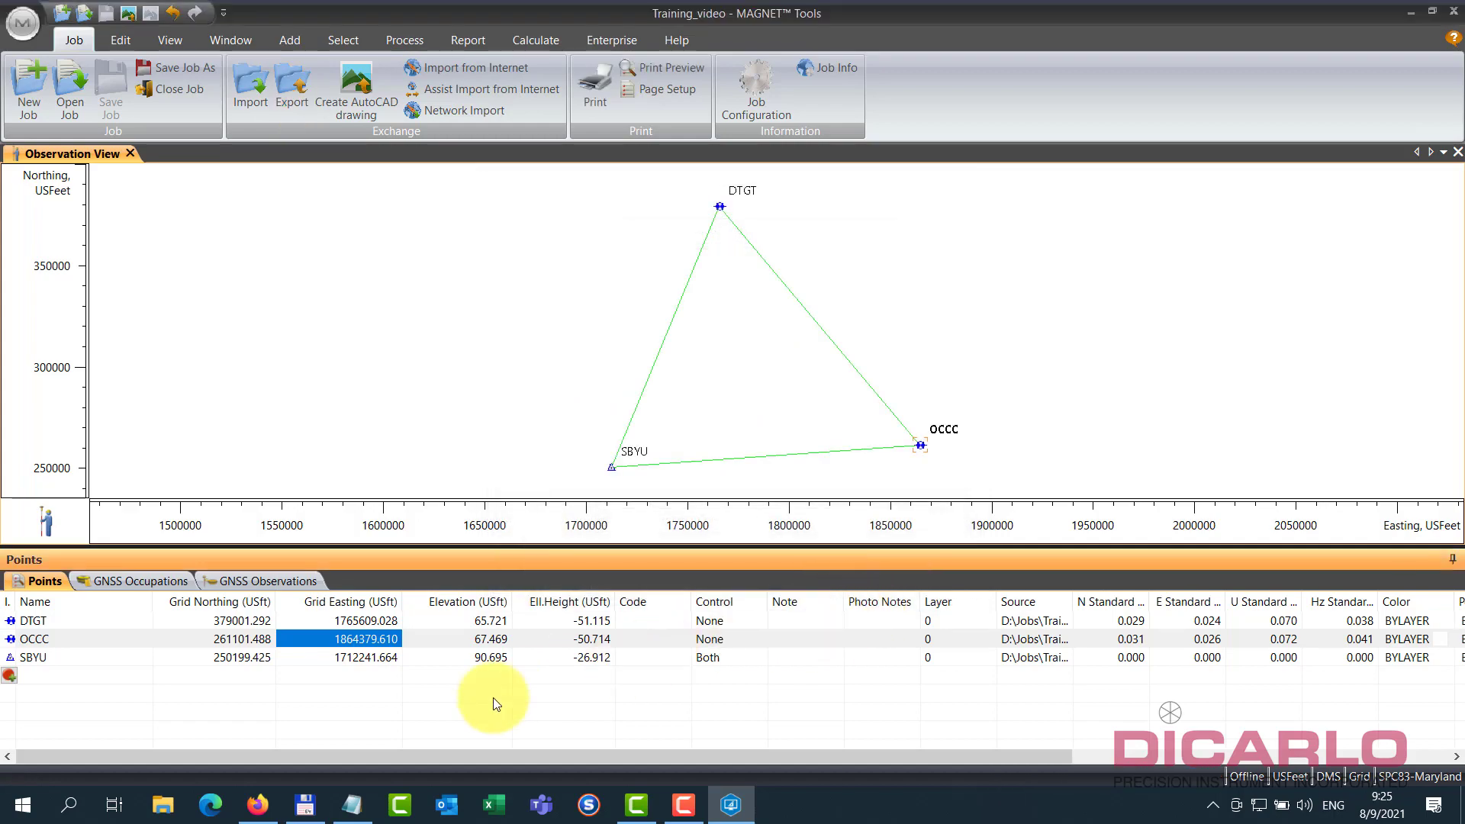
- In Total Commander, open processed static files.txt, check its three coordinate lines, and close it
left_click(306, 808)
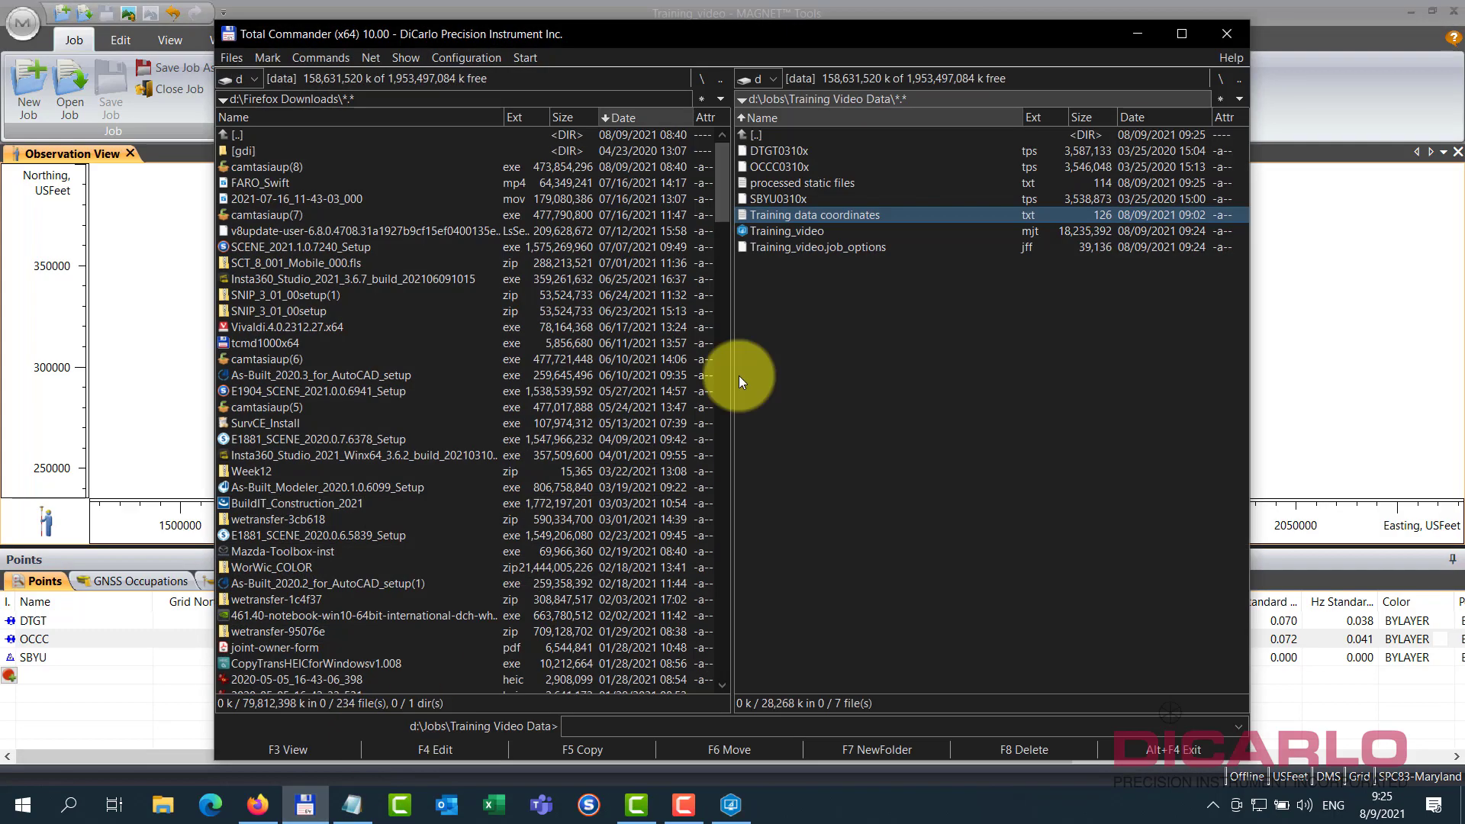
left_click_drag(849, 43, 572, 41)
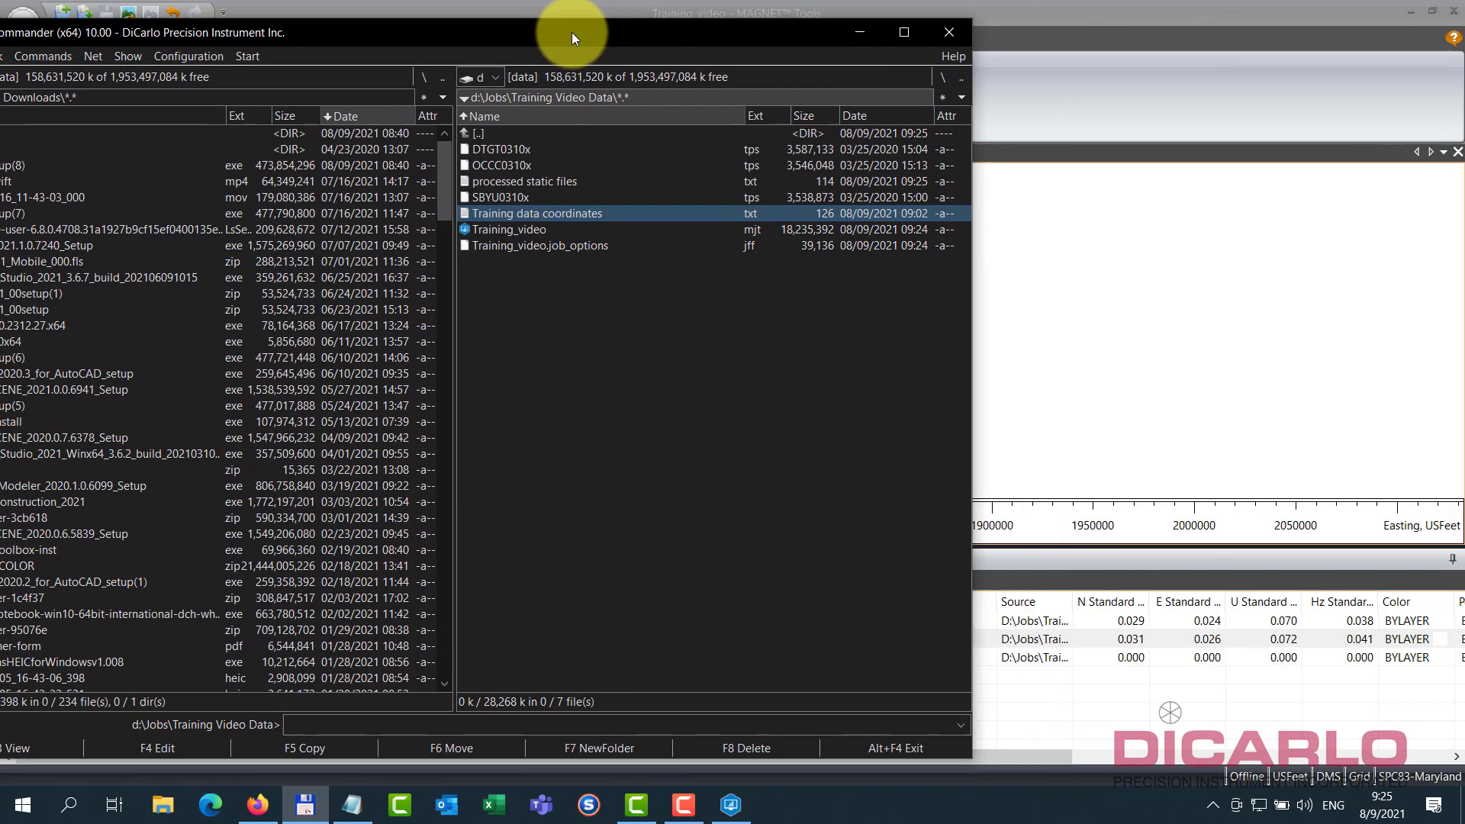
double_click(551, 180)
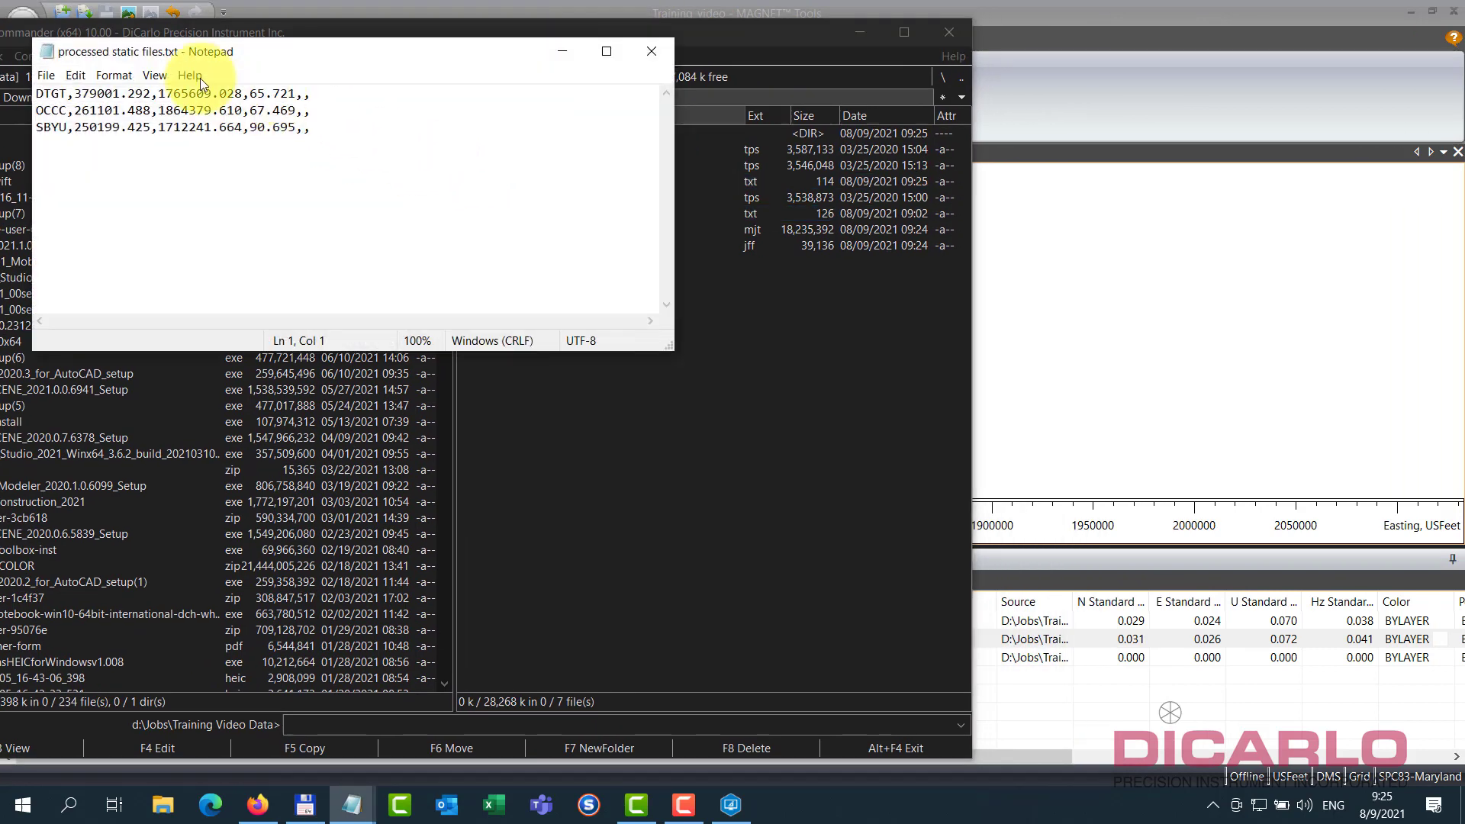
left_click_drag(37, 93, 340, 137)
left_click(324, 167)
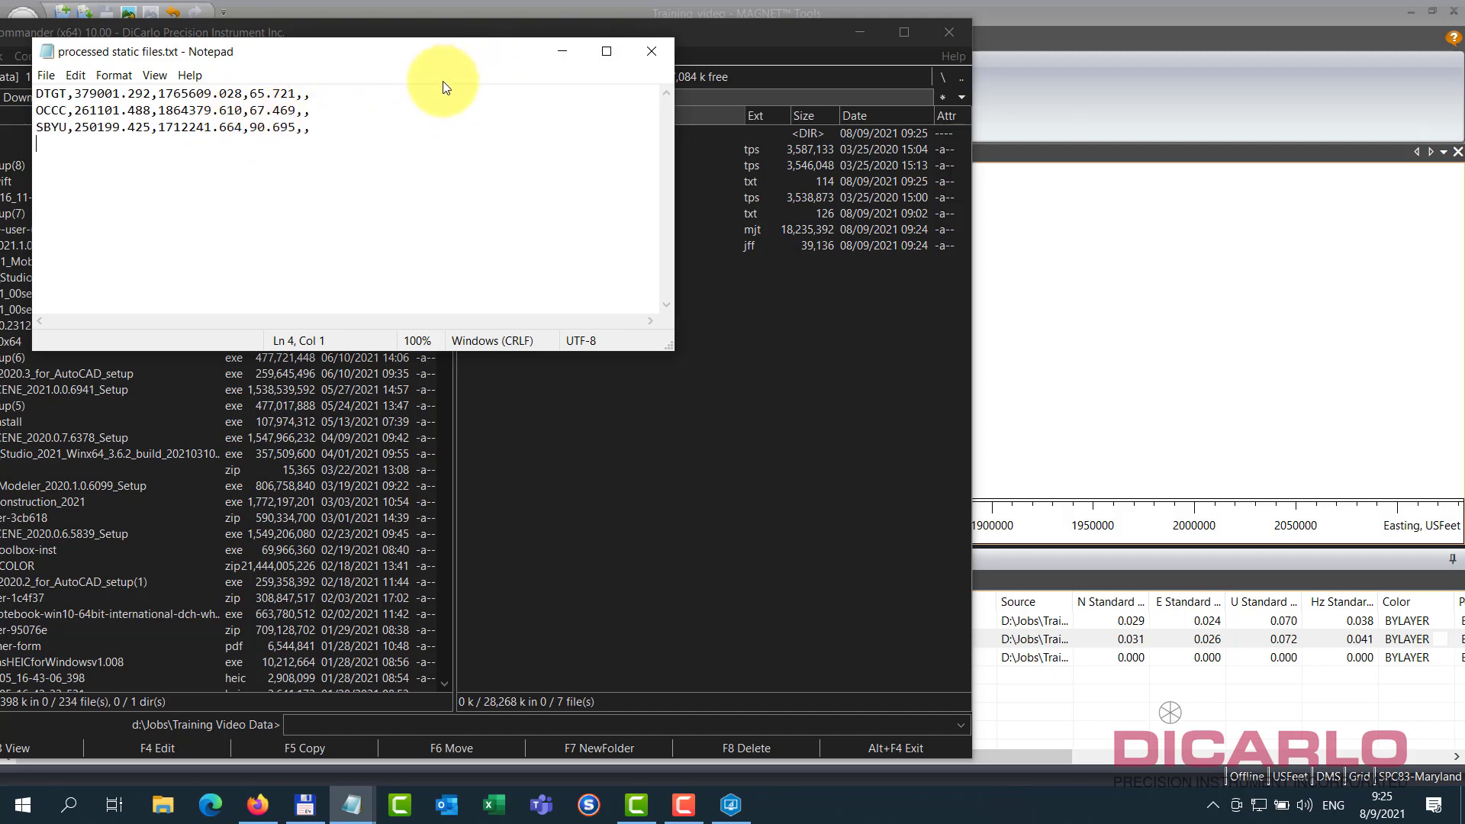
left_click(650, 54)
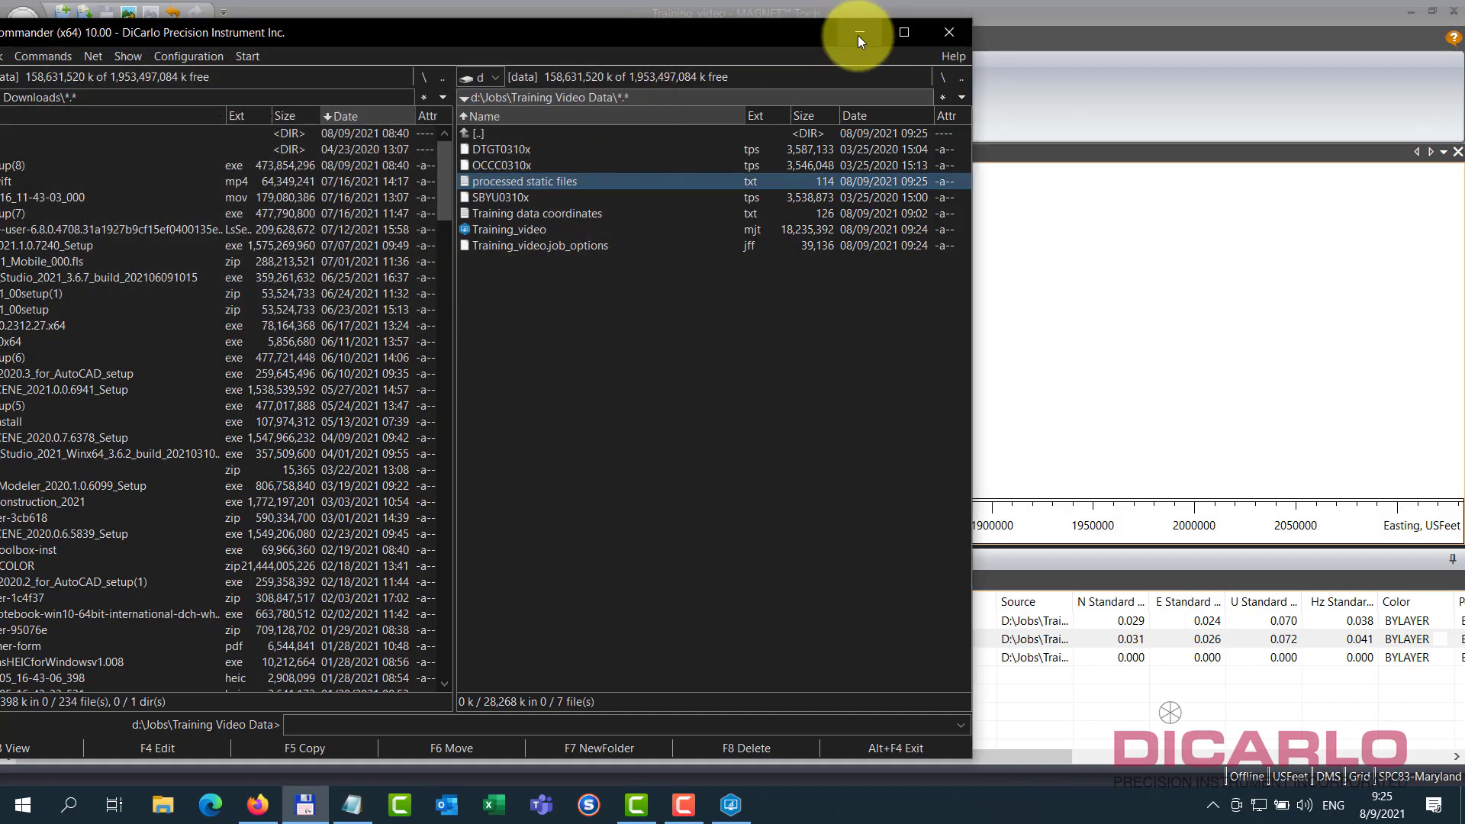
- Minimise Total Commander, glance at the Report tab, and return to the Job tab
left_click(864, 30)
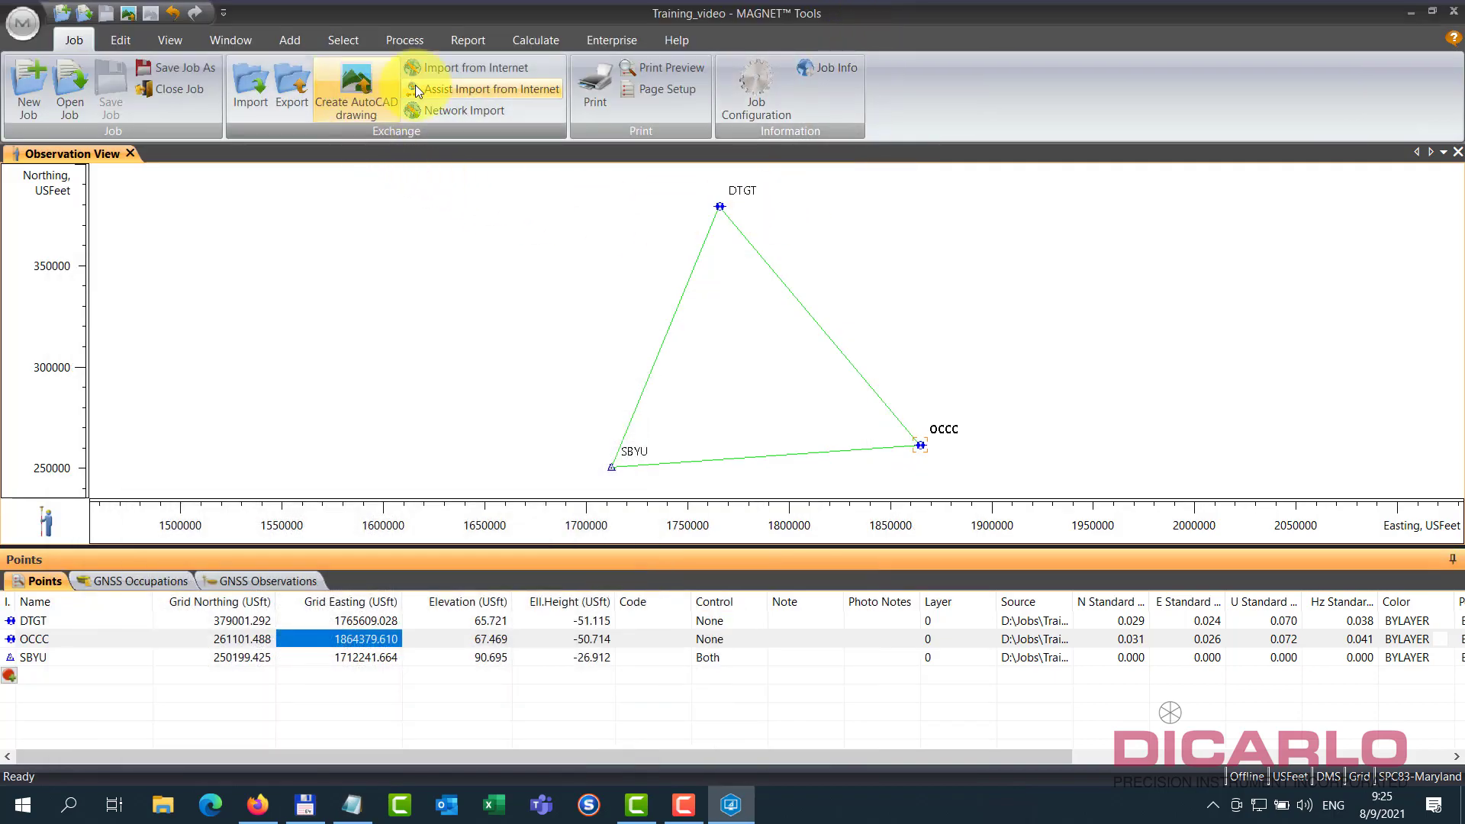
left_click(475, 42)
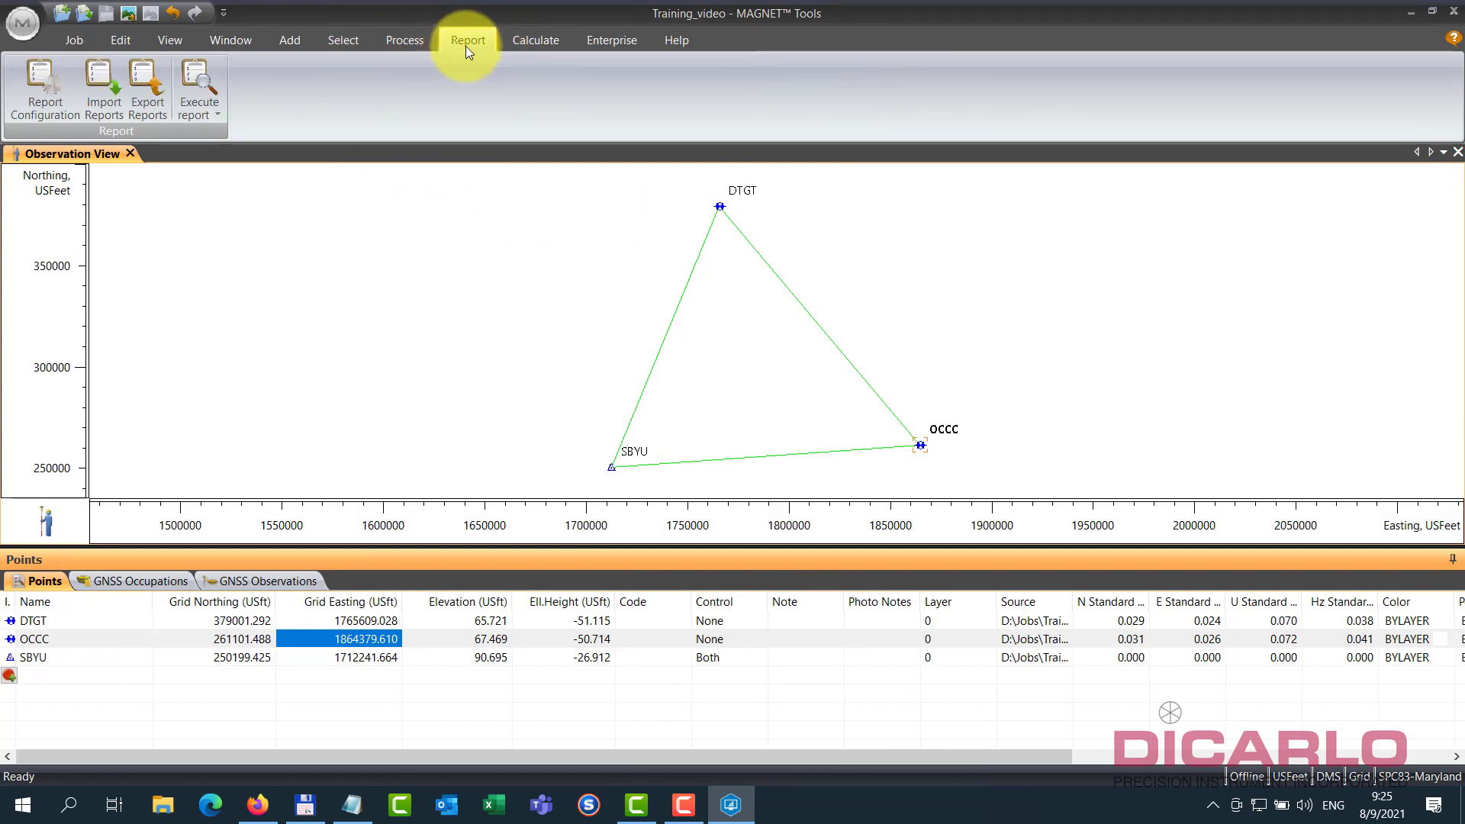
left_click(74, 40)
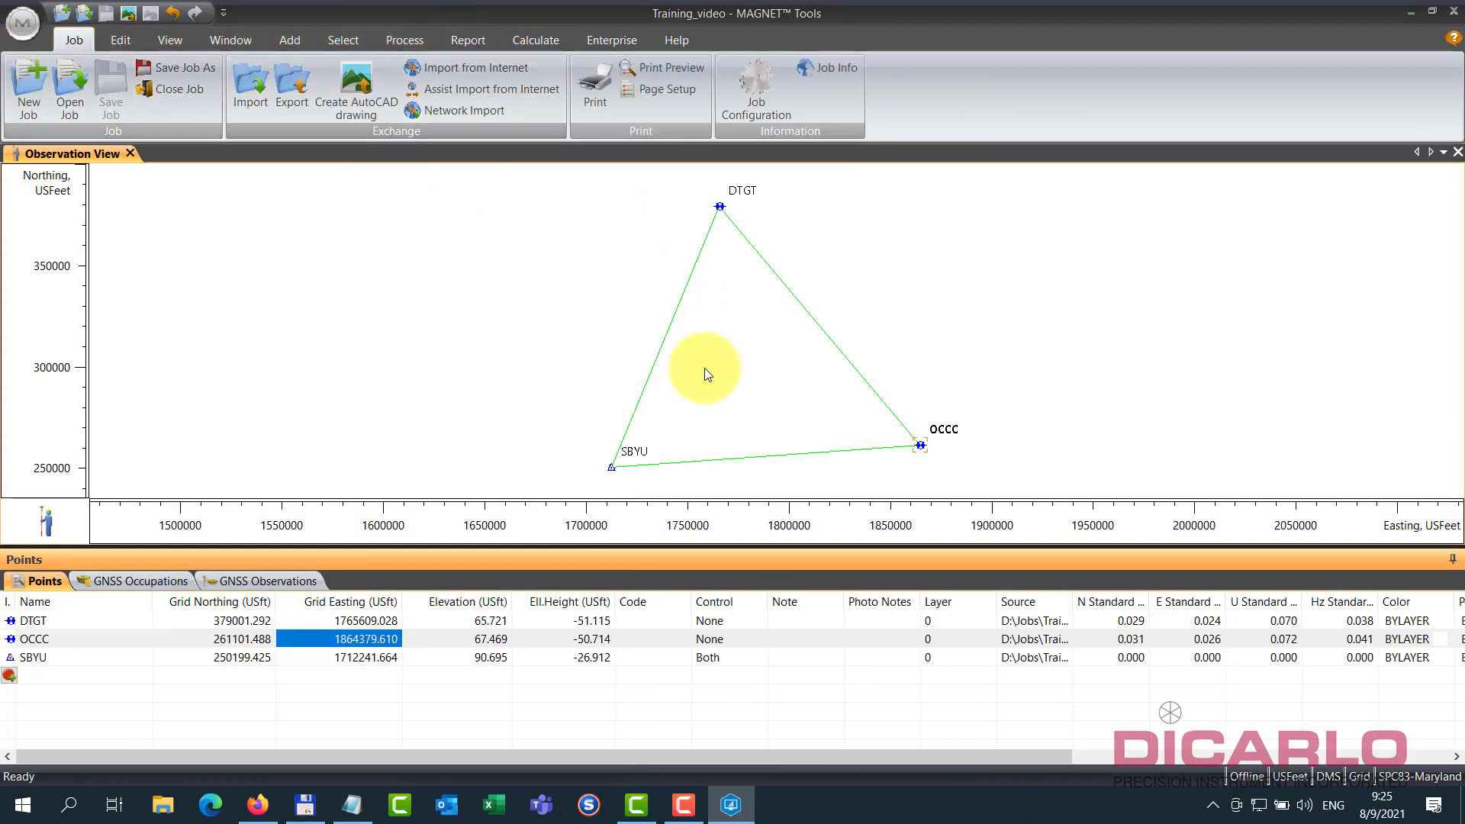